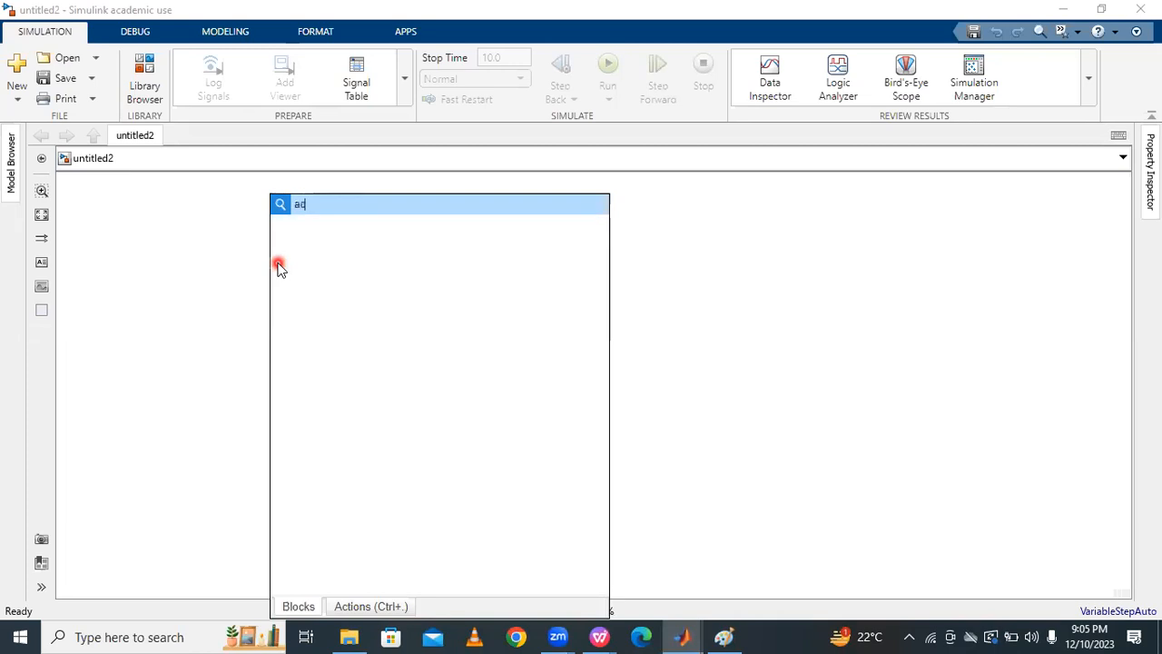
Add an AC Voltage Source from the Specialized Power Systems sources and place it at the far left of the empty model
{"action": "type", "text": "vol"}
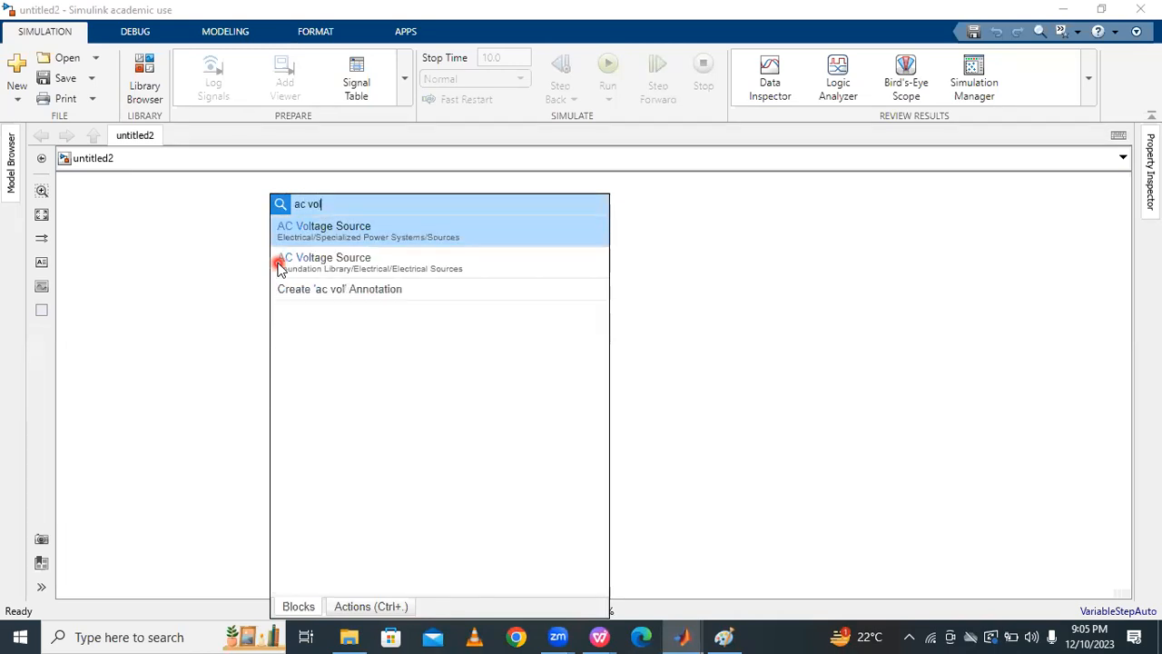
{"action": "left_click", "coordinate": [308, 231]}
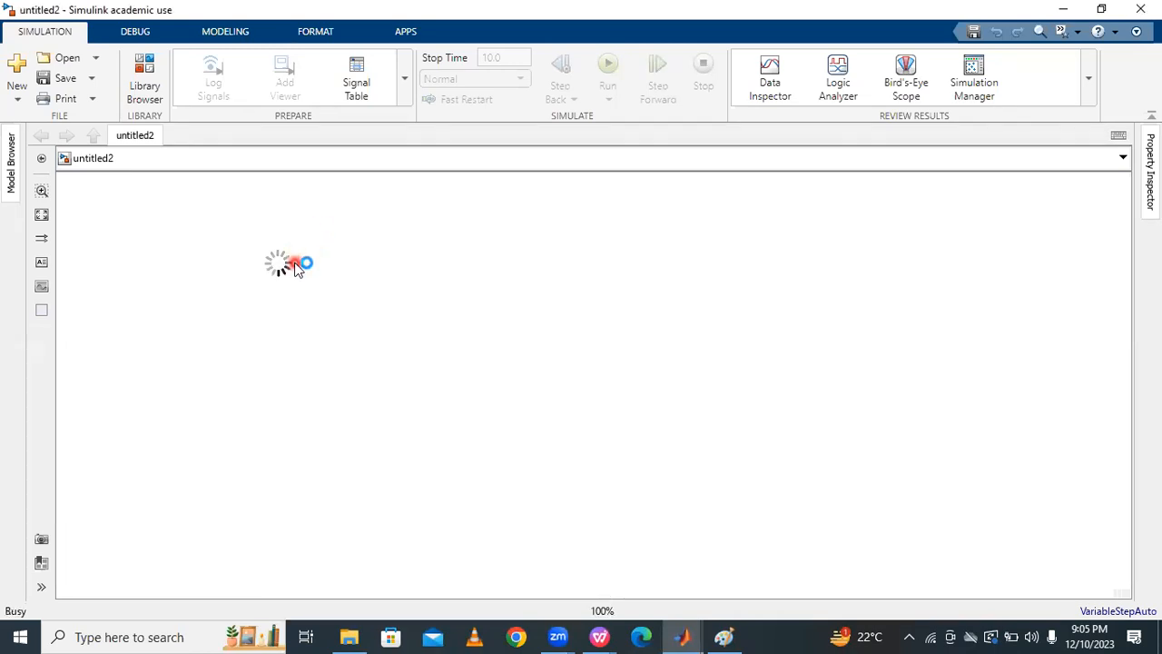
{"action": "left_click_drag", "start_coordinate": [290, 282], "coordinate": [172, 379]}
{"action": "left_click", "coordinate": [358, 339]}
{"action": "double_click", "coordinate": [406, 258]}
{"action": "type", "text": "dio"}
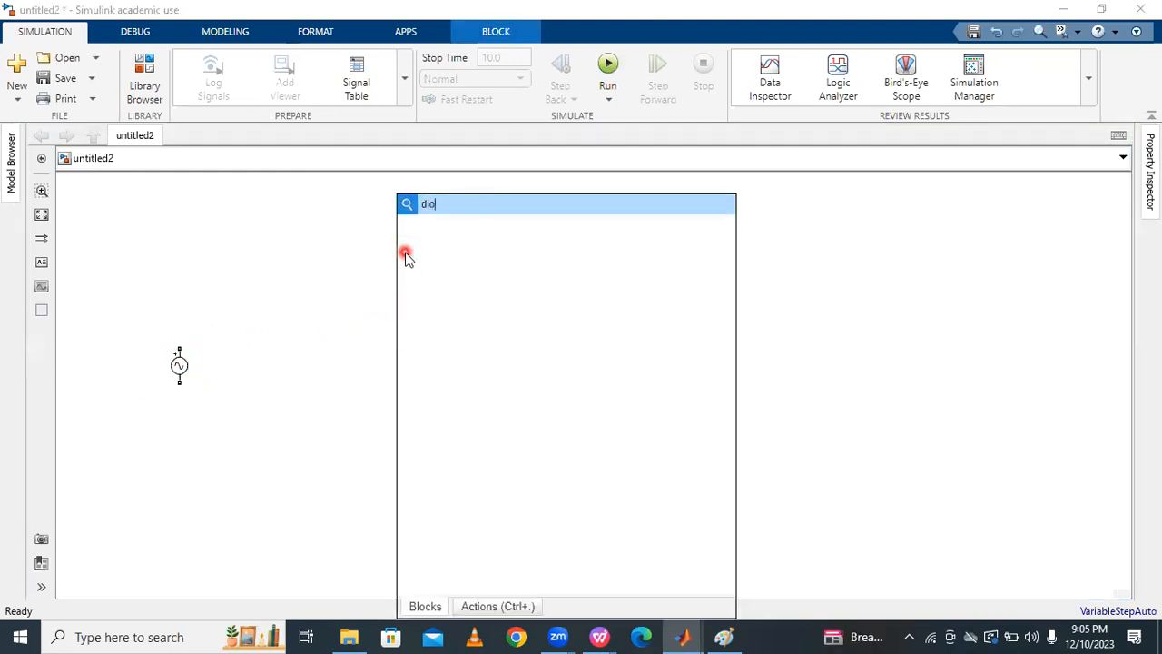
{"action": "type", "text": "de"}
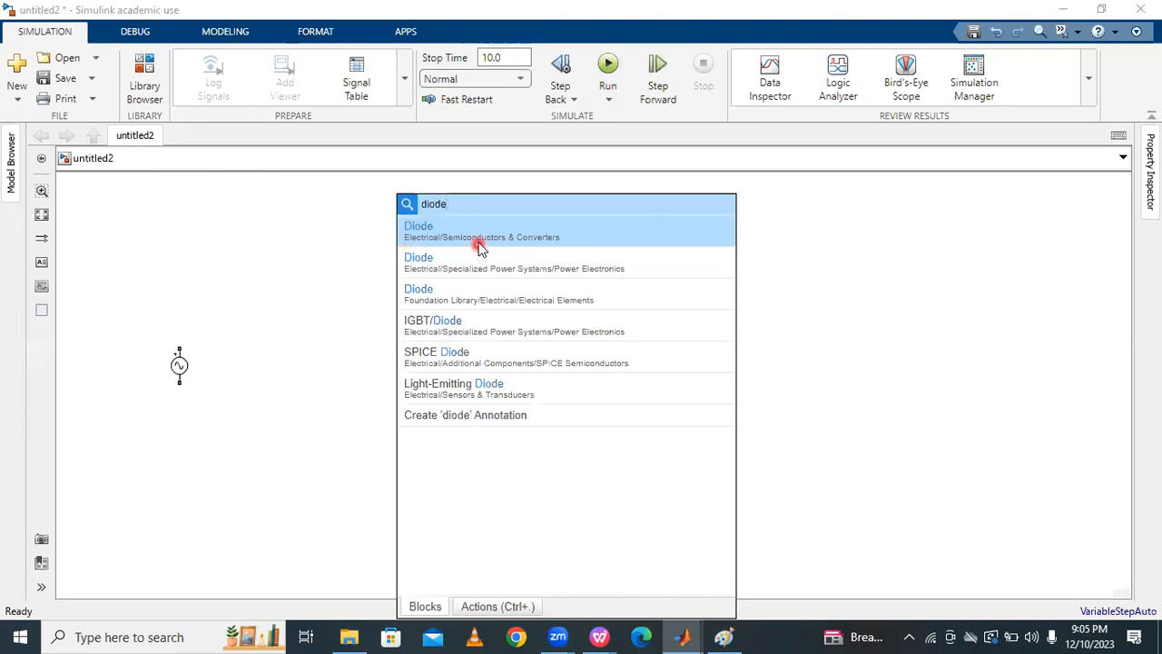
{"action": "left_click", "coordinate": [477, 239]}
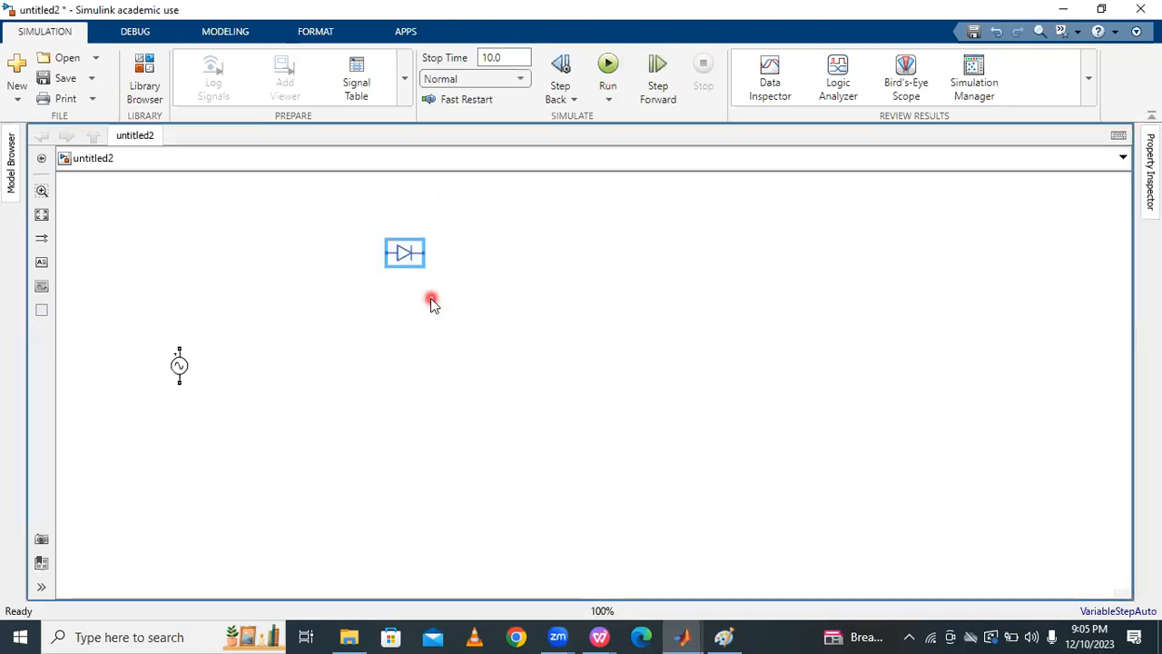
{"action": "key", "text": "Delete"}
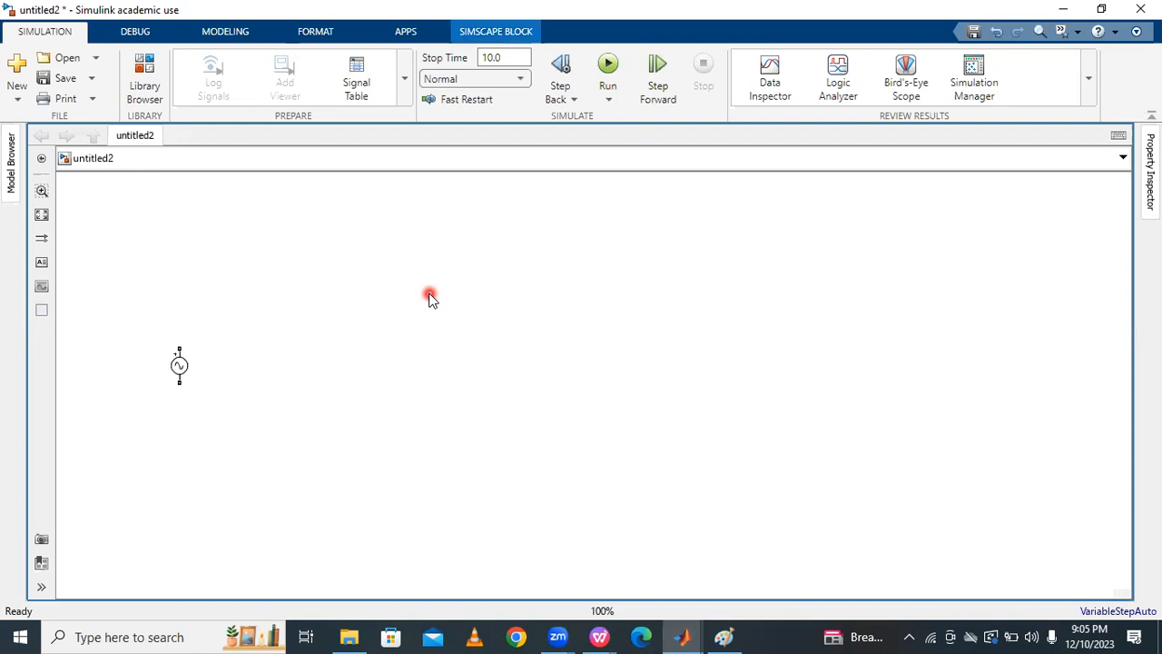
Add a Specialized Power Systems Diode block right of the AC source and rotate it until the diode points upward
{"action": "double_click", "coordinate": [369, 242]}
{"action": "type", "text": "diode"}
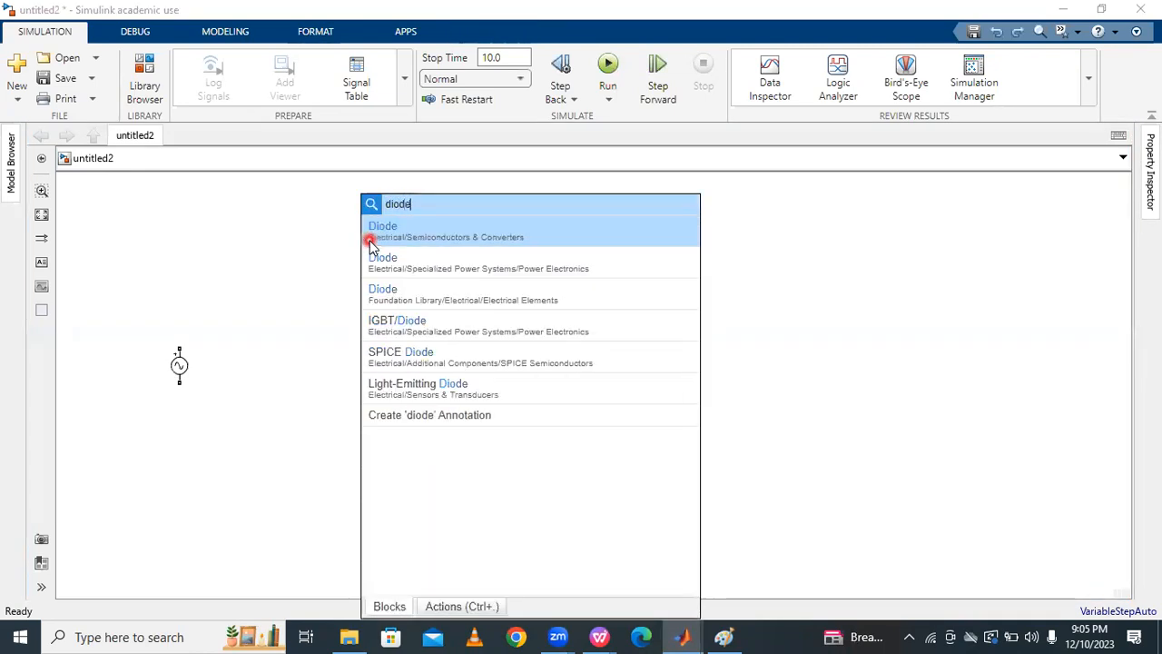
{"action": "left_click", "coordinate": [389, 261]}
{"action": "left_click", "coordinate": [364, 240]}
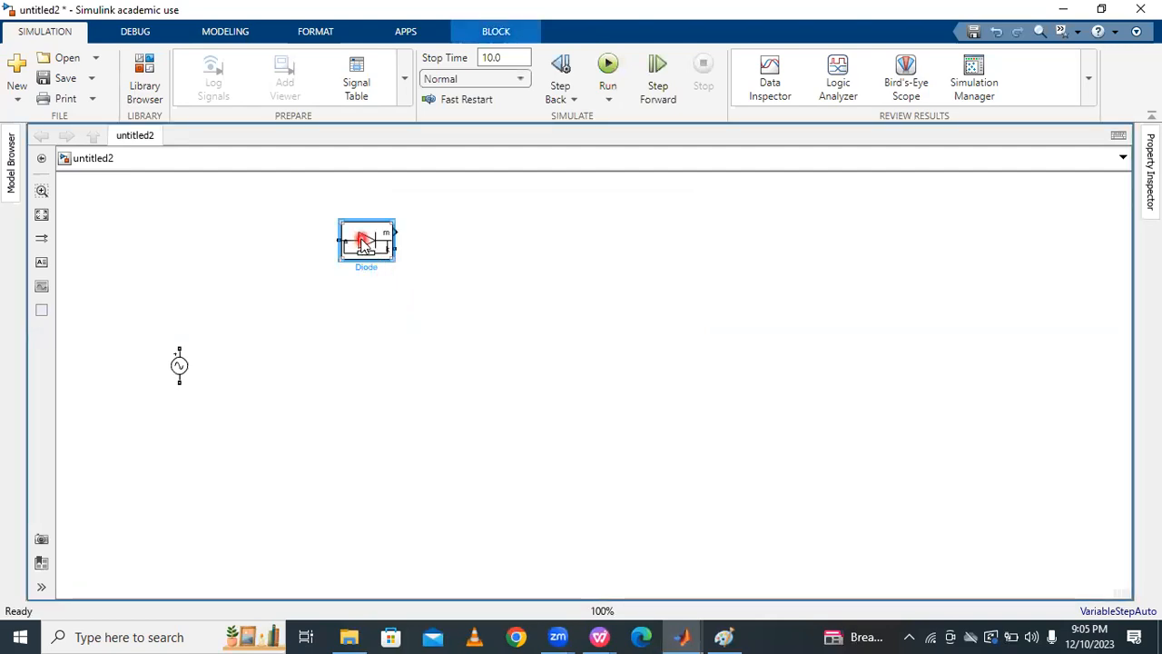
{"action": "key", "text": "ctrl+r"}
{"action": "key", "text": "ctrl+r"}
{"action": "key", "text": "ctrl+r"}
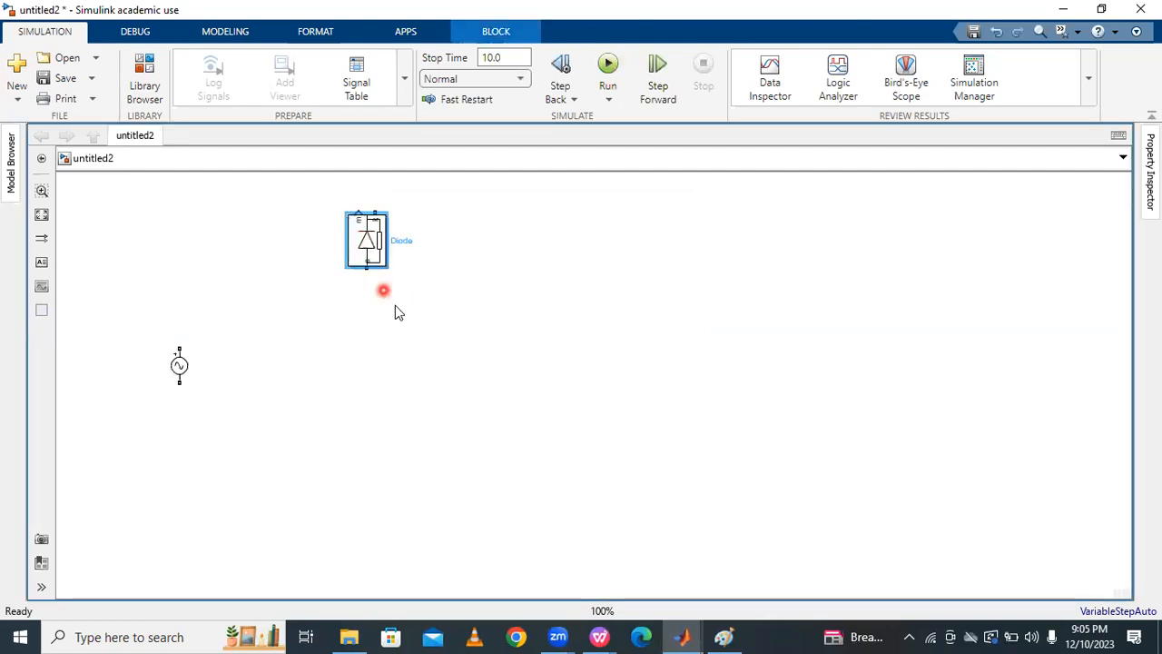
{"action": "left_click", "coordinate": [397, 310]}
{"action": "left_click_drag", "start_coordinate": [372, 242], "coordinate": [364, 290]}
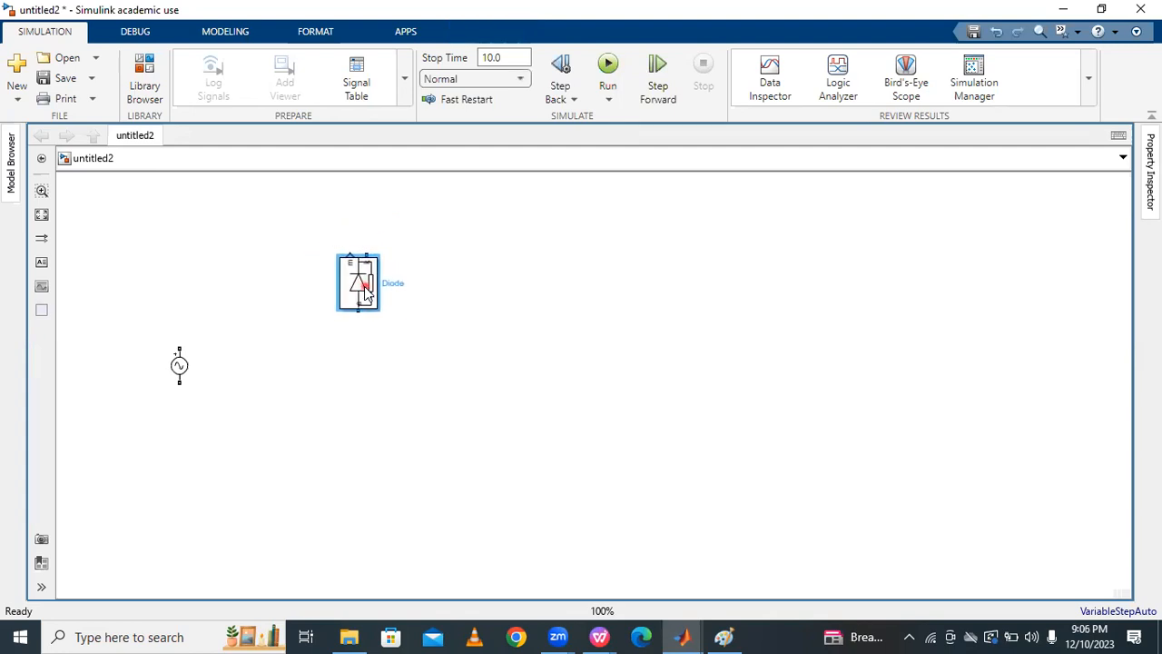
{"action": "left_click", "coordinate": [406, 354]}
Copy the diode three times to arrange four upward-pointing diodes in two rows and two columns
{"action": "left_click", "coordinate": [351, 283]}
{"action": "double_click", "coordinate": [355, 289]}
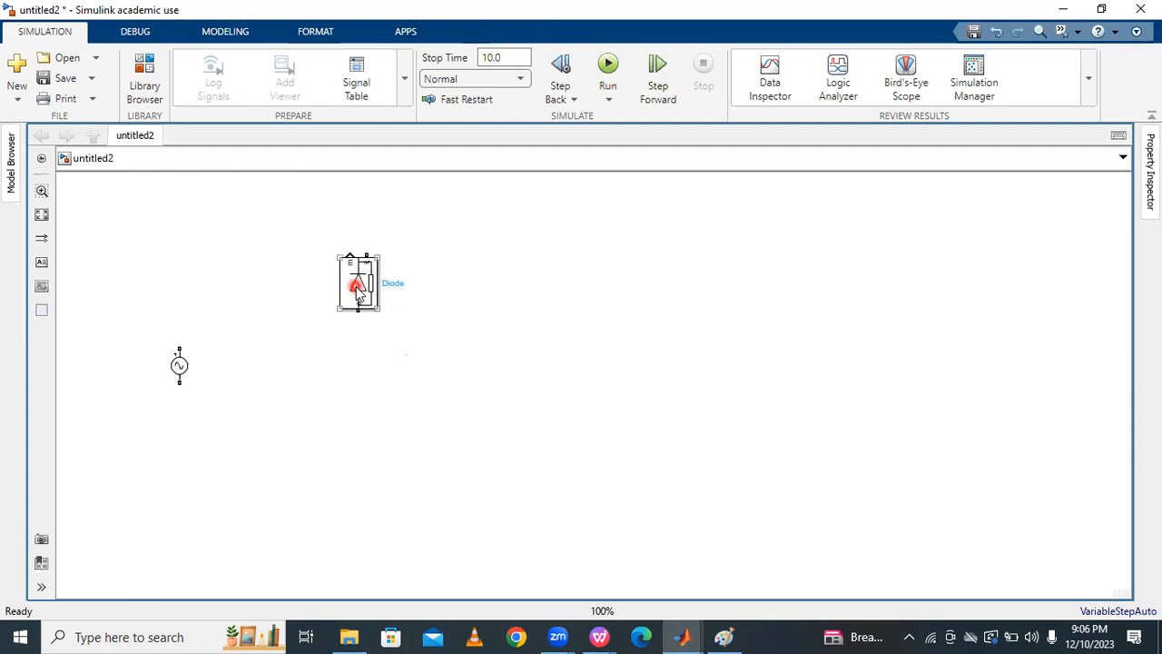
{"action": "left_click_drag", "start_coordinate": [359, 291], "coordinate": [545, 283]}
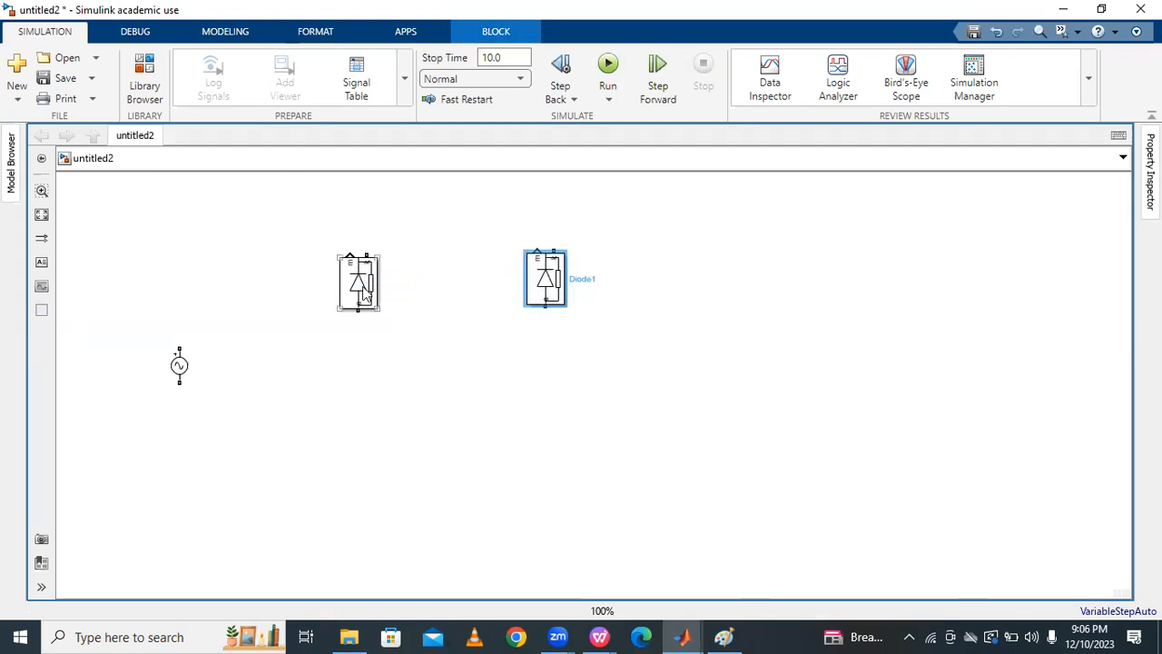
{"action": "left_click_drag", "start_coordinate": [355, 289], "coordinate": [351, 438]}
{"action": "left_click_drag", "start_coordinate": [543, 293], "coordinate": [538, 461]}
{"action": "left_click", "coordinate": [638, 366]}
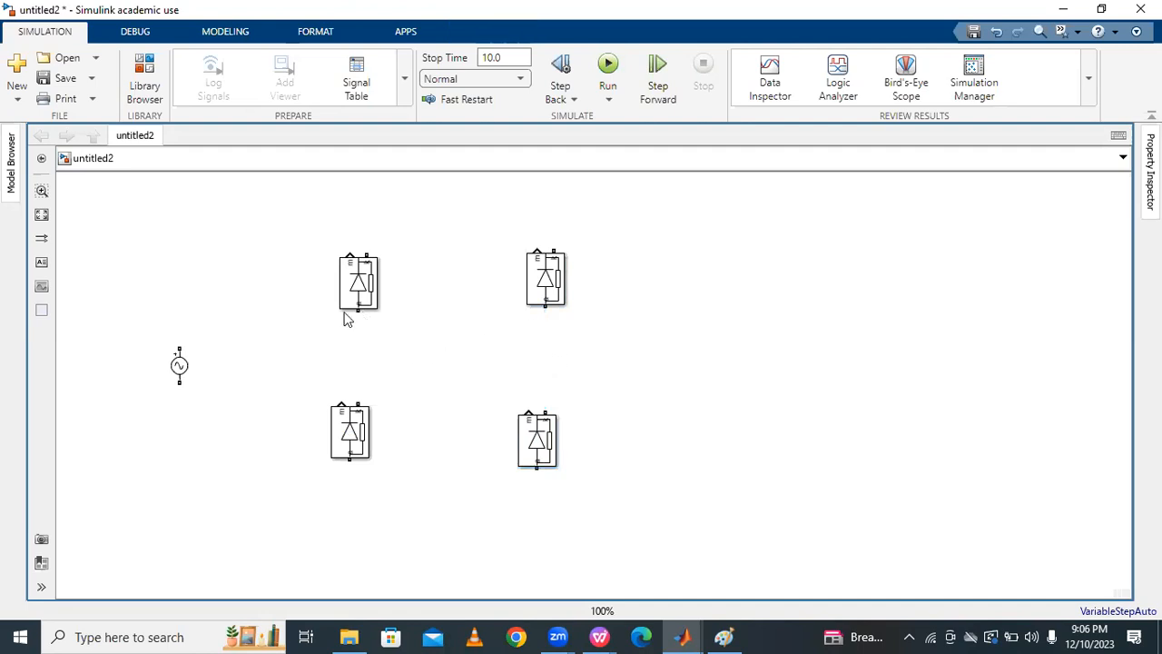
Wire the four diodes into a bridge, joining each column's diodes in series and linking the upper ends and lower ends
{"action": "left_click_drag", "start_coordinate": [358, 311], "coordinate": [358, 403]}
{"action": "left_click_drag", "start_coordinate": [536, 410], "coordinate": [545, 309]}
{"action": "left_click_drag", "start_coordinate": [433, 235], "coordinate": [554, 247]}
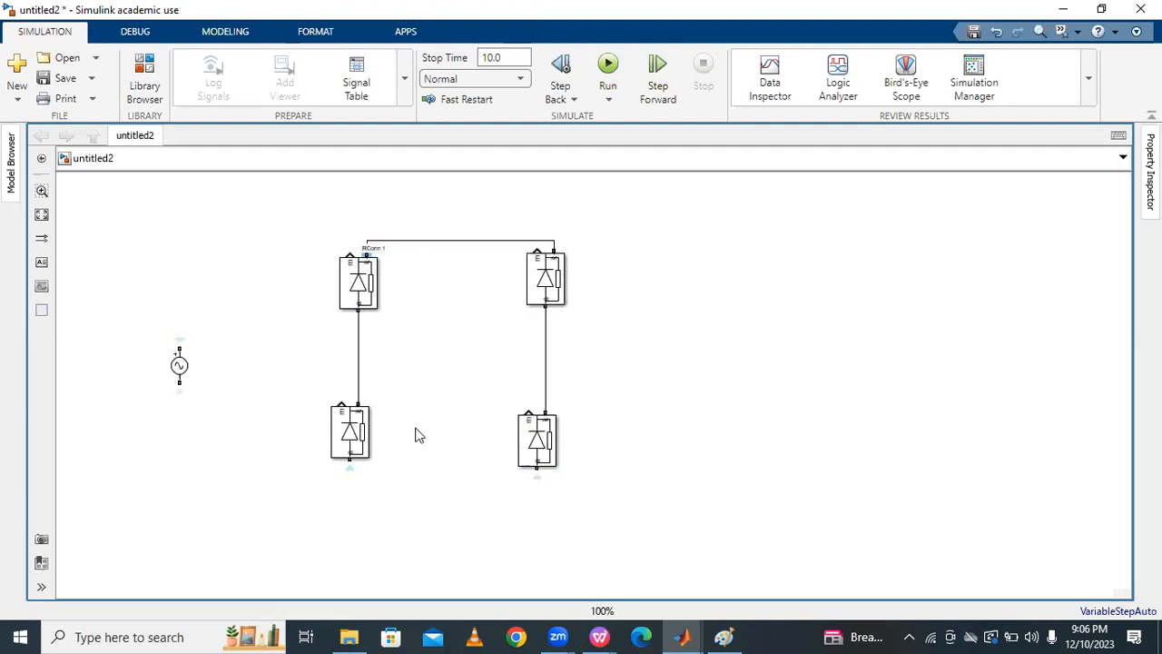
{"action": "left_click_drag", "start_coordinate": [350, 460], "coordinate": [537, 473]}
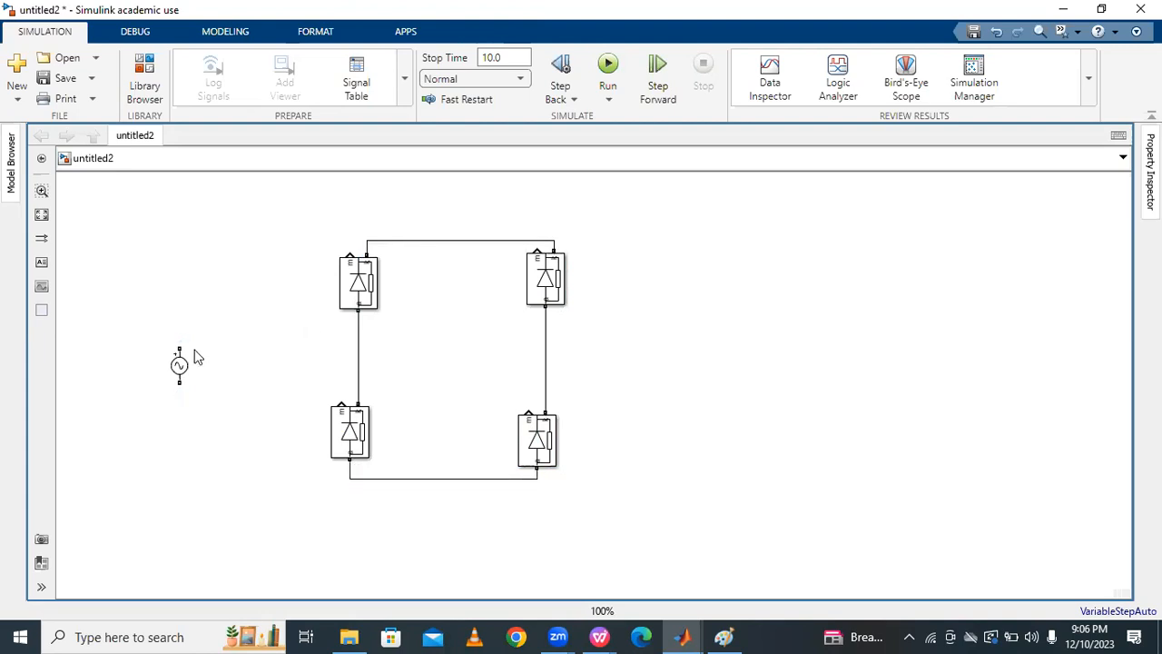
Connect the AC source's positive terminal to the left diode leg's midpoint and its other terminal to the right leg's midpoint
{"action": "left_click_drag", "start_coordinate": [178, 348], "coordinate": [359, 334]}
{"action": "left_click", "coordinate": [364, 423]}
{"action": "left_click", "coordinate": [384, 365]}
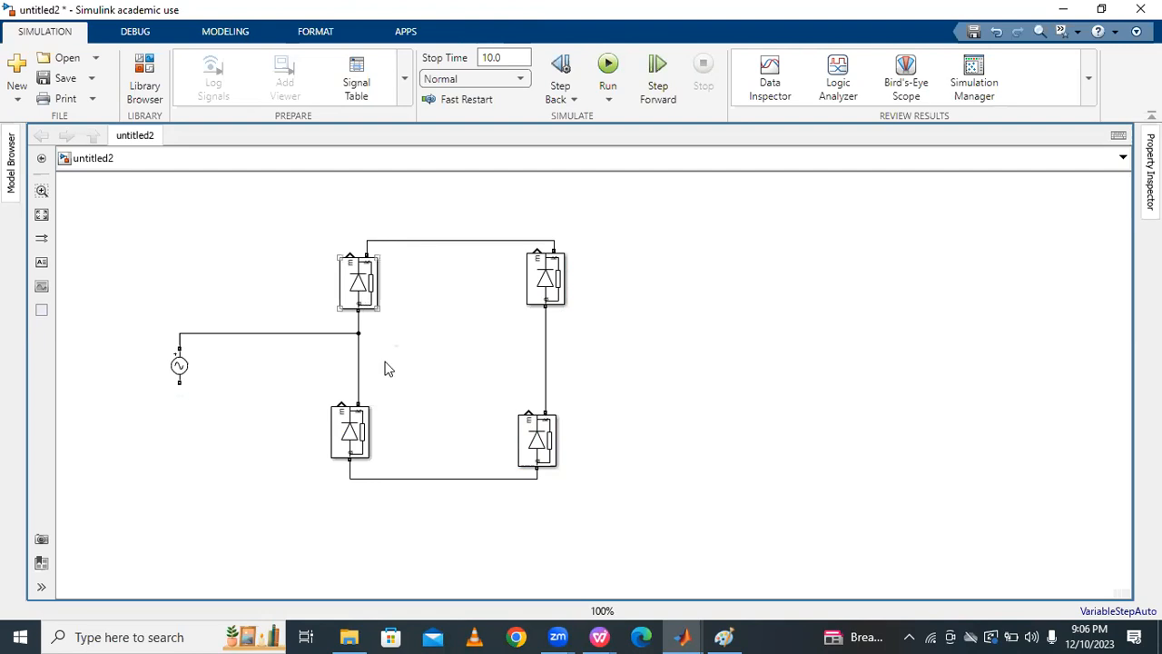
{"action": "left_click", "coordinate": [182, 372]}
{"action": "left_click_drag", "start_coordinate": [180, 383], "coordinate": [538, 375]}
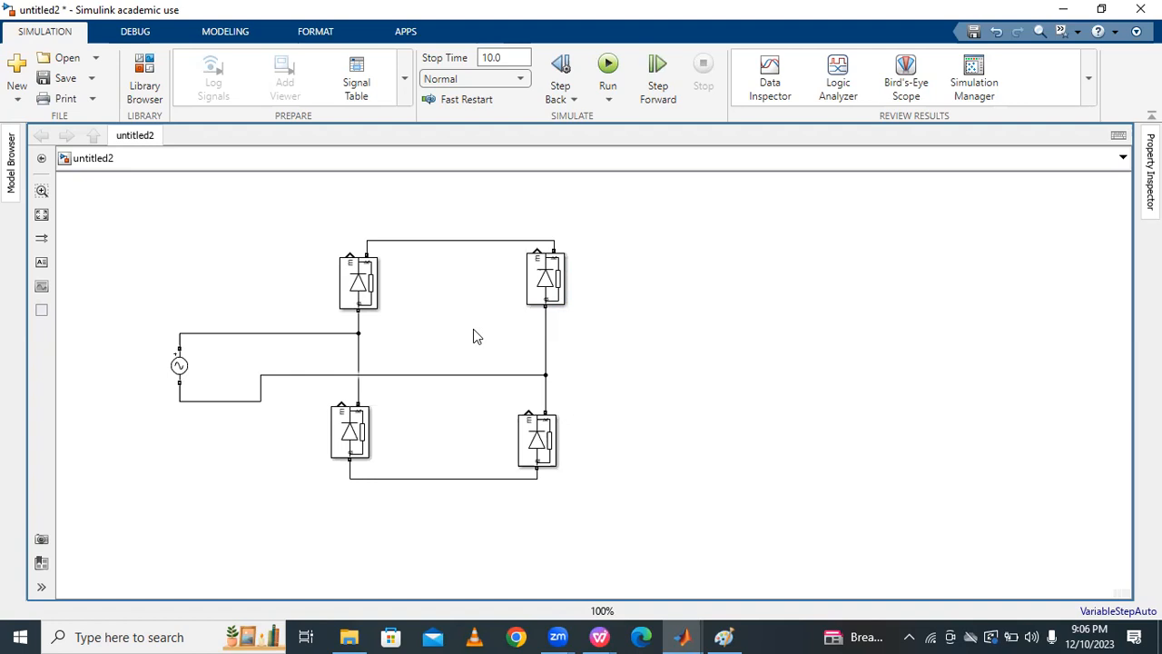
Add a Series RLC Branch block to the right of the diode bridge
{"action": "double_click", "coordinate": [700, 300]}
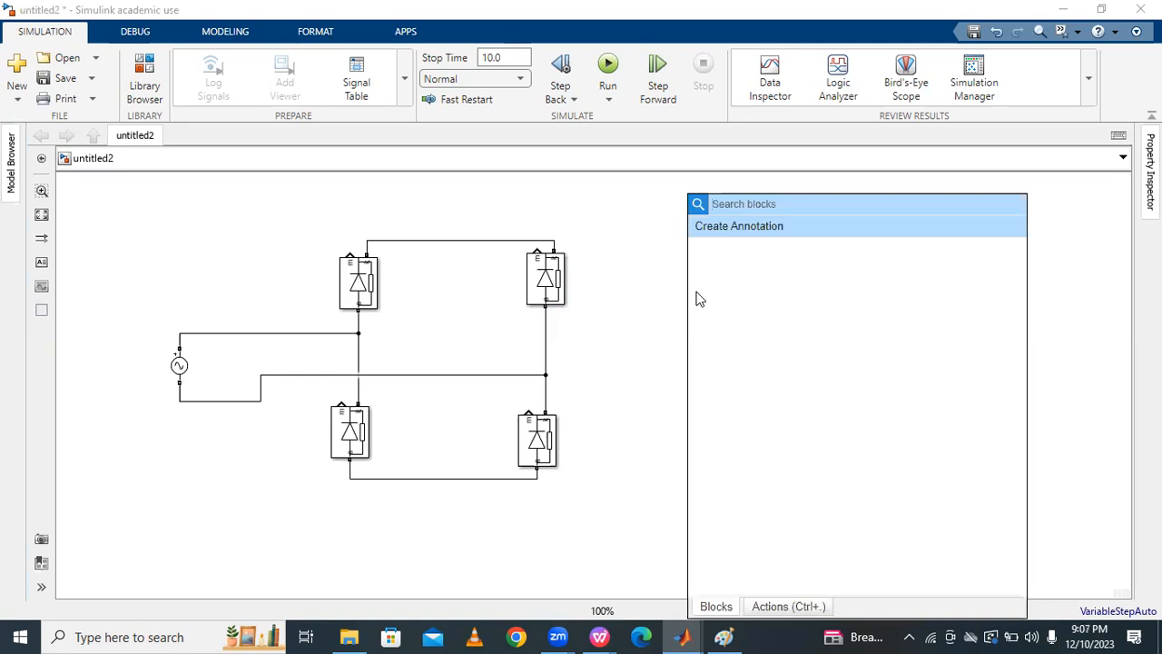
{"action": "type", "text": "ser"}
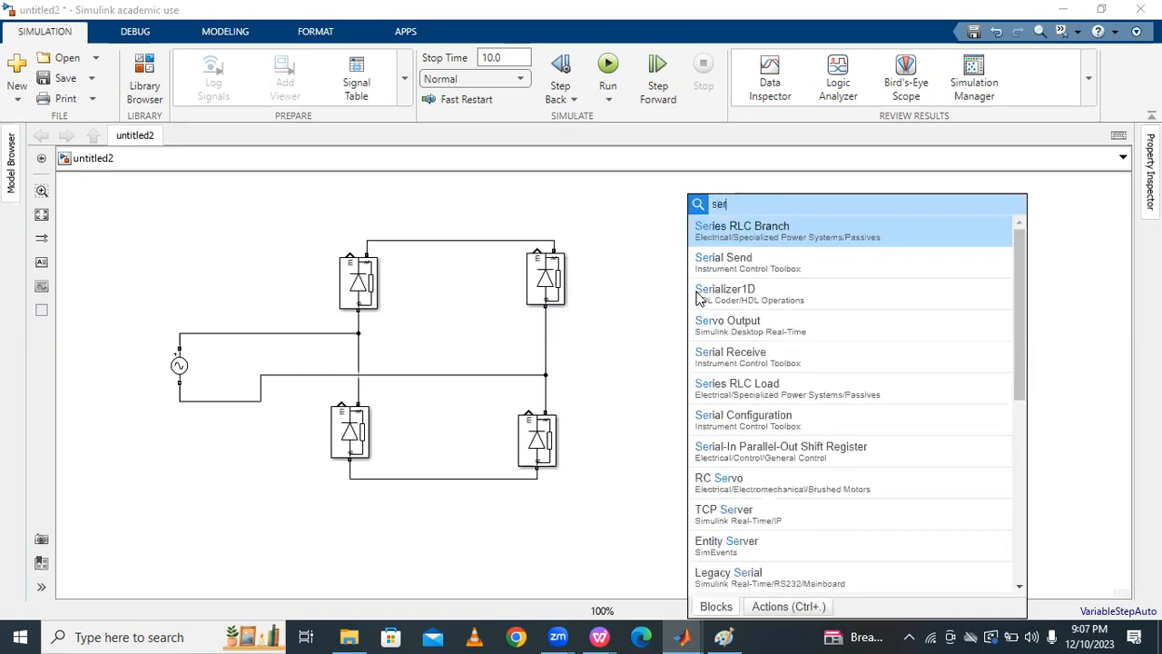
{"action": "left_click", "coordinate": [750, 231]}
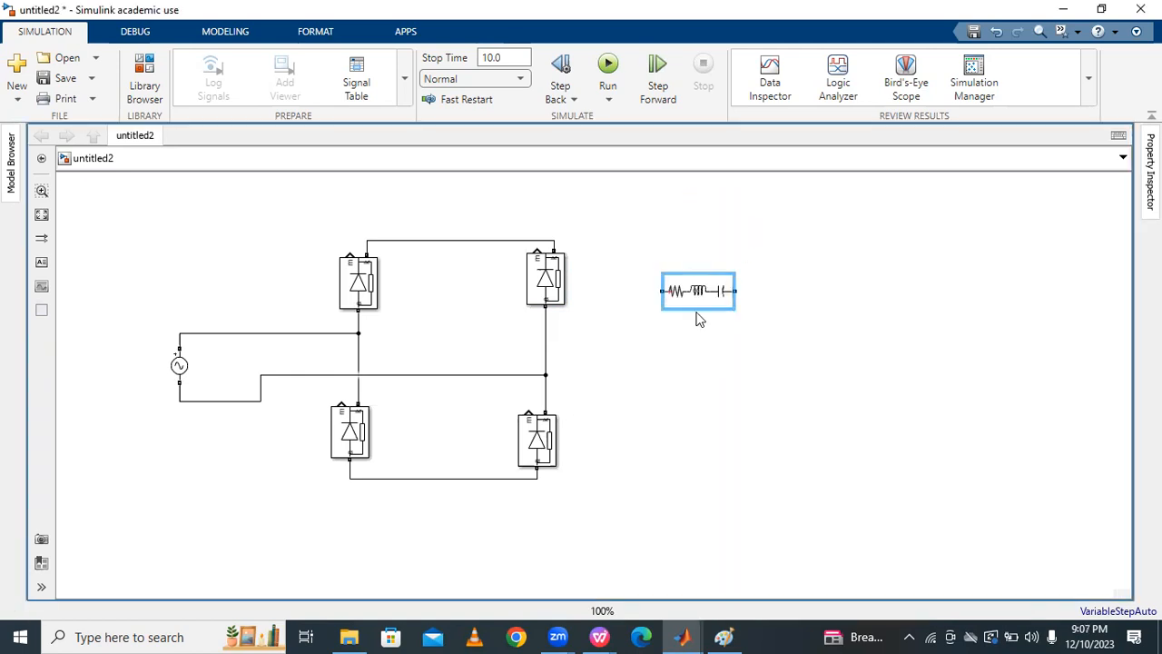
Set the Series RLC Branch to branch type R with a resistance of 10 ohms
{"action": "double_click", "coordinate": [697, 300]}
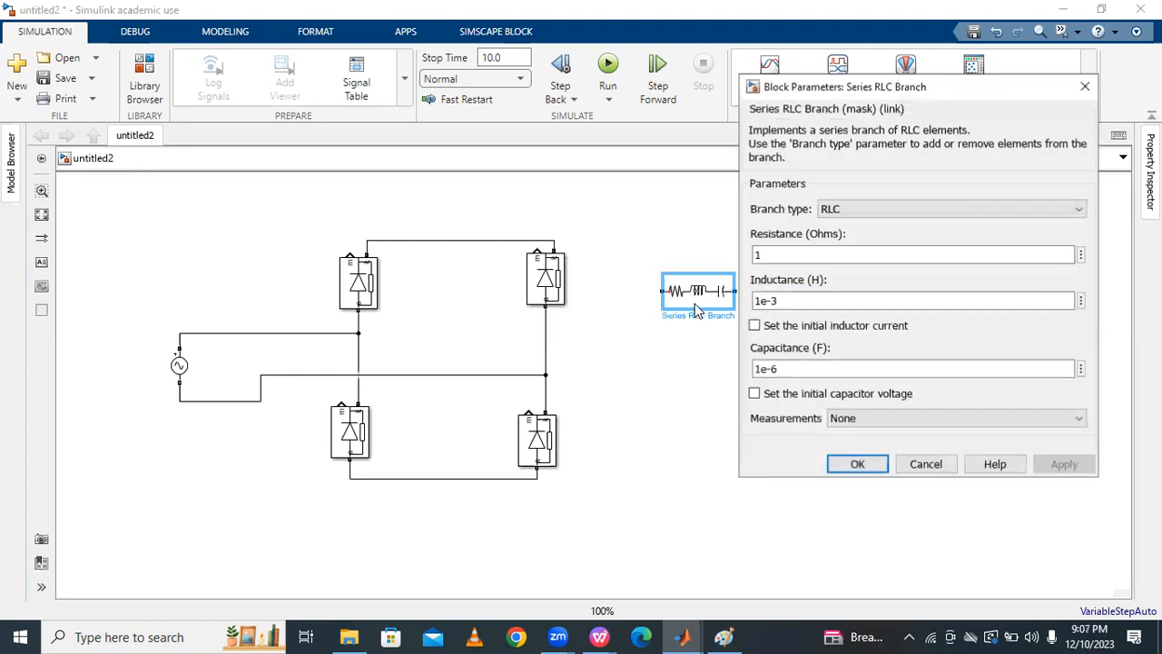
{"action": "left_click", "coordinate": [845, 209]}
{"action": "left_click", "coordinate": [845, 241]}
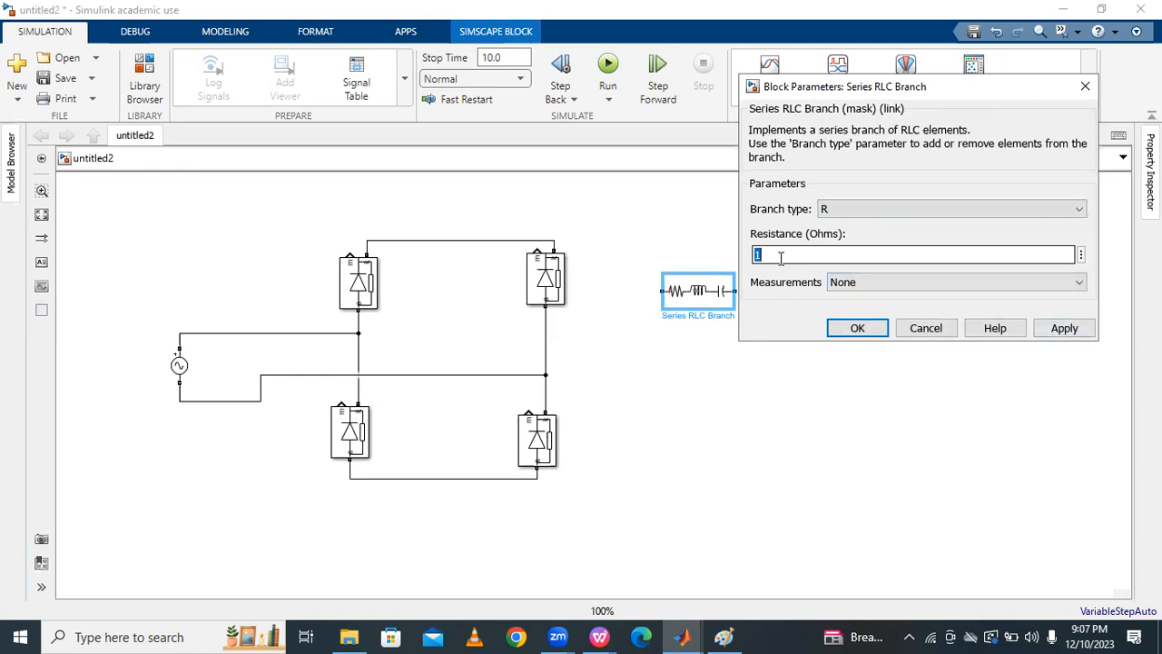
{"action": "type", "text": "1"}
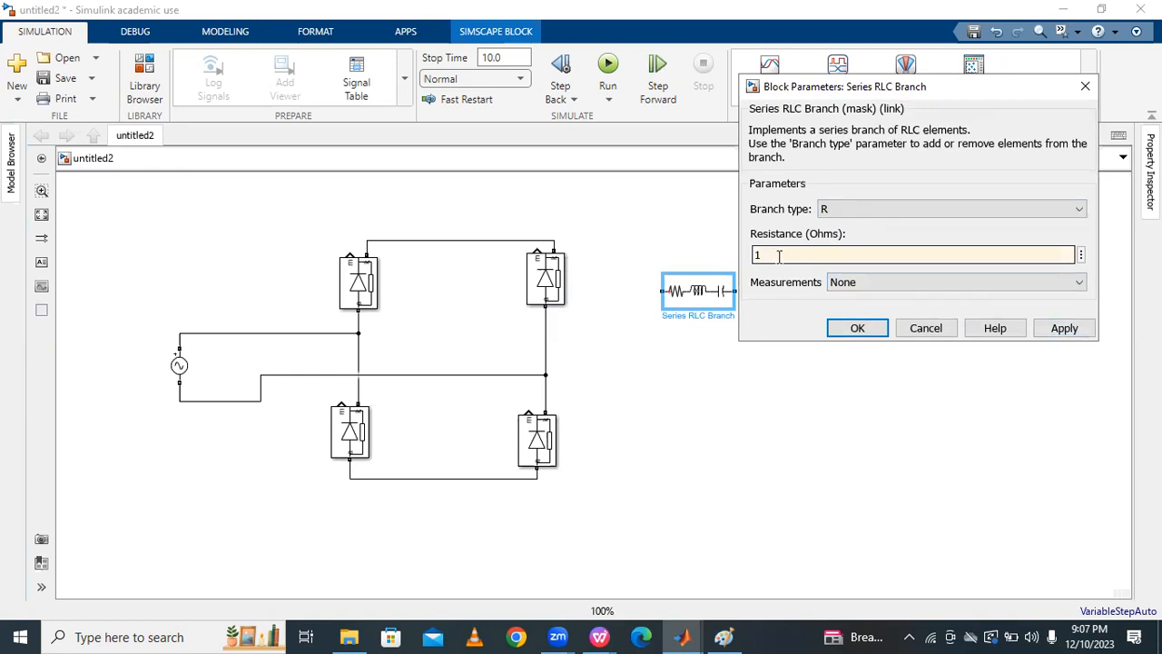
{"action": "left_click", "coordinate": [1062, 328]}
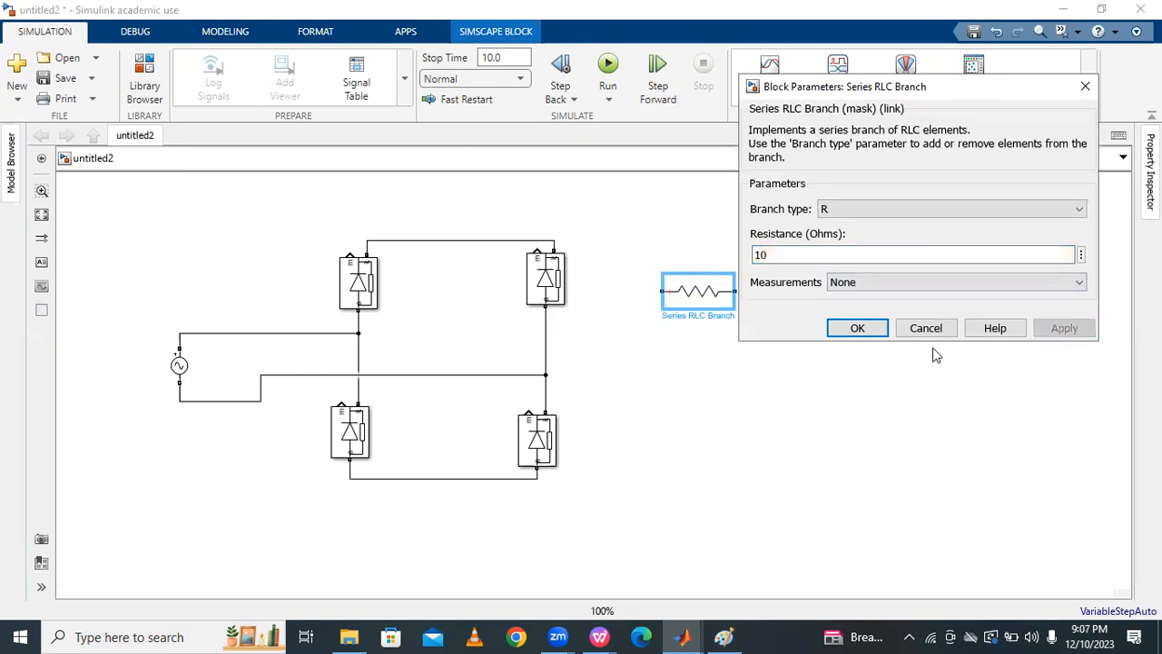
{"action": "left_click", "coordinate": [857, 328]}
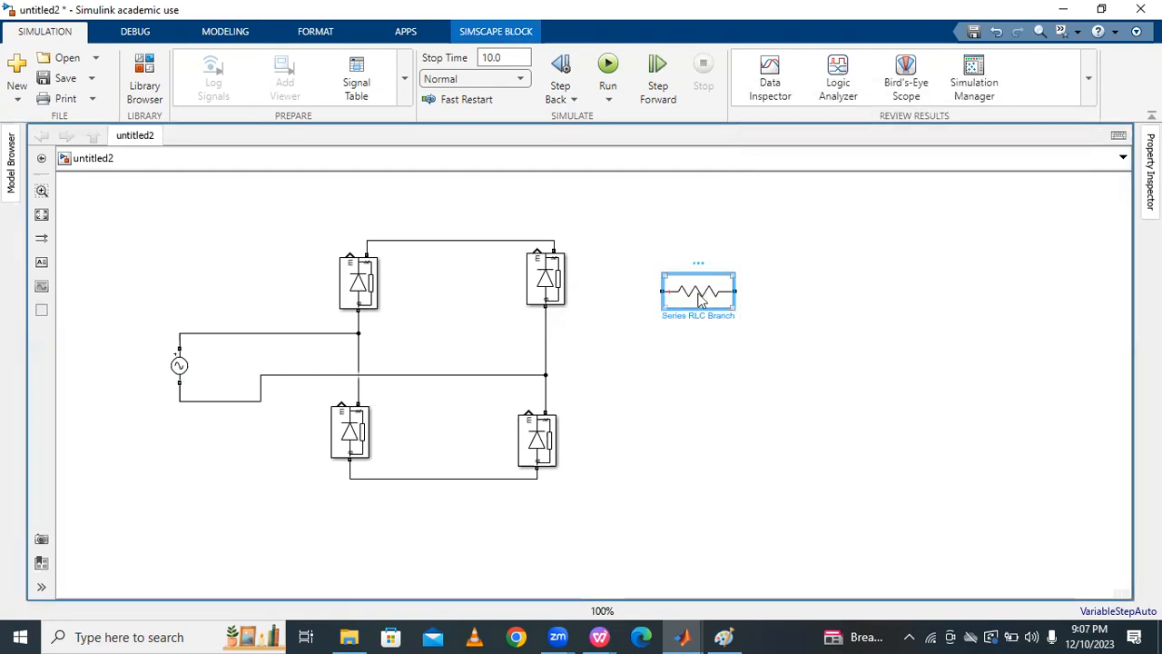
Rotate the load resistor to vertical and connect it between the bridge's upper and lower output lines
{"action": "key", "text": "ctrl+r"}
{"action": "left_click_drag", "start_coordinate": [700, 302], "coordinate": [750, 367]}
{"action": "left_click_drag", "start_coordinate": [749, 324], "coordinate": [546, 238]}
{"action": "left_click_drag", "start_coordinate": [750, 402], "coordinate": [538, 478]}
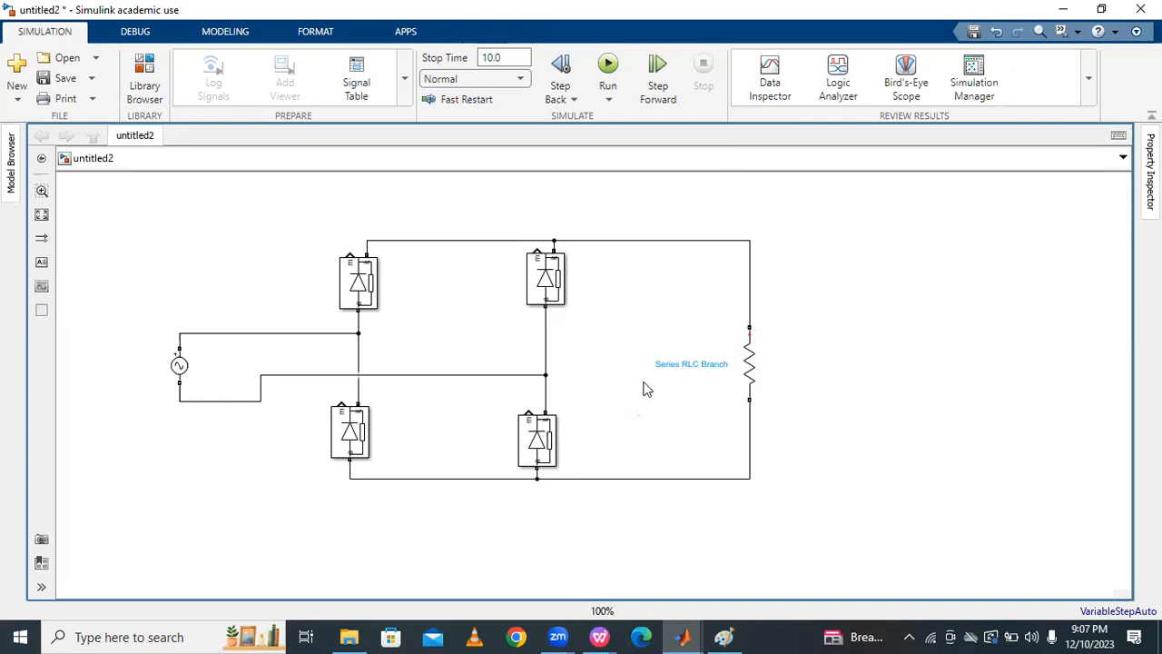
{"action": "left_click_drag", "start_coordinate": [750, 374], "coordinate": [738, 371]}
{"action": "left_click", "coordinate": [868, 319]}
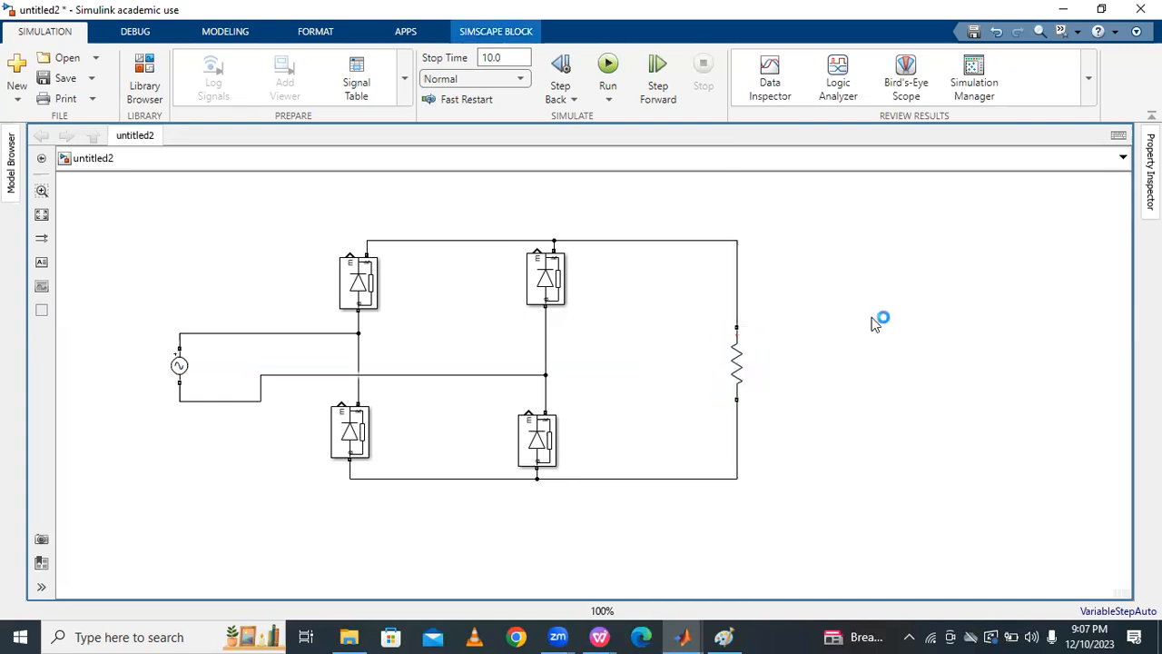
Add a Voltage Measurement block right of the load resistor and connect its inputs across the resistor
{"action": "double_click", "coordinate": [874, 324]}
{"action": "type", "text": "v"}
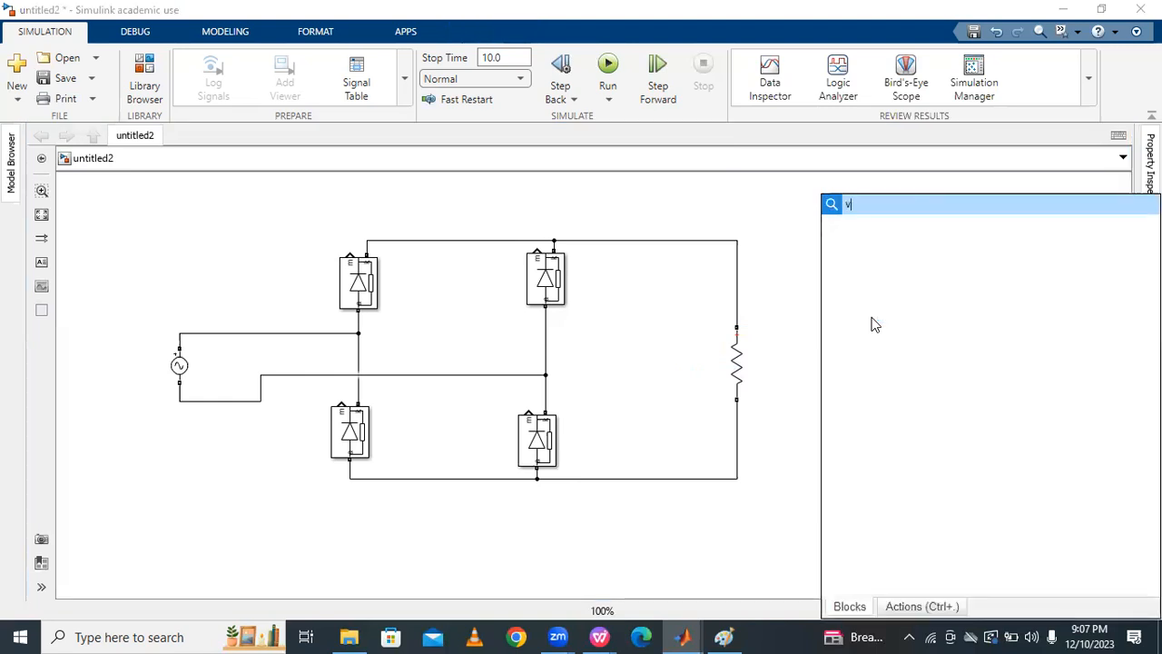
{"action": "type", "text": "oltage"}
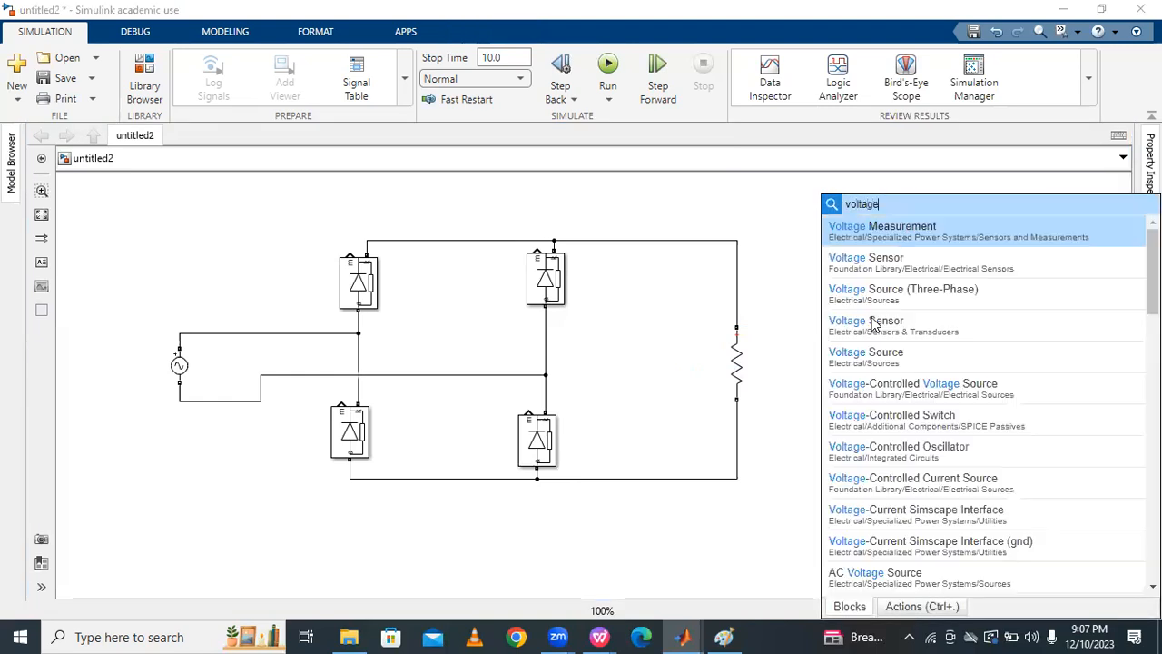
{"action": "left_click", "coordinate": [932, 238]}
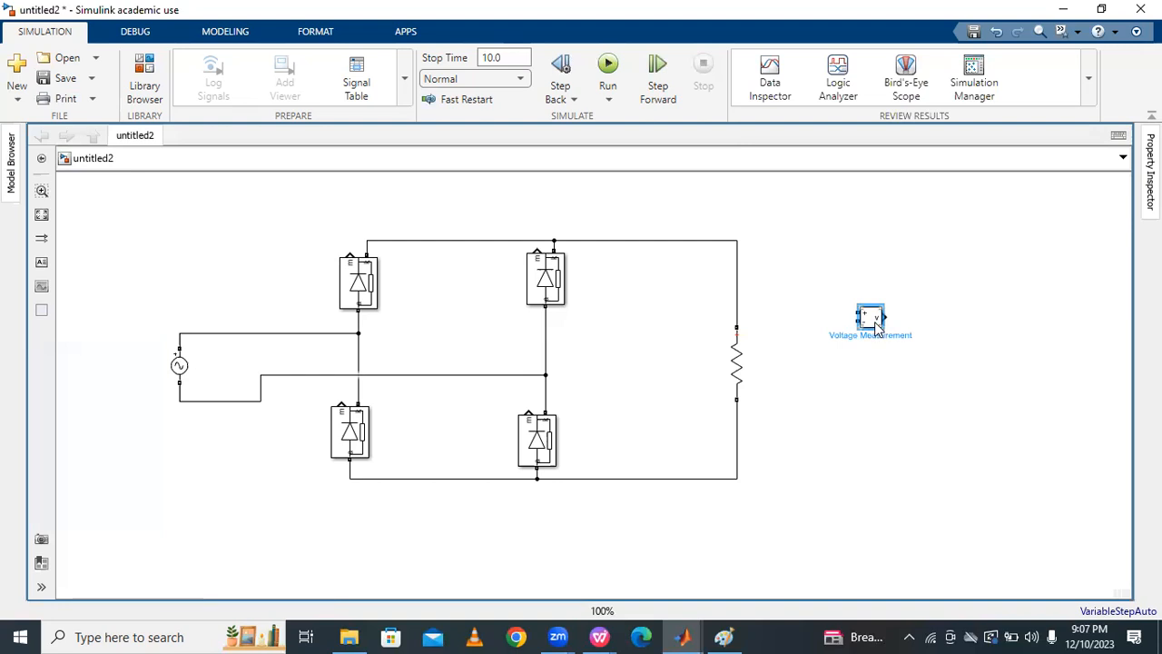
{"action": "mouse_move", "coordinate": [874, 327]}
{"action": "left_mouse_down"}
{"action": "mouse_move", "coordinate": [853, 365]}
{"action": "mouse_move", "coordinate": [792, 378]}
{"action": "mouse_move", "coordinate": [745, 312]}
{"action": "left_mouse_up"}
{"action": "left_click_drag", "start_coordinate": [774, 367], "coordinate": [739, 440]}
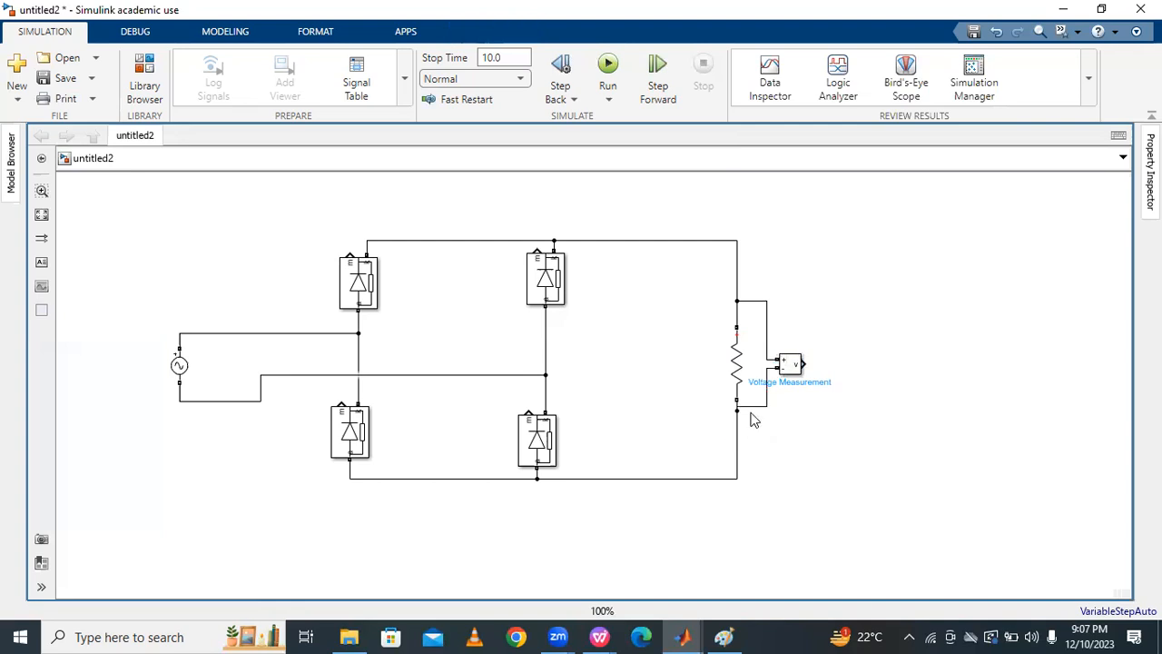
{"action": "left_click", "coordinate": [750, 408]}
{"action": "left_click", "coordinate": [840, 382]}
Reroute the AC source's lower wire to make room and place a copy of the Voltage Measurement block beside the source
{"action": "left_click_drag", "start_coordinate": [237, 399], "coordinate": [234, 446]}
{"action": "left_click_drag", "start_coordinate": [261, 406], "coordinate": [325, 416]}
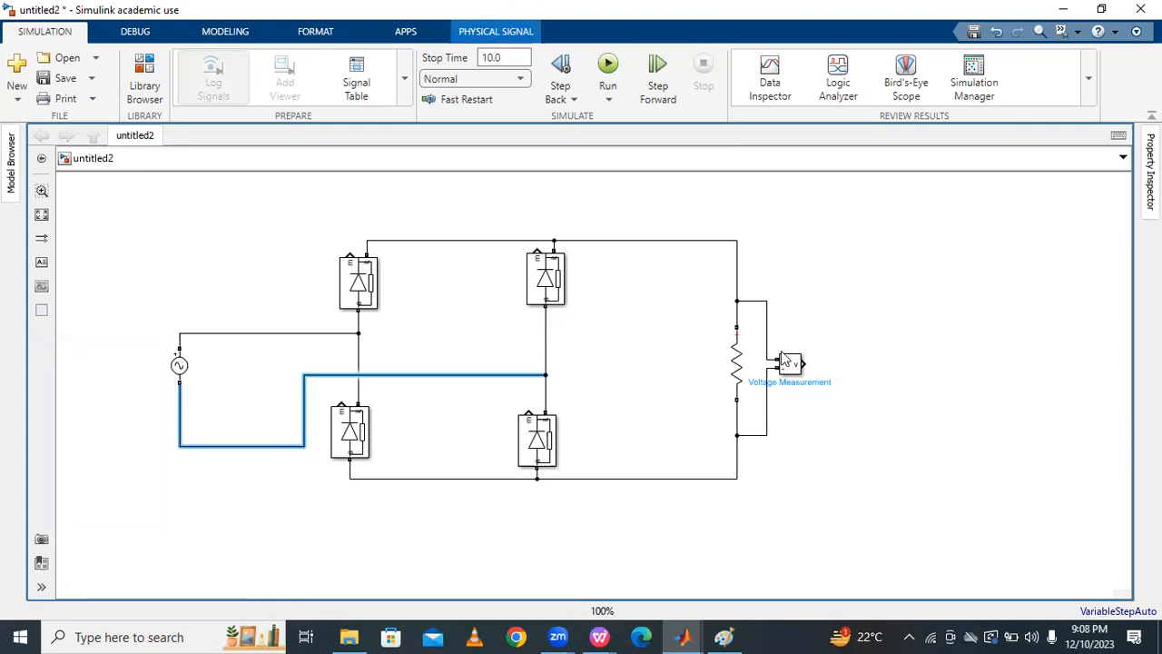
{"action": "key", "text": "ctrl+v"}
{"action": "left_click_drag", "start_coordinate": [205, 379], "coordinate": [252, 370]}
{"action": "left_click", "coordinate": [184, 380]}
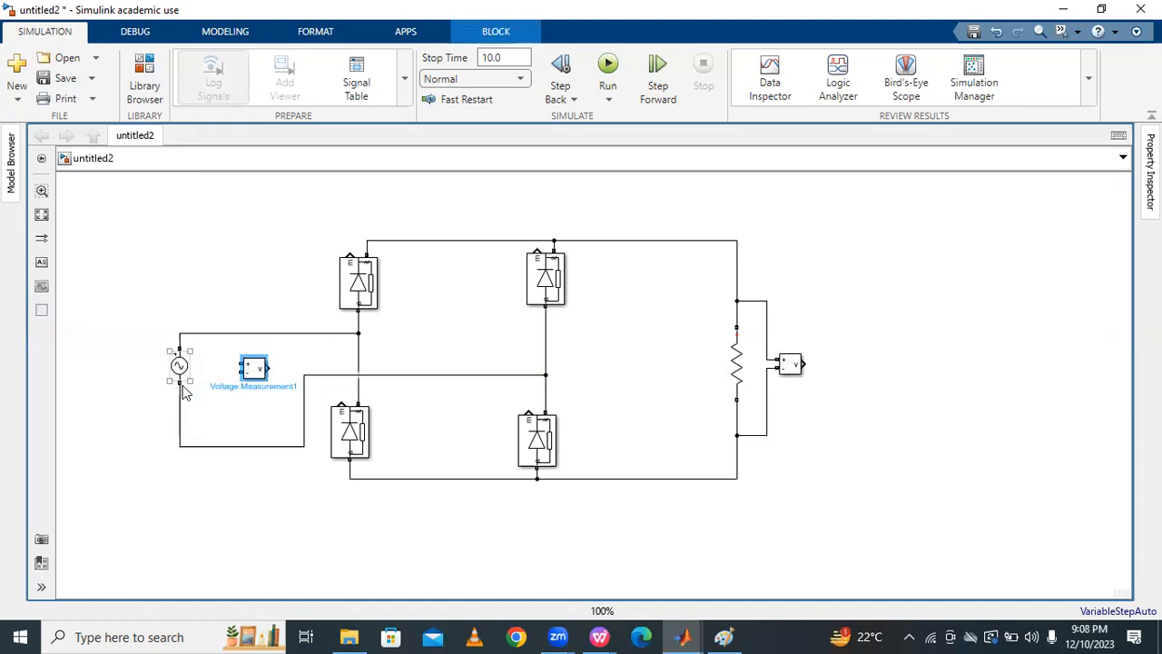
{"action": "left_click_drag", "start_coordinate": [184, 391], "coordinate": [184, 407]}
Connect the copied Voltage Measurement block's positive and negative inputs across the AC source
{"action": "left_click", "coordinate": [250, 377]}
{"action": "left_click_drag", "start_coordinate": [243, 379], "coordinate": [179, 336]}
{"action": "left_click_drag", "start_coordinate": [236, 380], "coordinate": [181, 418]}
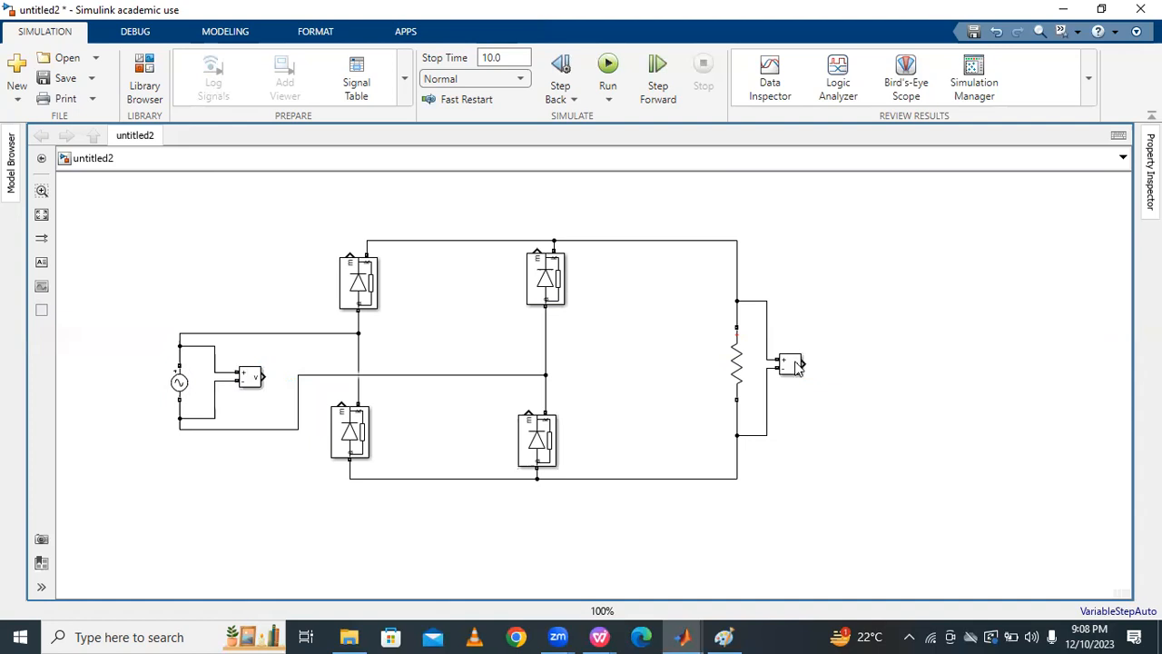
Place a copy of the load's Voltage Measurement block between the two upper diodes and raise the bridge's upper output line
{"action": "left_click_drag", "start_coordinate": [795, 366], "coordinate": [472, 310]}
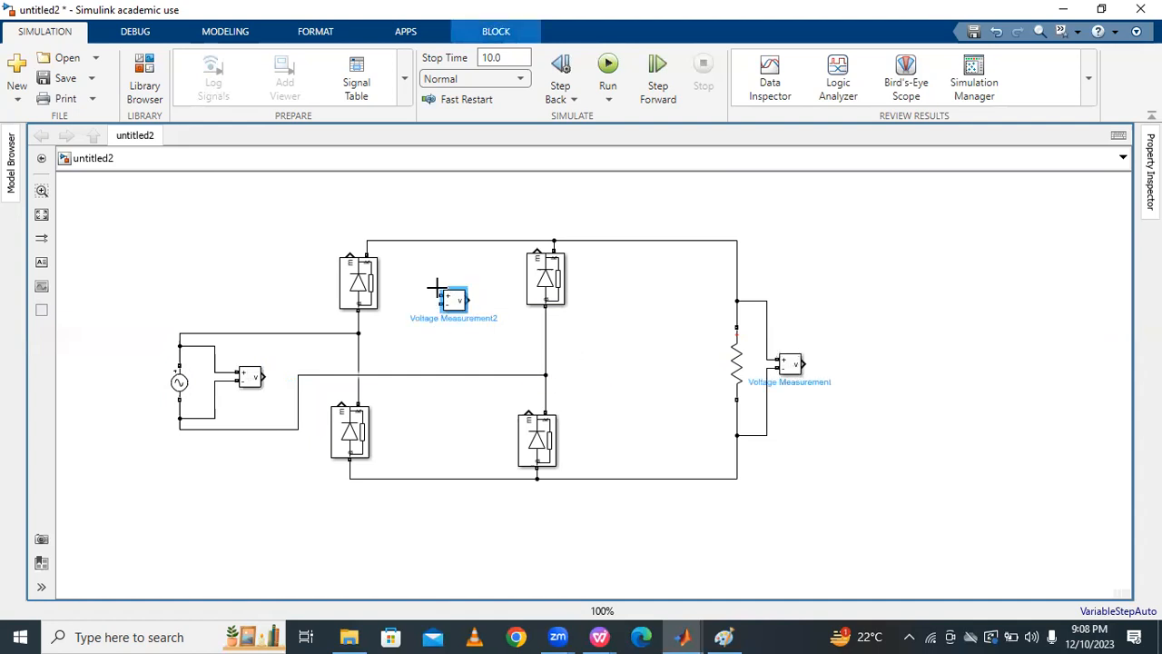
{"action": "left_click_drag", "start_coordinate": [454, 242], "coordinate": [504, 193]}
{"action": "left_click_drag", "start_coordinate": [646, 239], "coordinate": [650, 199]}
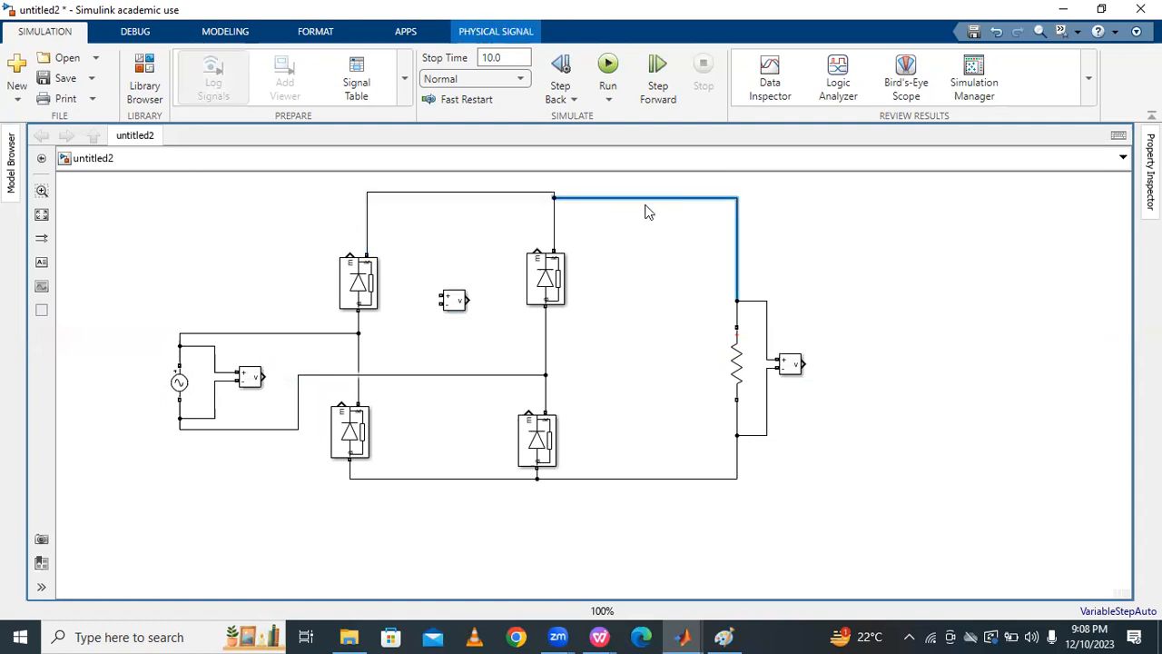
Move the copied Voltage Measurement block beside the upper-left diode and connect its inputs across that diode
{"action": "left_click_drag", "start_coordinate": [458, 302], "coordinate": [437, 282]}
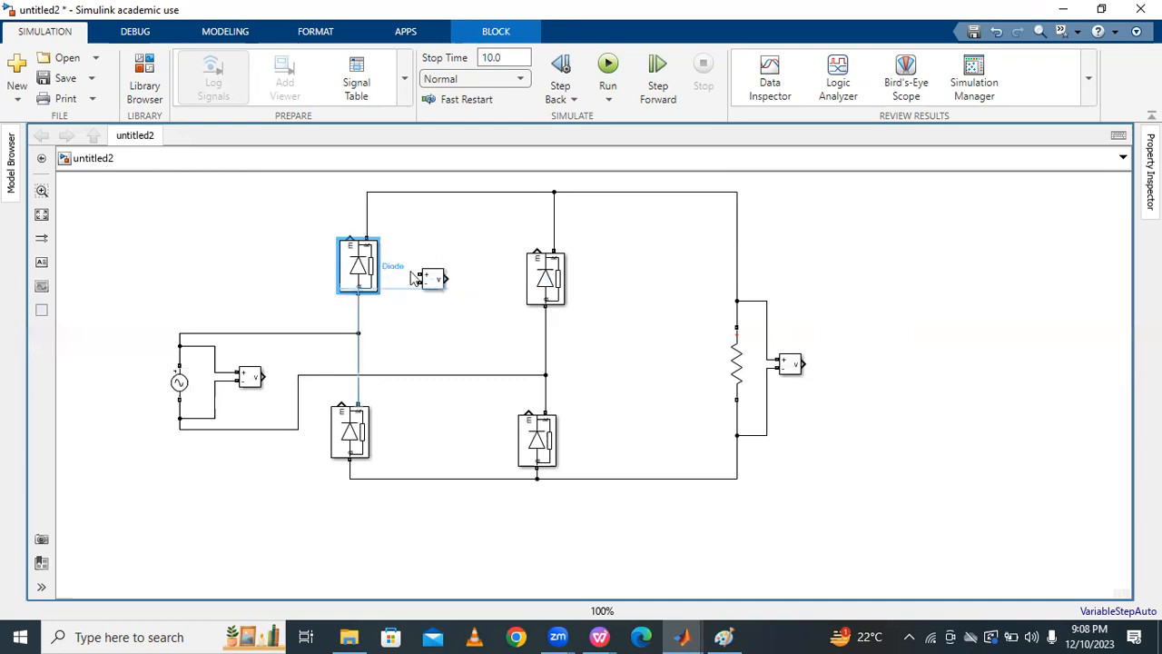
{"action": "left_click_drag", "start_coordinate": [416, 275], "coordinate": [366, 225]}
{"action": "left_click_drag", "start_coordinate": [424, 284], "coordinate": [358, 313]}
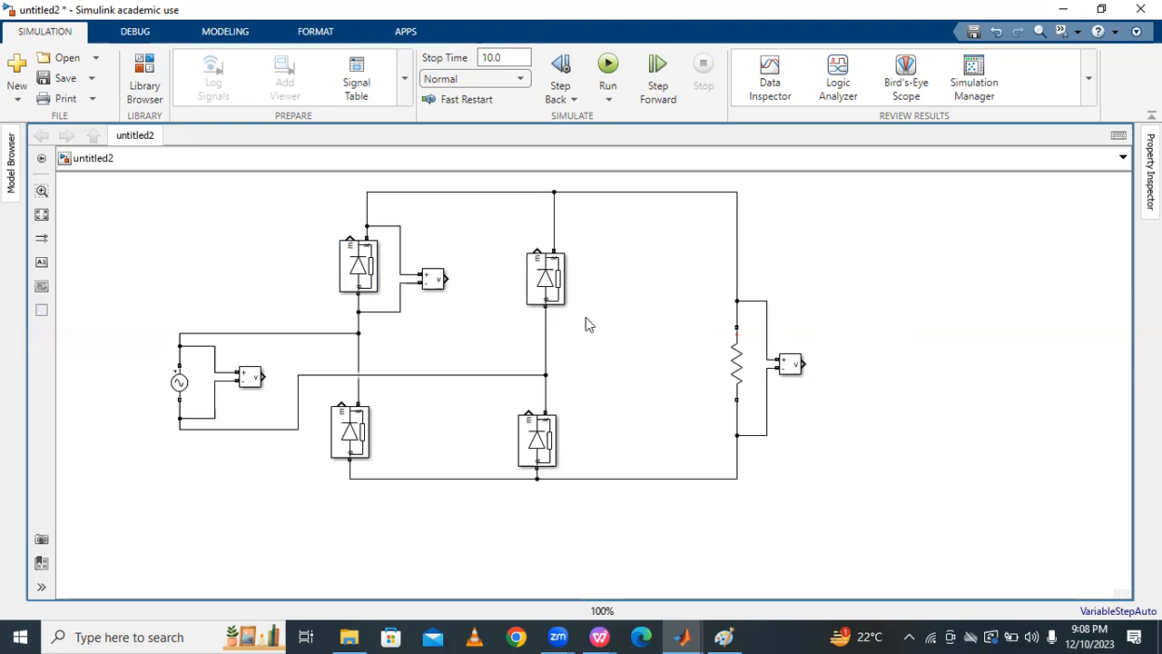
{"action": "left_click", "coordinate": [435, 279]}
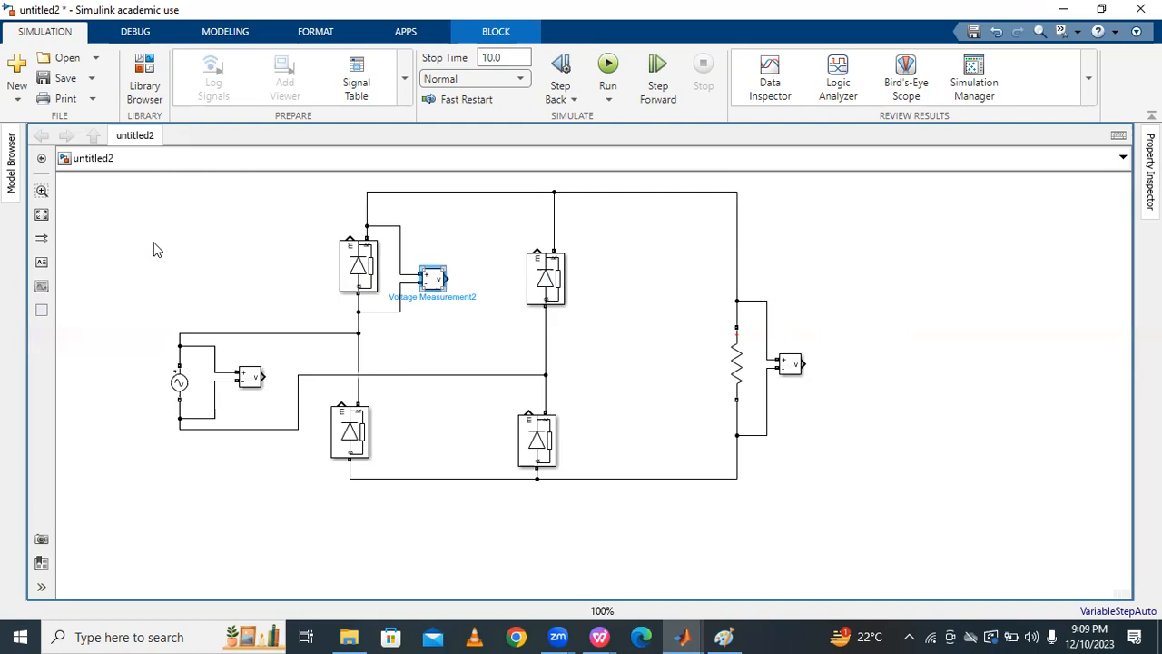
{"action": "left_click", "coordinate": [426, 284]}
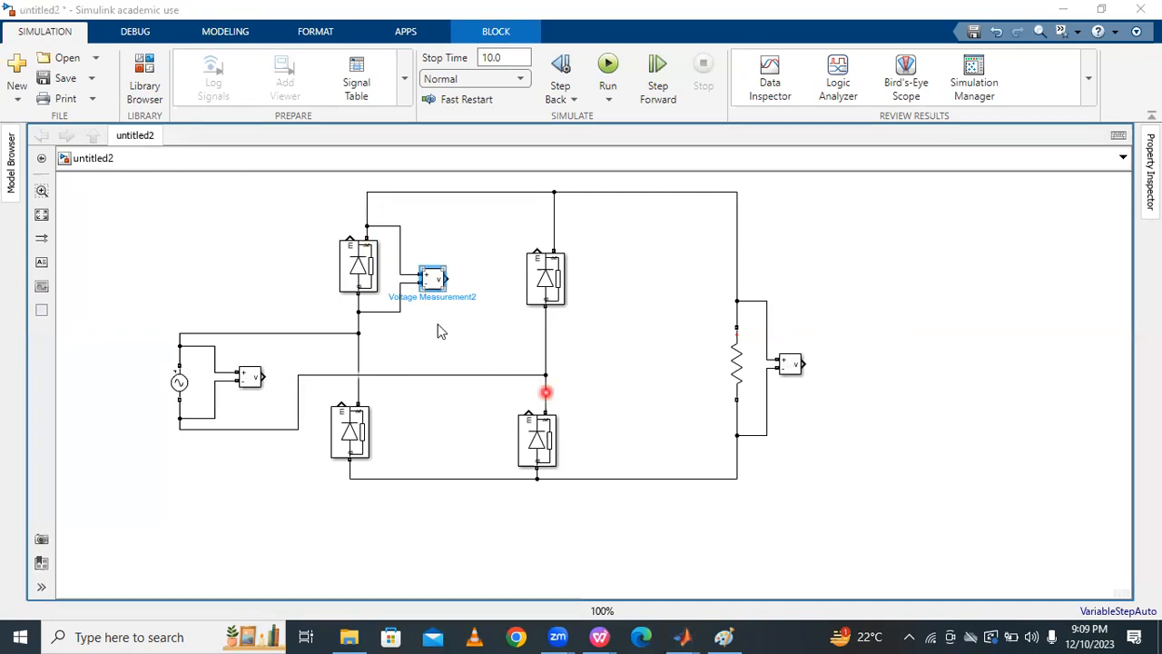
{"action": "right_click", "coordinate": [430, 299]}
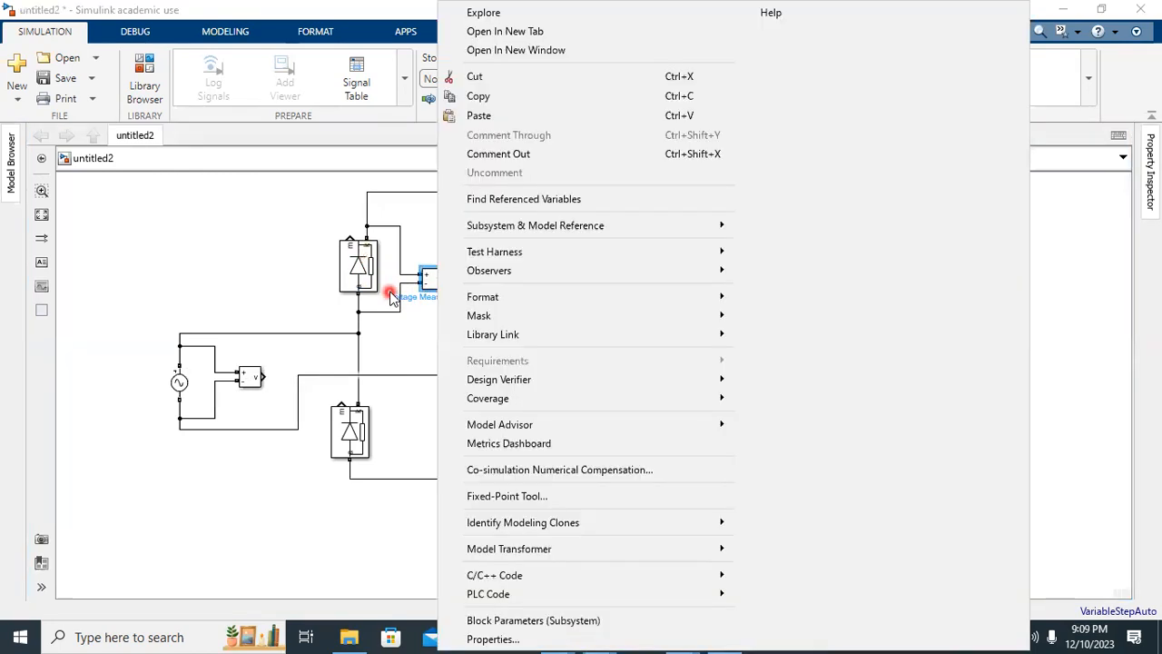
{"action": "left_click", "coordinate": [288, 277]}
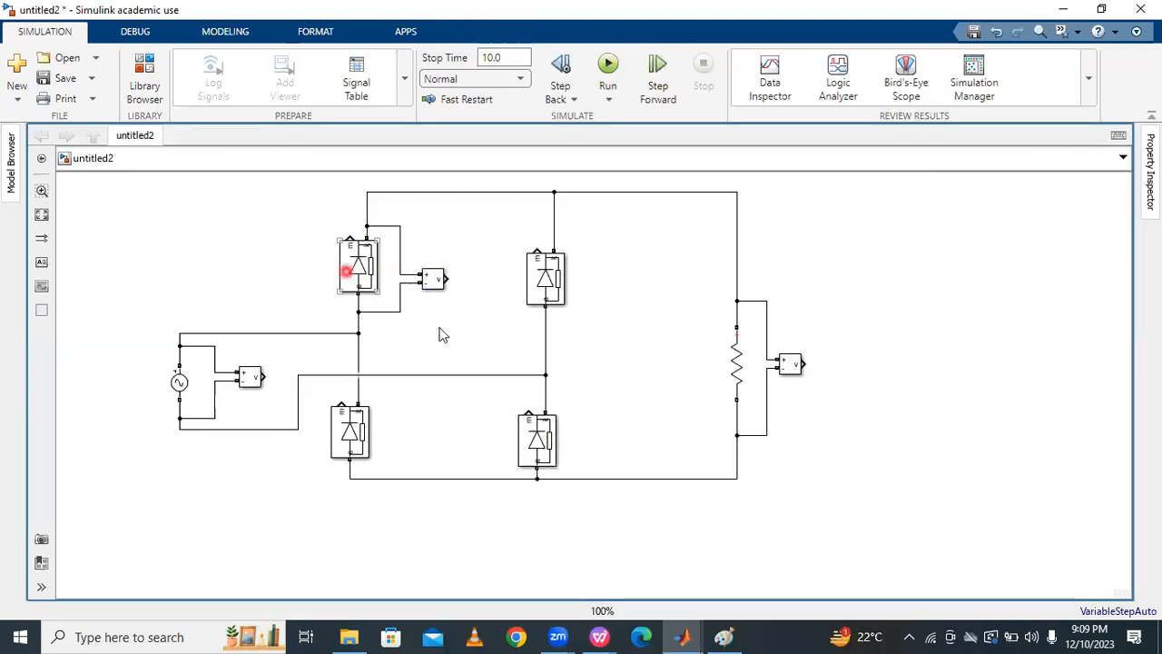
{"action": "left_click", "coordinate": [542, 438]}
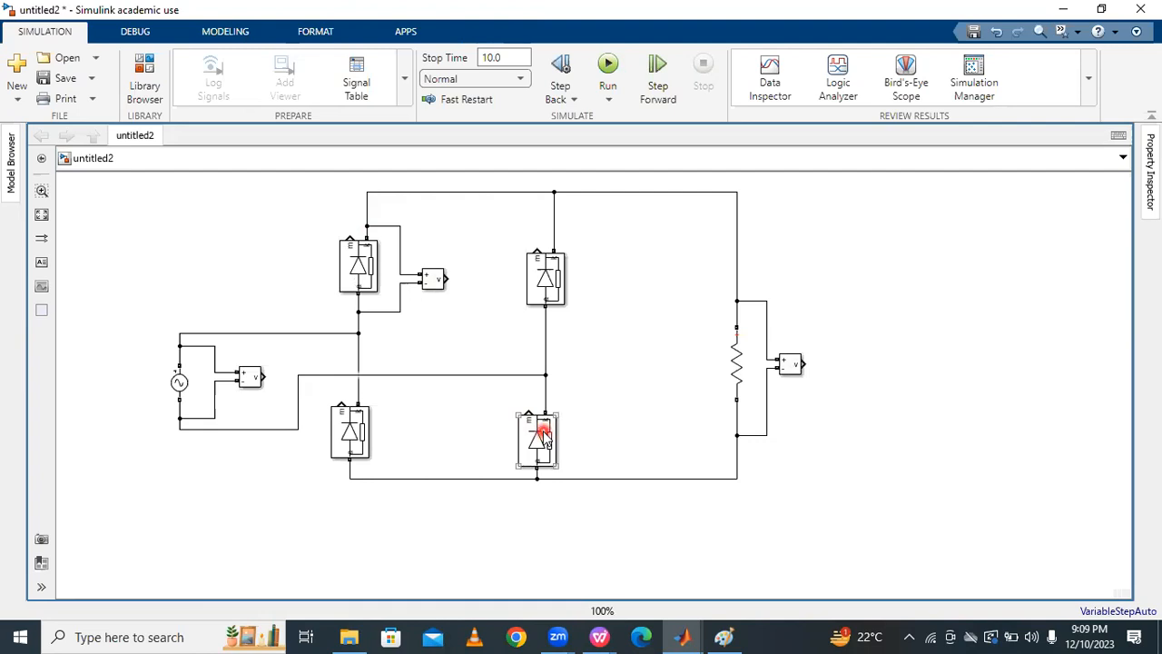
{"action": "left_click", "coordinate": [589, 439]}
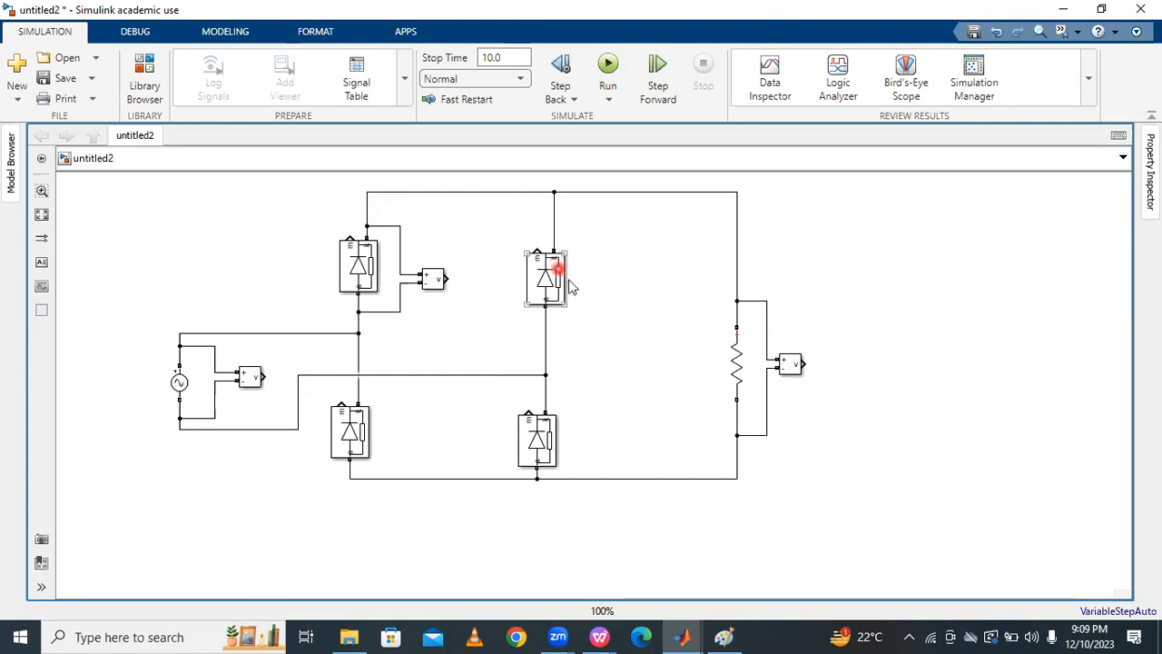
Copy the Voltage Measurement block to beside the upper-right diode and connect its inputs across that diode
{"action": "left_click_drag", "start_coordinate": [432, 279], "coordinate": [620, 286]}
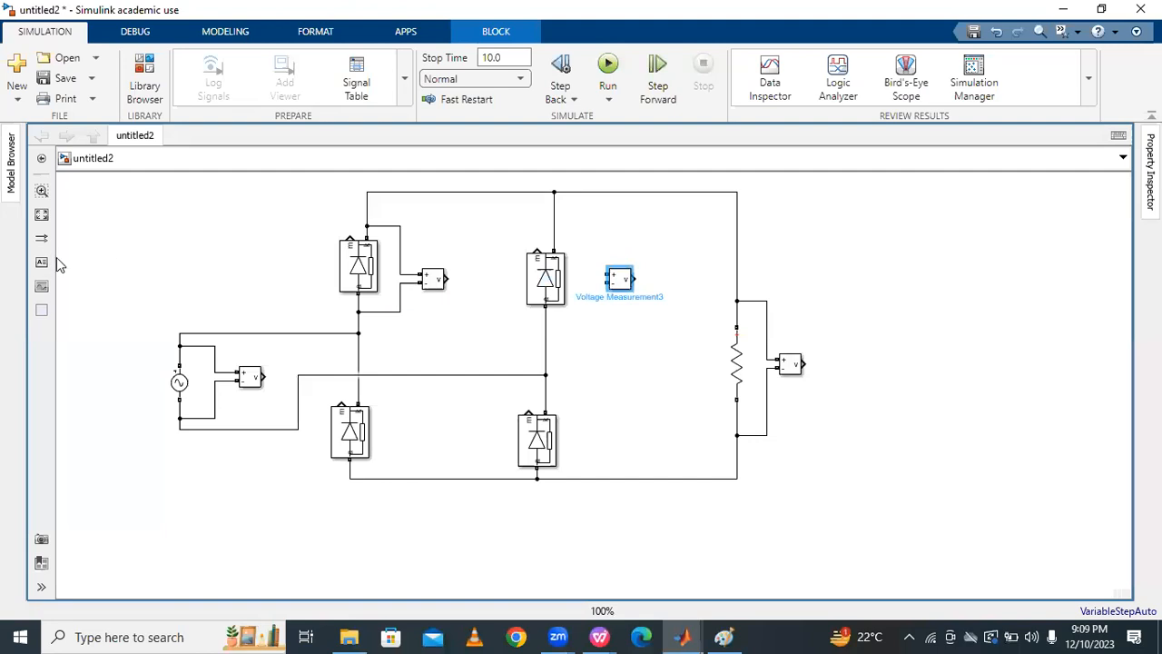
{"action": "left_click_drag", "start_coordinate": [605, 275], "coordinate": [550, 222]}
{"action": "left_click_drag", "start_coordinate": [603, 282], "coordinate": [546, 337]}
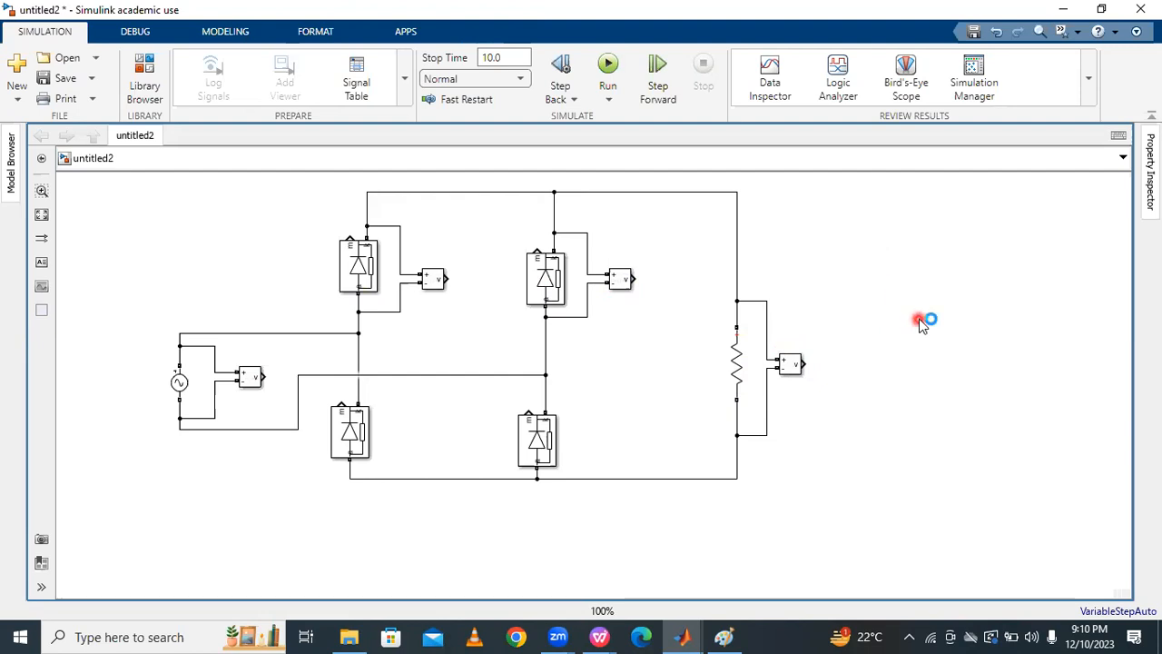
Add a Scope block from Simulink/Sinks to the right of the load's Voltage Measurement block
{"action": "double_click", "coordinate": [920, 322]}
{"action": "type", "text": "scope"}
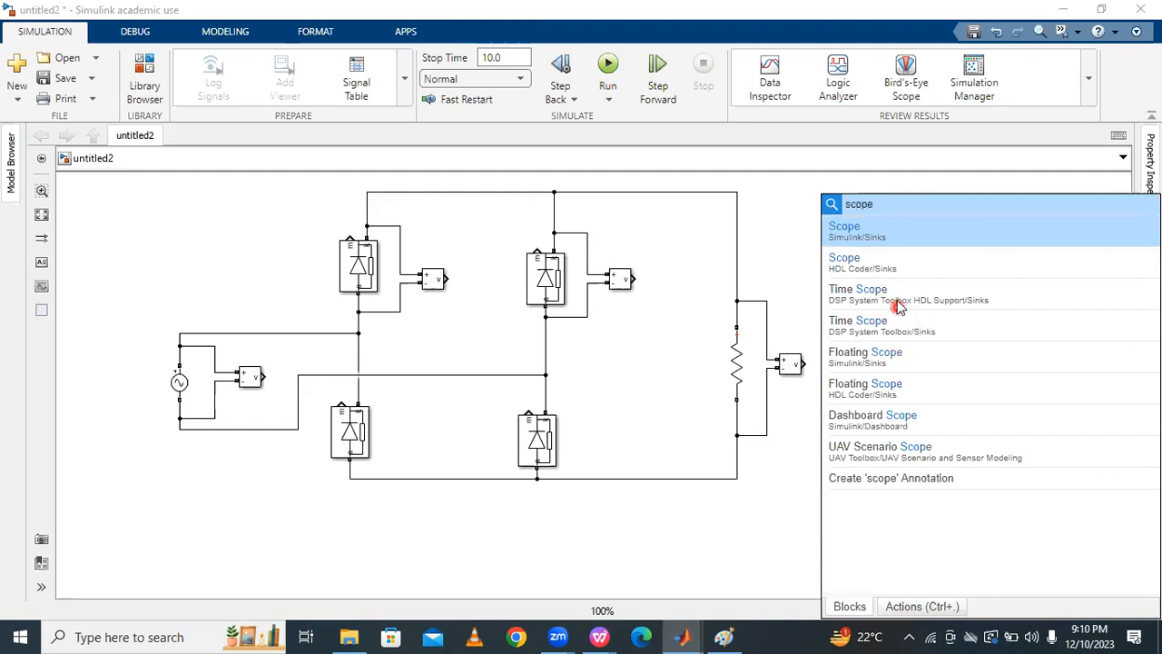
{"action": "left_click", "coordinate": [898, 228]}
{"action": "left_click", "coordinate": [920, 318]}
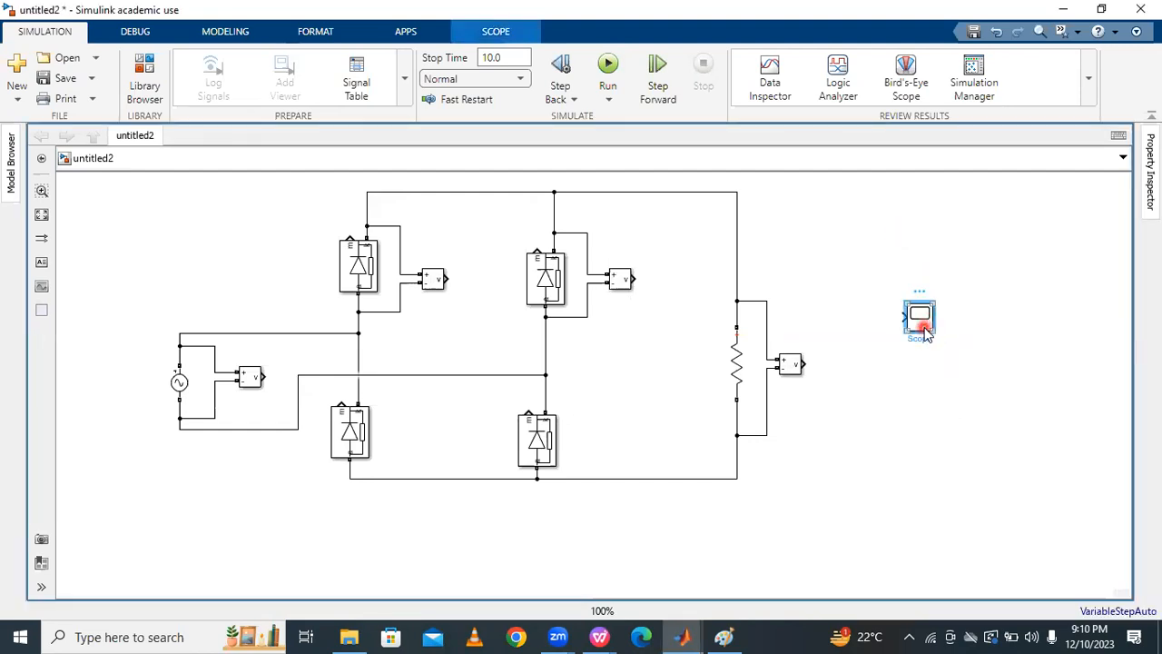
Set the Scope's number of input ports to 4 in its configuration properties and close the Scope window
{"action": "double_click", "coordinate": [922, 325]}
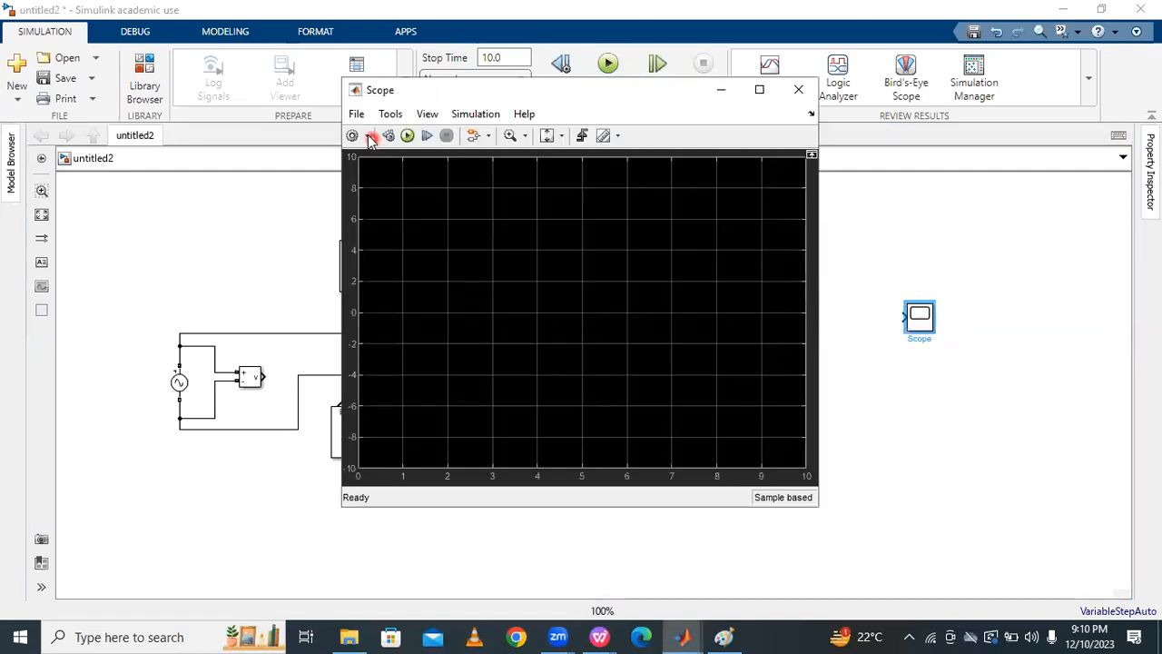
{"action": "left_click", "coordinate": [368, 136]}
{"action": "left_click", "coordinate": [362, 159]}
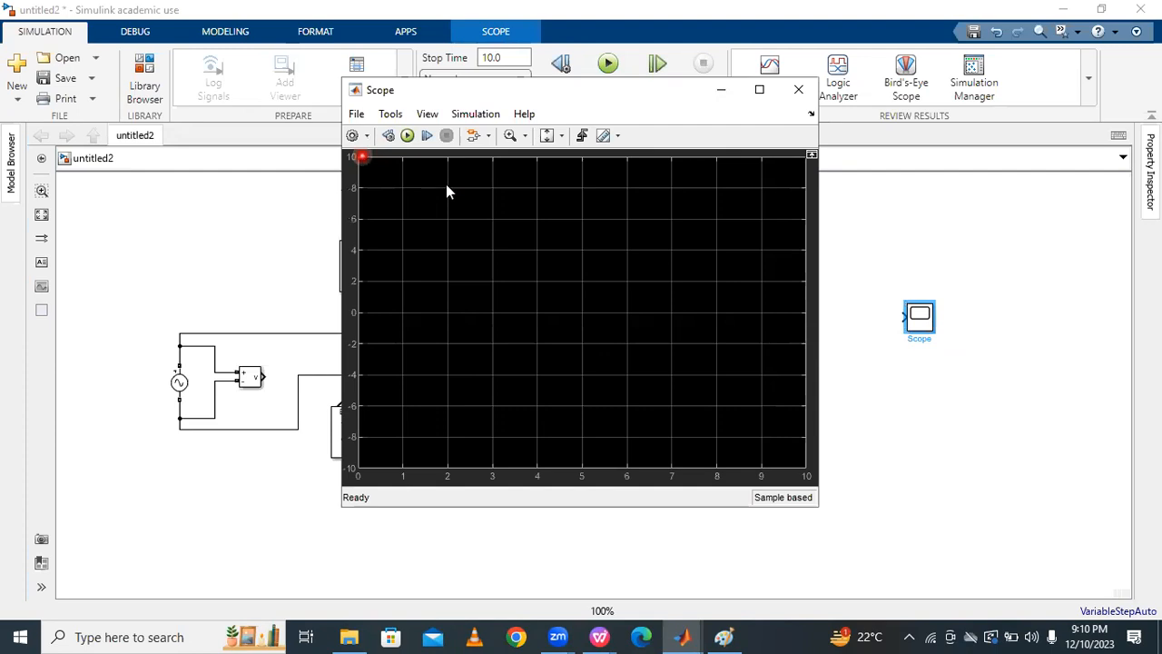
{"action": "left_click", "coordinate": [579, 269]}
{"action": "double_click", "coordinate": [581, 277]}
{"action": "type", "text": "4"}
{"action": "left_click", "coordinate": [722, 417]}
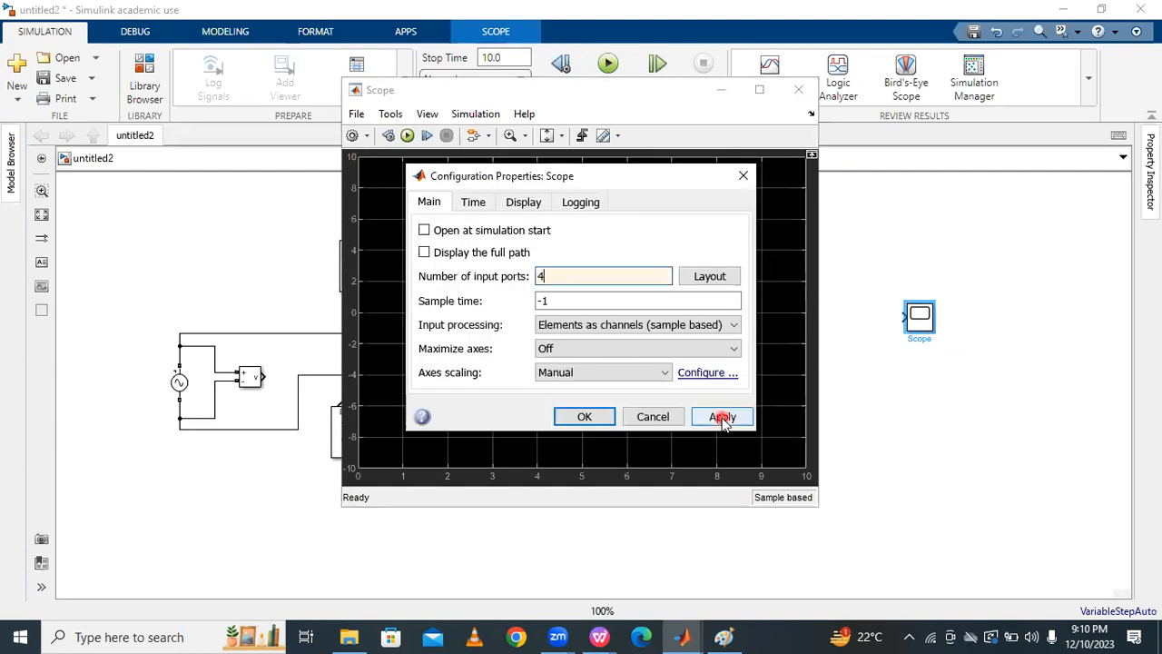
{"action": "left_click", "coordinate": [559, 418]}
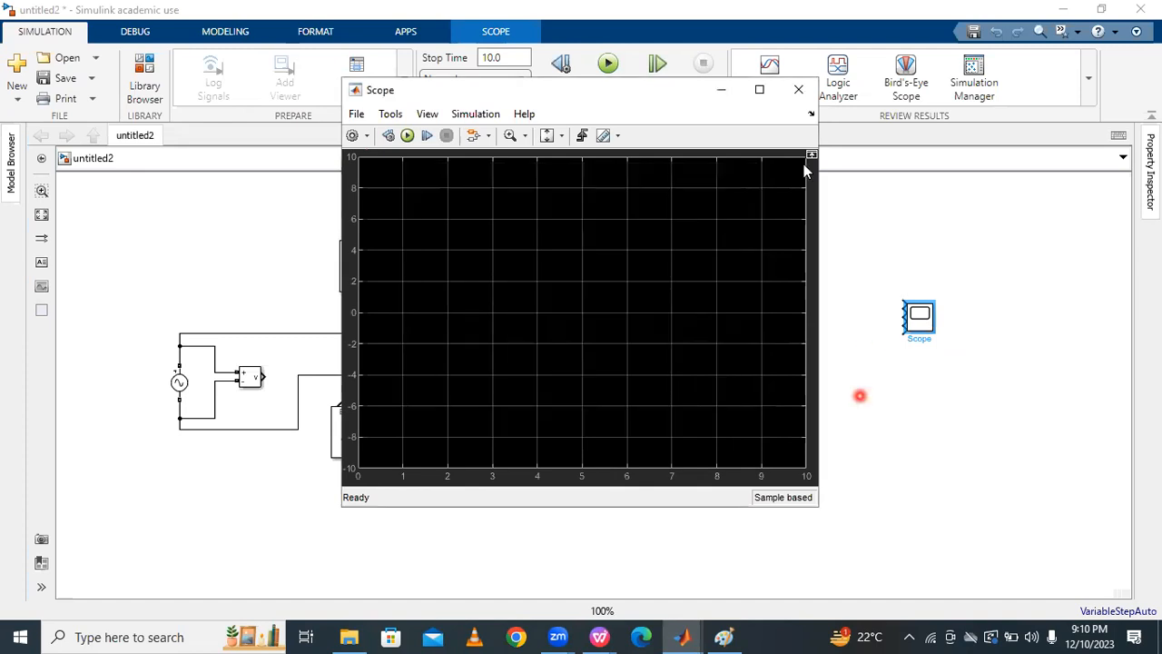
{"action": "left_click", "coordinate": [798, 91]}
Enlarge the Scope block vertically to space out its input ports, and place a copy of it below
{"action": "left_click", "coordinate": [919, 318]}
{"action": "left_click_drag", "start_coordinate": [932, 313], "coordinate": [943, 243]}
{"action": "mouse_move", "coordinate": [926, 298]}
{"action": "left_mouse_down"}
{"action": "mouse_move", "coordinate": [916, 281]}
{"action": "mouse_move", "coordinate": [907, 291]}
{"action": "left_mouse_up"}
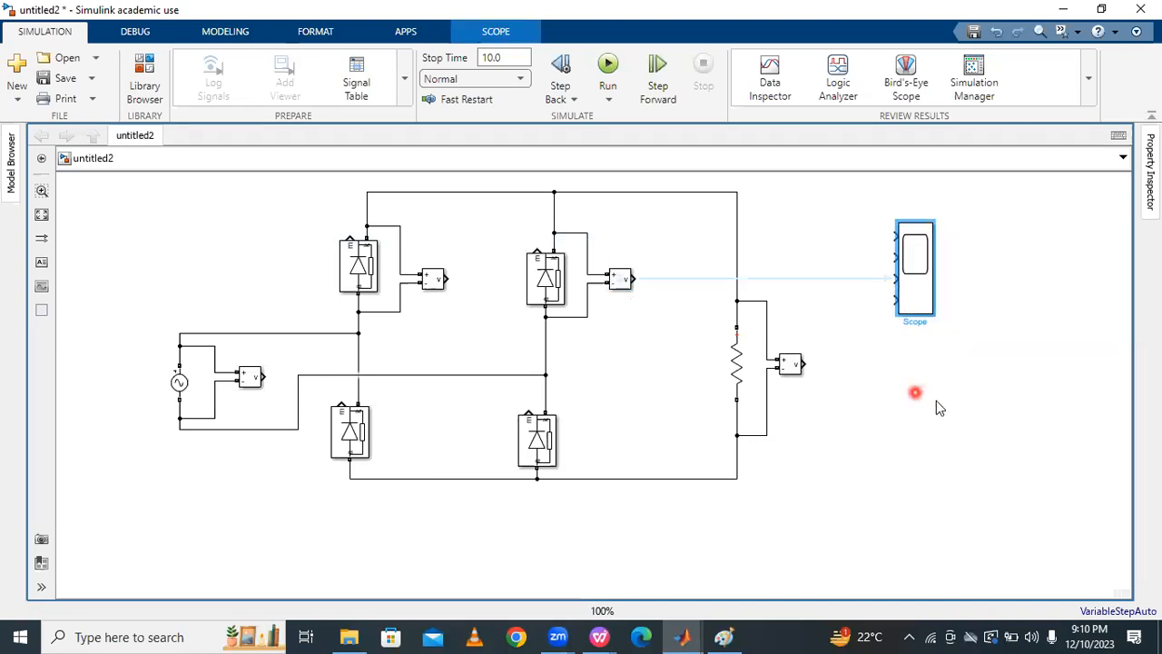
{"action": "left_click_drag", "start_coordinate": [915, 403], "coordinate": [921, 445]}
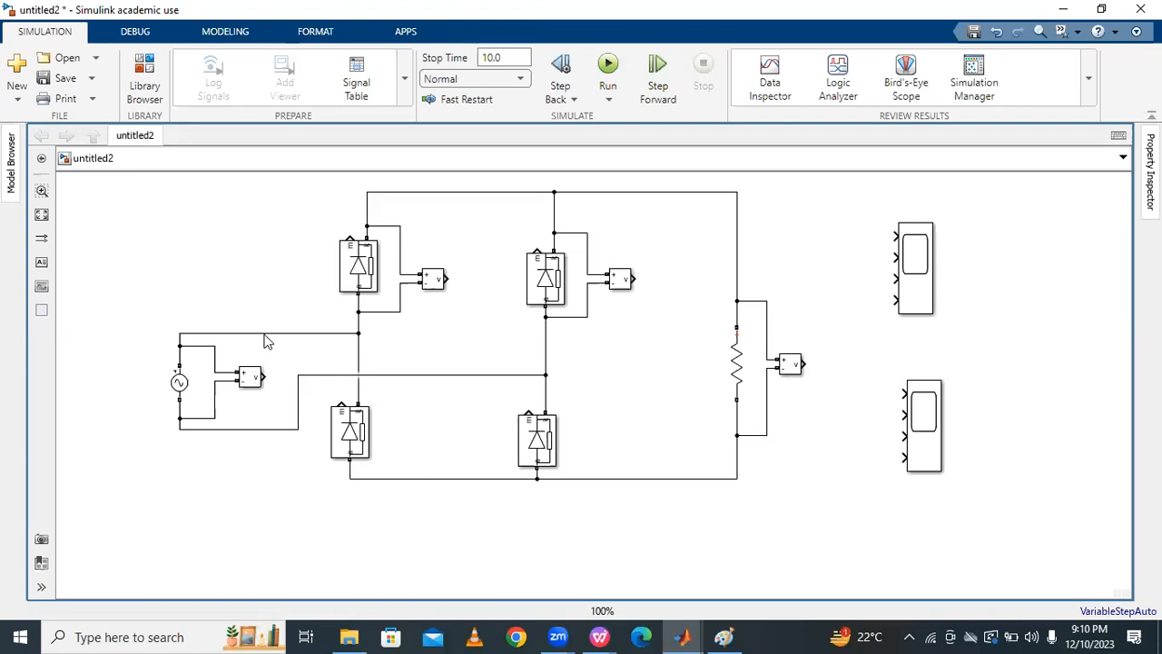
Add a Current Measurement block above the AC source
{"action": "double_click", "coordinate": [243, 230]}
{"action": "type", "text": "cu"}
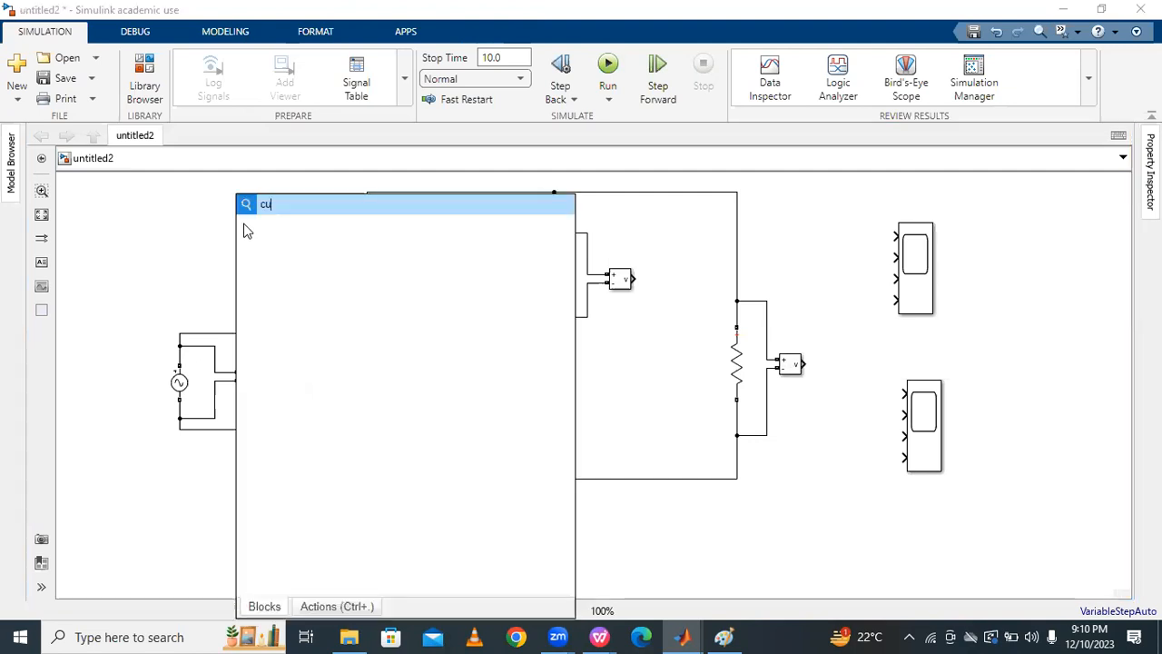
{"action": "type", "text": "re"}
{"action": "key", "text": "BackSpace"}
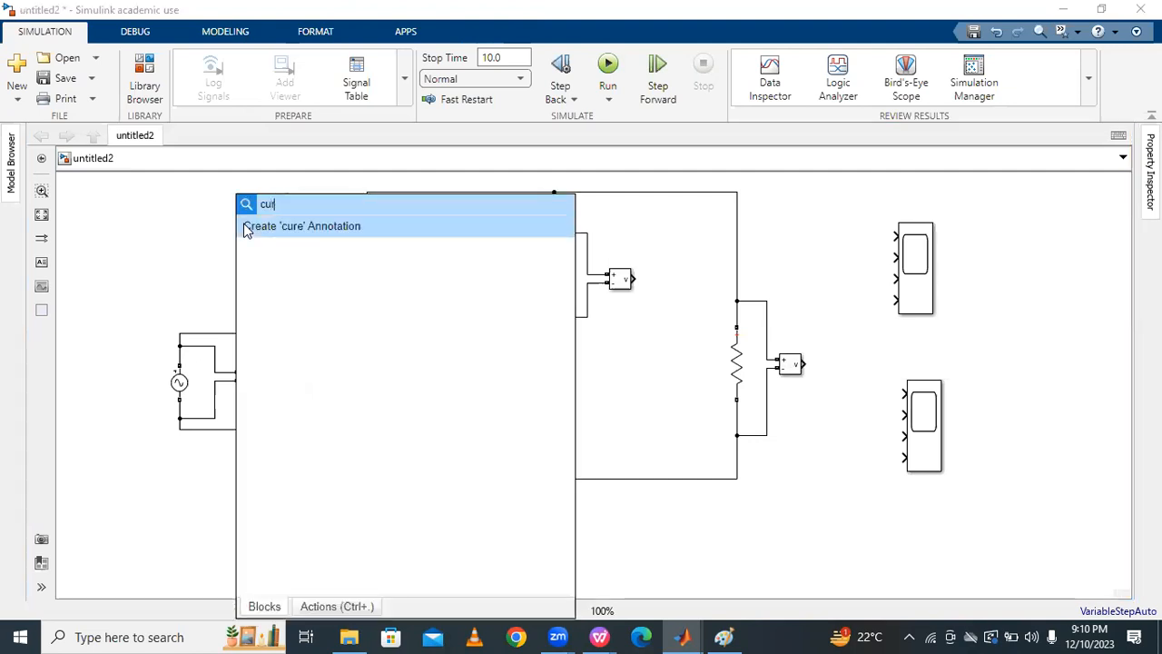
{"action": "left_click", "coordinate": [300, 228]}
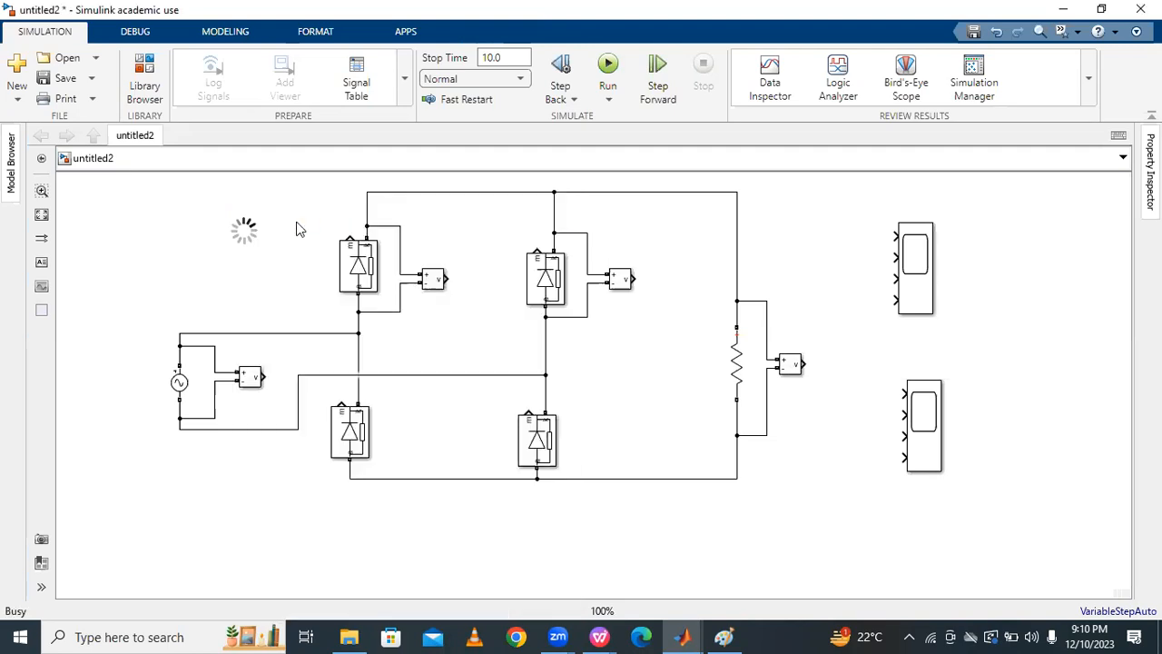
Replace the AC source's upper wire with the Current Measurement block connected in series to the left diode leg
{"action": "left_click", "coordinate": [280, 336]}
{"action": "left_click", "coordinate": [237, 239]}
{"action": "left_click_drag", "start_coordinate": [247, 317], "coordinate": [180, 345]}
{"action": "left_click_drag", "start_coordinate": [284, 325], "coordinate": [361, 338]}
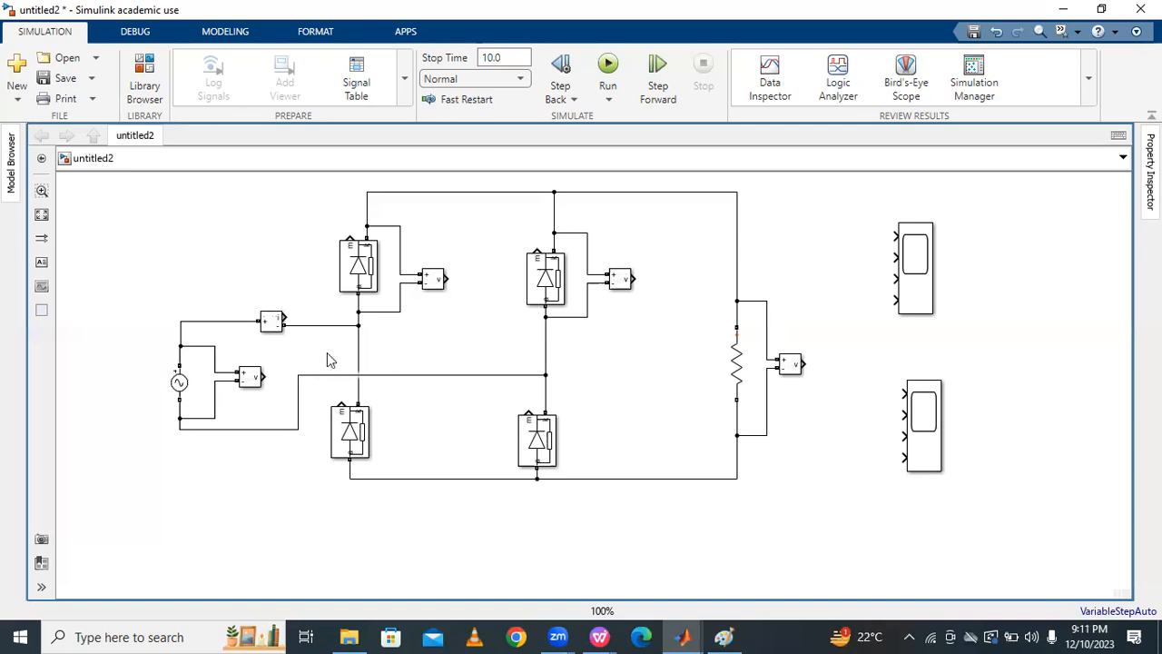
Replace the upper wire between the two upper diodes with a copy of the Current Measurement block connected in series
{"action": "left_click", "coordinate": [404, 194]}
{"action": "key", "text": "Delete"}
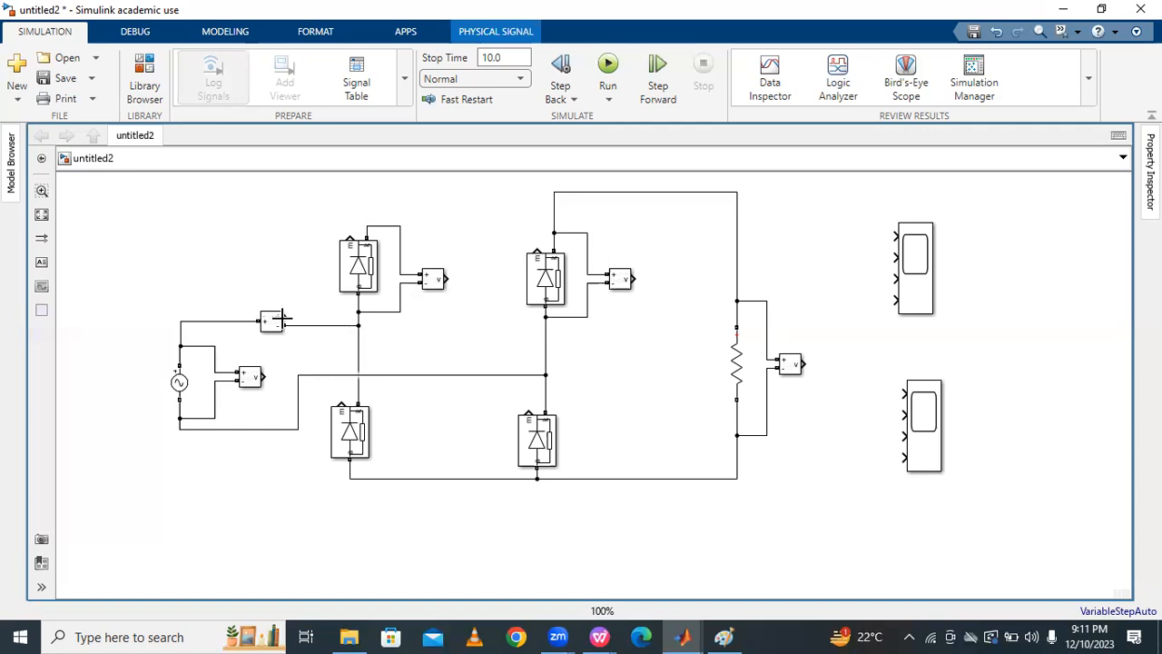
{"action": "left_click_drag", "start_coordinate": [275, 325], "coordinate": [364, 215]}
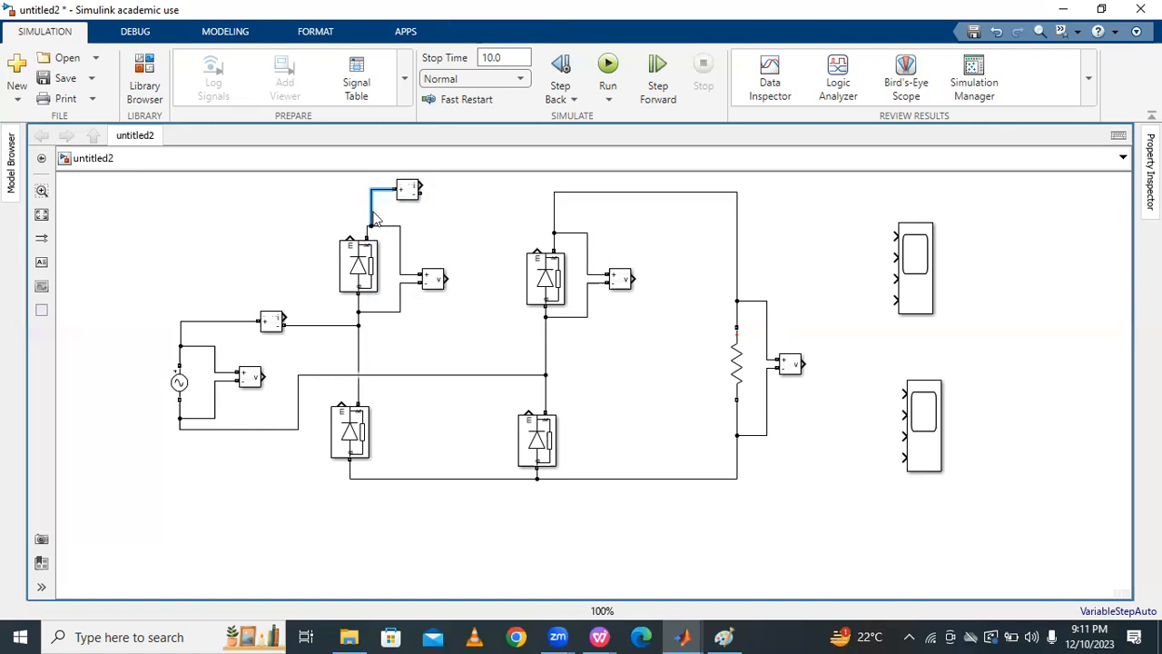
{"action": "left_click_drag", "start_coordinate": [418, 189], "coordinate": [553, 193]}
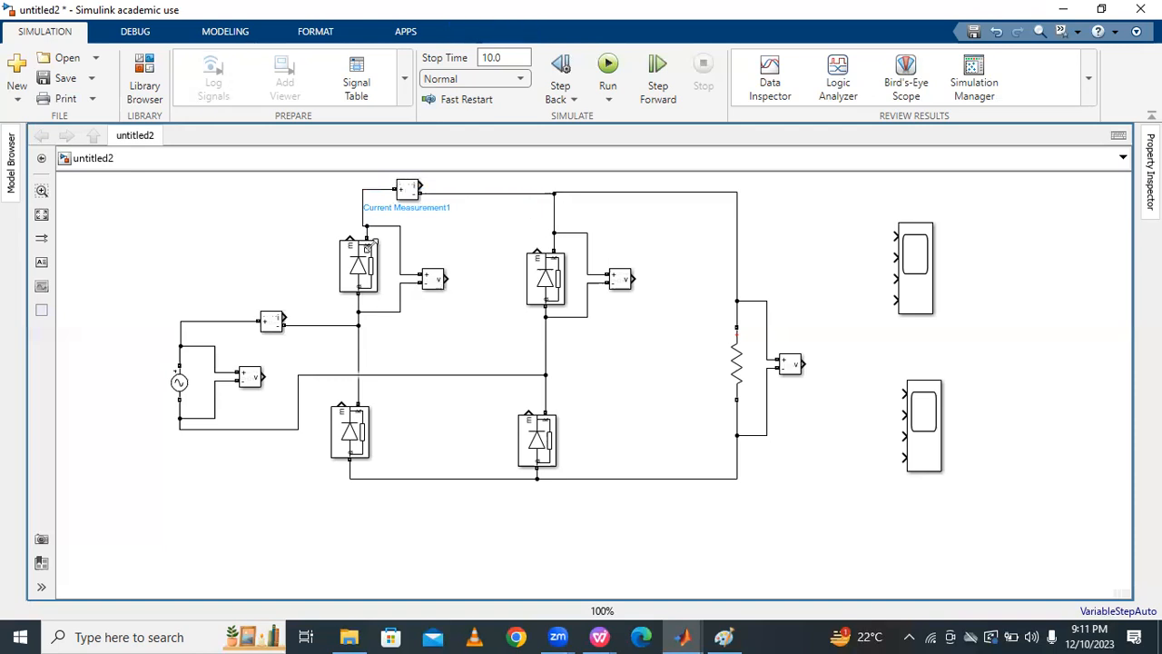
{"action": "left_click_drag", "start_coordinate": [414, 189], "coordinate": [439, 188]}
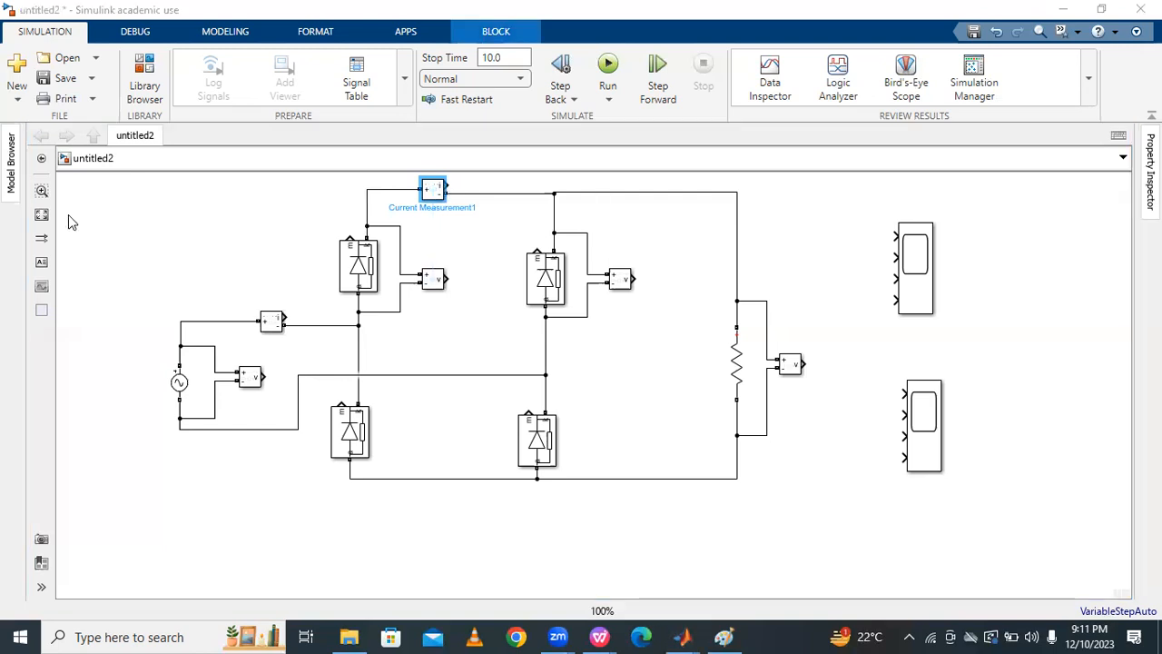
Replace the upper wire from the bridge to the load resistor with another Current Measurement block connected in series
{"action": "left_click", "coordinate": [815, 276]}
{"action": "left_click", "coordinate": [738, 229]}
{"action": "key", "text": "Delete"}
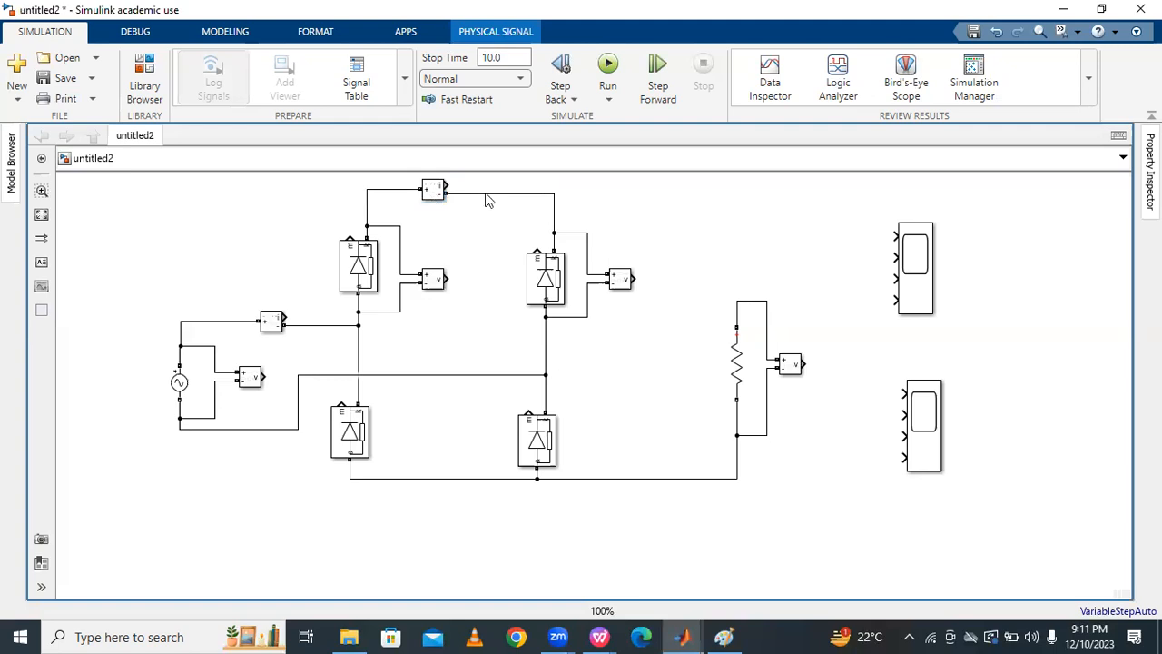
{"action": "key", "text": "ctrl+v"}
{"action": "left_click_drag", "start_coordinate": [715, 213], "coordinate": [557, 195]}
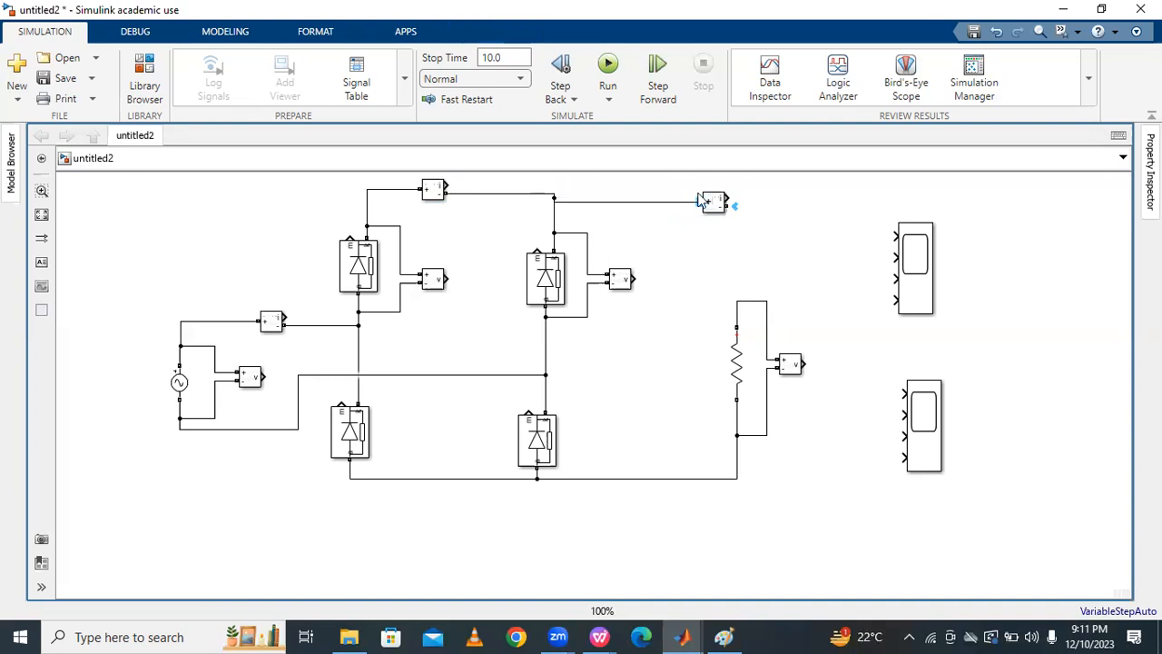
{"action": "left_click", "coordinate": [717, 202]}
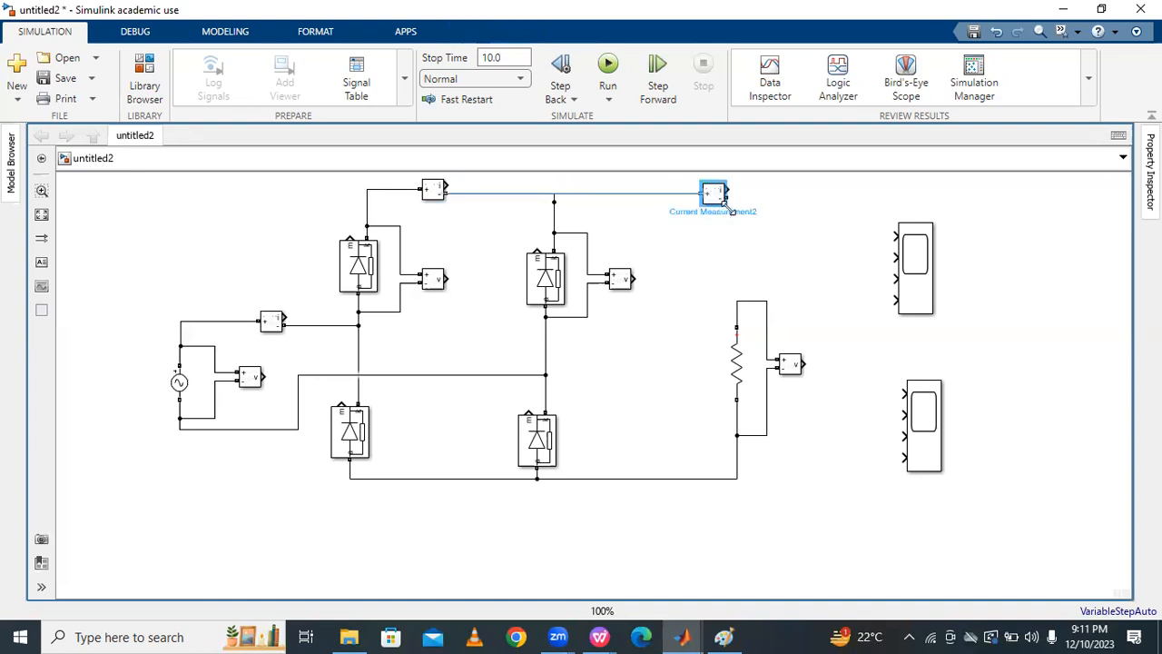
{"action": "left_click_drag", "start_coordinate": [728, 199], "coordinate": [737, 301]}
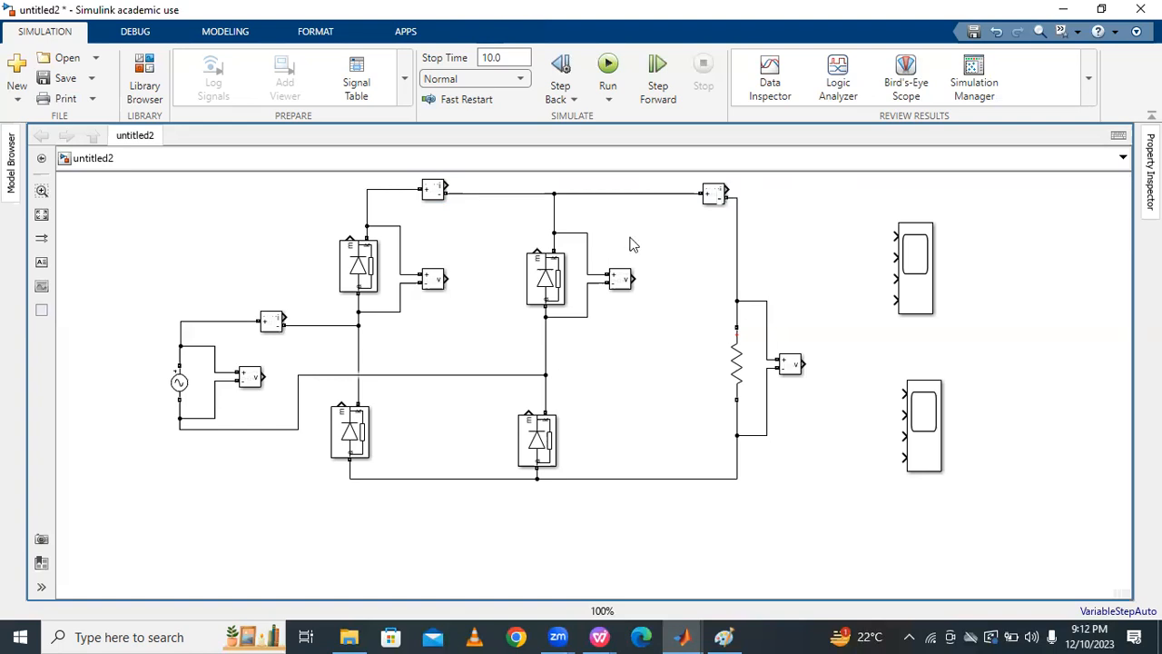
Move the upper-right diode, its Voltage Measurement block and their connecting wires upward to make room below the diode
{"action": "left_click_drag", "start_coordinate": [564, 233], "coordinate": [572, 210]}
{"action": "left_click_drag", "start_coordinate": [549, 272], "coordinate": [552, 244]}
{"action": "left_click_drag", "start_coordinate": [620, 279], "coordinate": [623, 249]}
{"action": "left_click_drag", "start_coordinate": [573, 280], "coordinate": [590, 281]}
{"action": "left_click", "coordinate": [562, 331]}
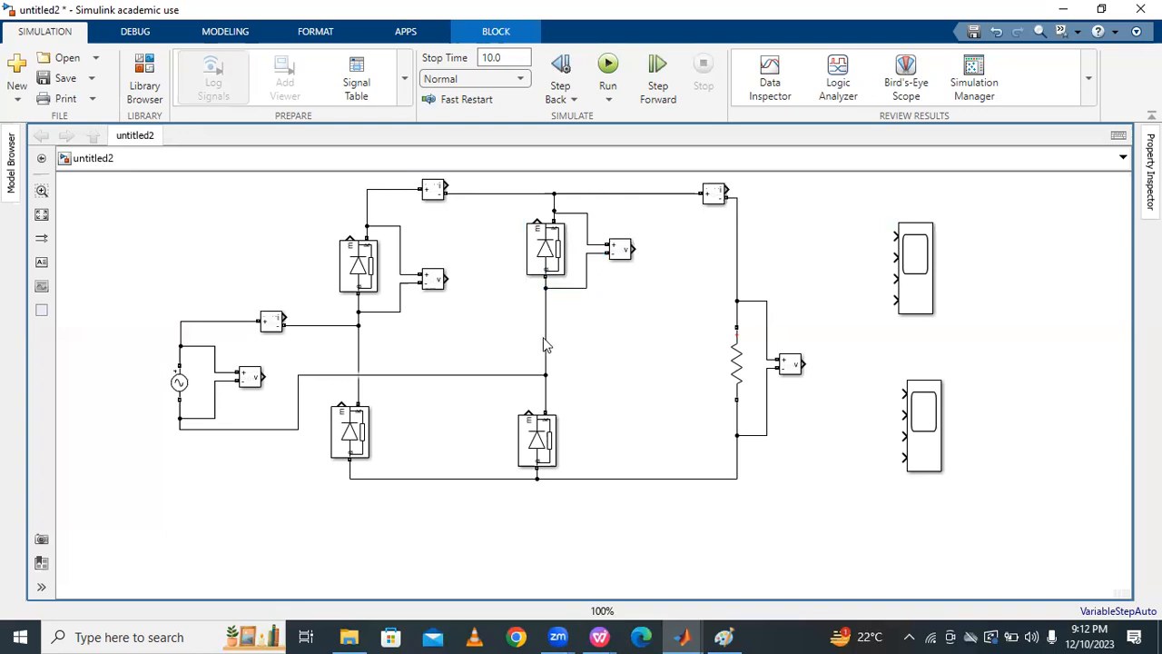
Delete the wire below the upper-right diode and place a copy of the Current Measurement block in the gap
{"action": "left_click", "coordinate": [544, 343]}
{"action": "key", "text": "Delete"}
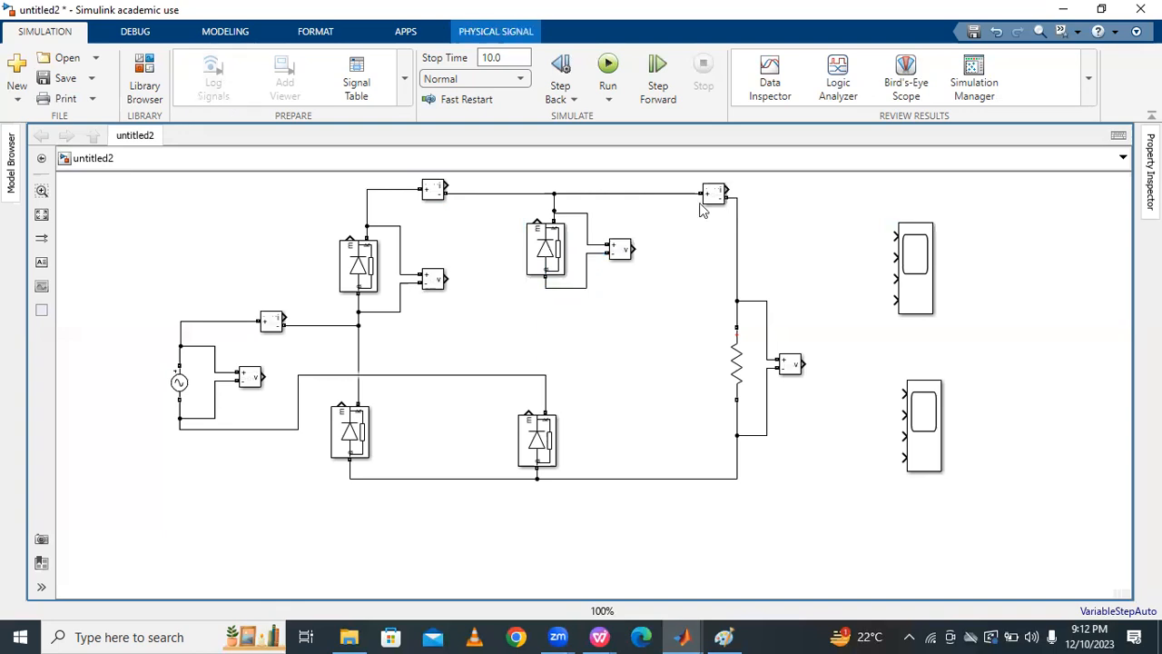
{"action": "left_click", "coordinate": [714, 198]}
{"action": "key", "text": "ctrl+c"}
{"action": "key", "text": "ctrl+v"}
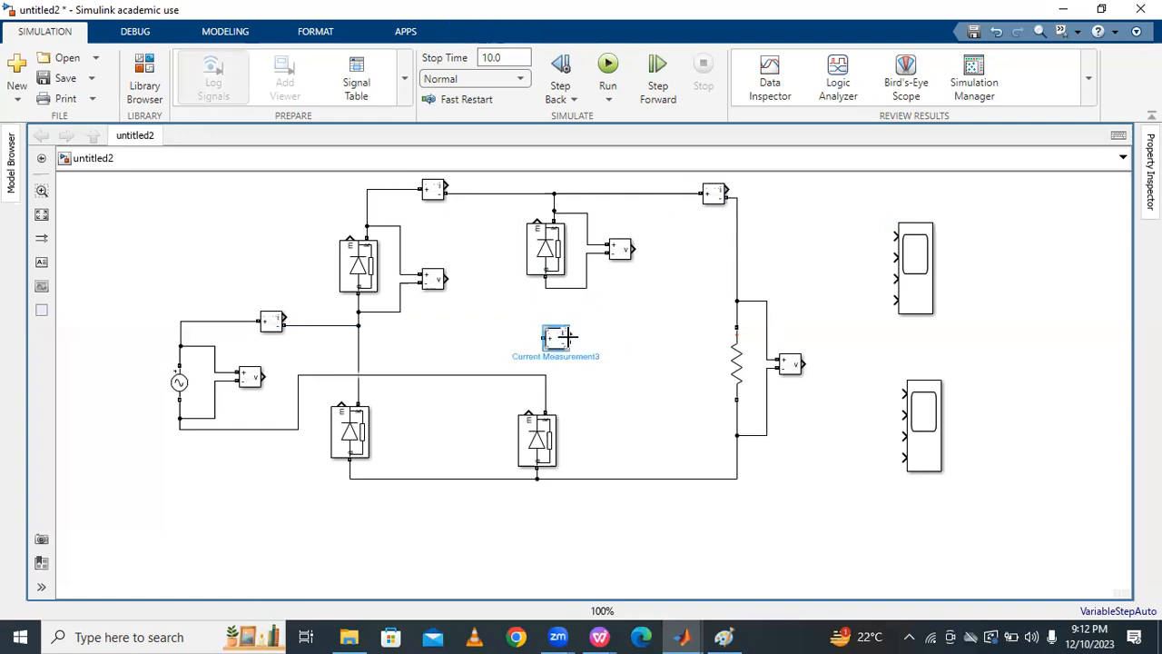
Rotate the new Current Measurement block vertical and wire it in series between the upper-right diode's lower terminal and the source return line
{"action": "key", "text": "ctrl+r"}
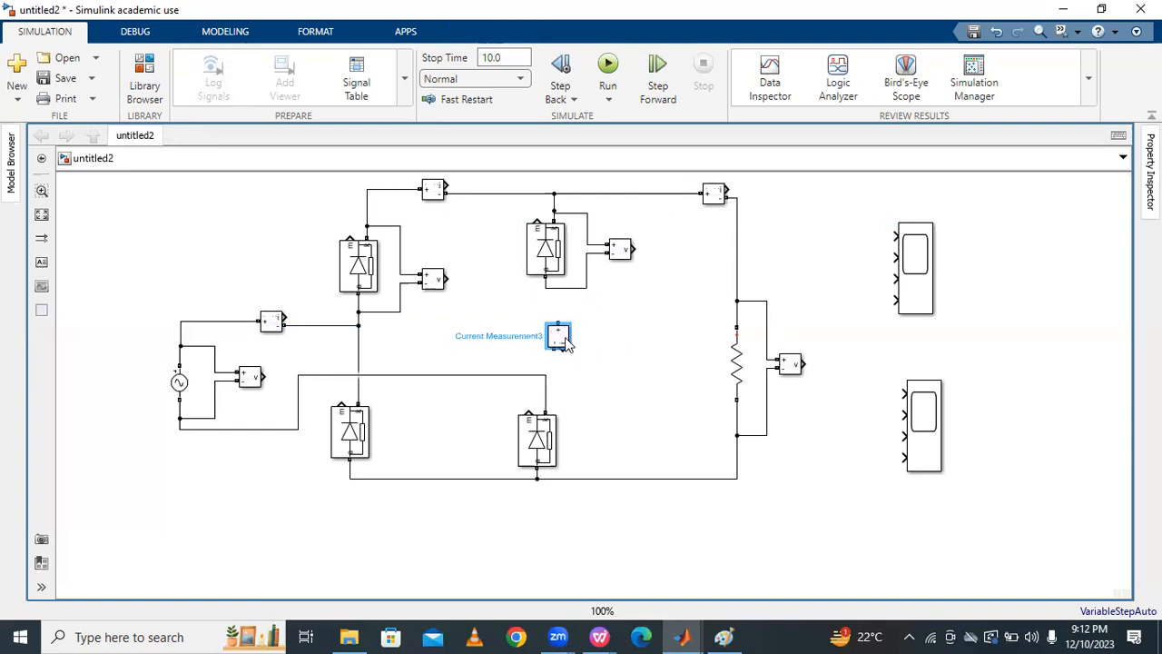
{"action": "key", "text": "ctrl+r"}
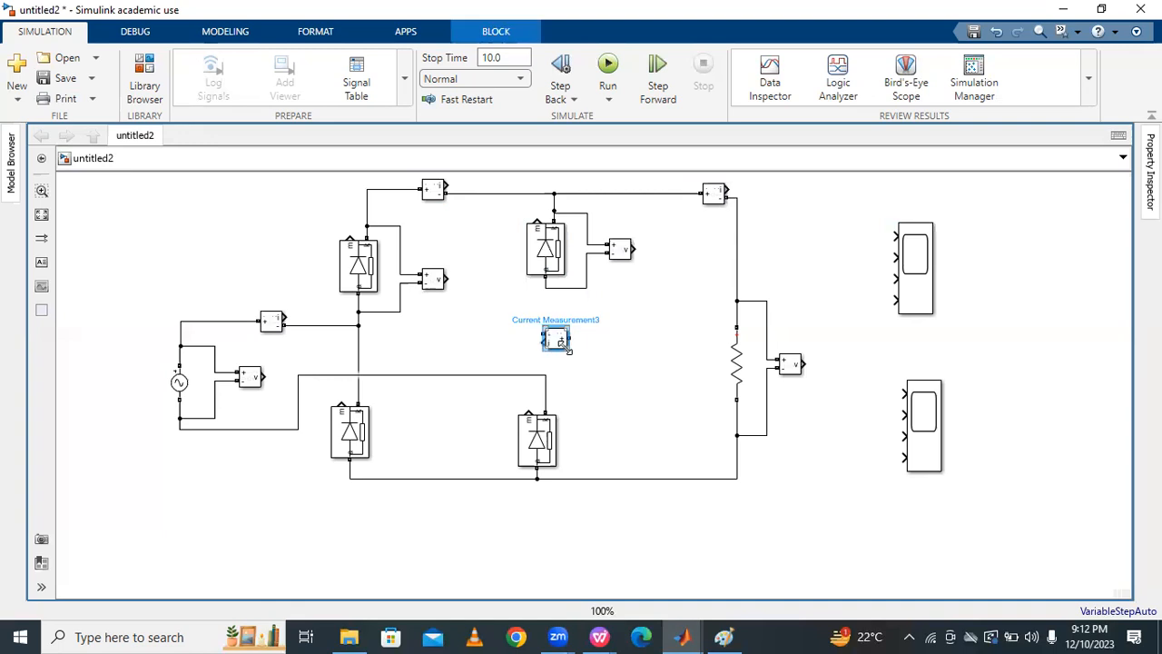
{"action": "key", "text": "ctrl+r"}
{"action": "mouse_move", "coordinate": [556, 341]}
{"action": "left_mouse_down"}
{"action": "mouse_move", "coordinate": [544, 343]}
{"action": "mouse_move", "coordinate": [545, 374]}
{"action": "left_mouse_up"}
{"action": "key", "text": "ctrl+r"}
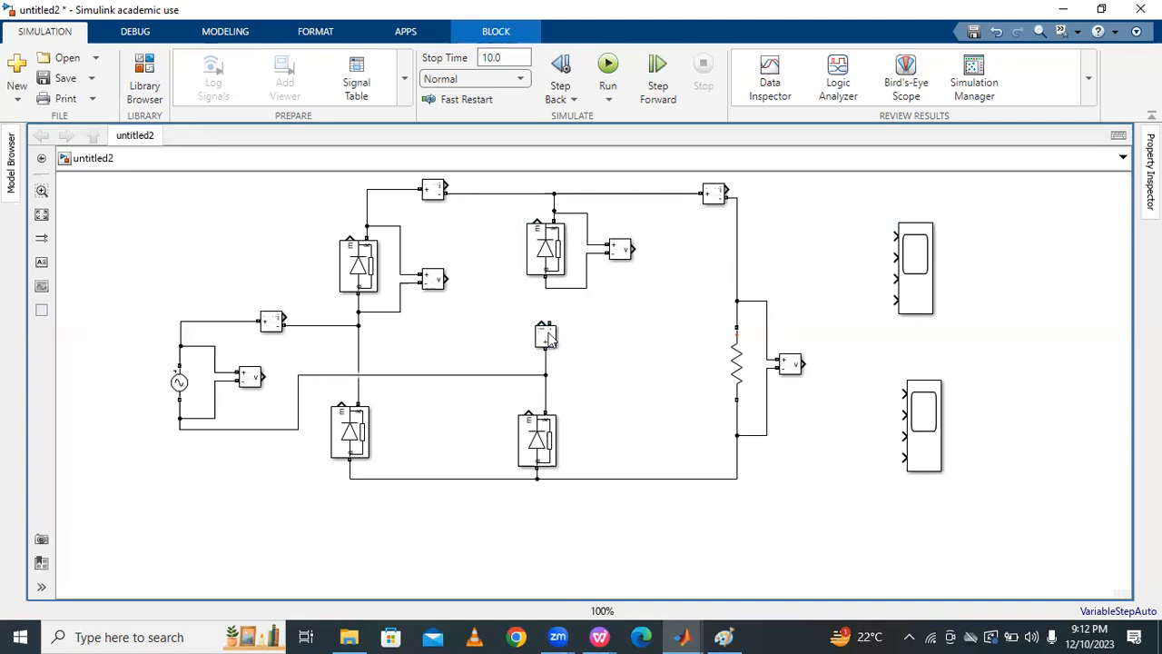
{"action": "left_click_drag", "start_coordinate": [545, 320], "coordinate": [549, 289]}
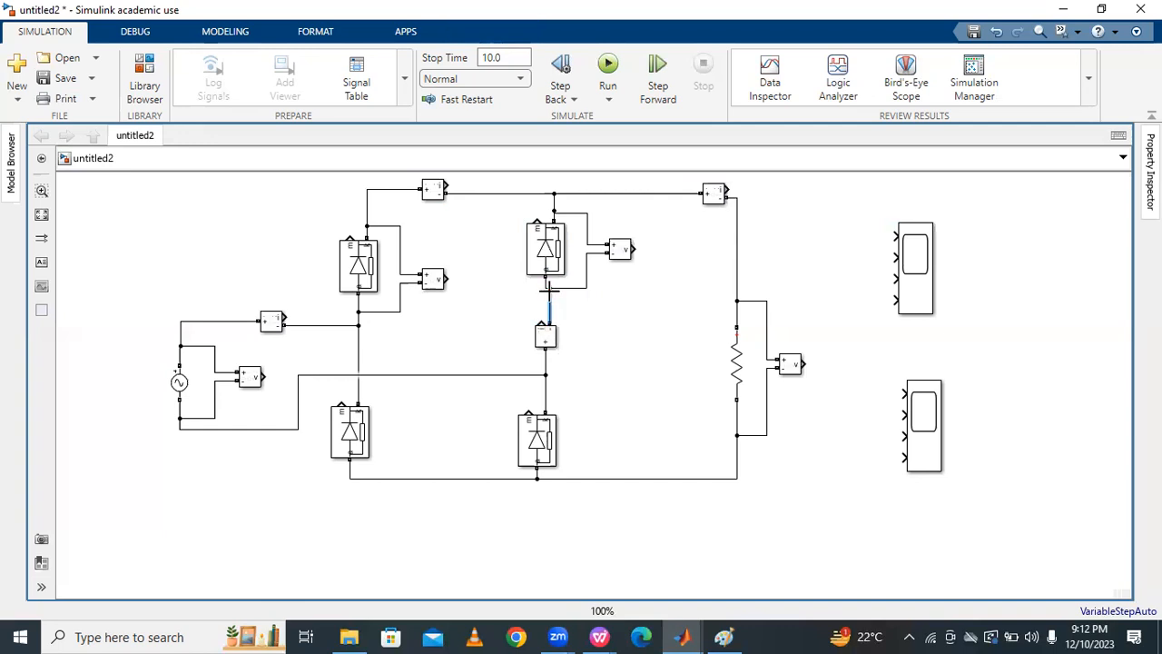
{"action": "left_click", "coordinate": [547, 338]}
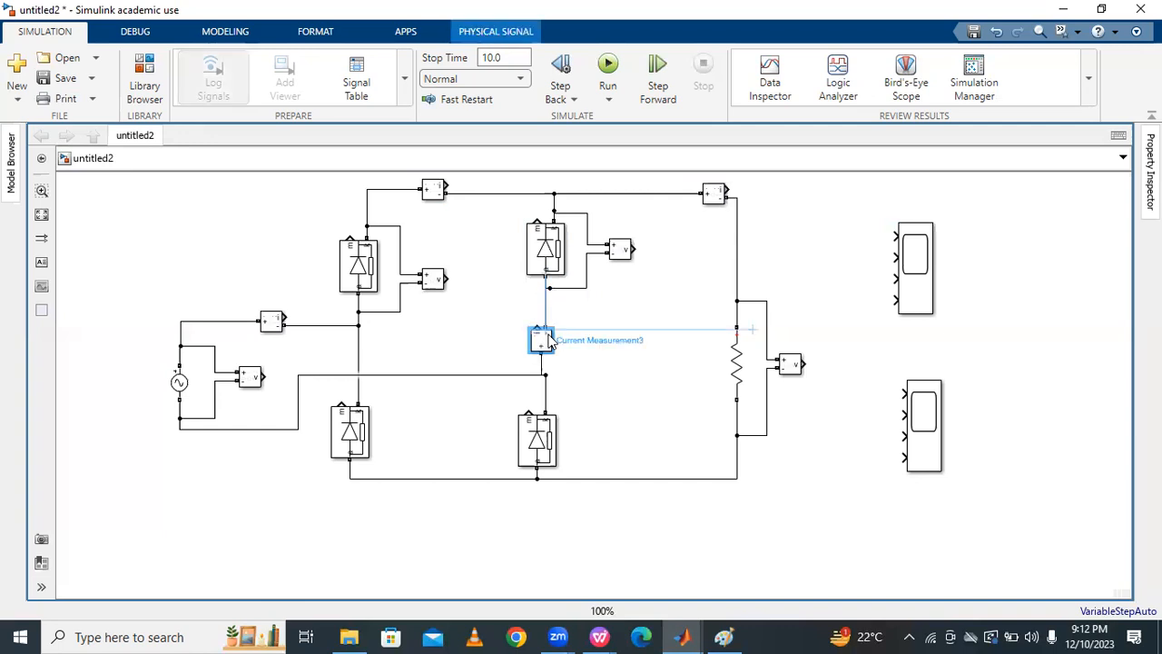
{"action": "left_click", "coordinate": [658, 327]}
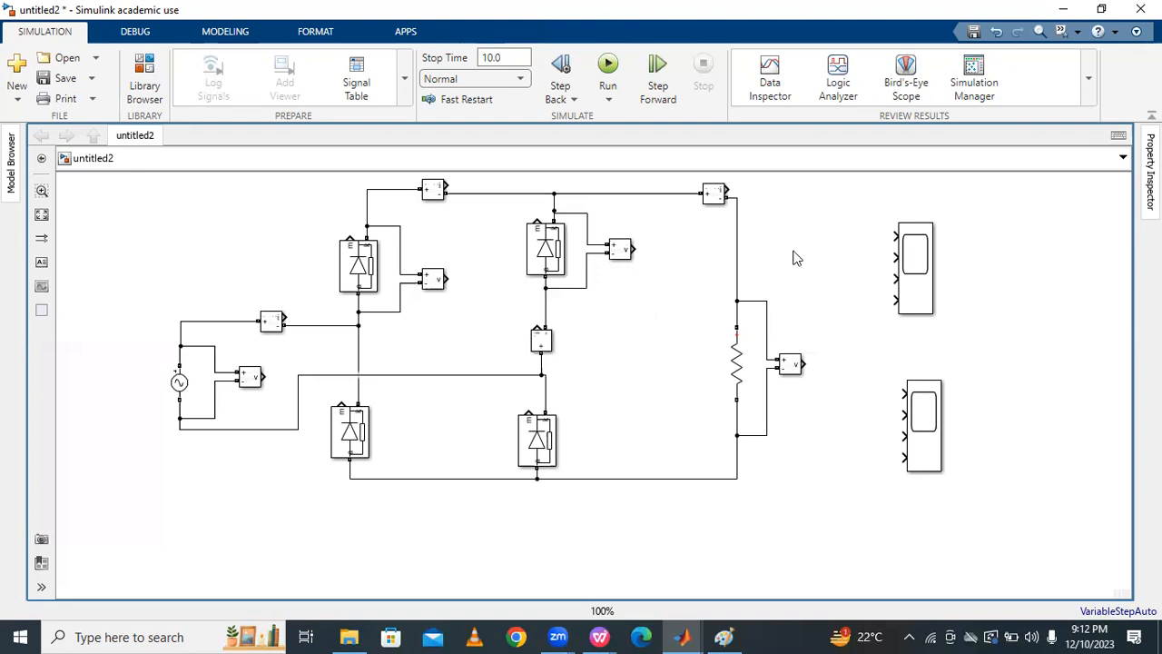
Connect the source Voltage Measurement output to the upper scope's first input and route the signal line above the circuit
{"action": "left_click", "coordinate": [912, 283]}
{"action": "mouse_move", "coordinate": [265, 375]}
{"action": "left_mouse_down"}
{"action": "mouse_move", "coordinate": [442, 369]}
{"action": "mouse_move", "coordinate": [894, 236]}
{"action": "left_mouse_up"}
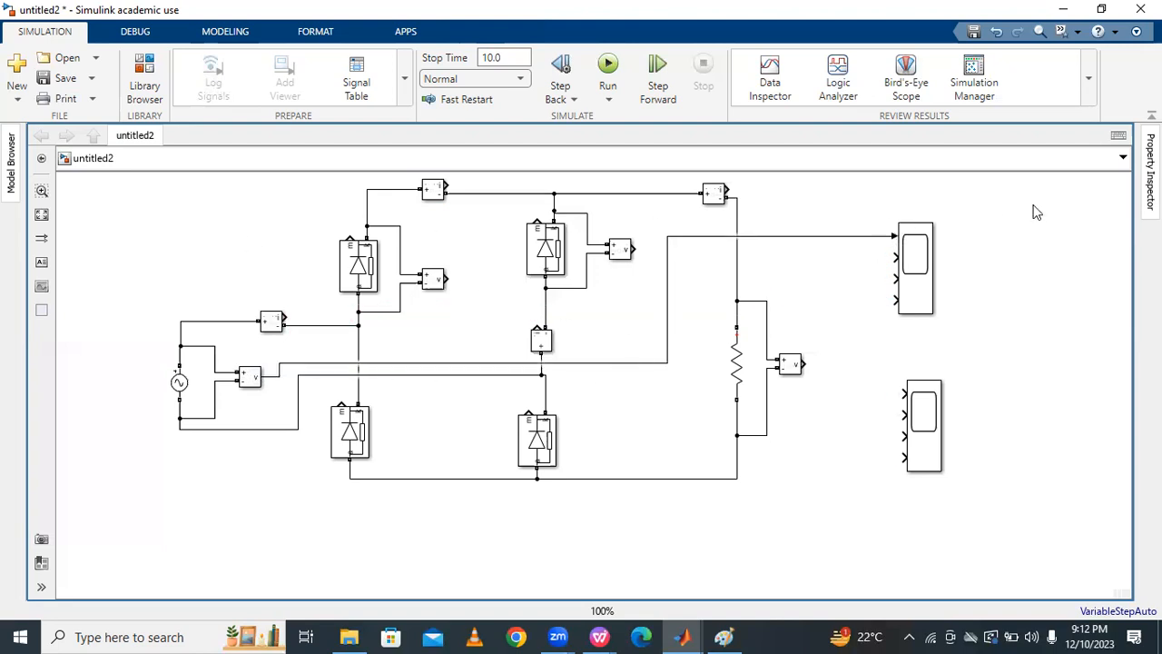
{"action": "scroll", "coordinate": [1032, 223], "scroll_direction": "up", "scroll_amount": 2}
{"action": "scroll", "coordinate": [1033, 223], "scroll_direction": "down", "scroll_amount": 2}
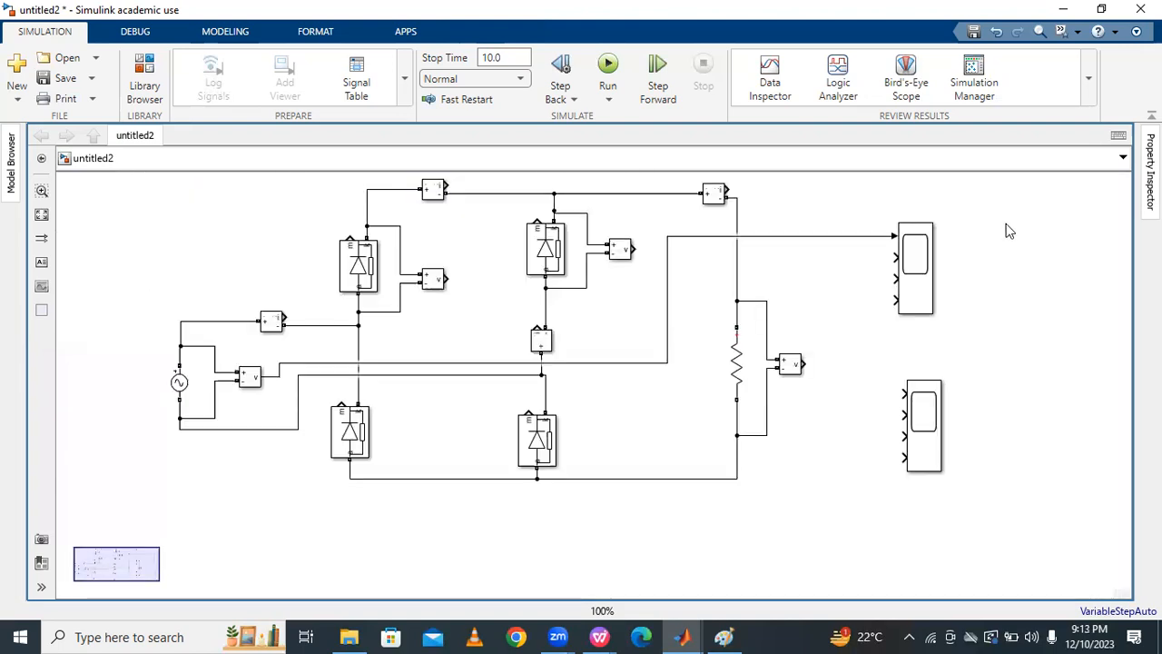
{"action": "left_click", "coordinate": [41, 215]}
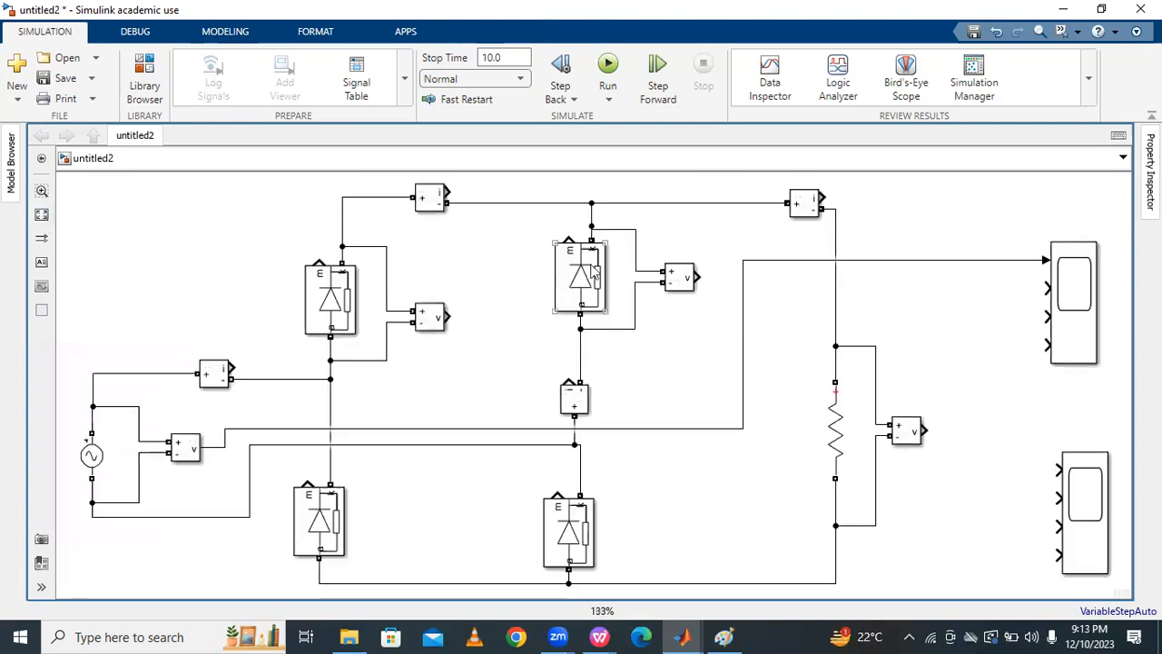
{"action": "scroll", "coordinate": [595, 273], "scroll_direction": "down", "scroll_amount": 3}
{"action": "scroll", "coordinate": [454, 291], "scroll_direction": "up", "scroll_amount": 1}
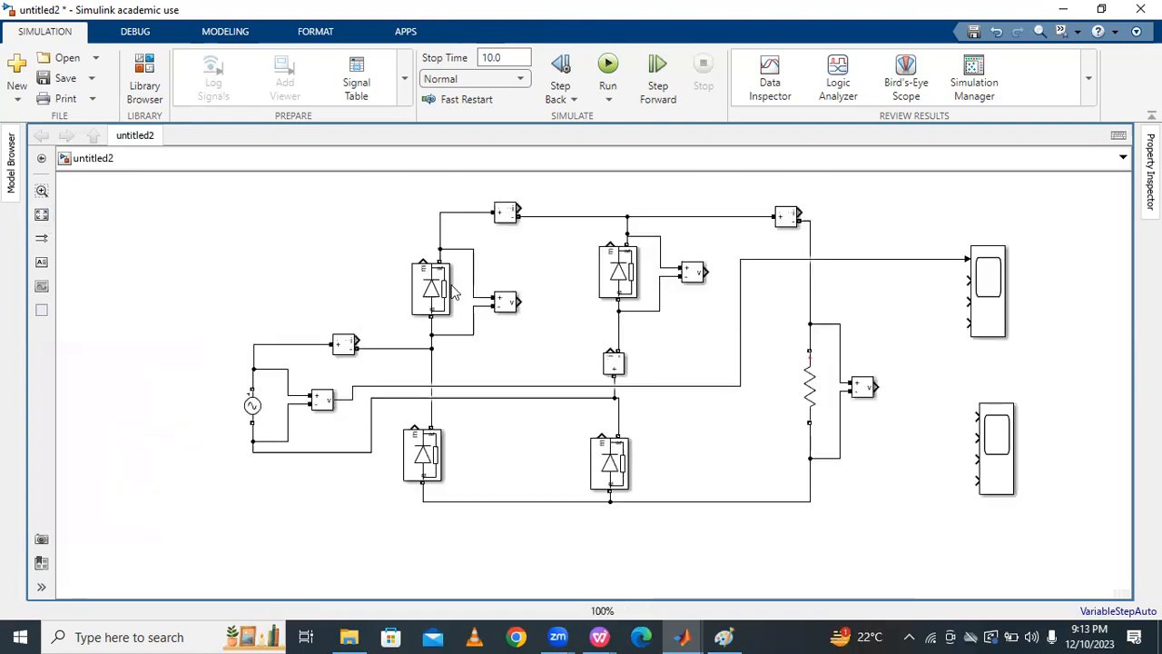
{"action": "left_click_drag", "start_coordinate": [609, 391], "coordinate": [575, 192]}
{"action": "left_click_drag", "start_coordinate": [865, 264], "coordinate": [871, 194]}
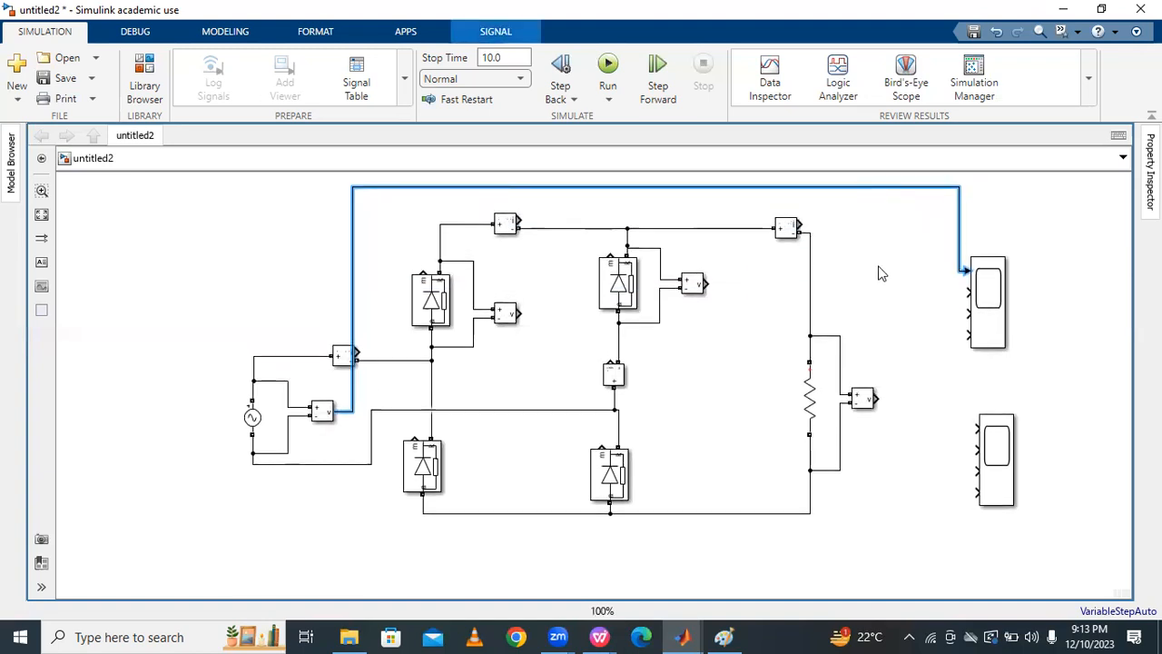
Connect the upper-left diode, upper-right diode and load Voltage Measurement outputs to the upper scope's second, third and fourth inputs, respectively
{"action": "left_click_drag", "start_coordinate": [967, 295], "coordinate": [514, 272]}
{"action": "left_click_drag", "start_coordinate": [507, 314], "coordinate": [518, 314]}
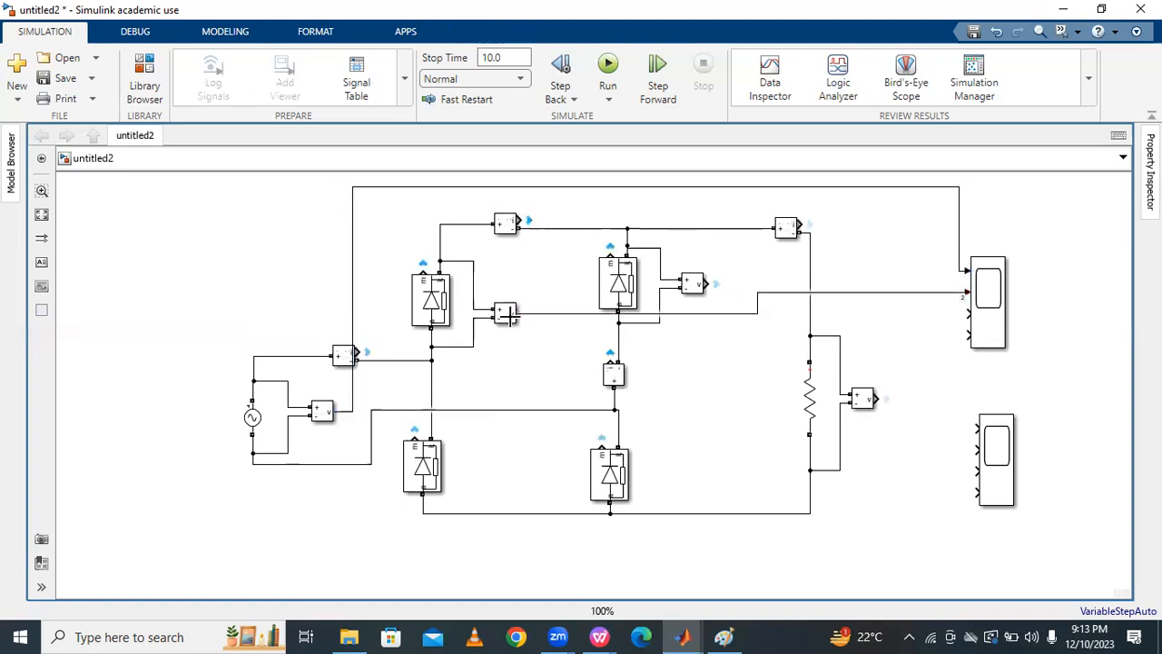
{"action": "left_click_drag", "start_coordinate": [968, 314], "coordinate": [705, 285]}
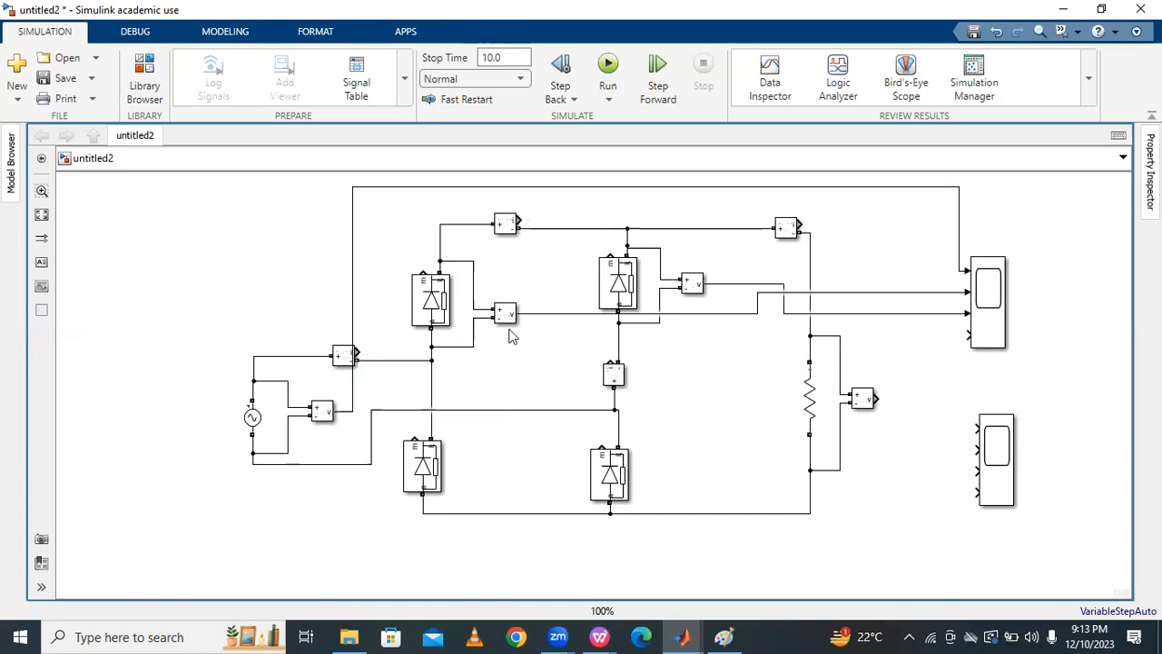
{"action": "left_click_drag", "start_coordinate": [968, 336], "coordinate": [873, 400]}
Reroute the two upper diodes' voltage signal lines to the upper scope so they run clear of the bridge
{"action": "left_click_drag", "start_coordinate": [586, 315], "coordinate": [610, 212]}
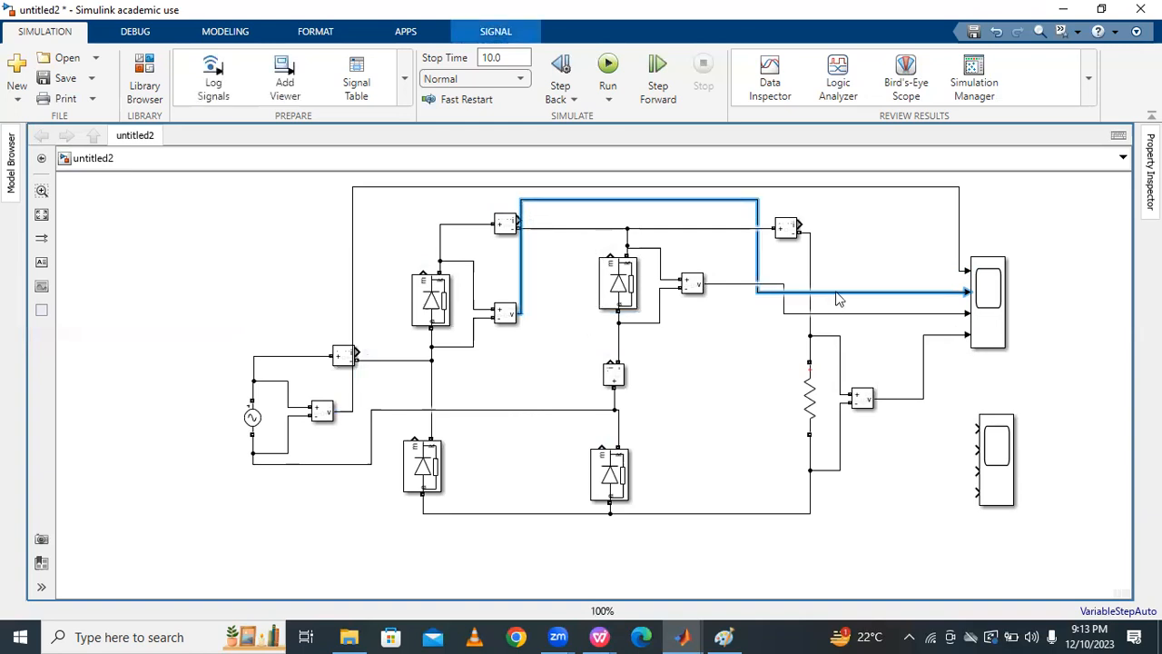
{"action": "left_click_drag", "start_coordinate": [854, 220], "coordinate": [856, 206]}
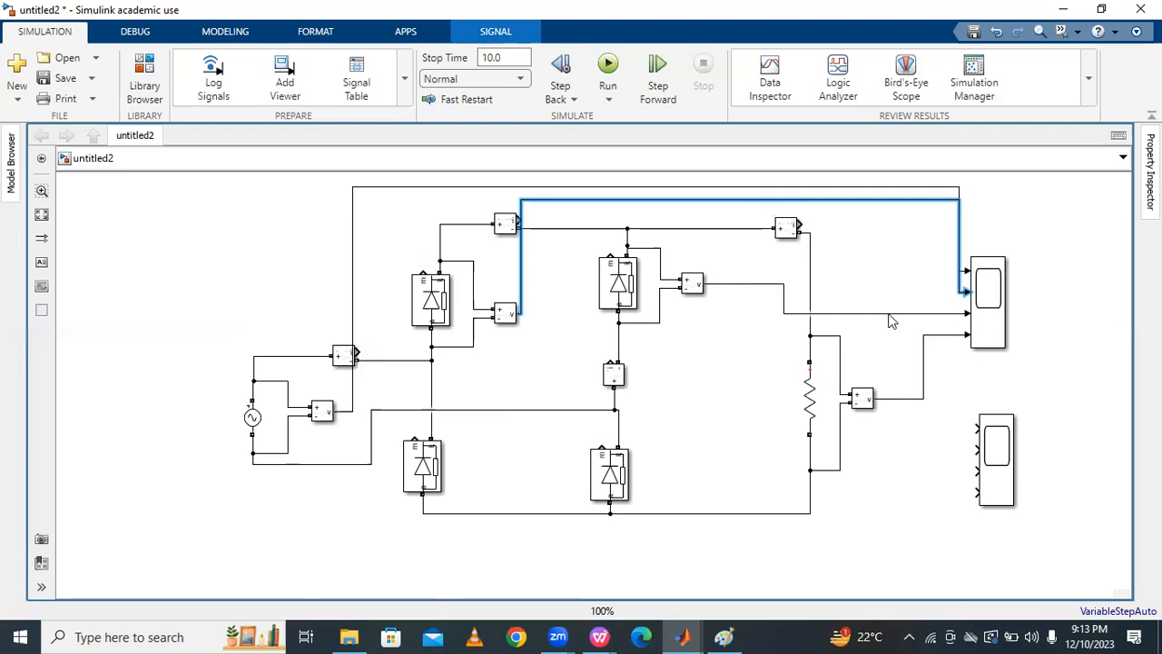
{"action": "left_click_drag", "start_coordinate": [834, 314], "coordinate": [854, 285]}
Move the upper scope slightly right and reroute the source and diode voltage signal lines around the bridge blocks without overlaps
{"action": "left_click_drag", "start_coordinate": [999, 303], "coordinate": [1020, 303]}
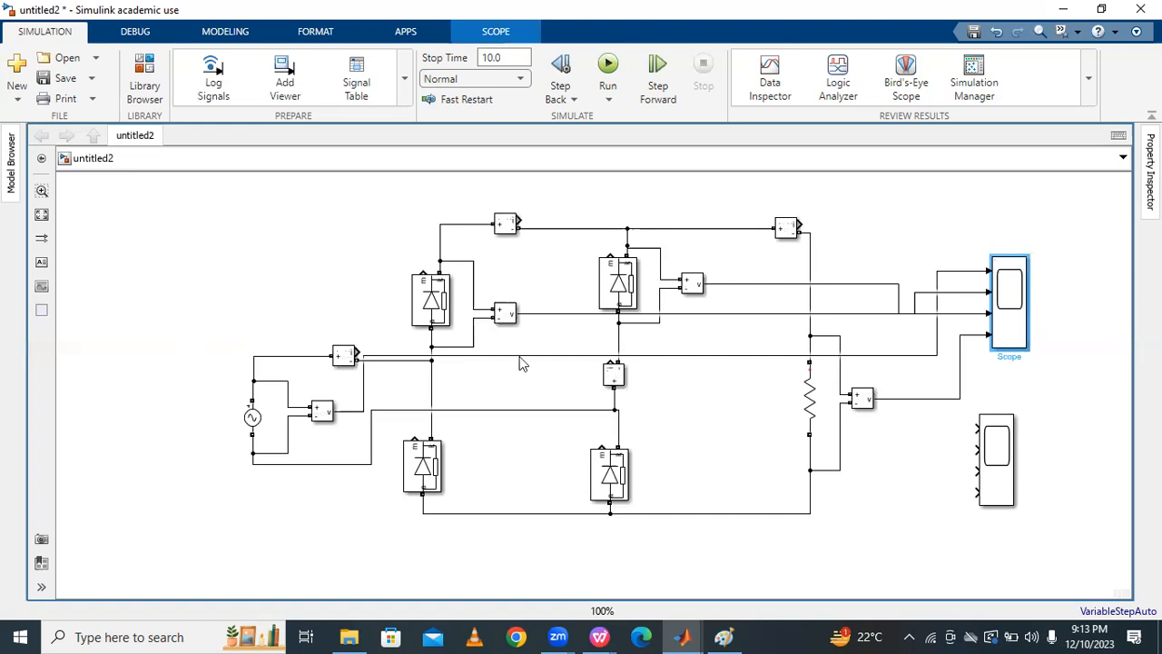
{"action": "left_click_drag", "start_coordinate": [522, 364], "coordinate": [550, 199]}
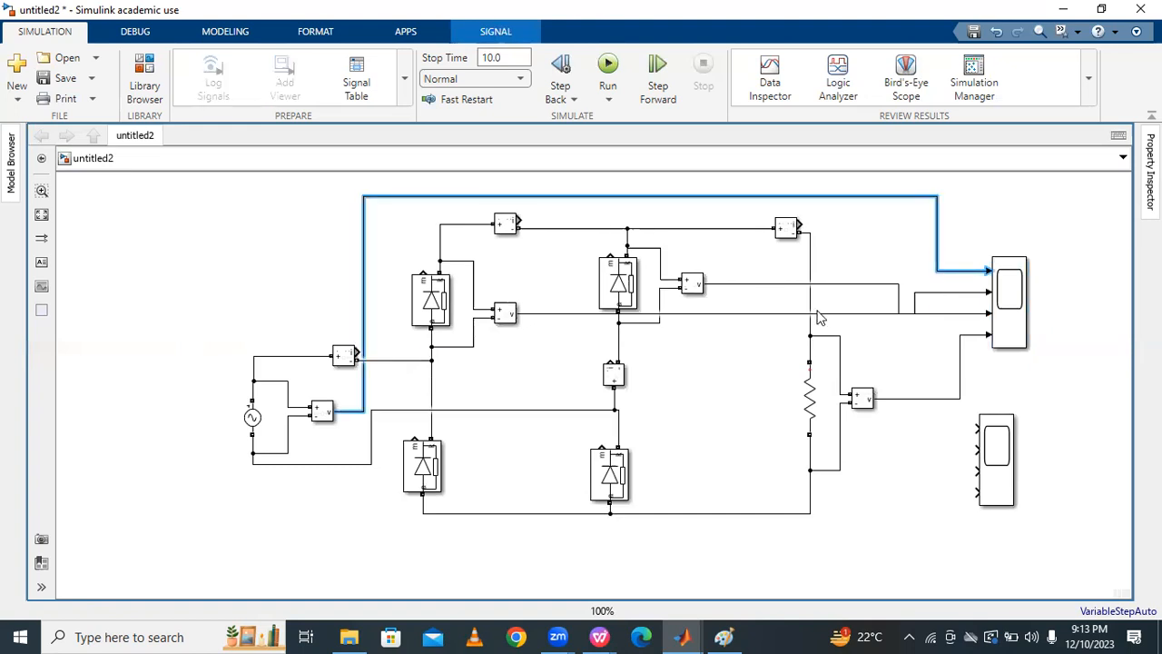
{"action": "left_click", "coordinate": [836, 285]}
{"action": "left_click_drag", "start_coordinate": [826, 284], "coordinate": [822, 247]}
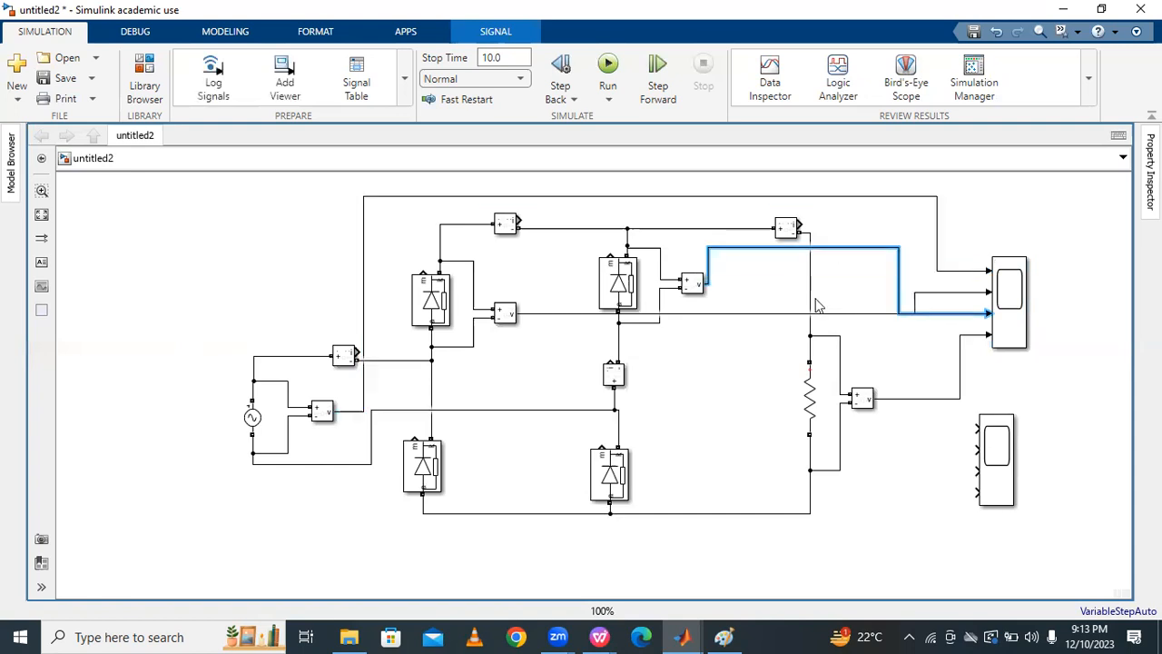
{"action": "left_click_drag", "start_coordinate": [801, 314], "coordinate": [776, 216]}
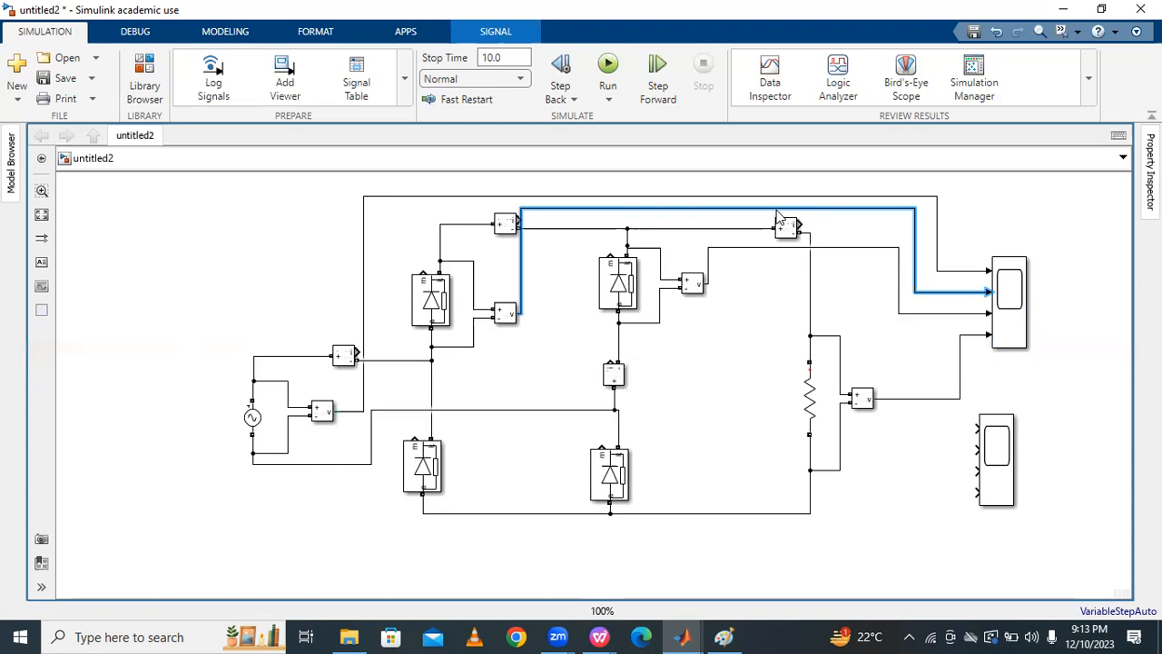
{"action": "left_click_drag", "start_coordinate": [523, 269], "coordinate": [560, 266]}
{"action": "left_click", "coordinate": [946, 336]}
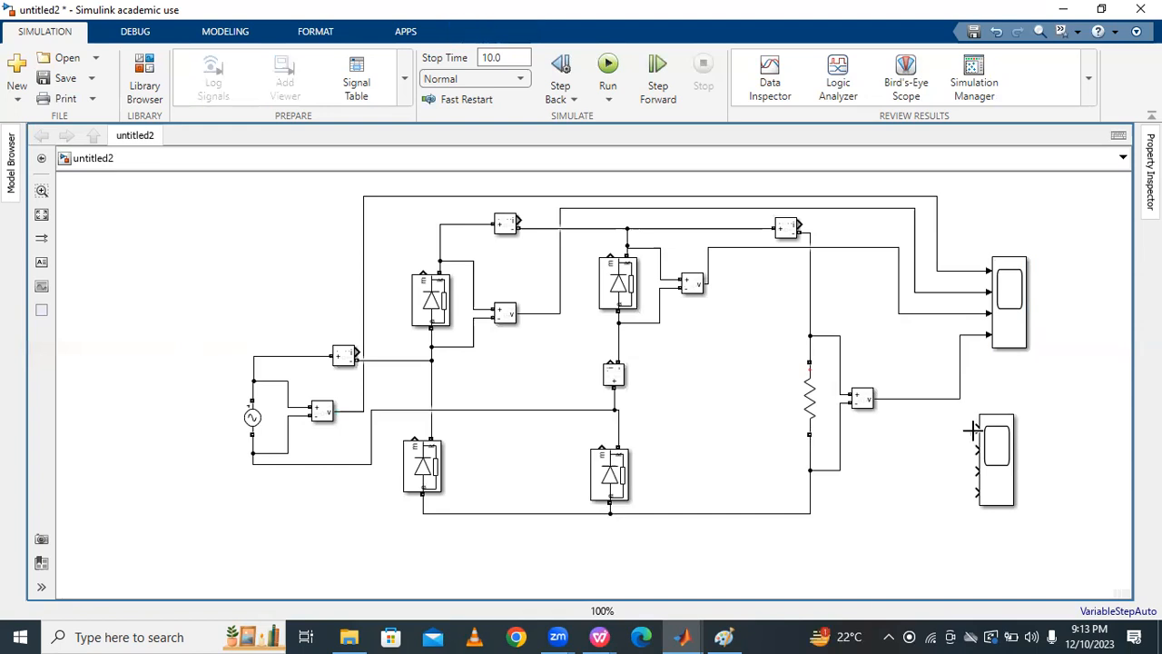
Feed the lower scope's first input from the source voltage line and its second from the upper-left diode's Current Measurement, routing both below the circuit
{"action": "left_click_drag", "start_coordinate": [972, 427], "coordinate": [360, 367]}
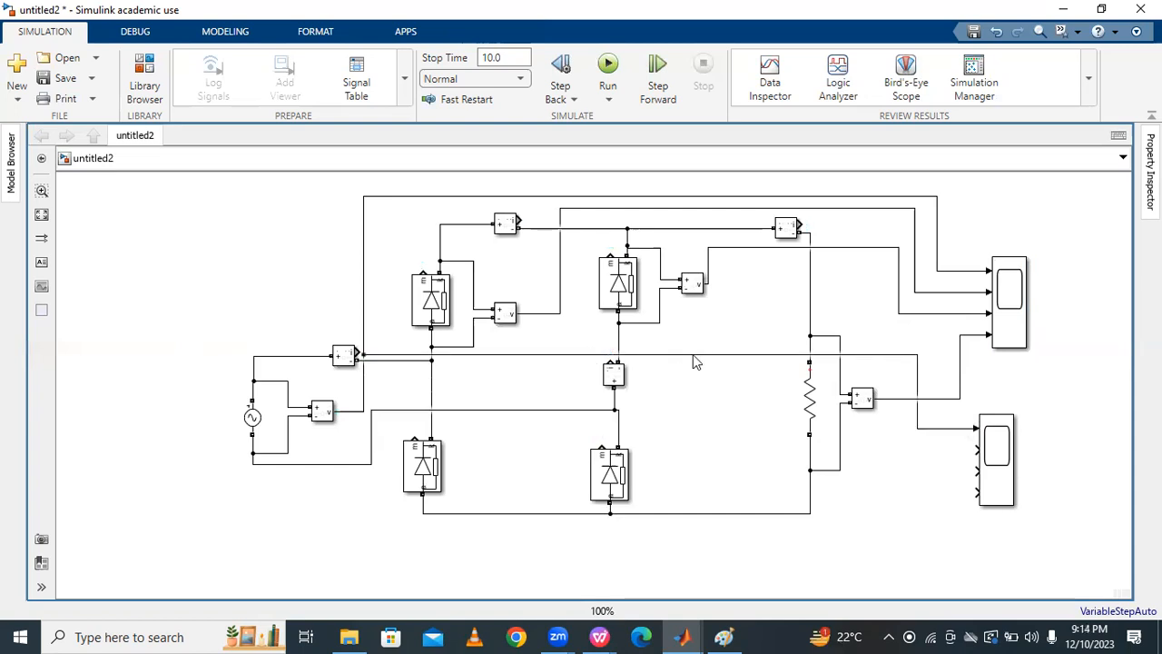
{"action": "left_click_drag", "start_coordinate": [695, 355], "coordinate": [673, 564]}
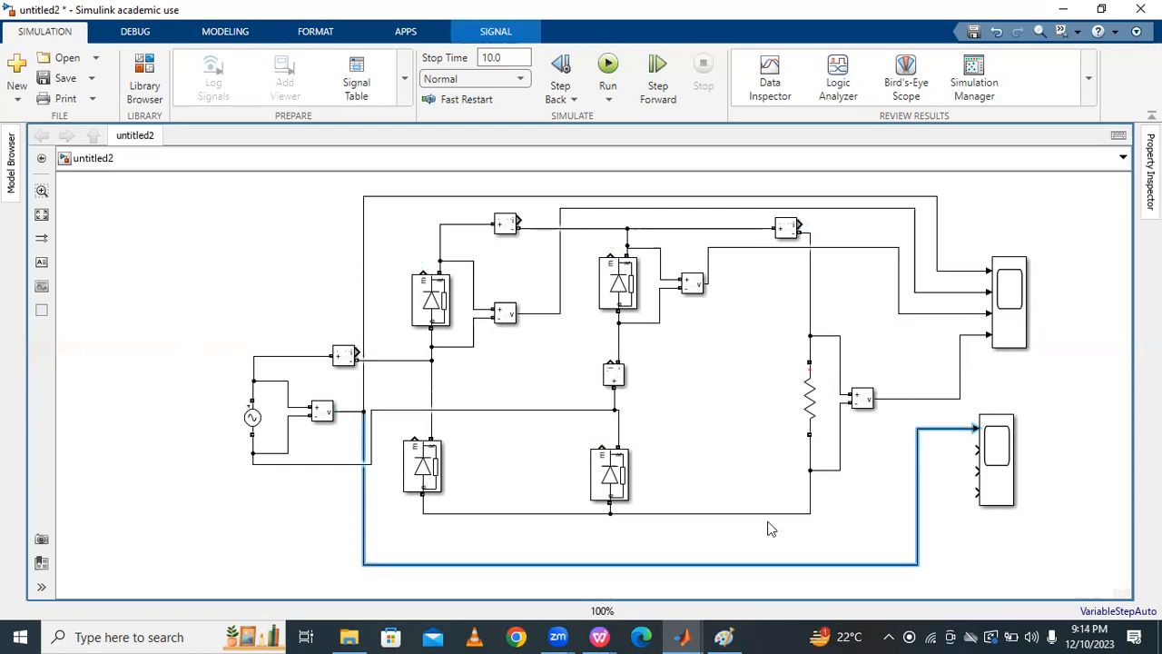
{"action": "left_click_drag", "start_coordinate": [975, 451], "coordinate": [519, 224]}
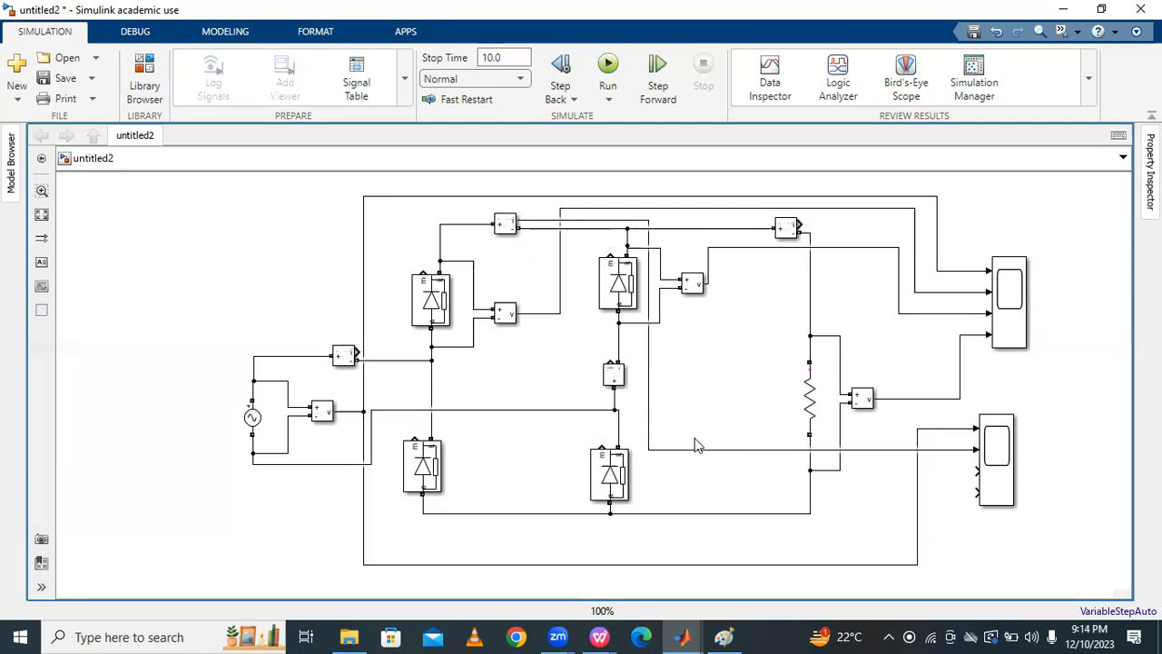
{"action": "left_click", "coordinate": [699, 450]}
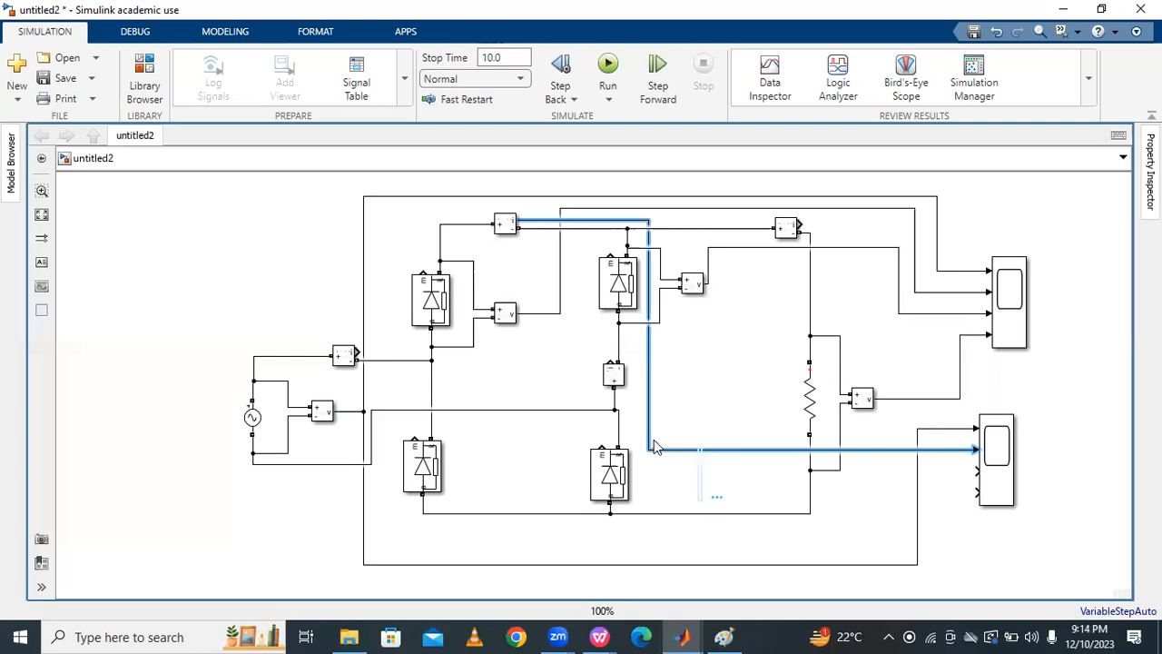
{"action": "left_click_drag", "start_coordinate": [657, 449], "coordinate": [662, 529]}
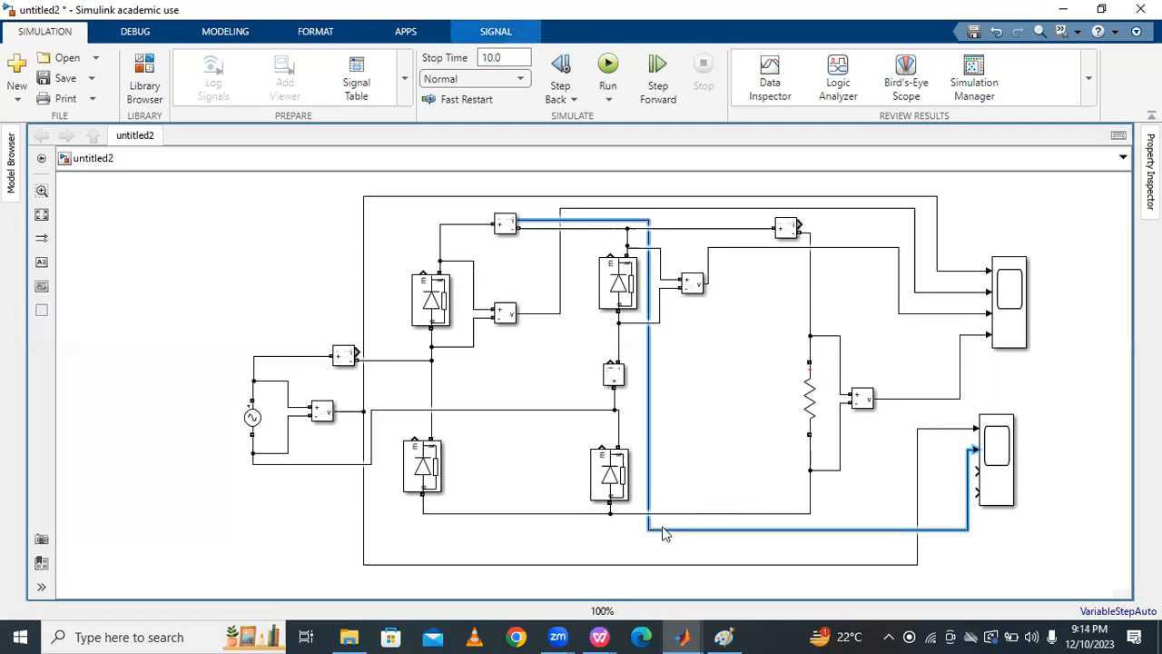
{"action": "left_click_drag", "start_coordinate": [650, 361], "coordinate": [541, 422]}
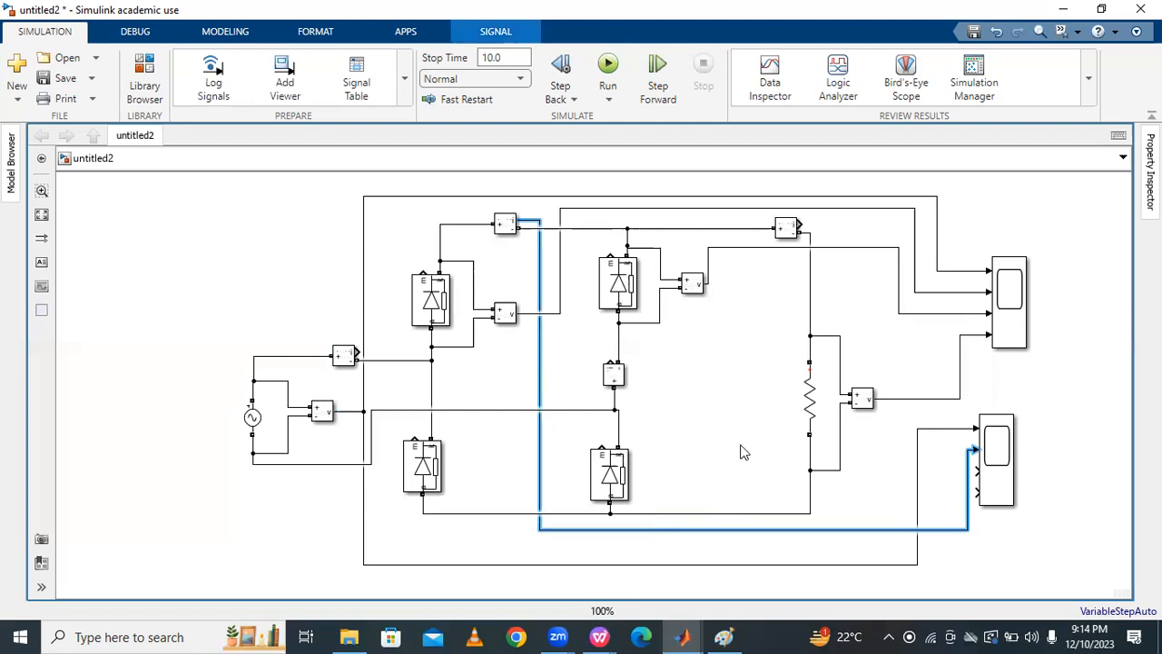
Connect the upper-right diode's Current Measurement to the lower scope's third input, routed below the circuit, and the load's Current Measurement to its fourth input
{"action": "left_click_drag", "start_coordinate": [973, 470], "coordinate": [608, 357]}
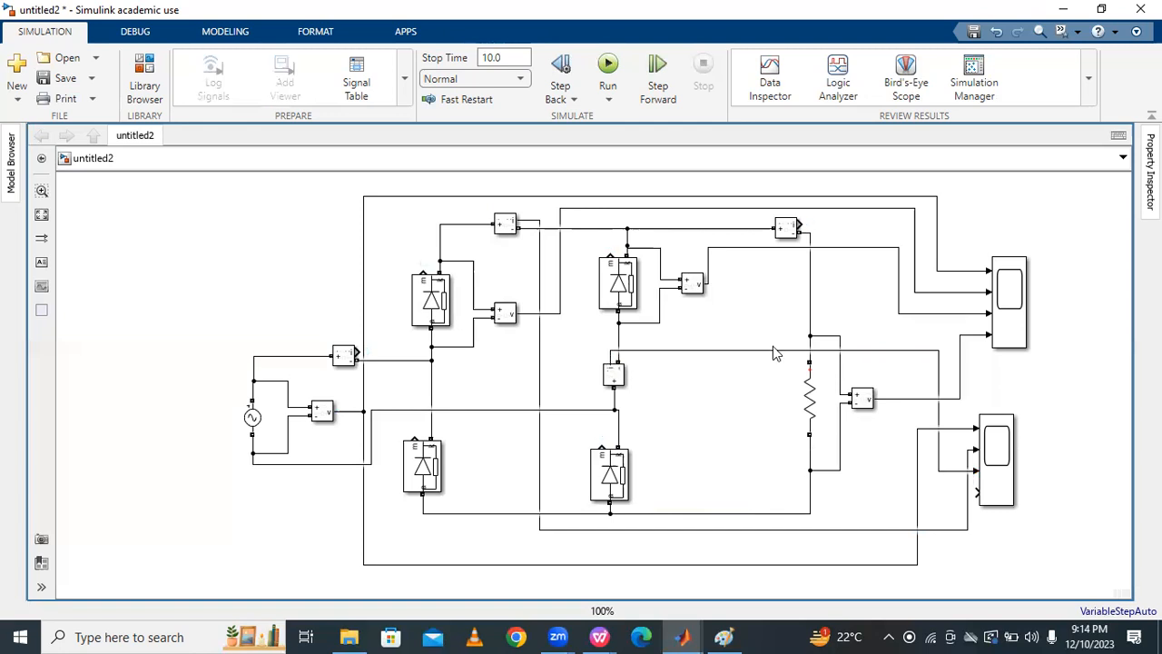
{"action": "left_click_drag", "start_coordinate": [776, 357], "coordinate": [761, 537]}
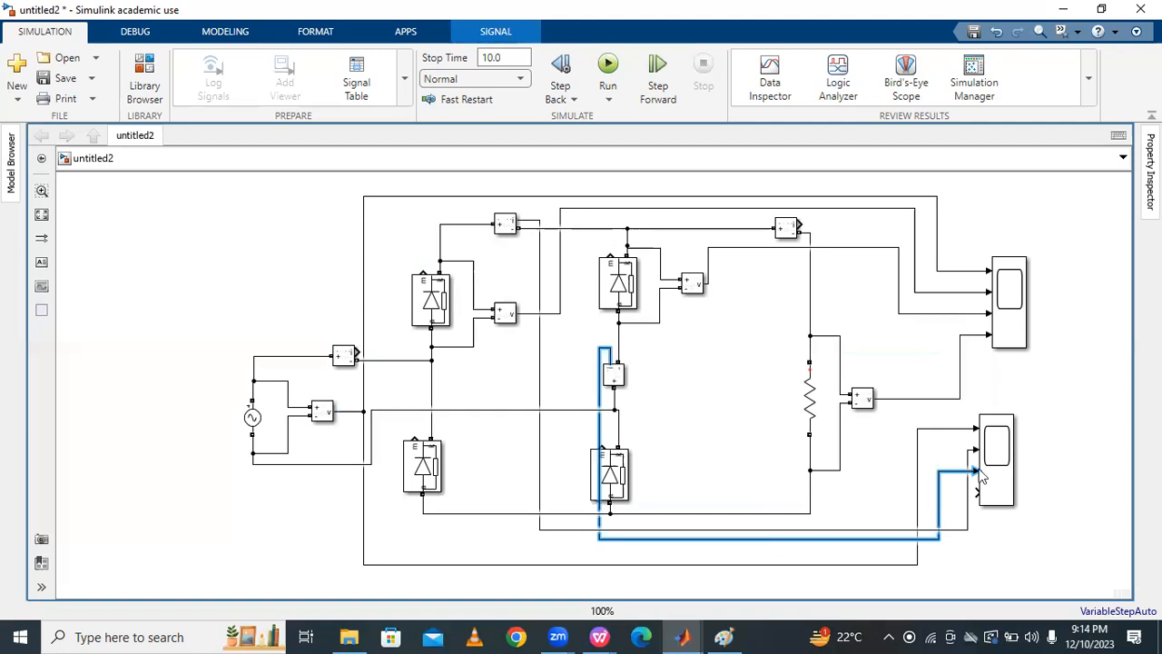
{"action": "left_click_drag", "start_coordinate": [973, 491], "coordinate": [802, 224]}
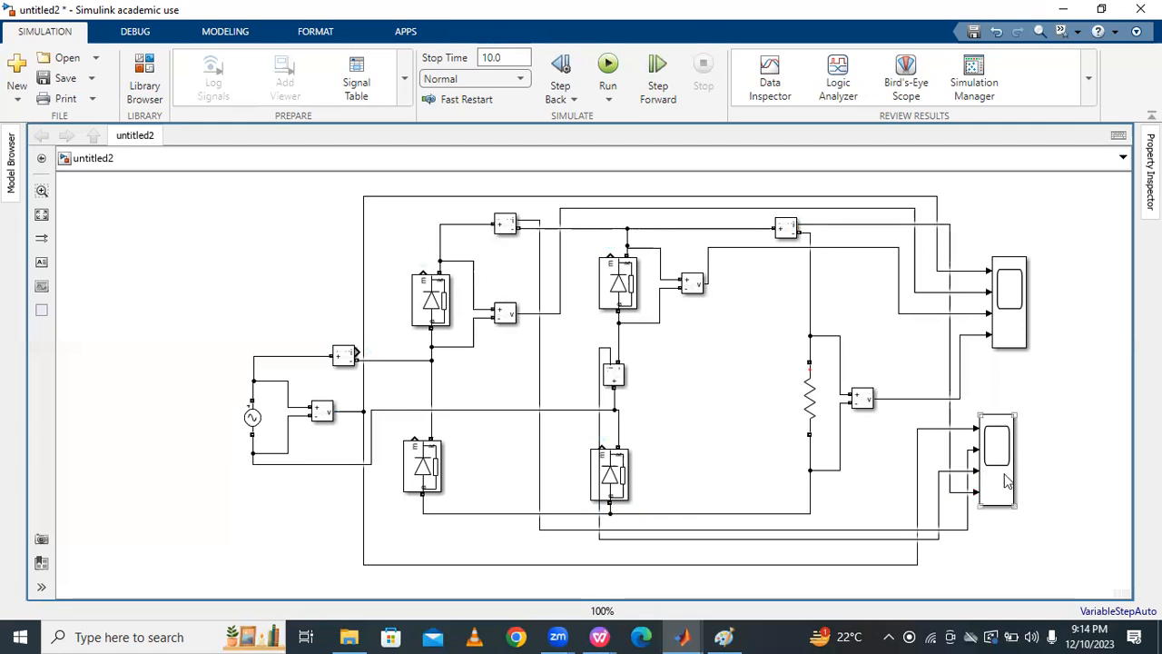
{"action": "mouse_move", "coordinate": [1006, 482]}
{"action": "left_mouse_down"}
{"action": "mouse_move", "coordinate": [1031, 481]}
{"action": "mouse_move", "coordinate": [1017, 484]}
{"action": "left_mouse_up"}
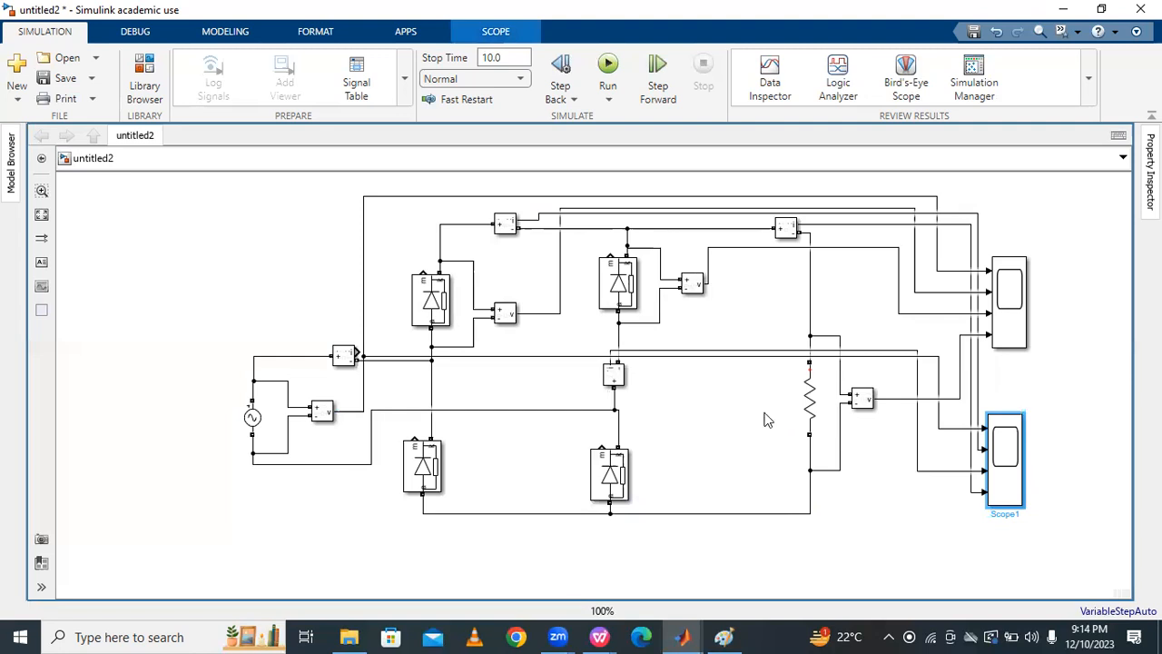
{"action": "key", "text": "ctrl+z"}
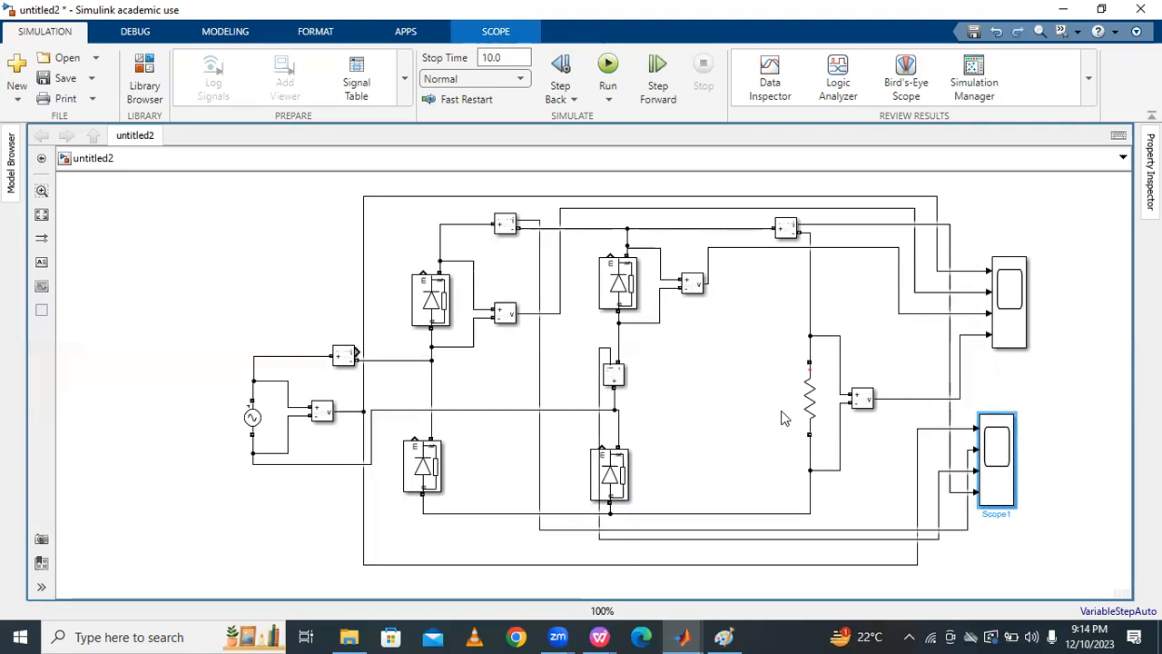
{"action": "left_click", "coordinate": [1028, 392]}
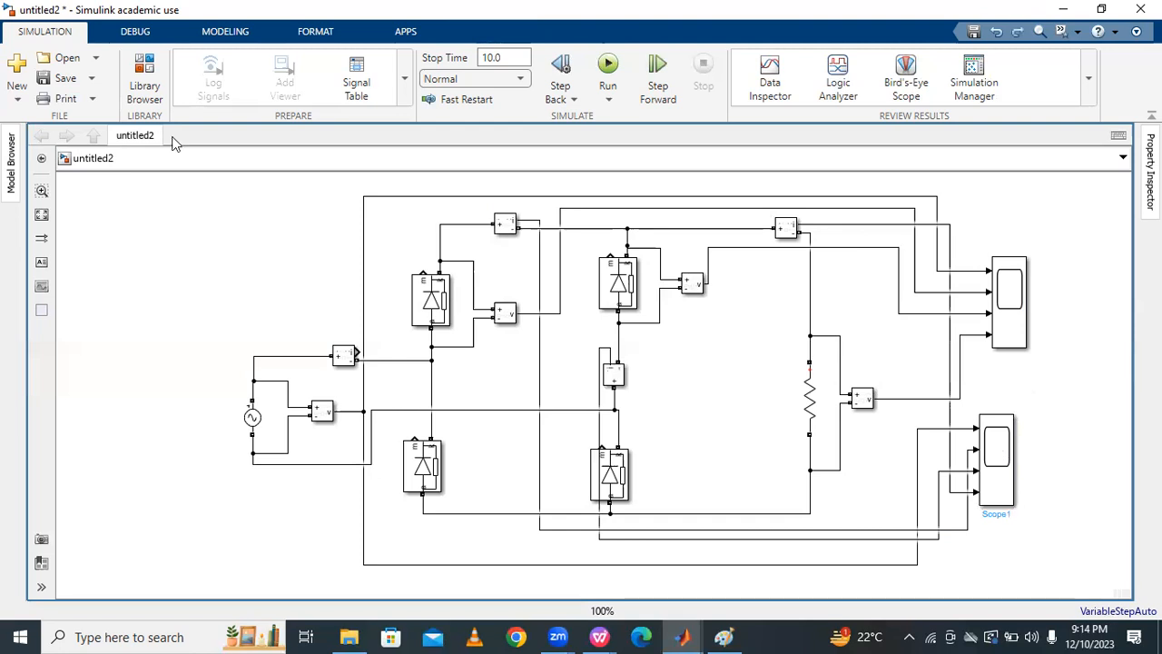
Set the AC Voltage Source's peak amplitude to 20 V and its frequency to 50 Hz
{"action": "left_click", "coordinate": [42, 216]}
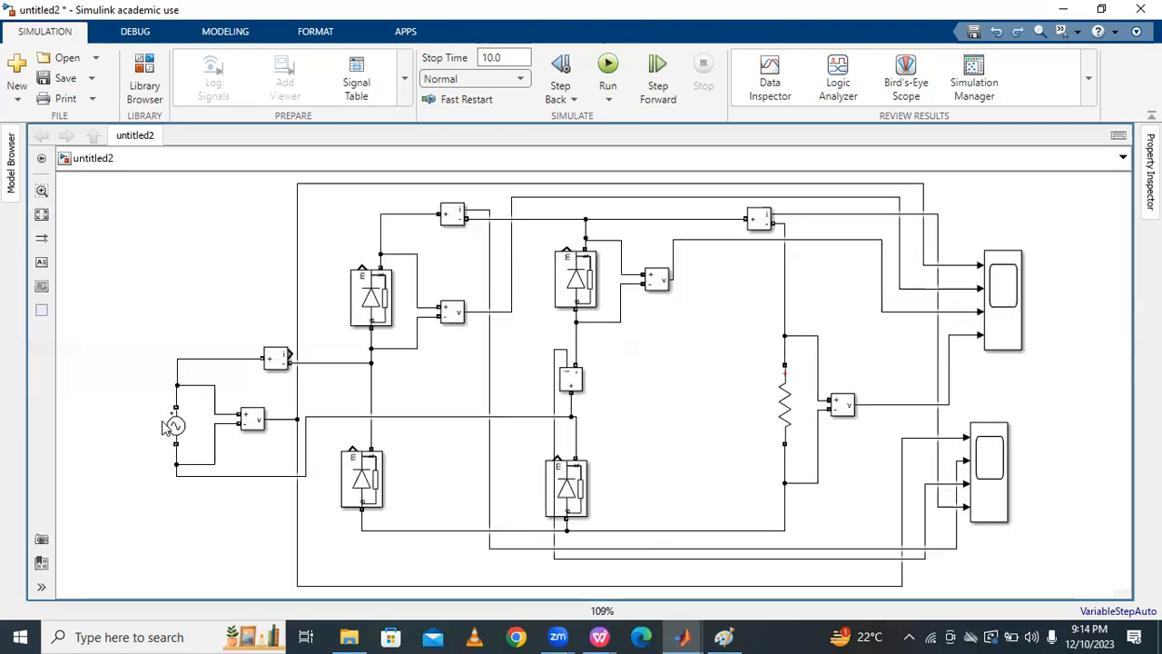
{"action": "double_click", "coordinate": [175, 427]}
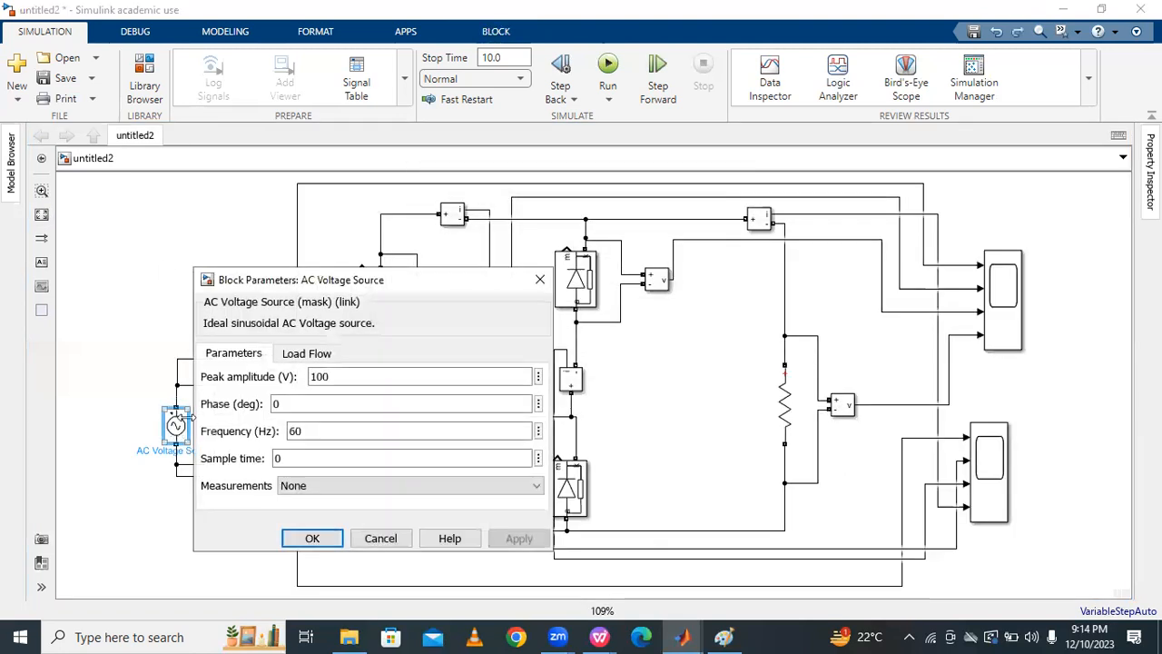
{"action": "double_click", "coordinate": [343, 379]}
{"action": "type", "text": "20"}
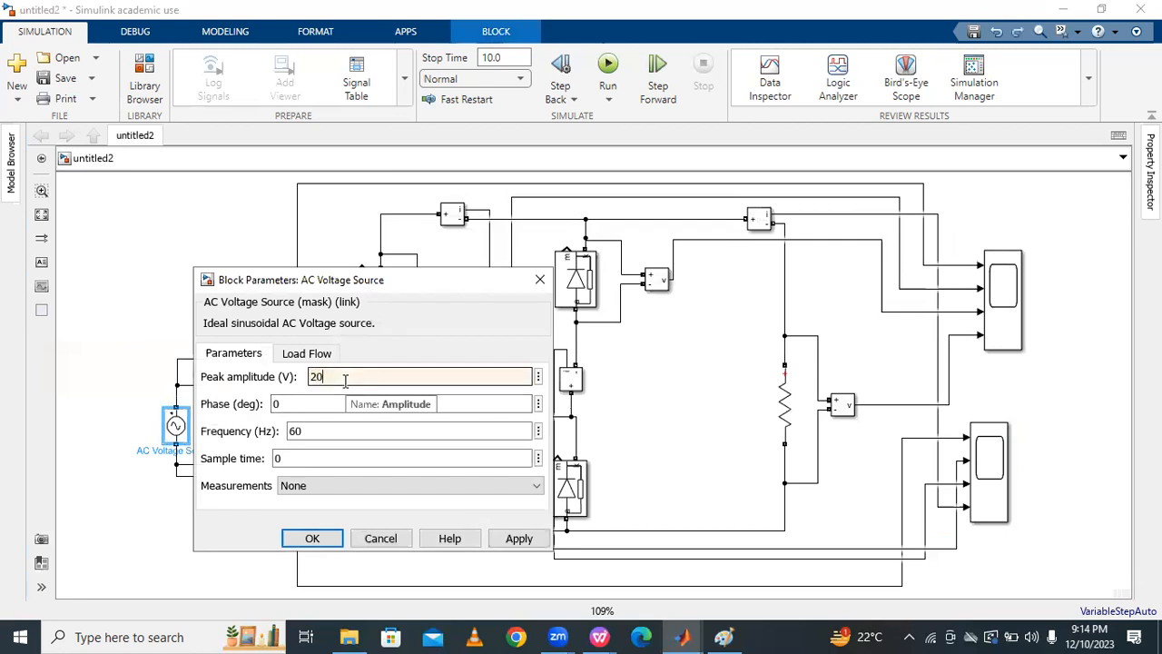
{"action": "double_click", "coordinate": [322, 430]}
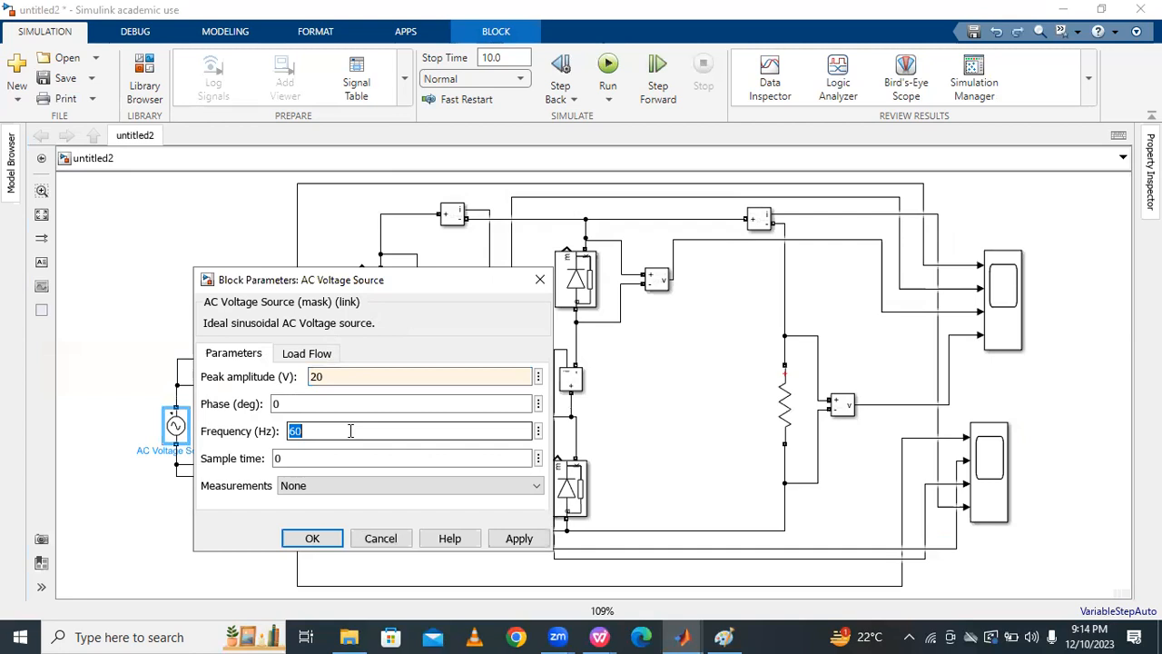
{"action": "key", "text": "BackSpace"}
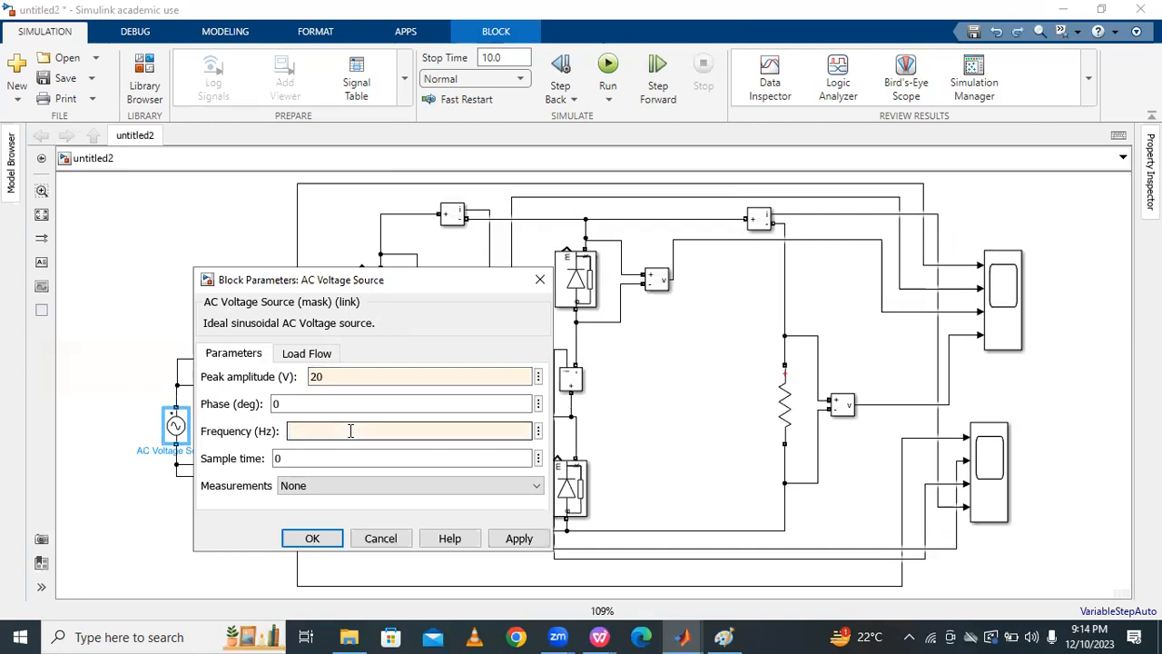
{"action": "left_click", "coordinate": [518, 538]}
{"action": "left_click", "coordinate": [311, 537]}
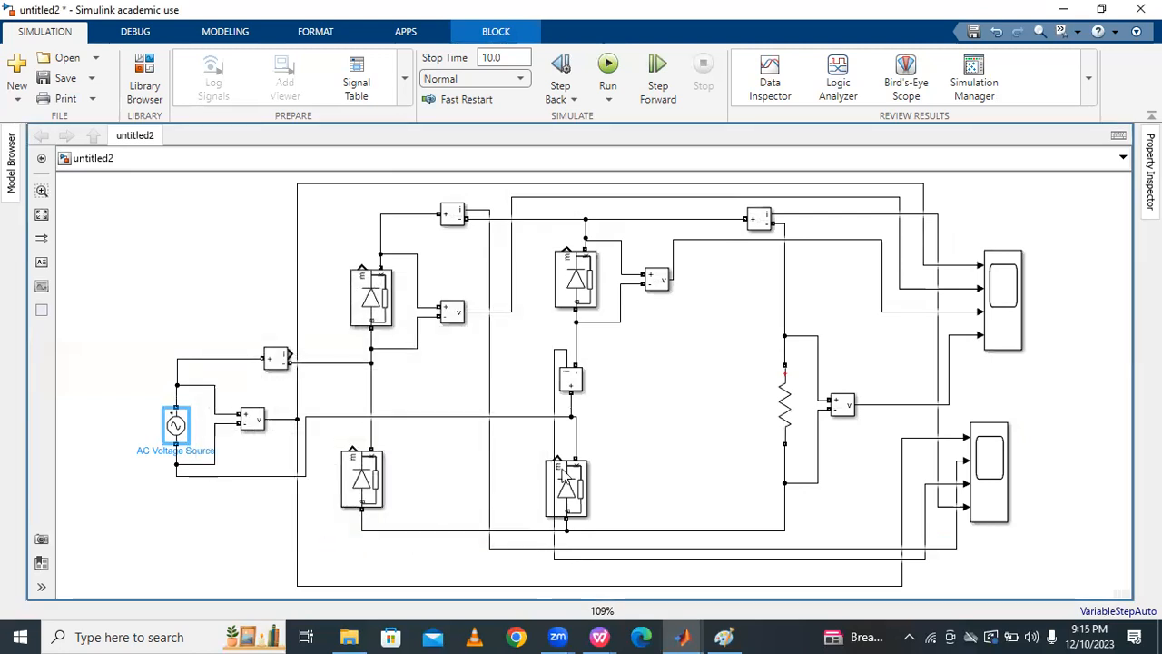
{"action": "left_click", "coordinate": [697, 409]}
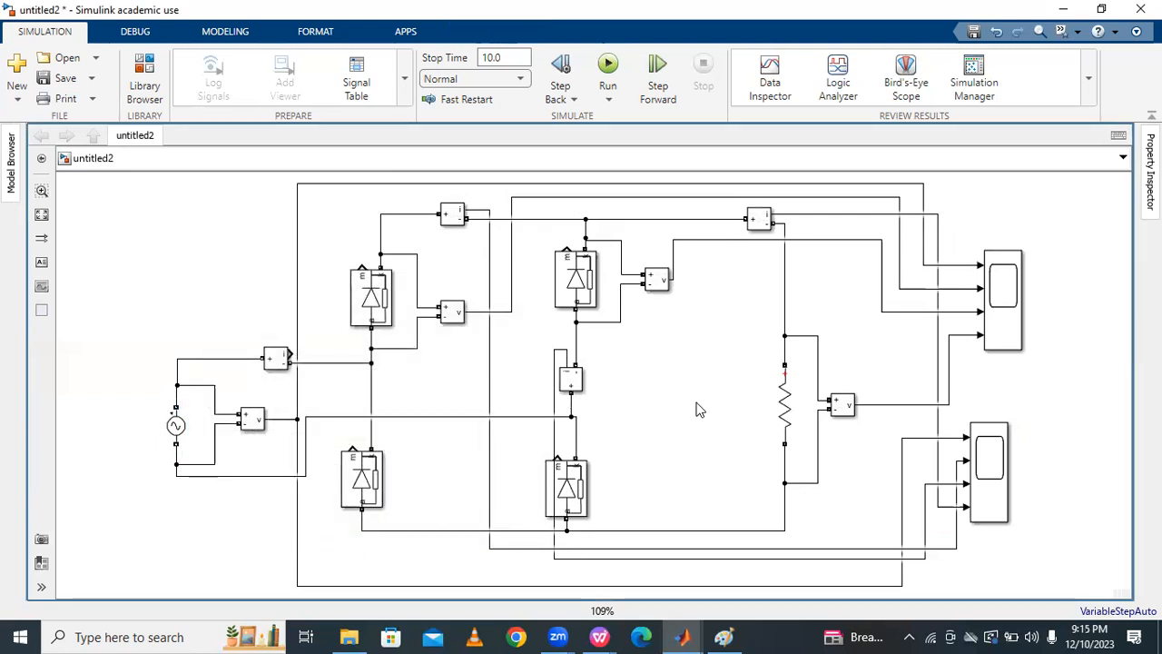
Check the resistance parameter of the load's Series RLC Branch without changing it
{"action": "left_click", "coordinate": [790, 408]}
{"action": "double_click", "coordinate": [790, 409]}
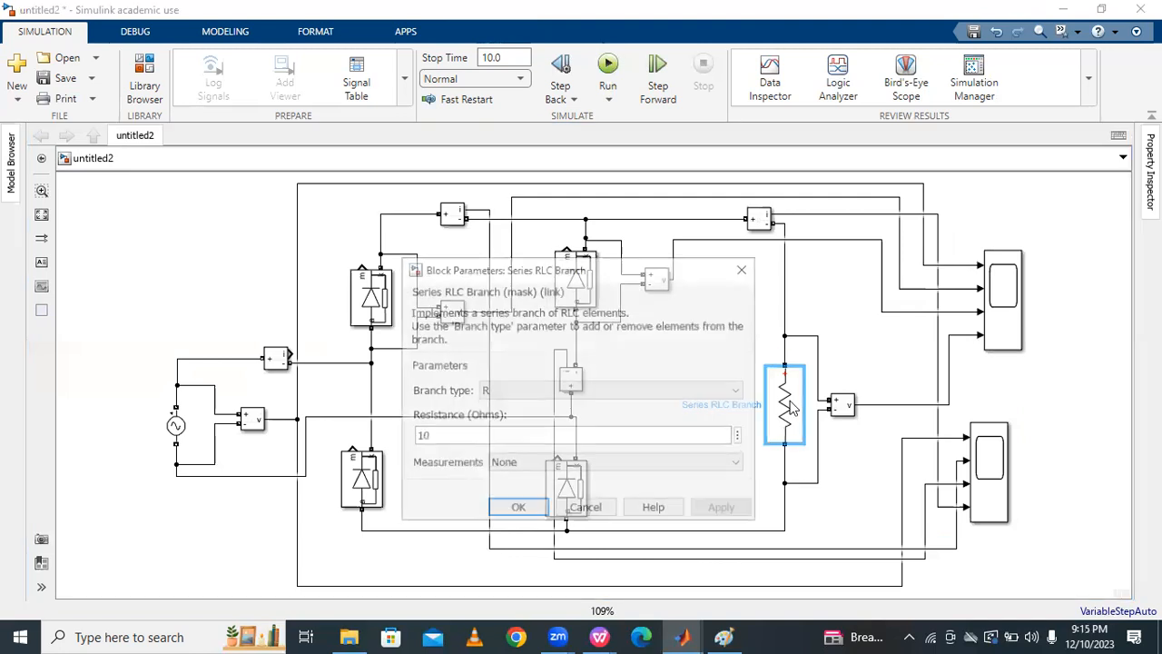
{"action": "left_click", "coordinate": [743, 269]}
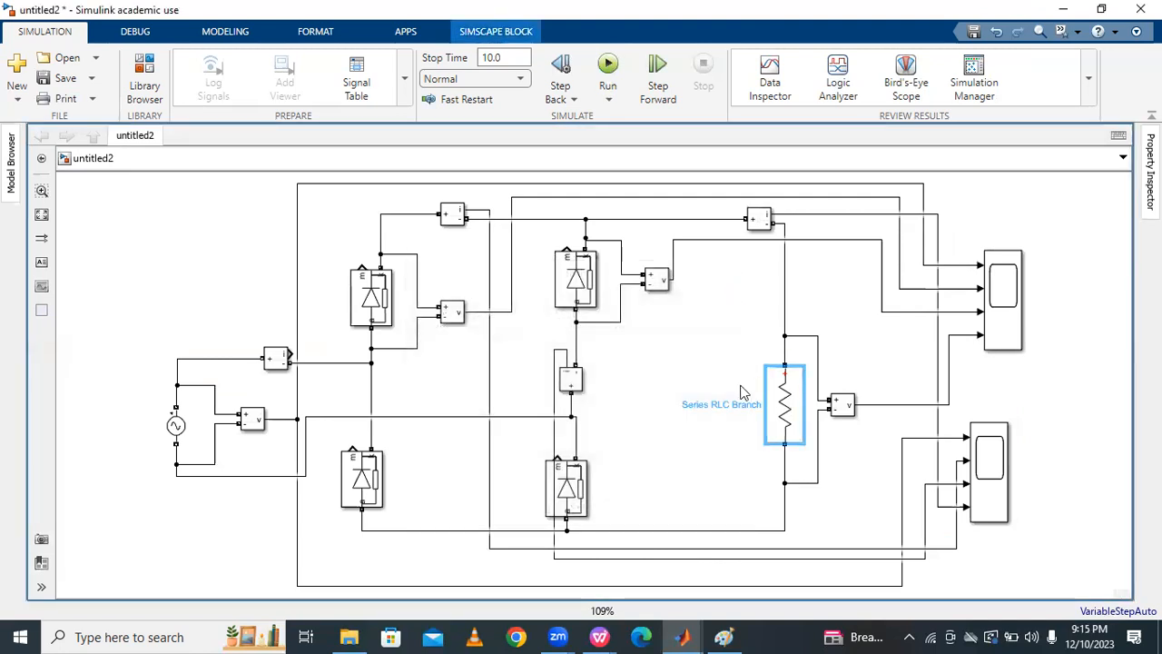
{"action": "left_click", "coordinate": [686, 386]}
Try to run the simulation, close the diagnostics, and add a powergui block in the empty area above the AC source
{"action": "left_click", "coordinate": [609, 65]}
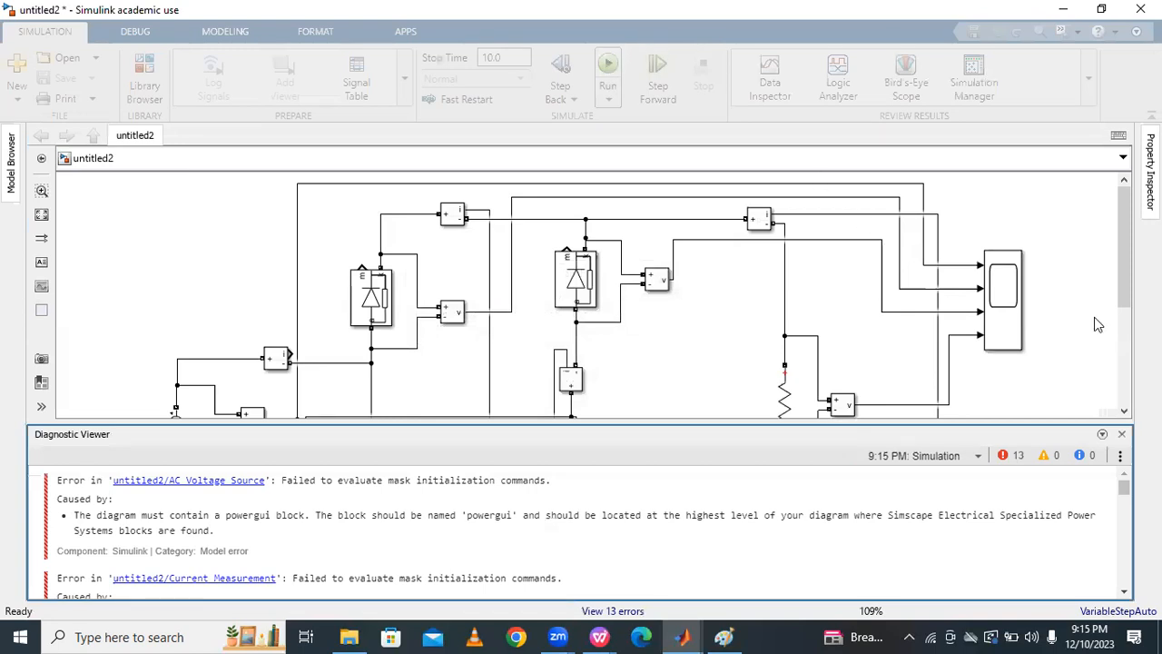
{"action": "left_click", "coordinate": [1121, 434]}
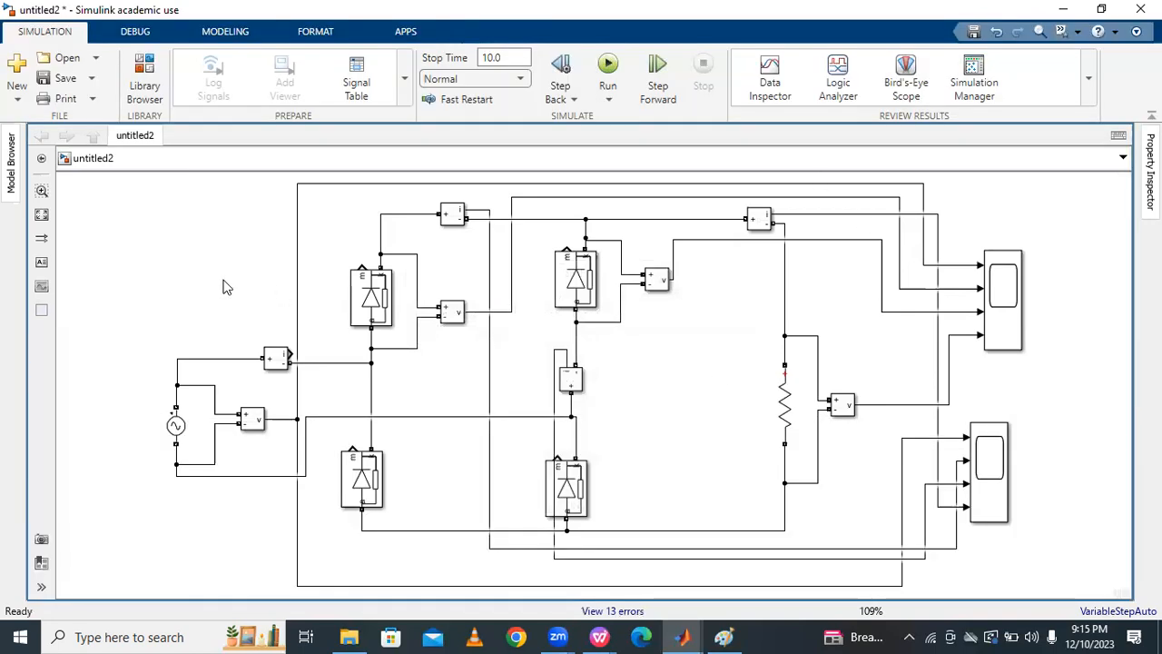
{"action": "double_click", "coordinate": [154, 244]}
{"action": "type", "text": "power"}
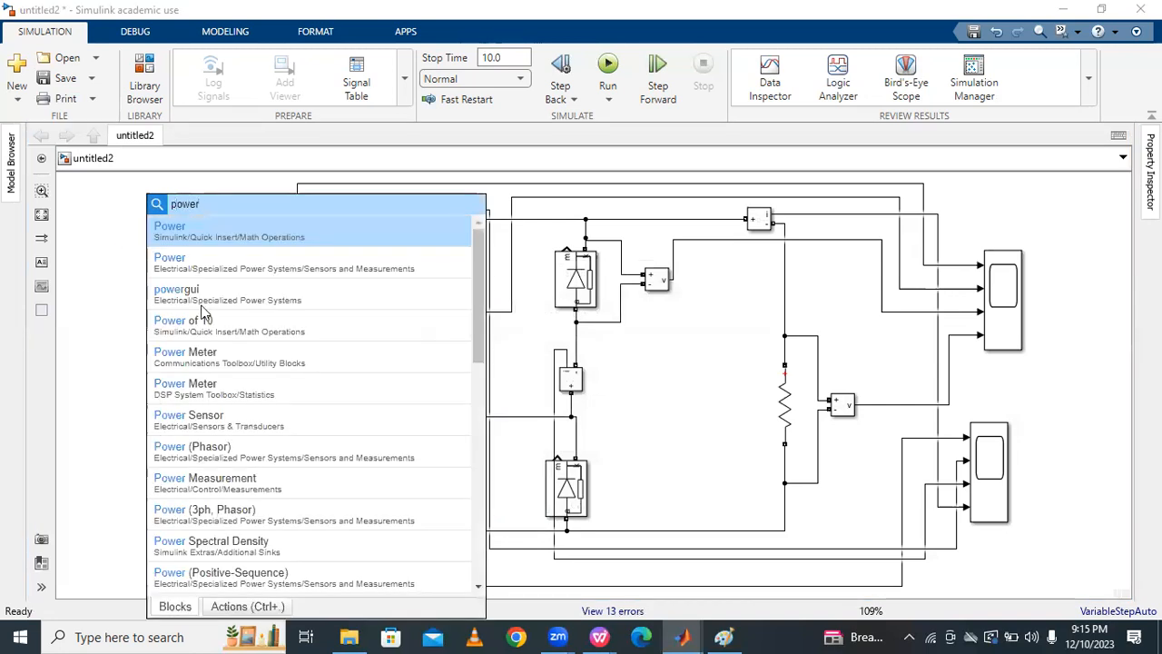
{"action": "left_click", "coordinate": [205, 296]}
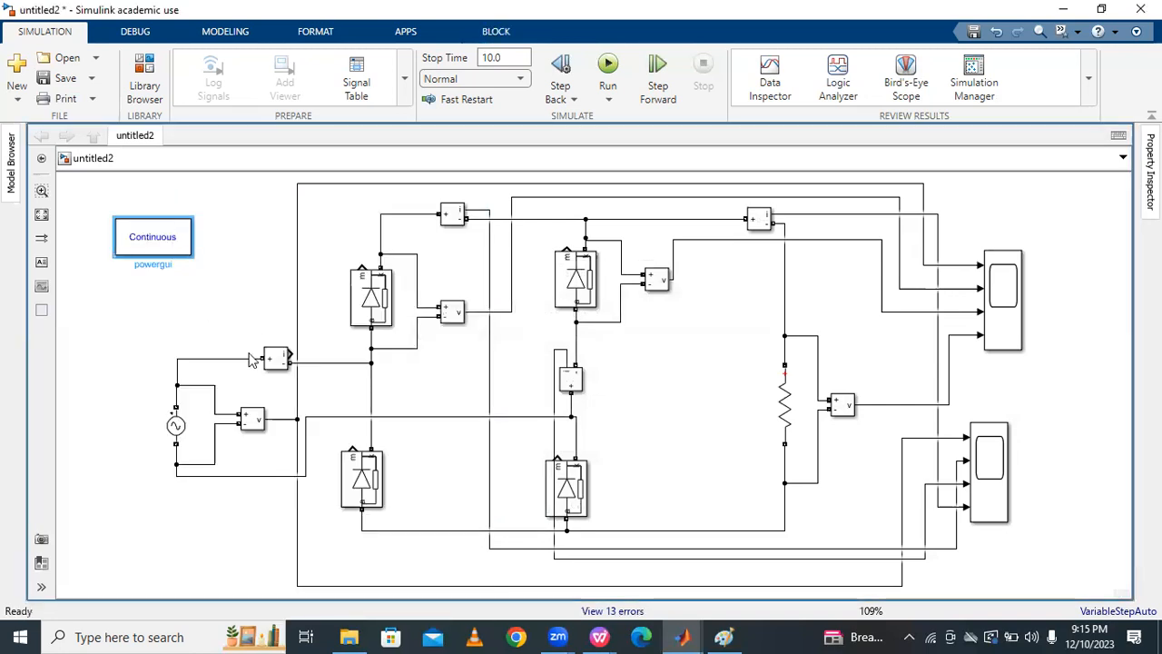
Review the AC Voltage Source's parameters and set the simulation stop time to 0.1
{"action": "left_click", "coordinate": [178, 427]}
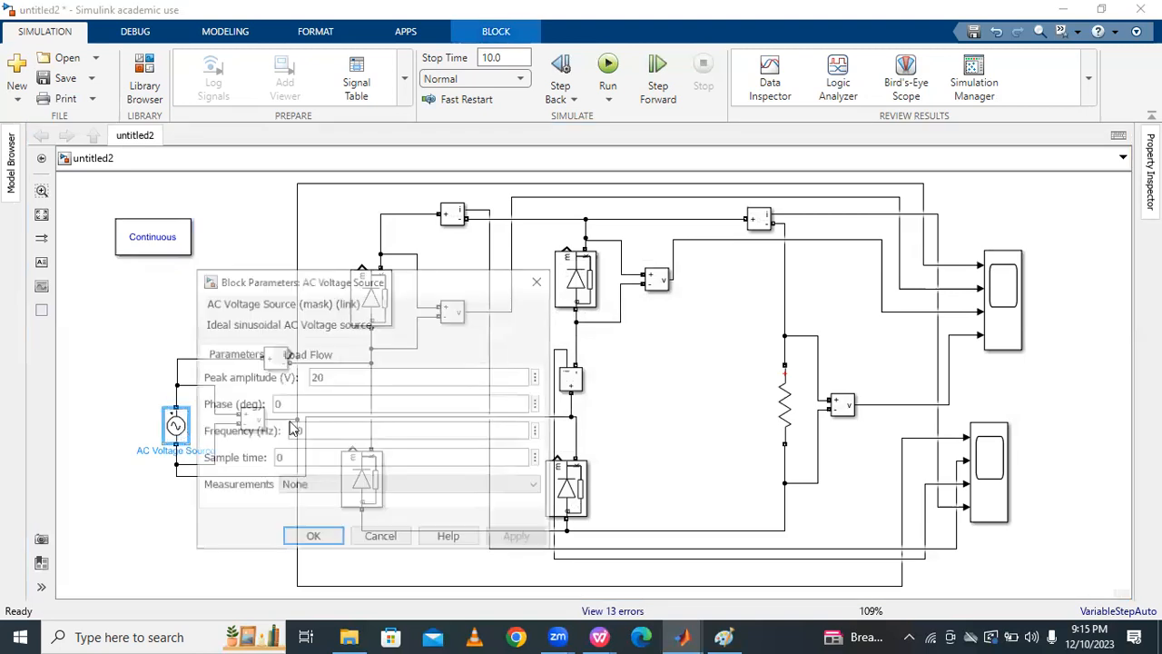
{"action": "left_click", "coordinate": [540, 280]}
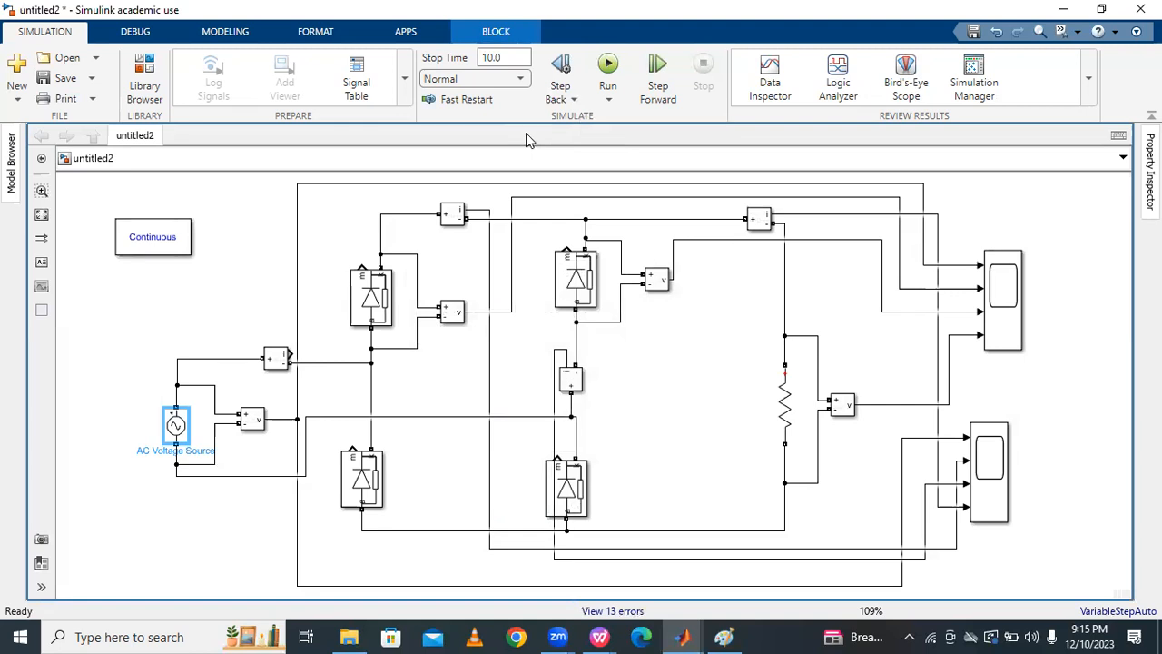
{"action": "left_click", "coordinate": [519, 58]}
{"action": "double_click", "coordinate": [519, 57]}
{"action": "key", "text": "BackSpace"}
{"action": "type", "text": "0.1"}
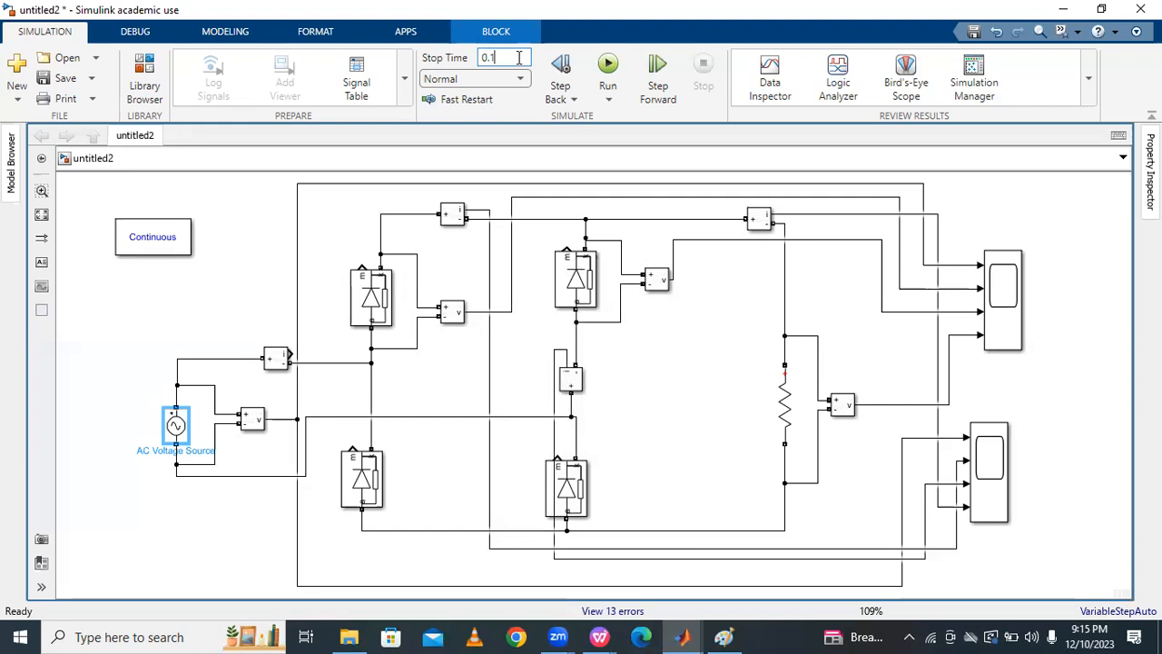
Run the simulation and view the voltage waveforms in the upper scope, closing it when done
{"action": "left_click", "coordinate": [608, 71]}
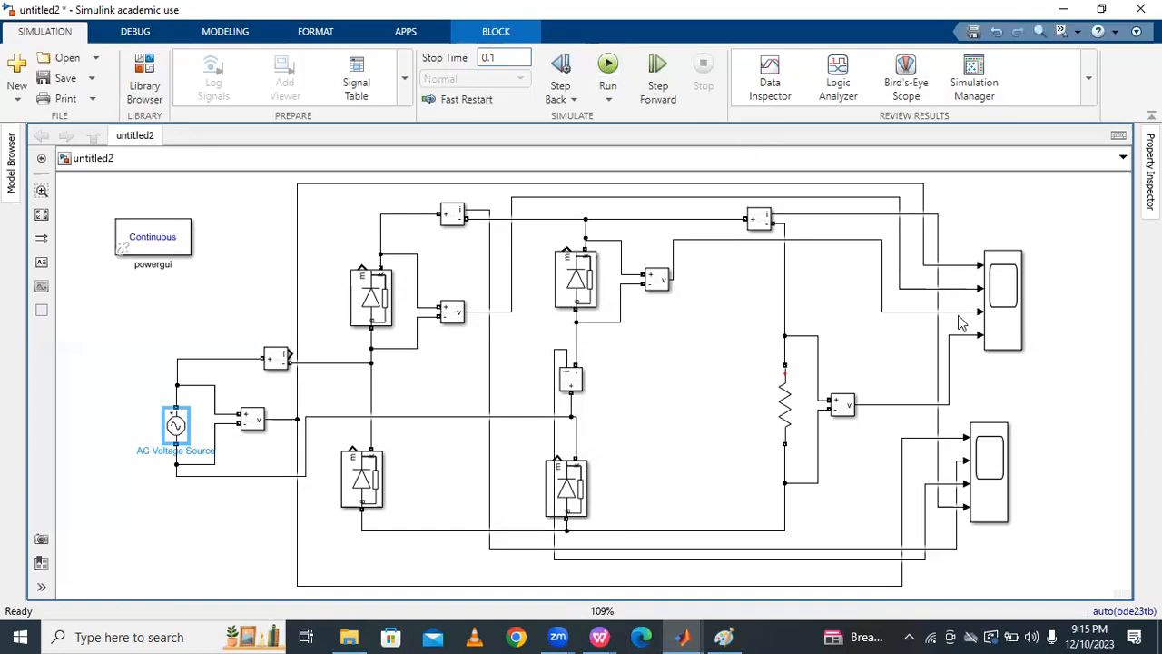
{"action": "double_click", "coordinate": [1006, 313]}
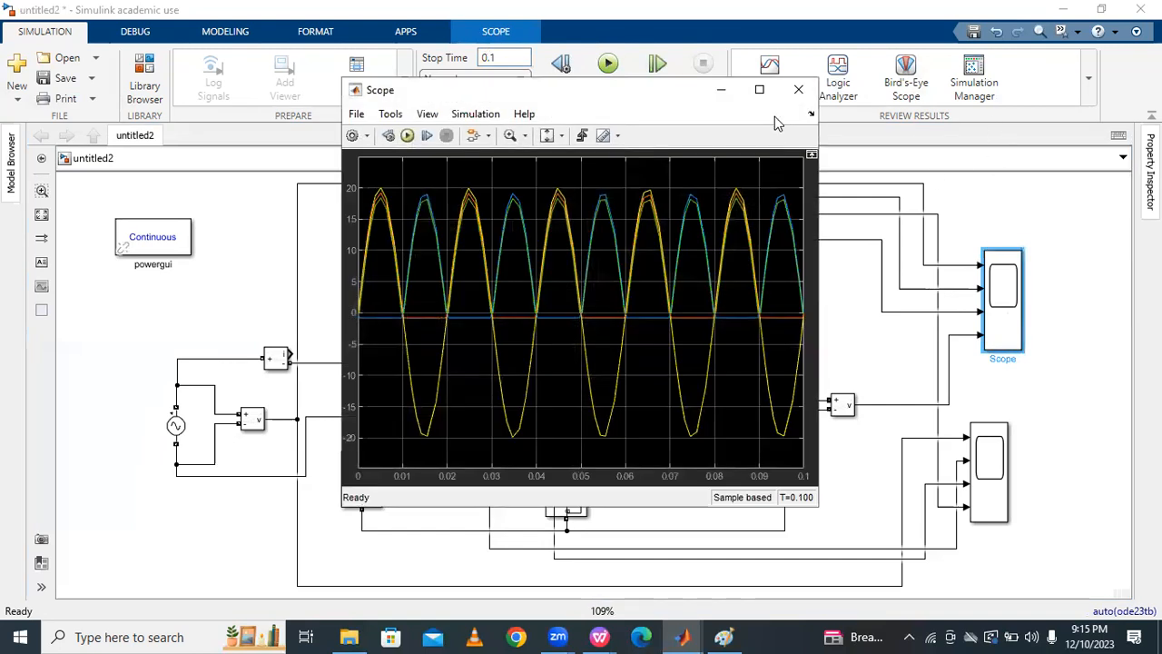
{"action": "left_click", "coordinate": [798, 90]}
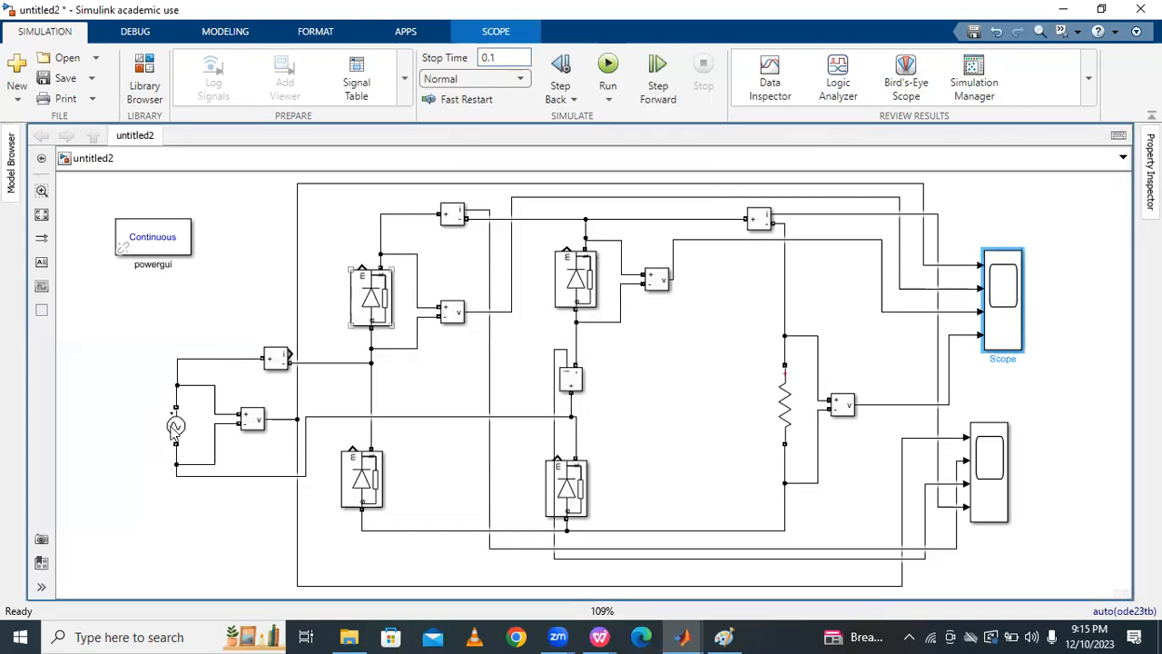
Set the AC Voltage Source's sample time to 0.0001 and rerun the simulation
{"action": "left_click", "coordinate": [175, 427]}
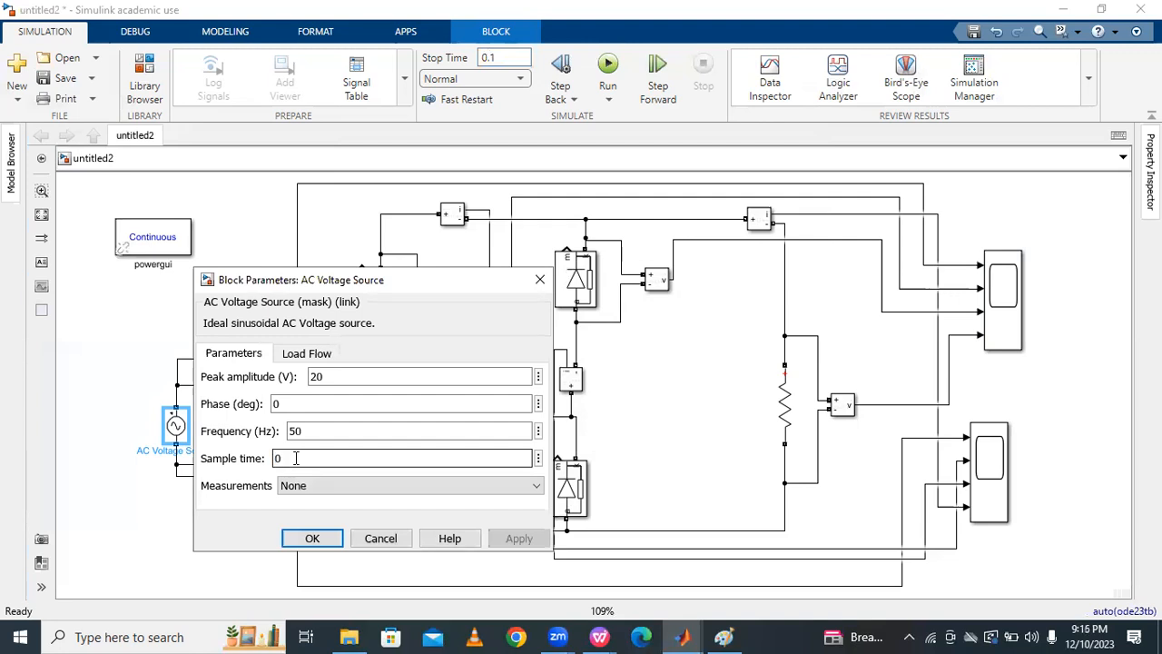
{"action": "left_click", "coordinate": [295, 458]}
{"action": "type", "text": ".0001"}
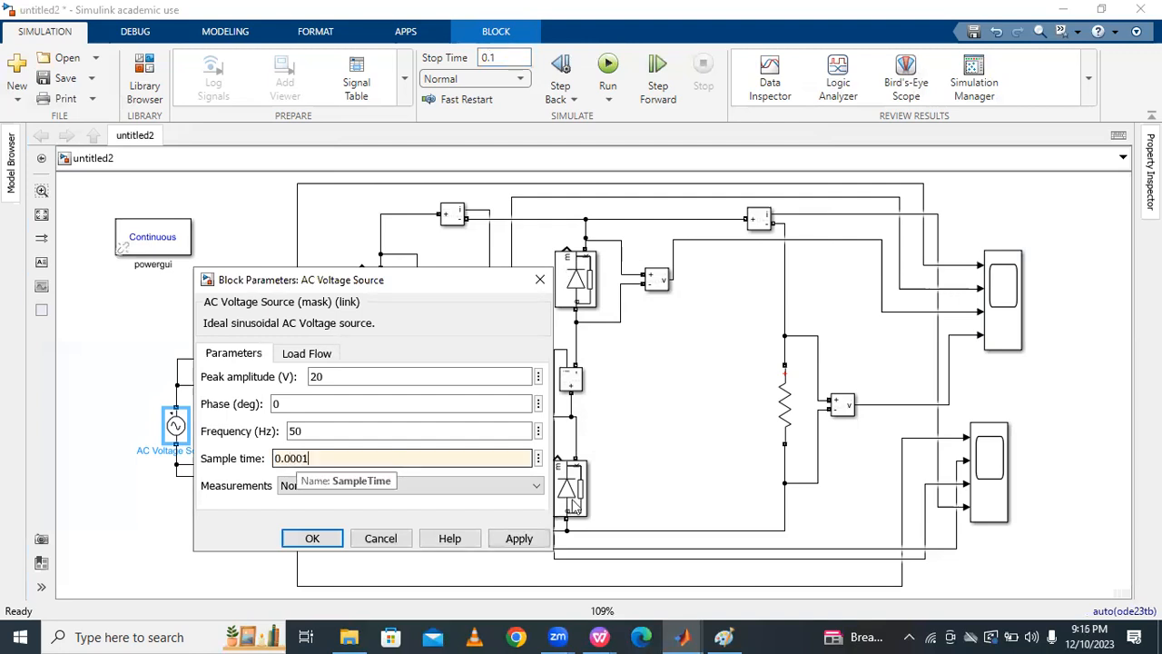
{"action": "left_click", "coordinate": [314, 537]}
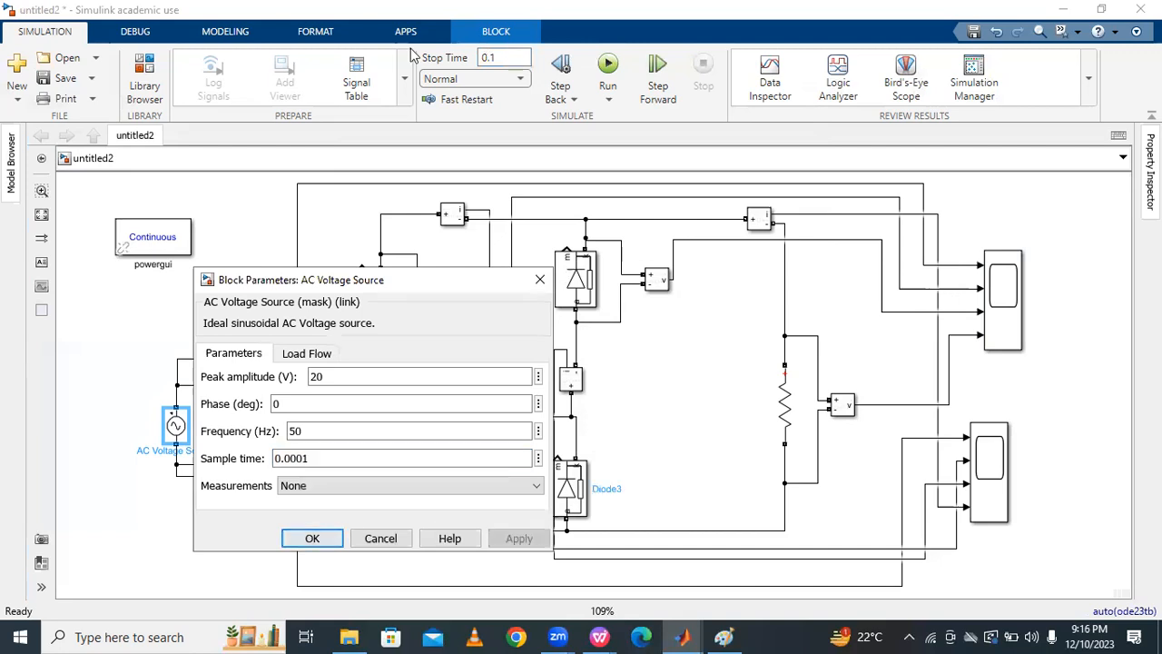
{"action": "left_click", "coordinate": [606, 70]}
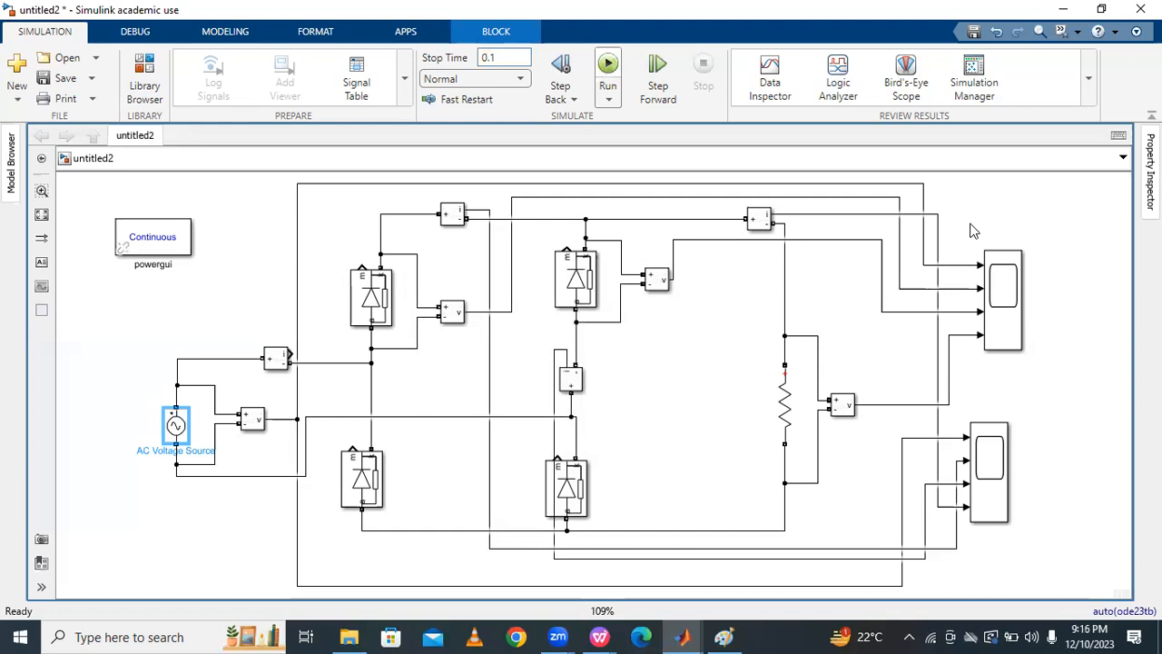
Lay out the upper scope as four stacked displays and autoscale their axes to the waveforms
{"action": "double_click", "coordinate": [1004, 318]}
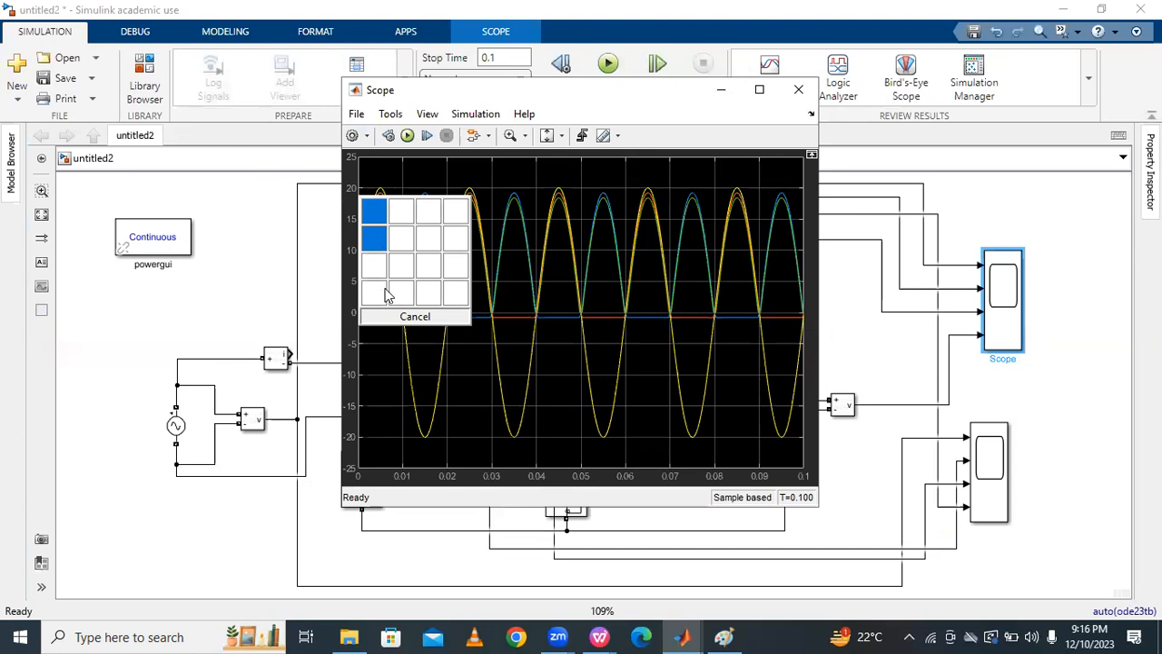
{"action": "left_click", "coordinate": [385, 293]}
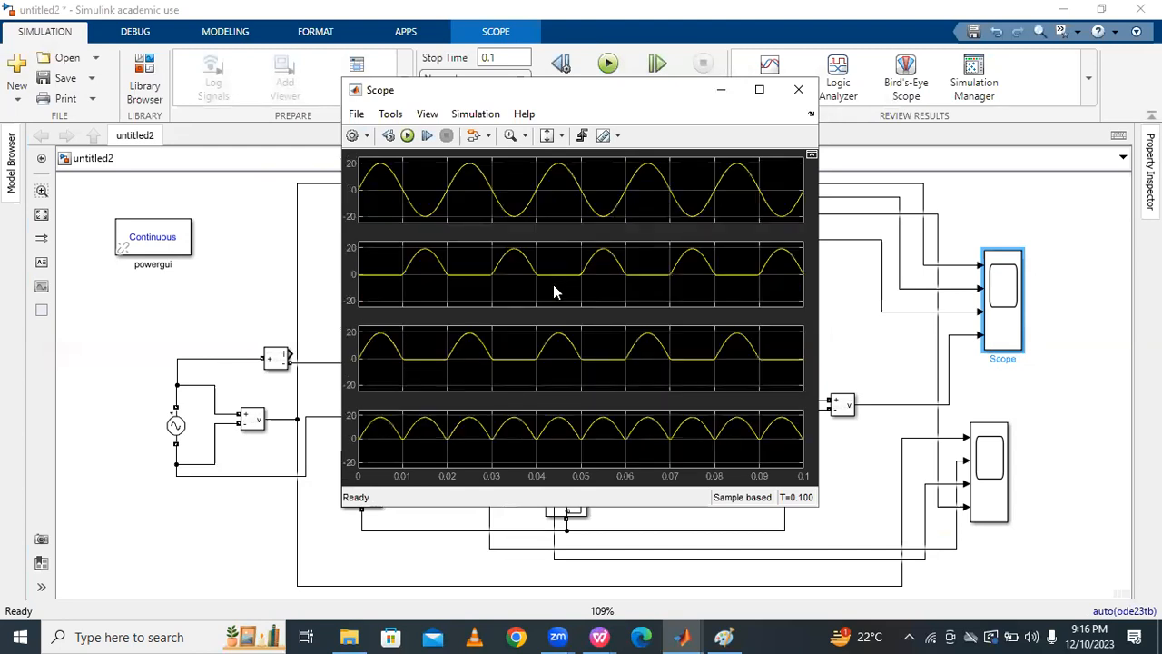
{"action": "left_click", "coordinate": [547, 138]}
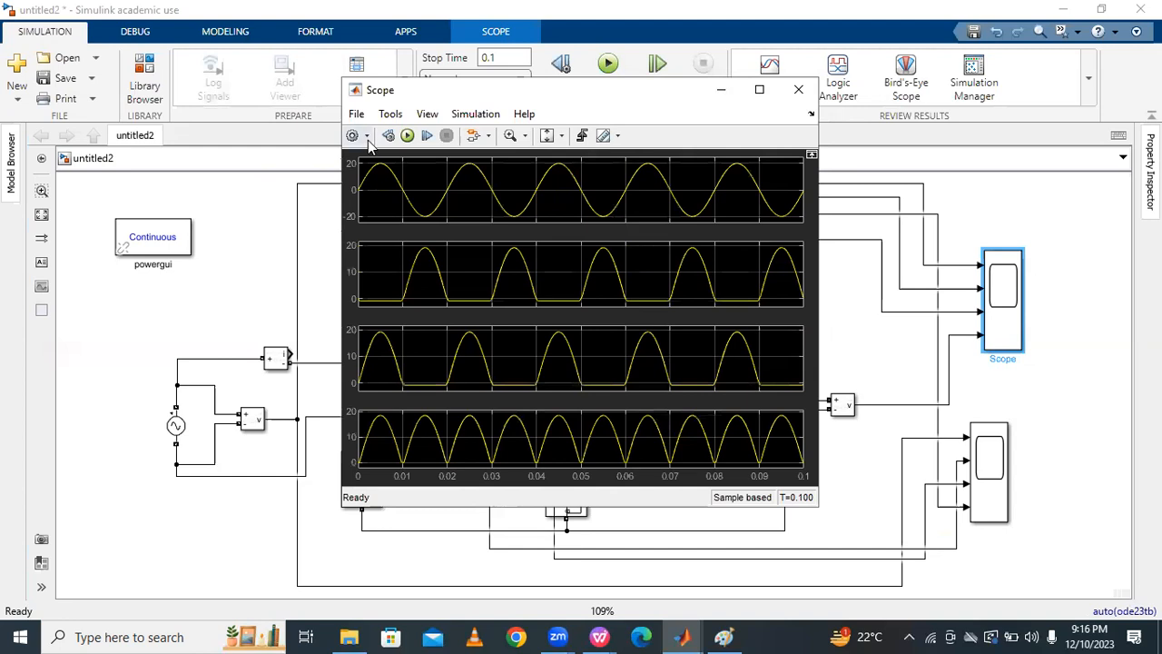
Style the upper scope with a white figure background, light grey axes background, and black axes lines and labels
{"action": "mouse_move", "coordinate": [357, 179]}
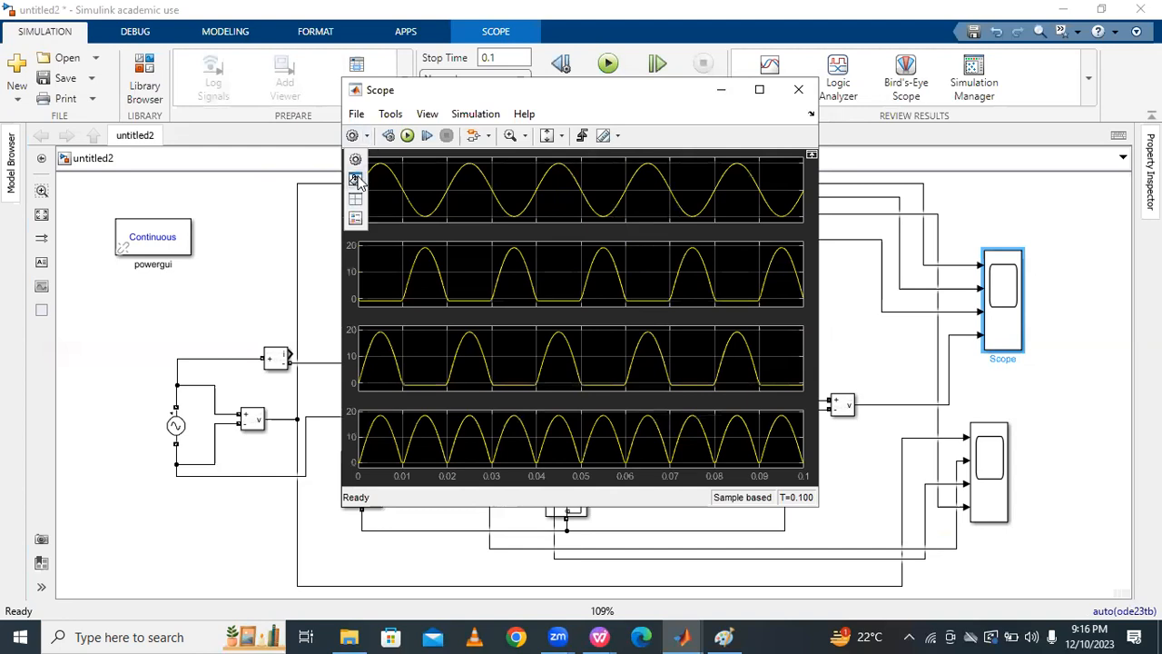
{"action": "left_click", "coordinate": [373, 180]}
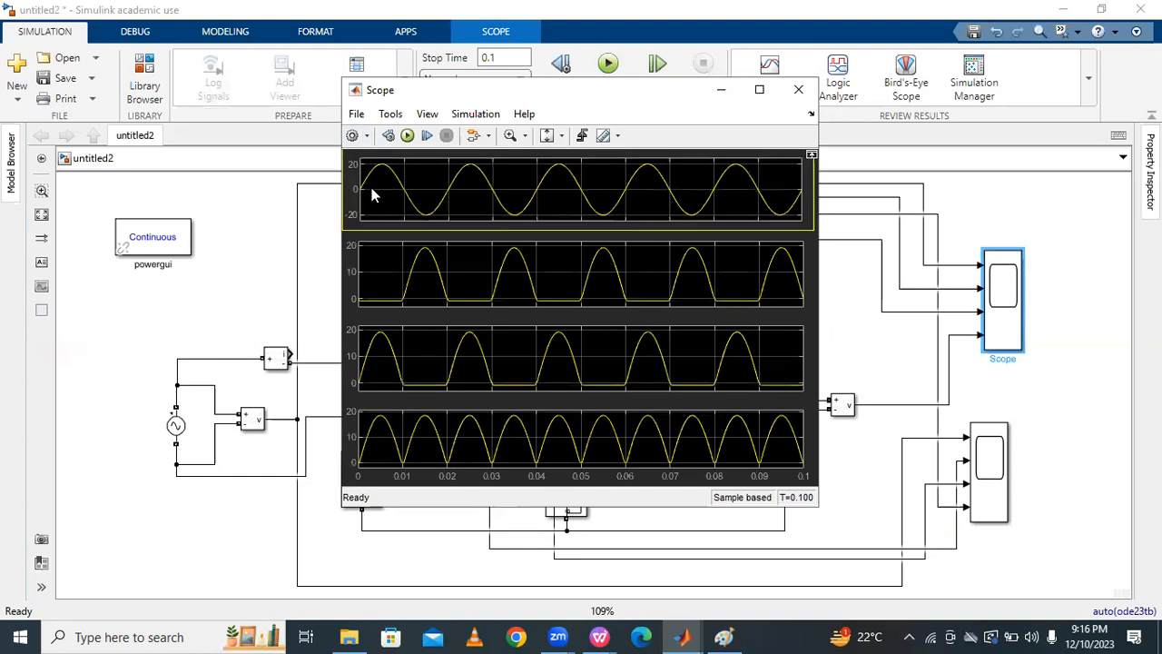
{"action": "left_click", "coordinate": [508, 212]}
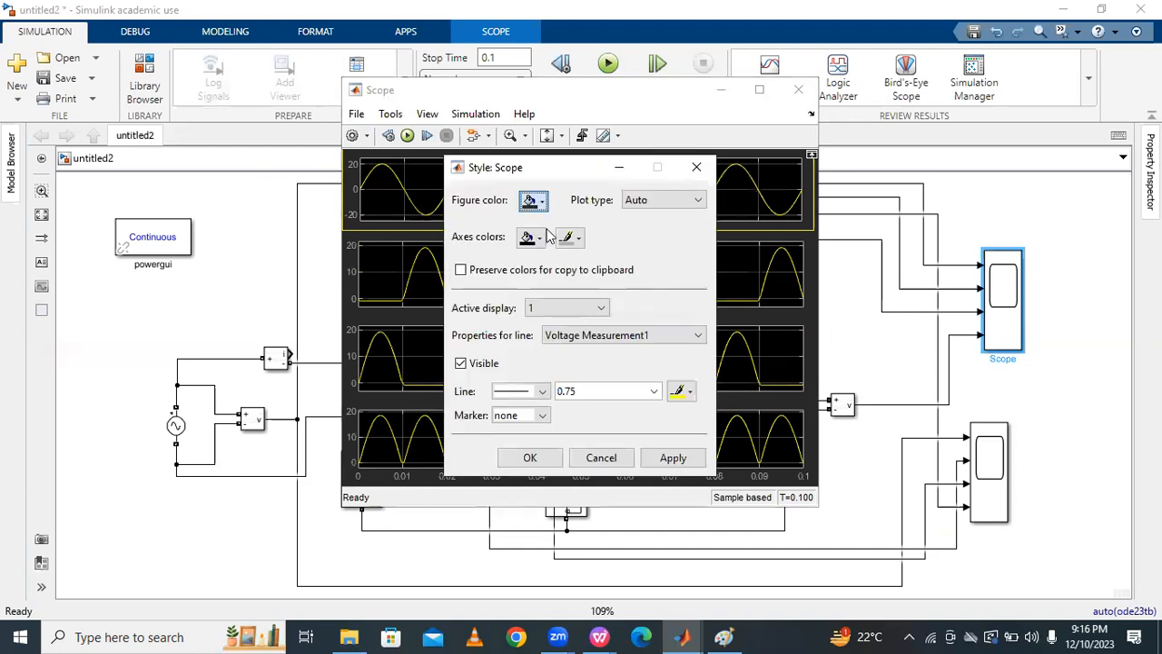
{"action": "left_click", "coordinate": [538, 237]}
{"action": "left_click", "coordinate": [571, 265]}
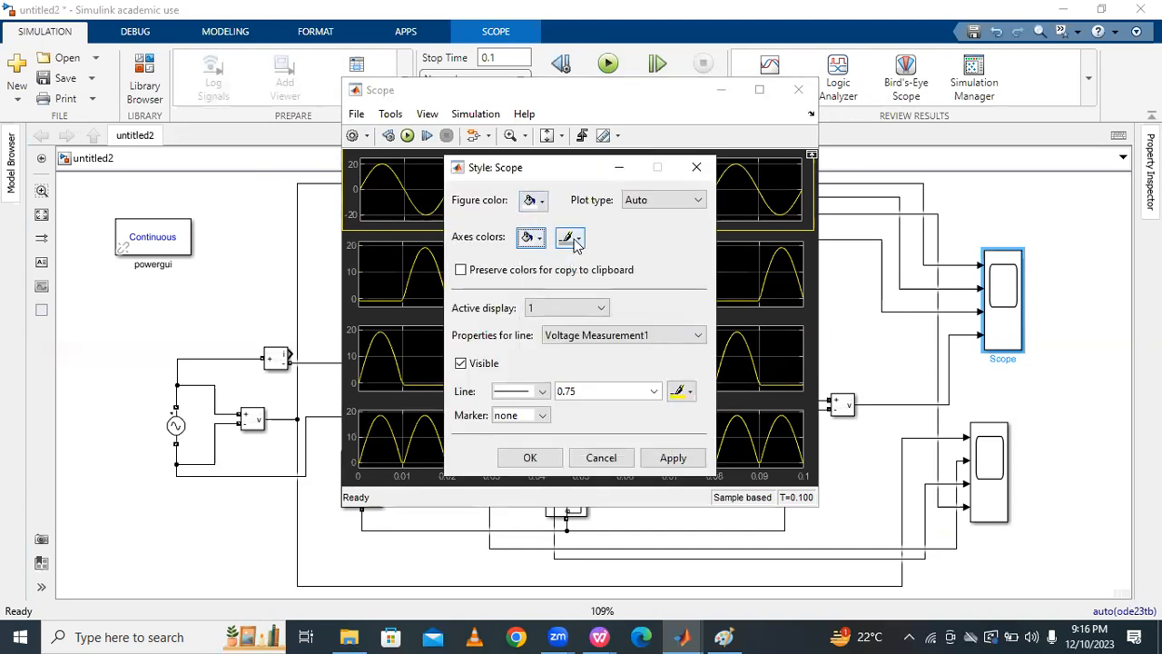
{"action": "left_click", "coordinate": [572, 238]}
{"action": "left_click", "coordinate": [566, 261]}
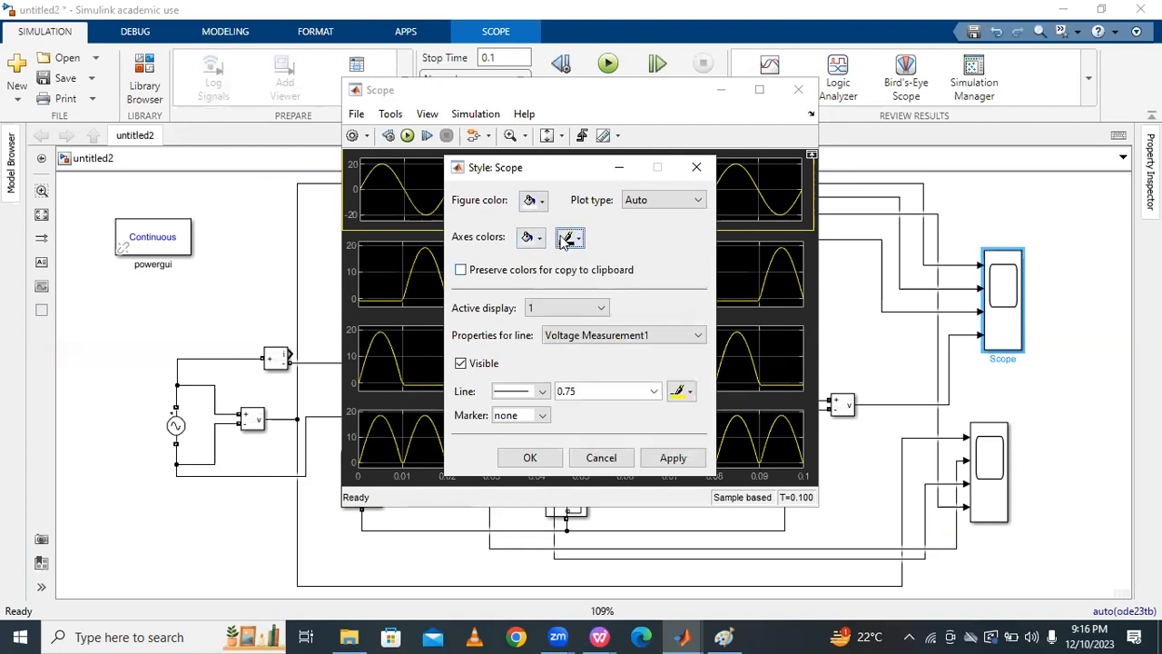
Set the first display's Voltage Measurement1 line to width 2.0 and red, and apply the scope style
{"action": "left_click", "coordinate": [653, 392]}
{"action": "left_click", "coordinate": [588, 439]}
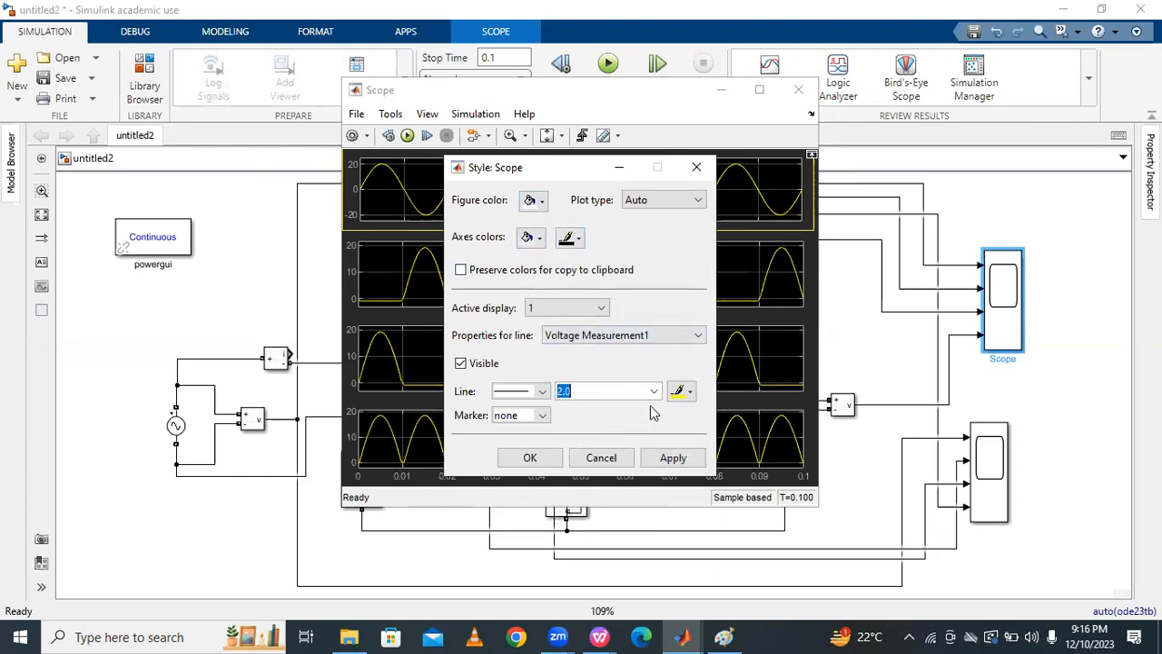
{"action": "left_click", "coordinate": [691, 391]}
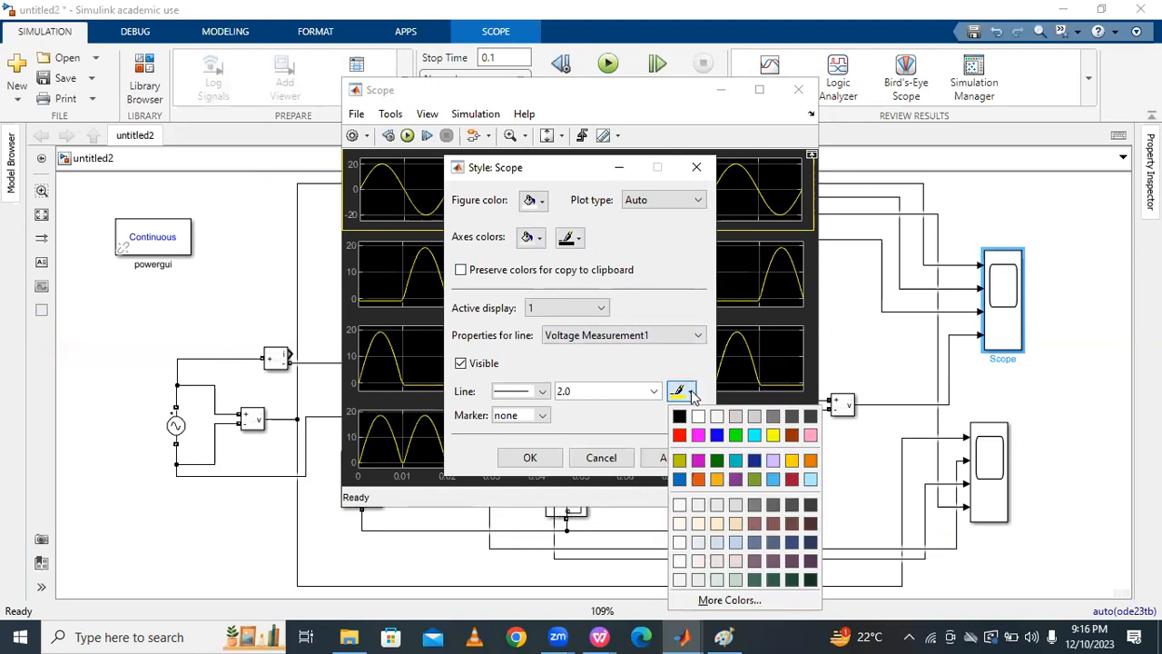
{"action": "left_click", "coordinate": [679, 435]}
{"action": "left_click", "coordinate": [676, 459]}
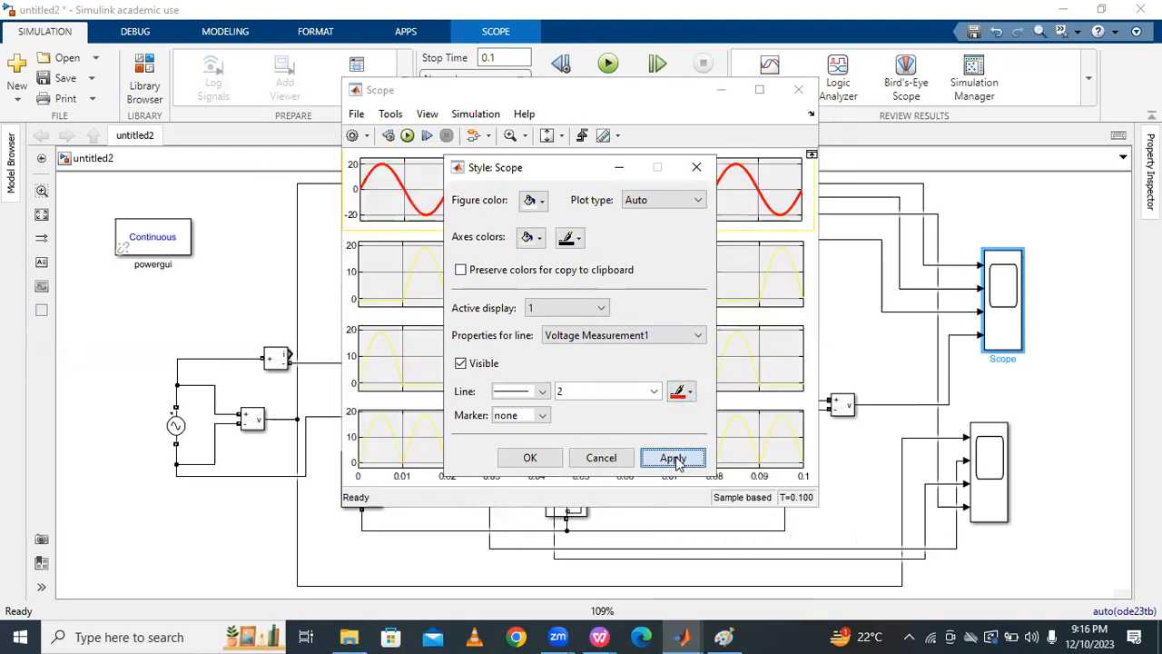
{"action": "left_click", "coordinate": [531, 460]}
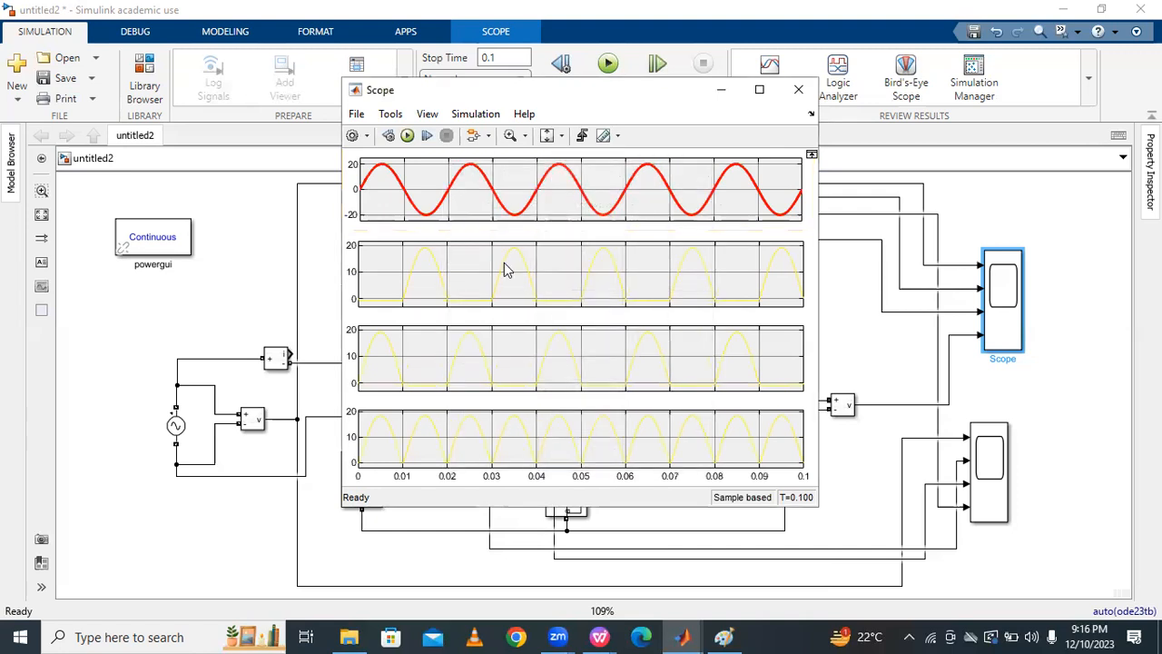
Set the second display's Voltage Measurement2 line to width 2.0 and magenta, and apply the scope style
{"action": "left_click", "coordinate": [367, 137]}
{"action": "left_click", "coordinate": [355, 180]}
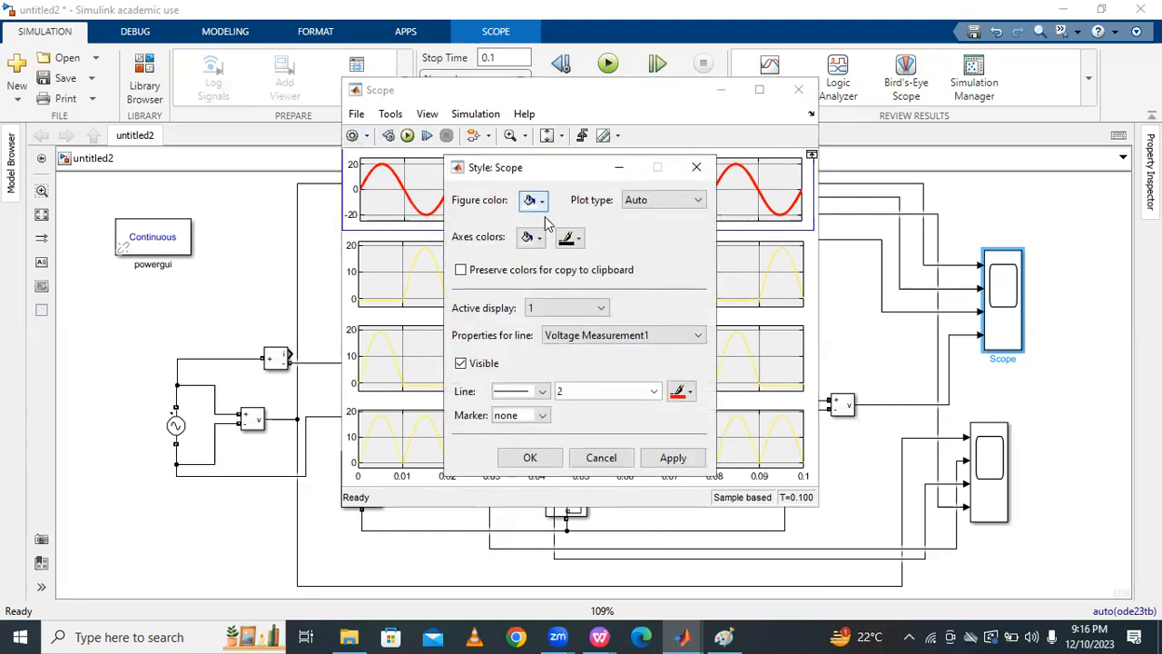
{"action": "left_click", "coordinate": [599, 308]}
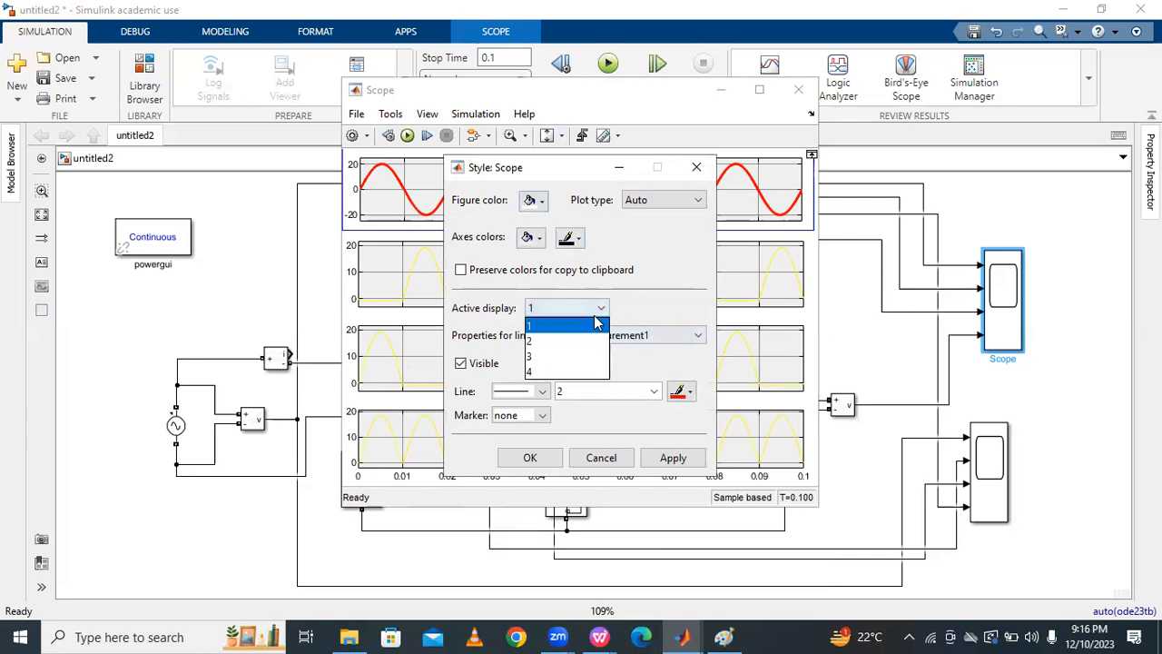
{"action": "left_click", "coordinate": [596, 340]}
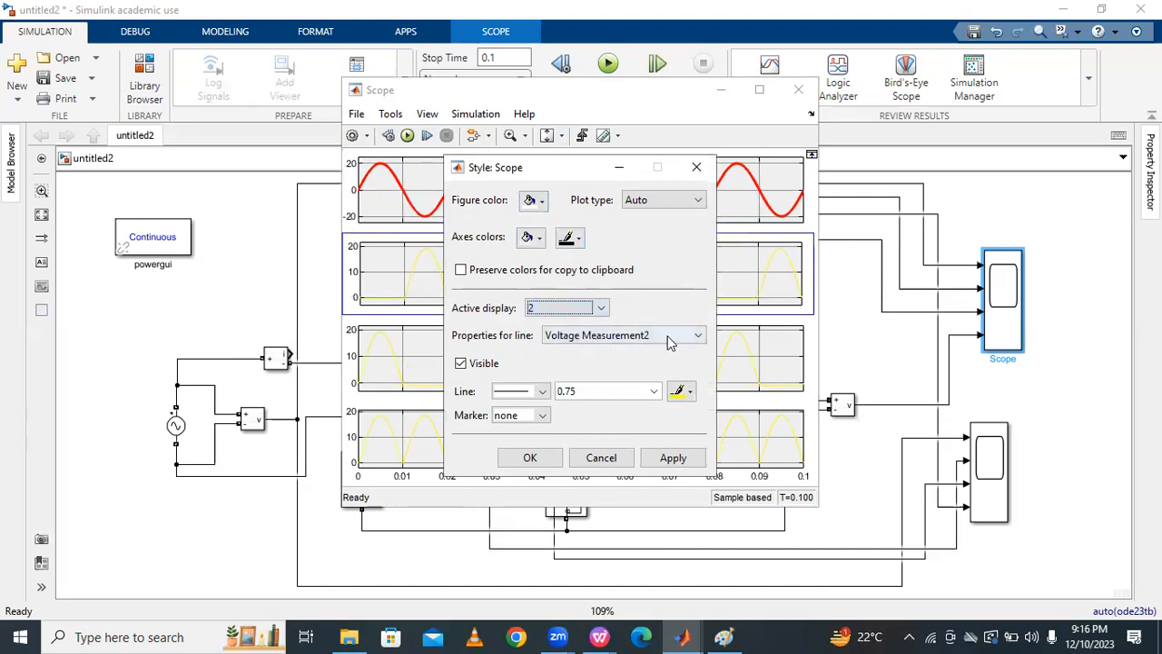
{"action": "left_click", "coordinate": [654, 391]}
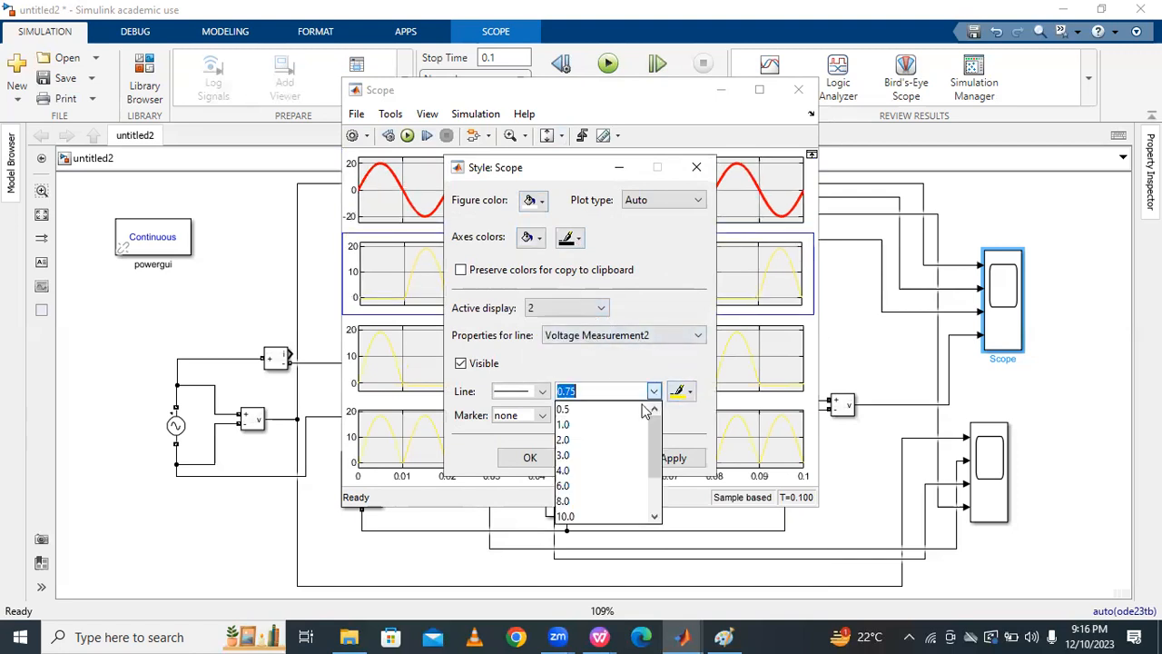
{"action": "left_click", "coordinate": [613, 444]}
{"action": "left_click", "coordinate": [689, 392]}
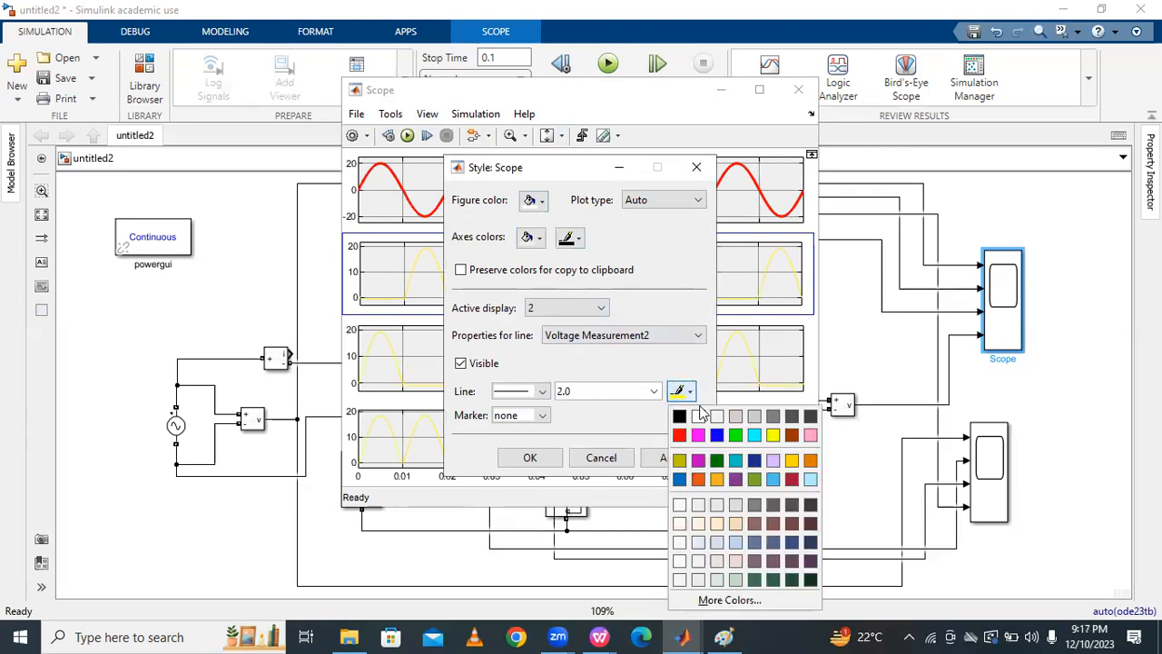
{"action": "left_click", "coordinate": [698, 436]}
{"action": "left_click", "coordinate": [672, 457]}
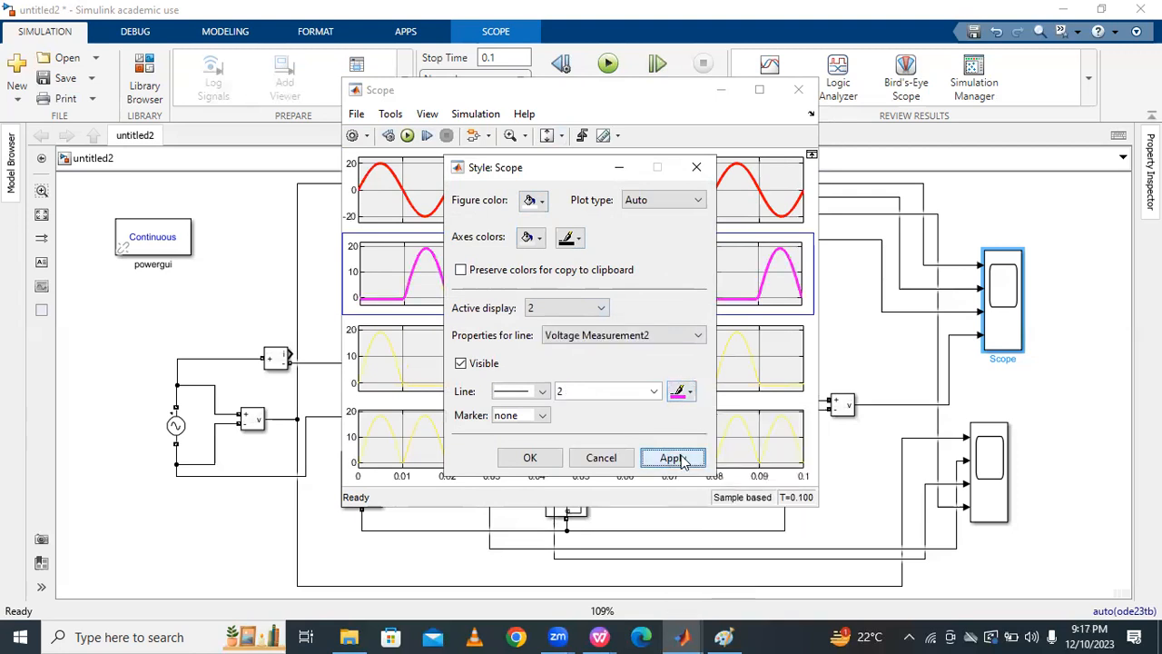
Set the third display's Voltage Measurement3 line to width 3.0 and blue, then apply and close the style settings
{"action": "left_click", "coordinate": [600, 309]}
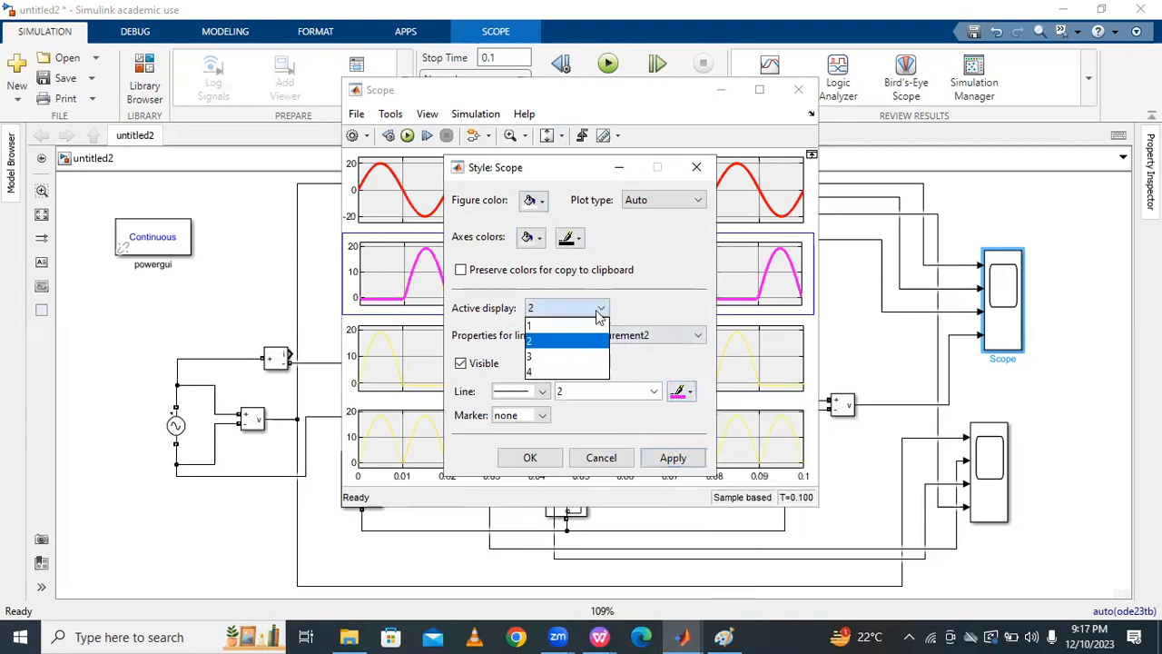
{"action": "left_click", "coordinate": [585, 360]}
{"action": "left_click", "coordinate": [654, 391]}
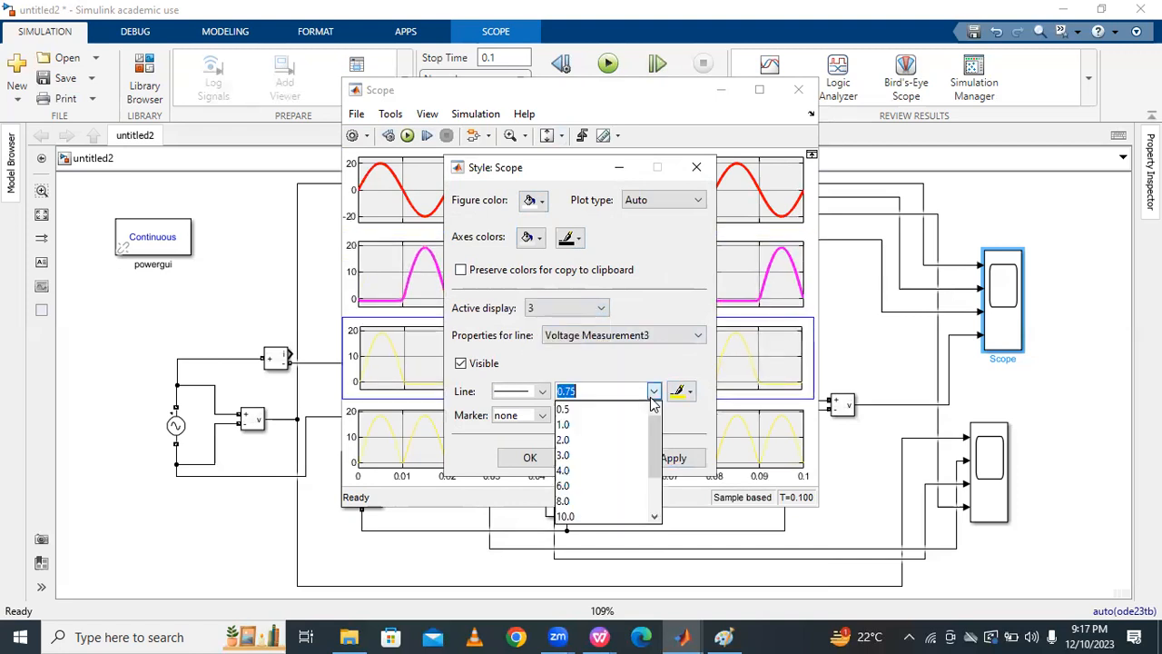
{"action": "left_click", "coordinate": [616, 455]}
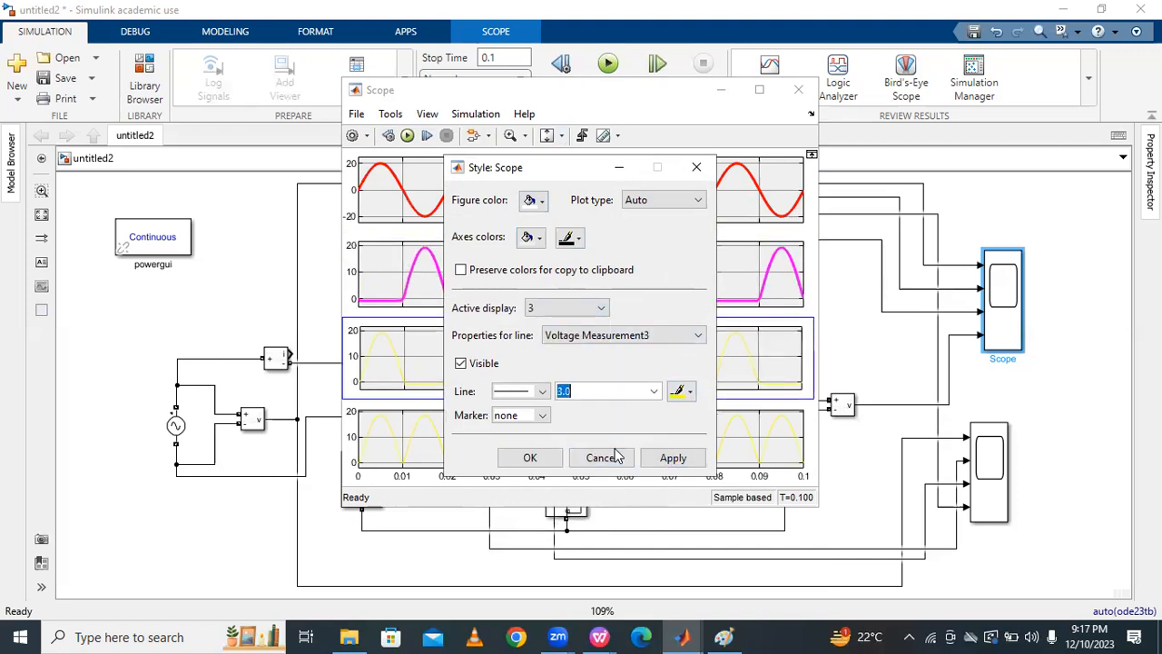
{"action": "left_click", "coordinate": [681, 391]}
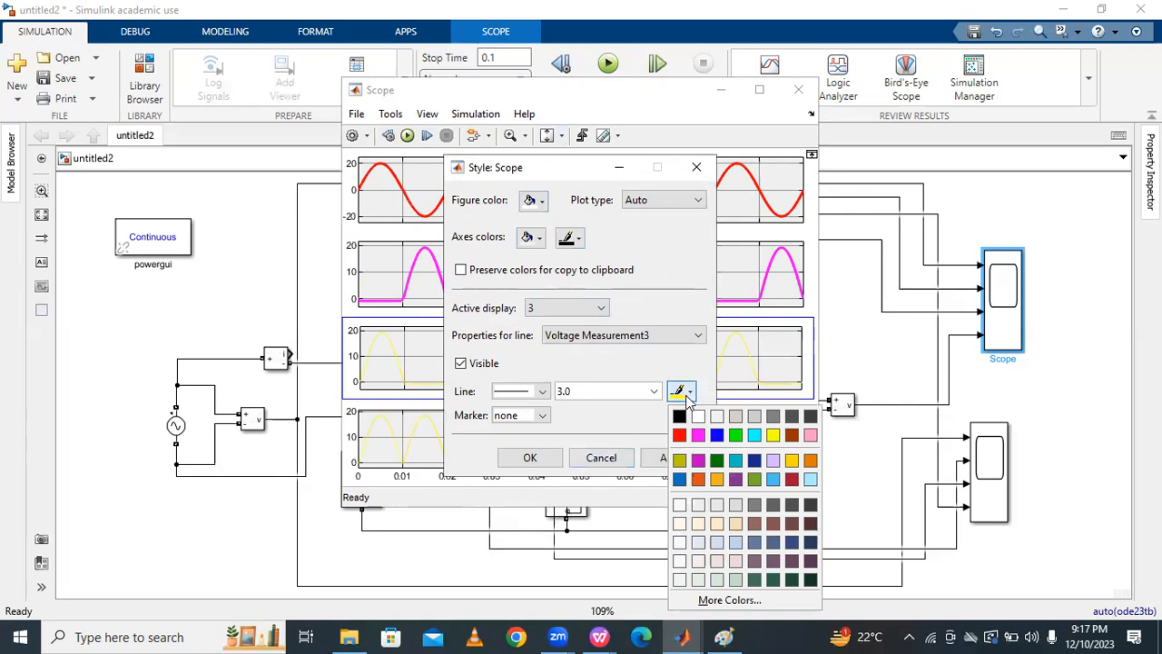
{"action": "left_click", "coordinate": [712, 440]}
{"action": "left_click", "coordinate": [683, 458]}
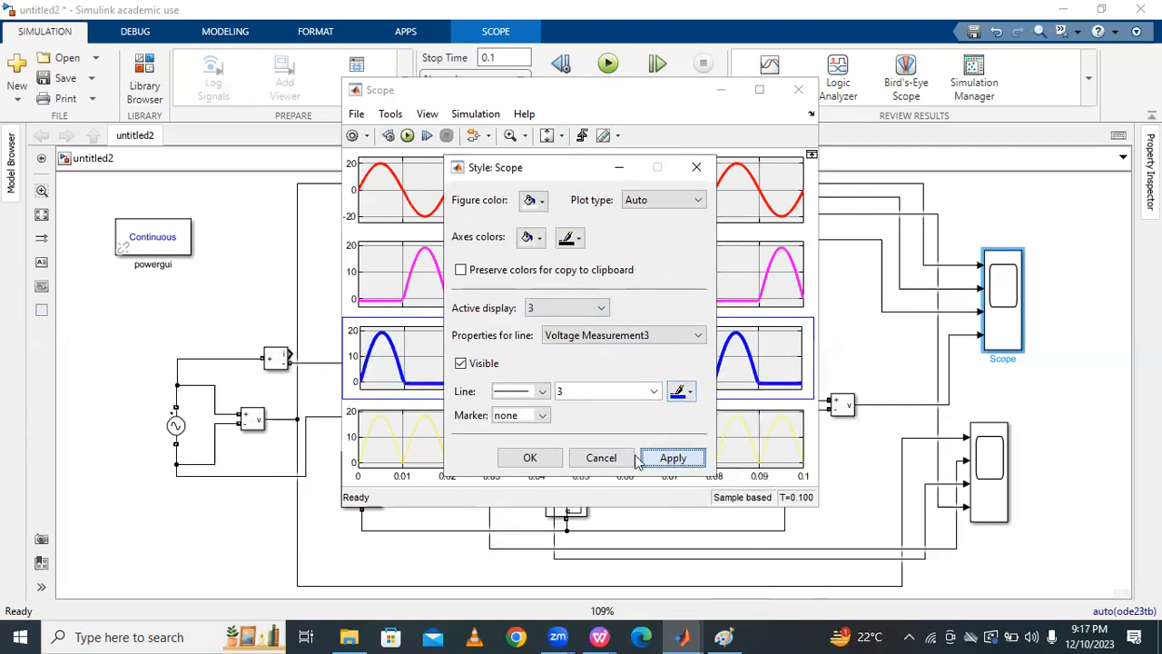
{"action": "left_click", "coordinate": [531, 458]}
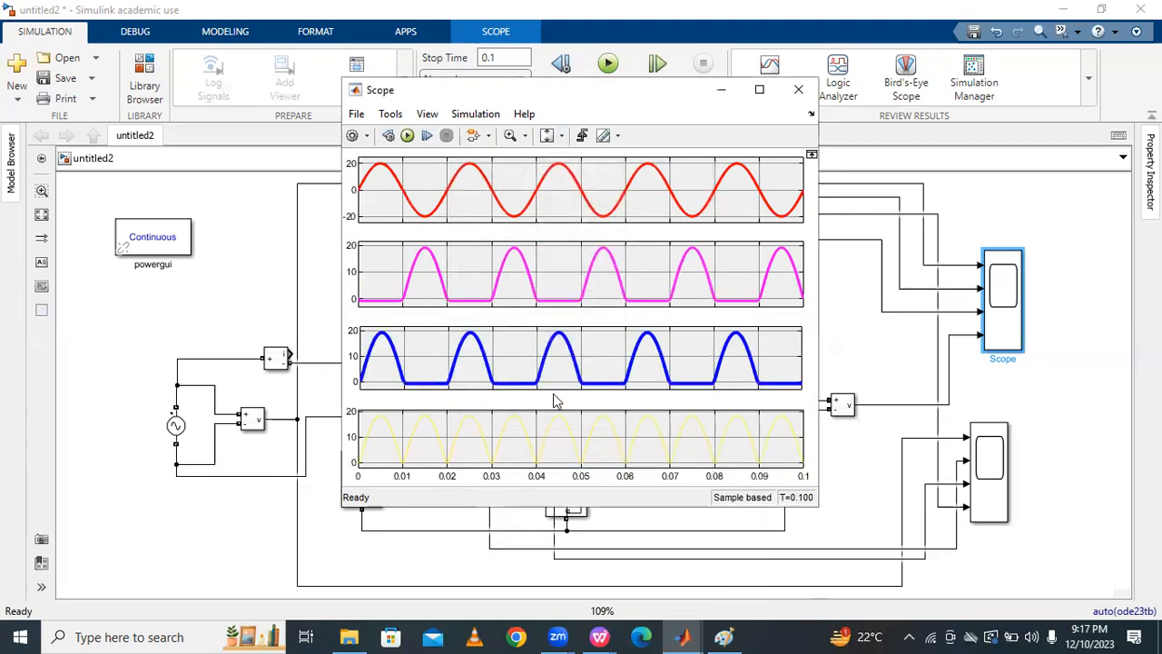
{"action": "left_click", "coordinate": [549, 138]}
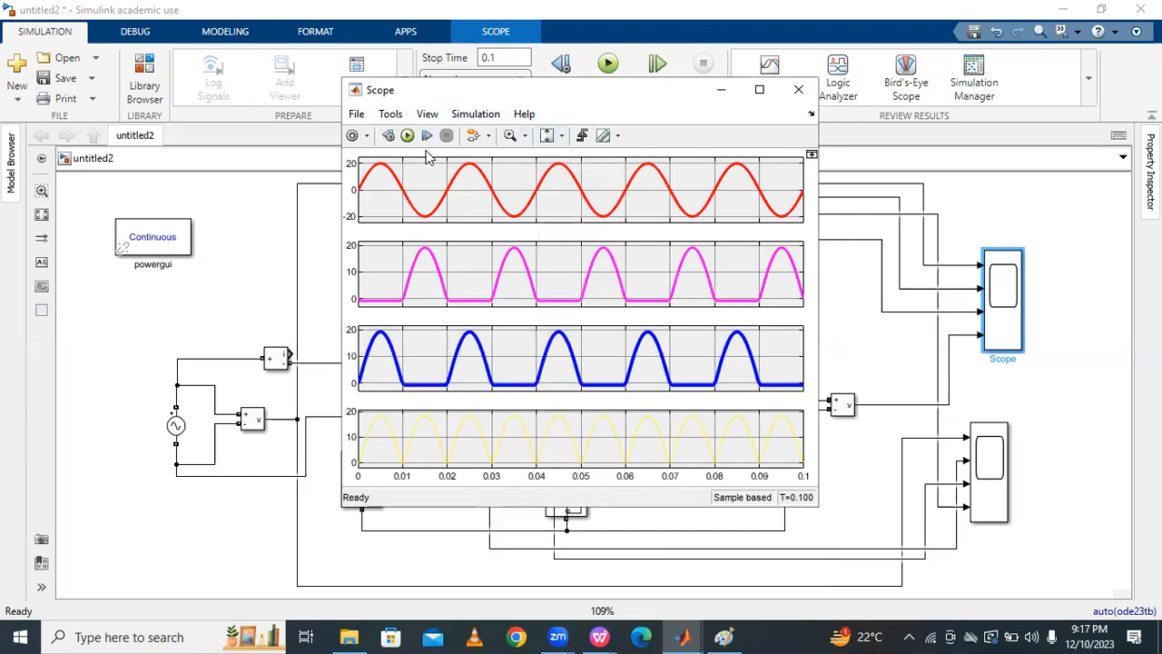
{"action": "left_click", "coordinate": [352, 135]}
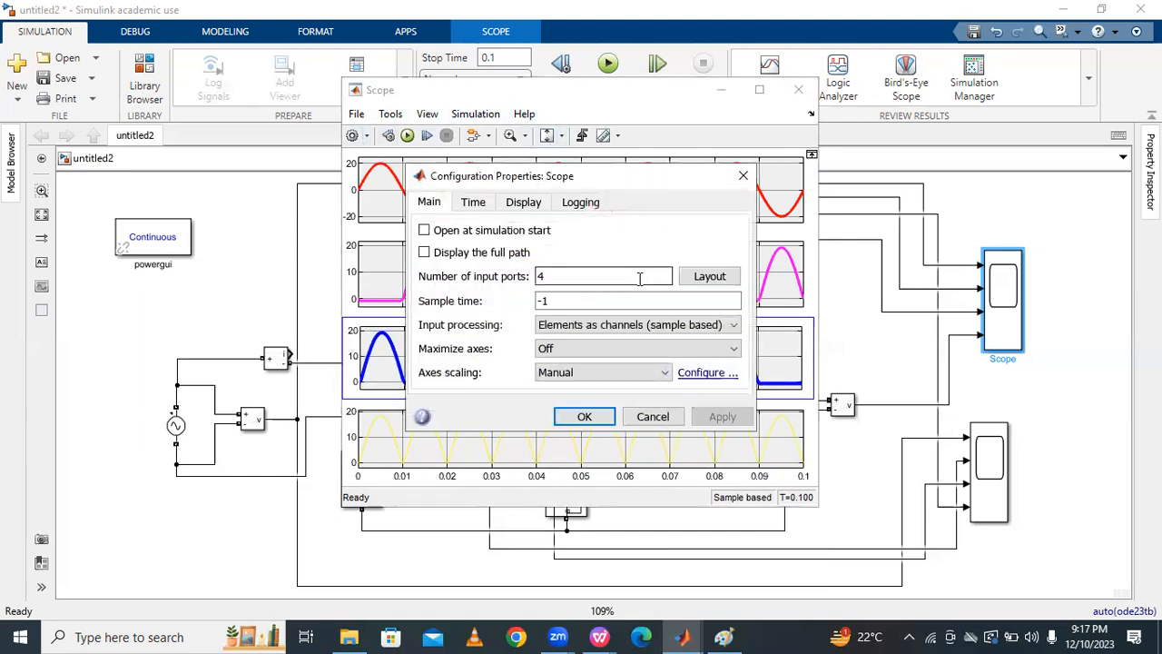
{"action": "left_click", "coordinate": [743, 177]}
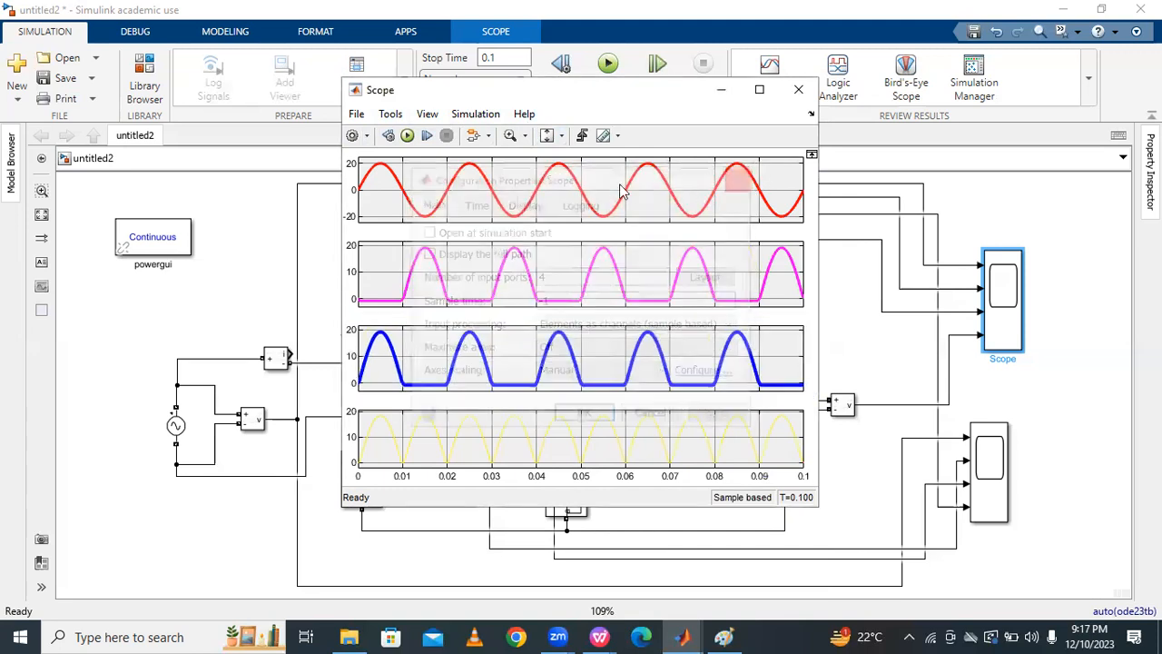
Set the fourth display's Voltage Measurement line to green and width 3.0, then apply and close the style settings
{"action": "left_click", "coordinate": [367, 135]}
{"action": "left_click", "coordinate": [356, 178]}
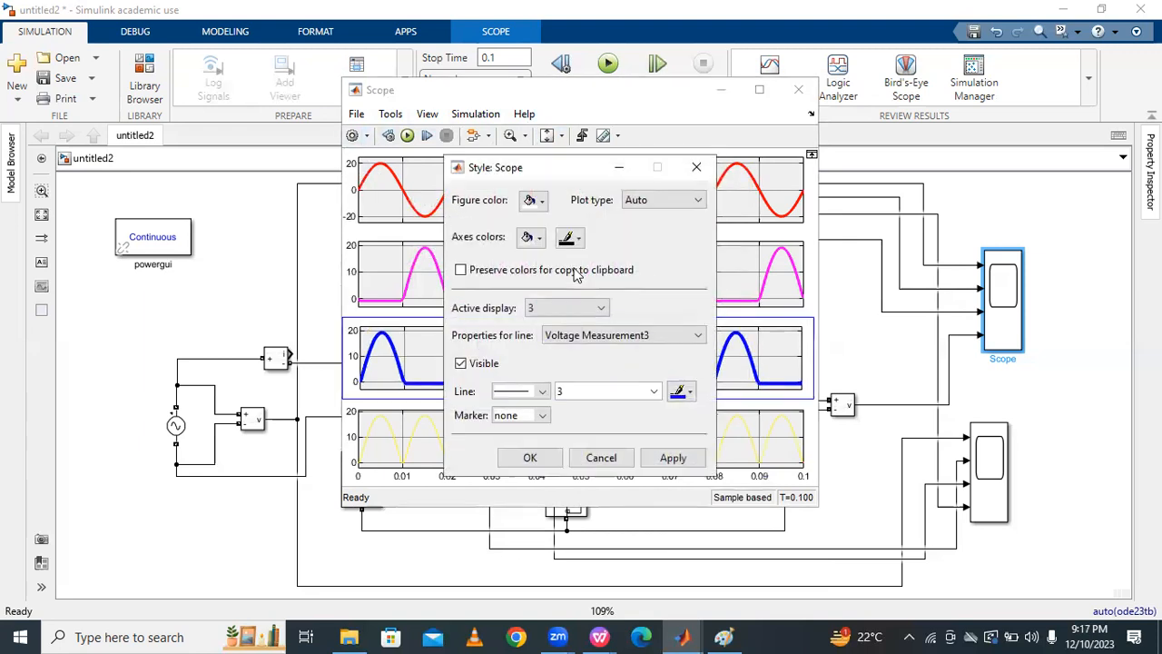
{"action": "left_click", "coordinate": [585, 308]}
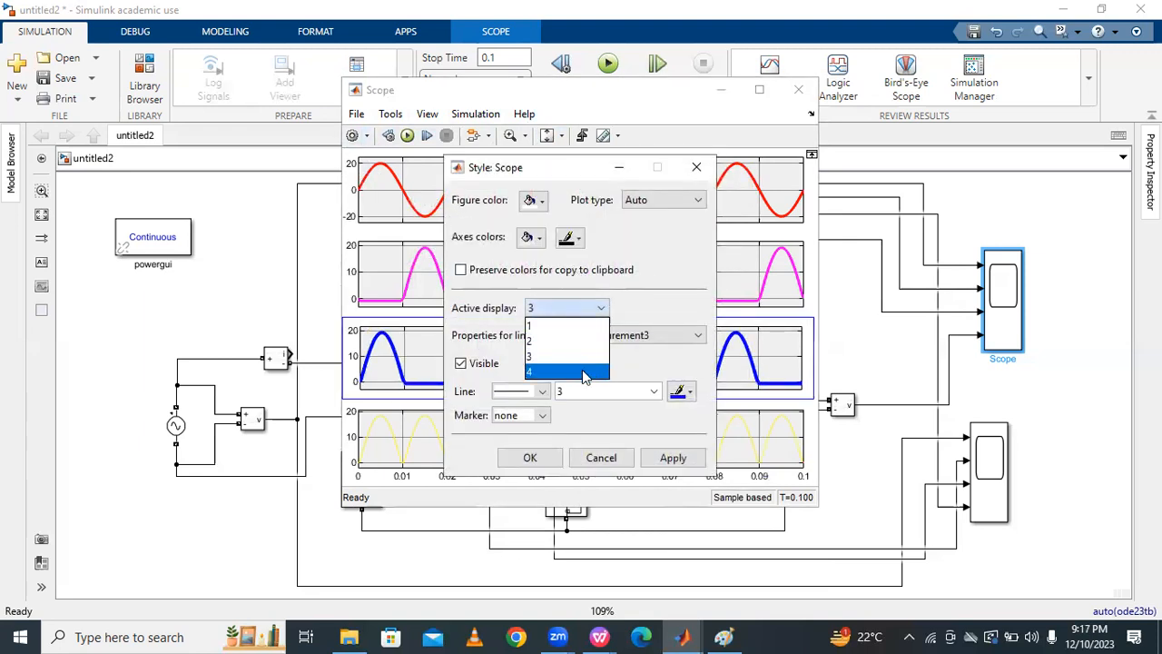
{"action": "left_click", "coordinate": [586, 371]}
{"action": "left_click", "coordinate": [683, 392]}
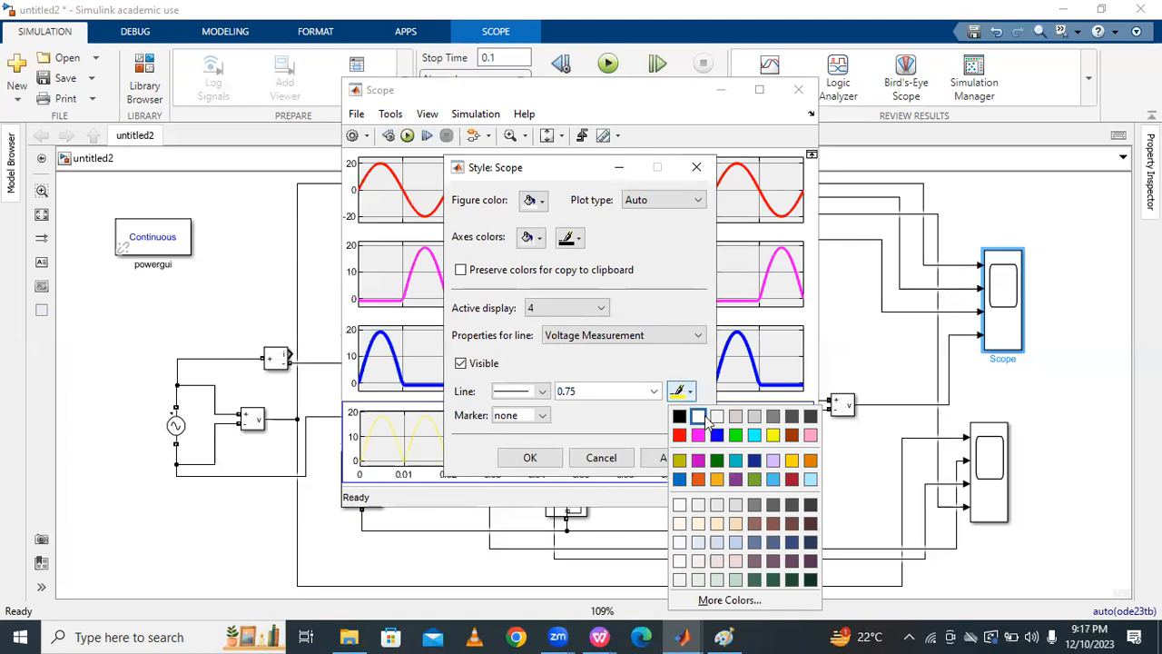
{"action": "left_click", "coordinate": [692, 396]}
{"action": "left_click", "coordinate": [692, 397]}
{"action": "left_click", "coordinate": [741, 436]}
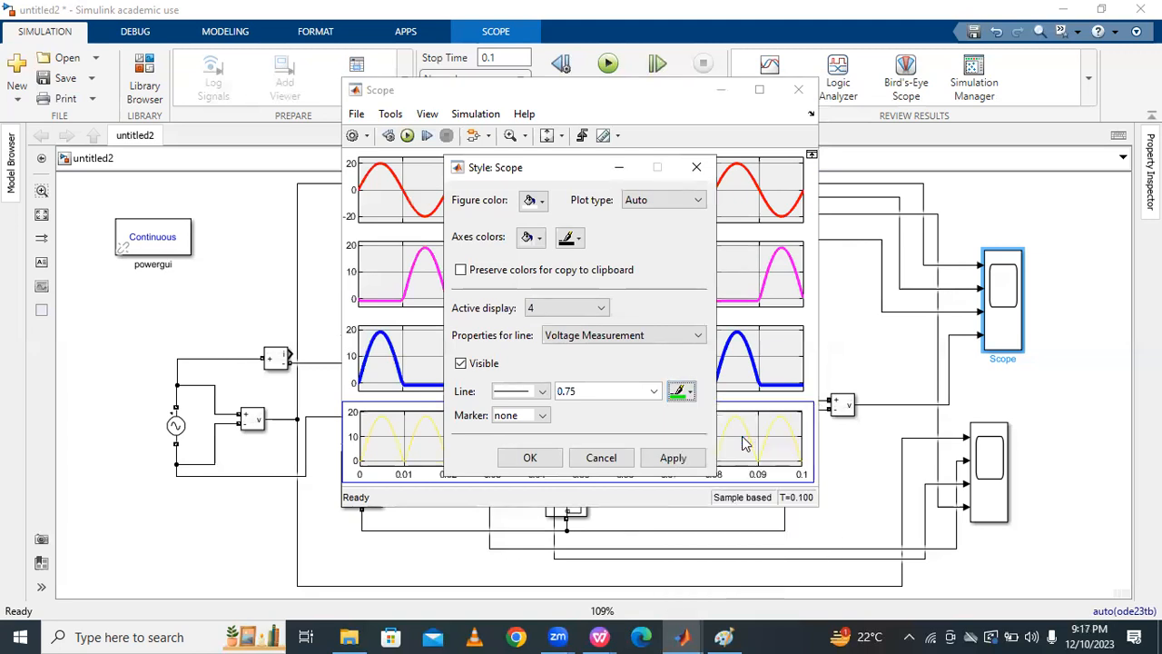
{"action": "left_click", "coordinate": [653, 391]}
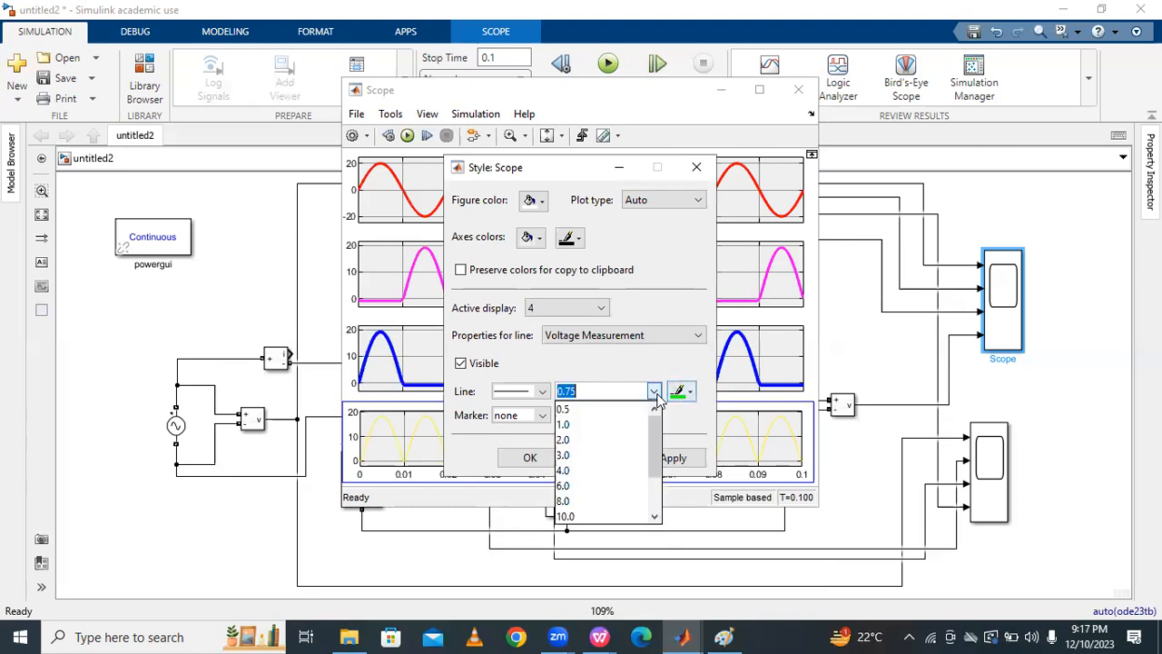
{"action": "left_click", "coordinate": [621, 455]}
{"action": "left_click", "coordinate": [672, 457]}
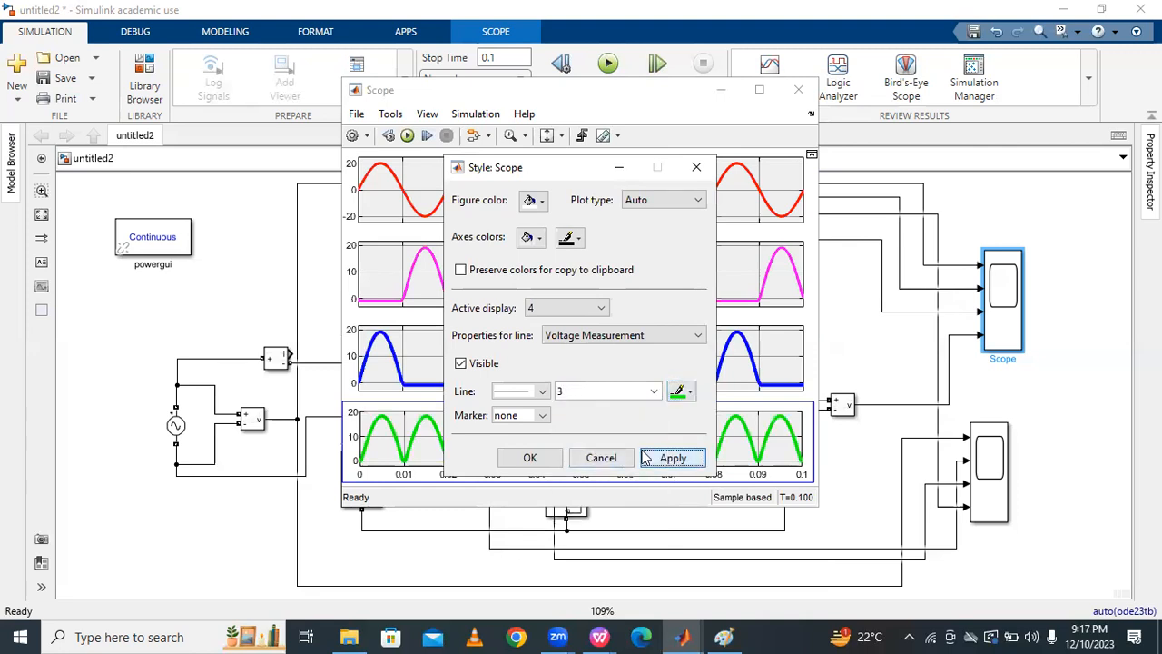
{"action": "left_click", "coordinate": [530, 458]}
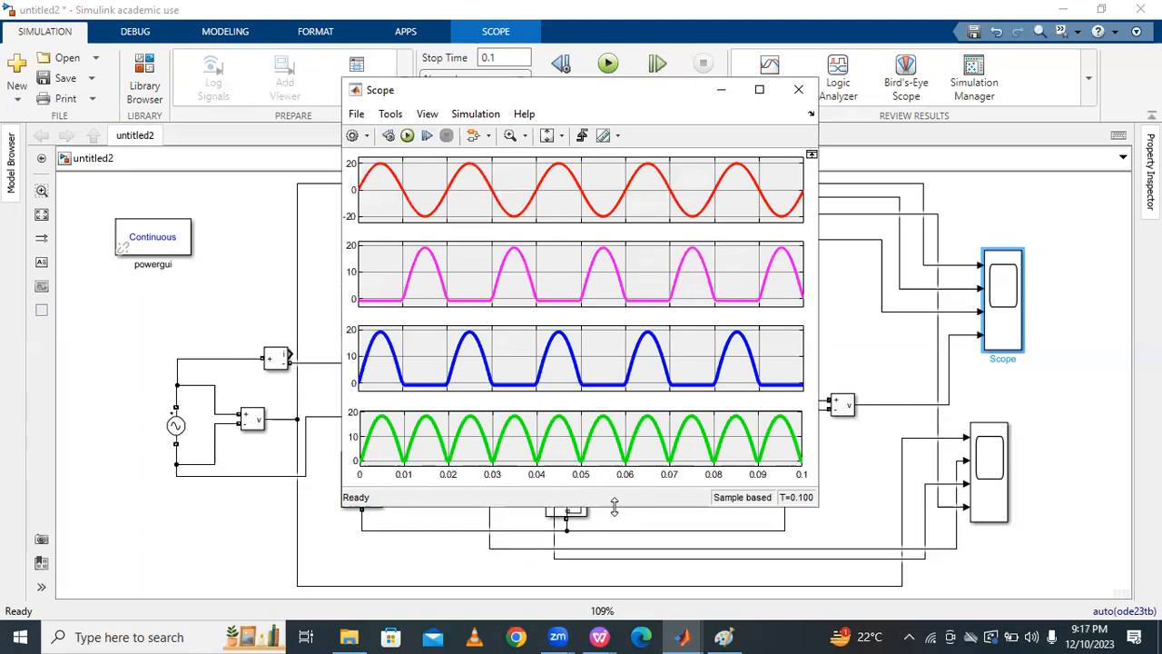
Enlarge the upper scope's window, compare its voltage waveforms with the bridge diodes in the circuit, and close it
{"action": "left_click_drag", "start_coordinate": [613, 507], "coordinate": [616, 562]}
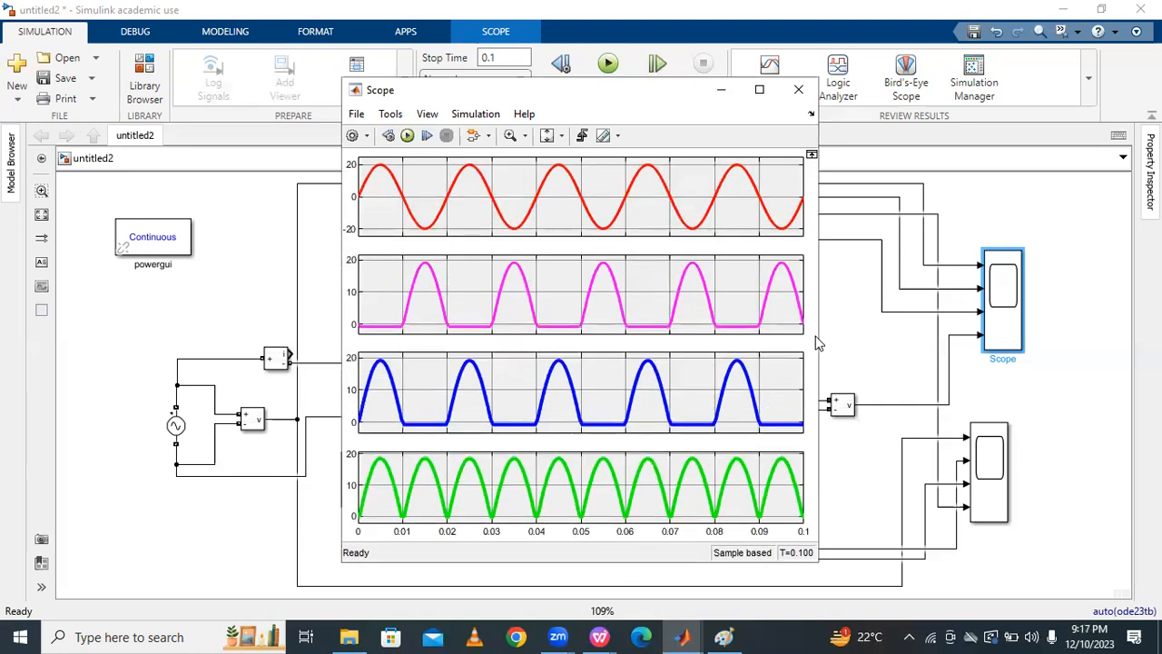
{"action": "left_click_drag", "start_coordinate": [818, 335], "coordinate": [874, 335]}
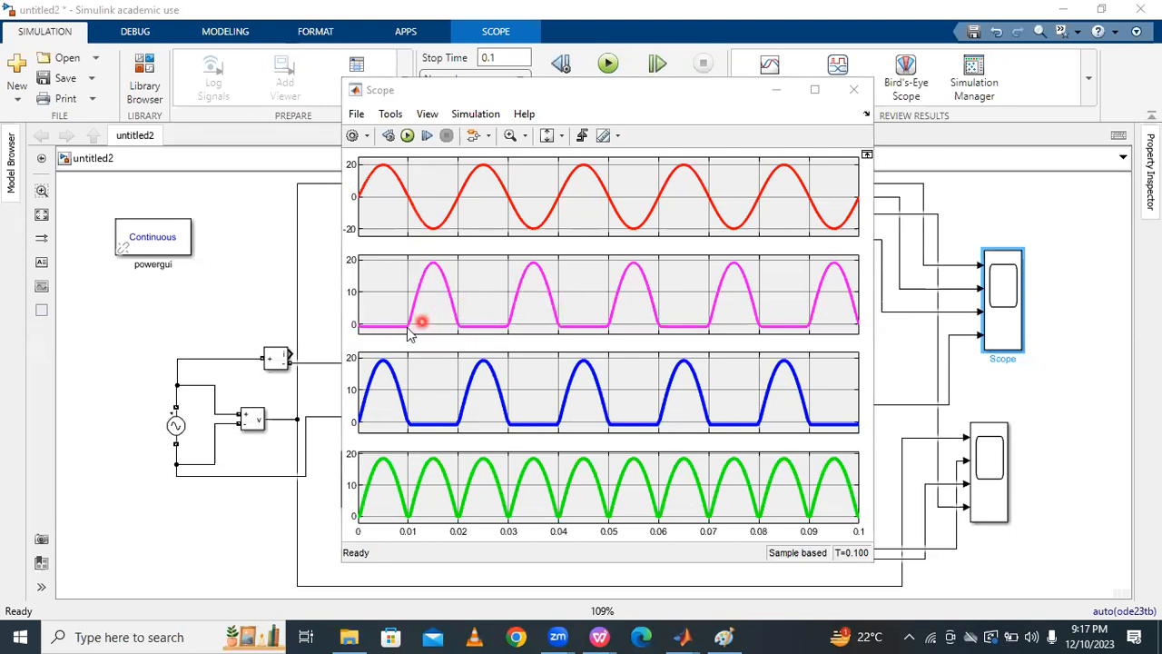
{"action": "left_click", "coordinate": [623, 105]}
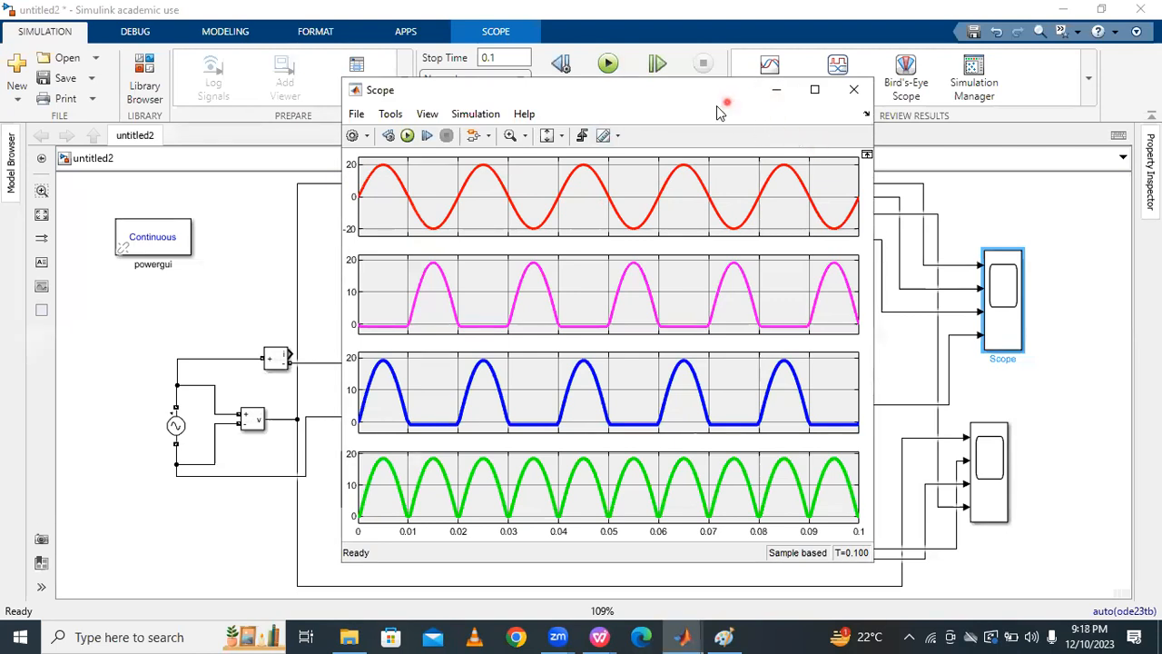
{"action": "left_click_drag", "start_coordinate": [718, 109], "coordinate": [1008, 125]}
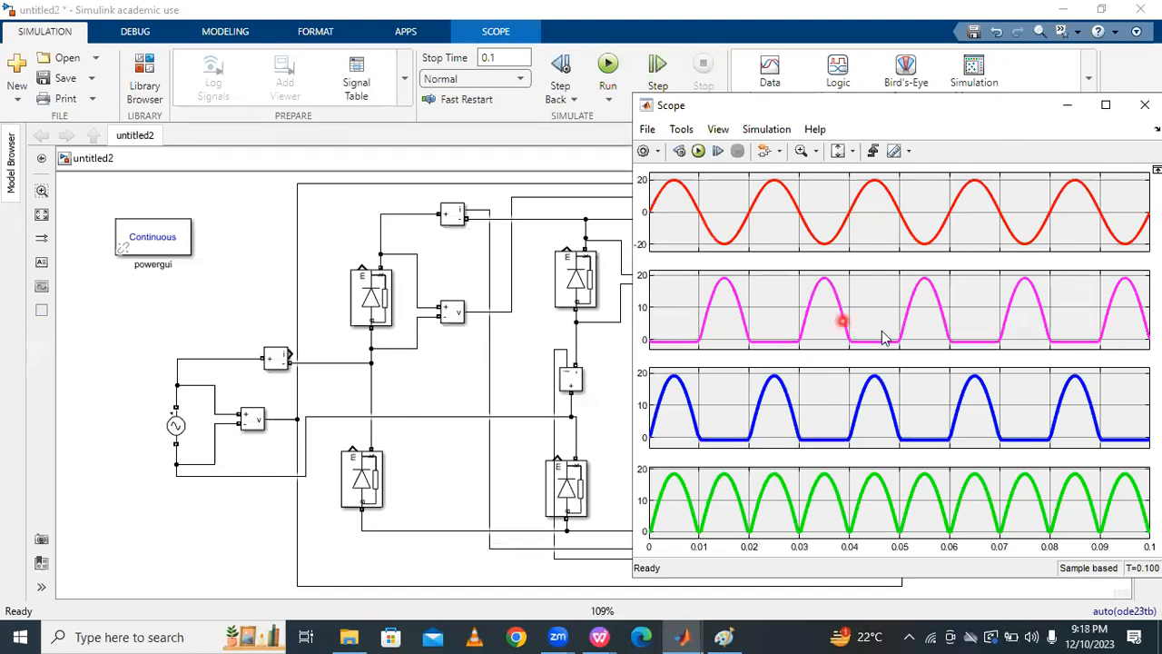
{"action": "left_click", "coordinate": [565, 516]}
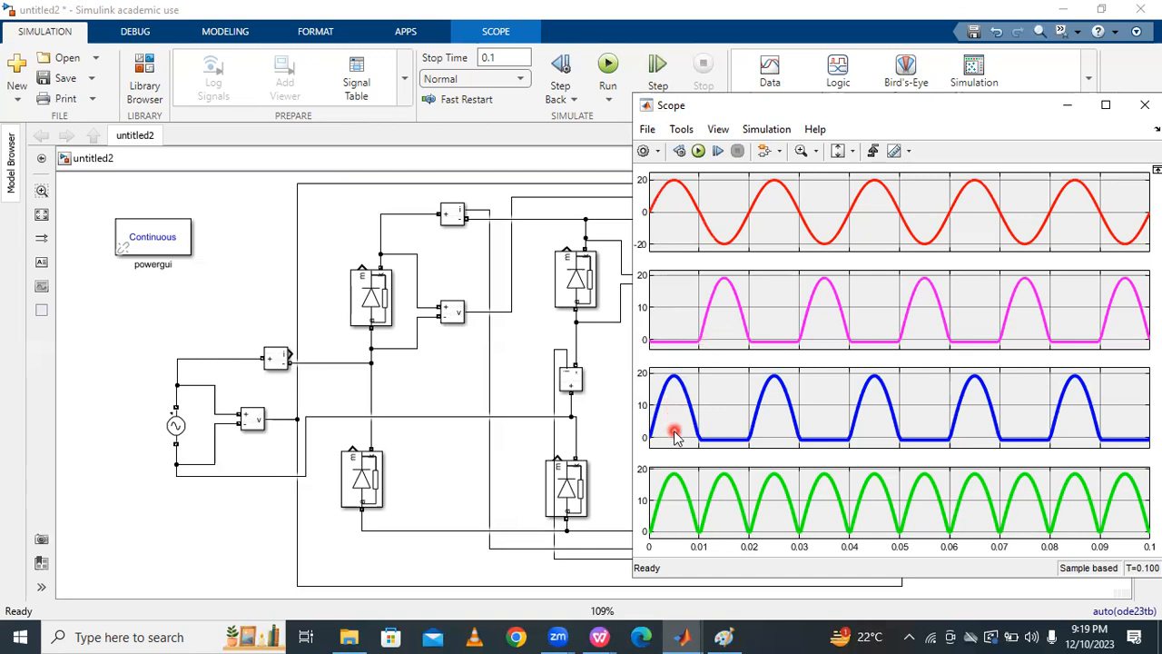
{"action": "left_click", "coordinate": [375, 491]}
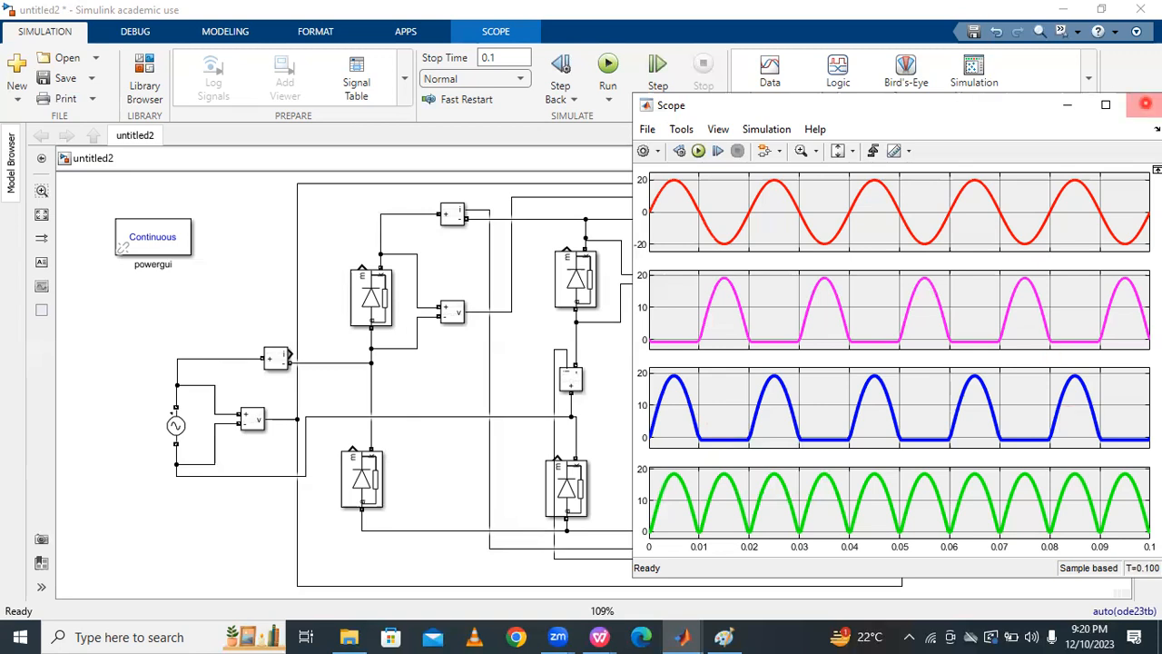
{"action": "left_click", "coordinate": [1145, 105]}
{"action": "left_click", "coordinate": [1049, 414]}
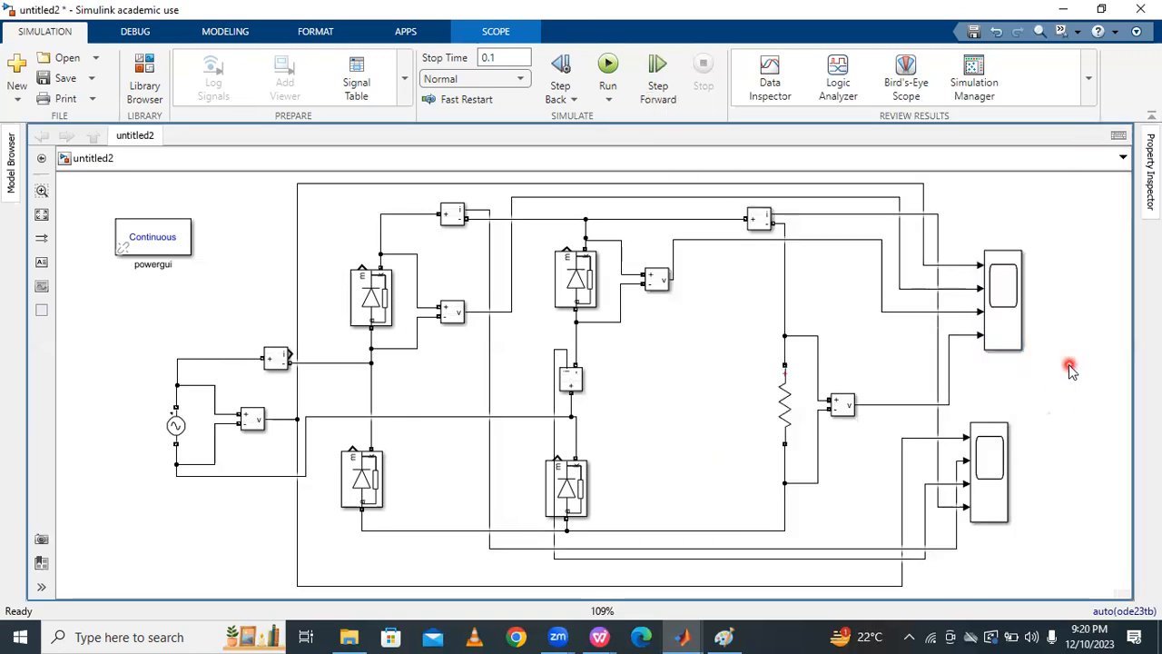
Open the lower scope, lay it out as four stacked displays, and autoscale their axes to the waveforms
{"action": "left_click", "coordinate": [990, 474]}
{"action": "double_click", "coordinate": [990, 474]}
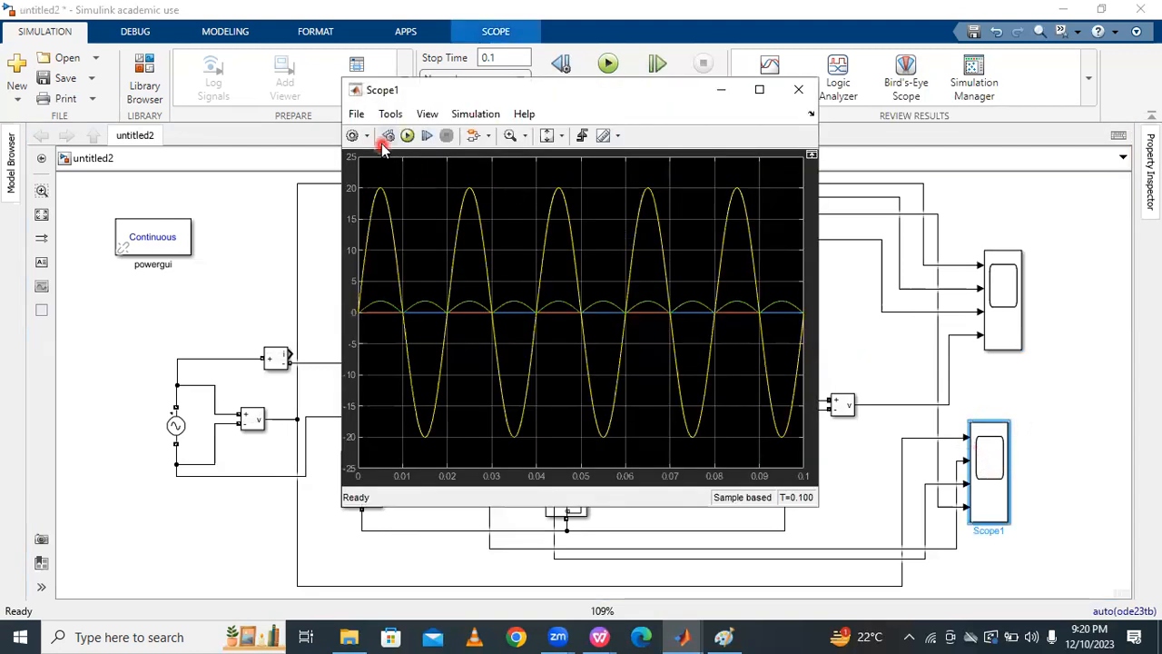
{"action": "left_click", "coordinate": [370, 138]}
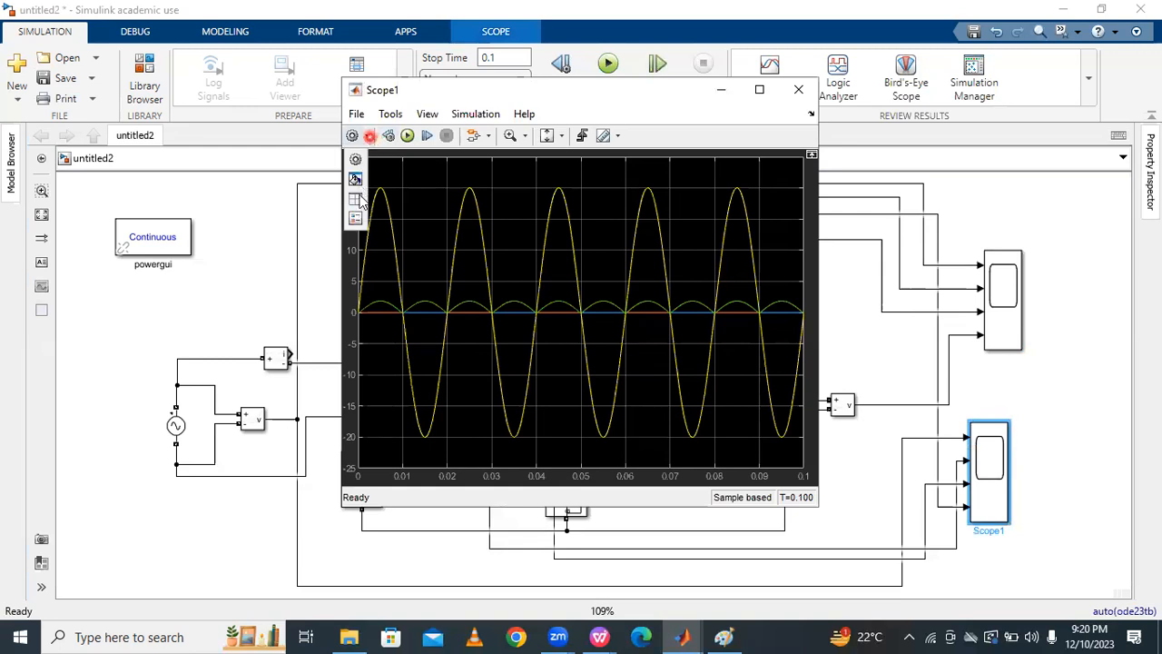
{"action": "left_click", "coordinate": [359, 199]}
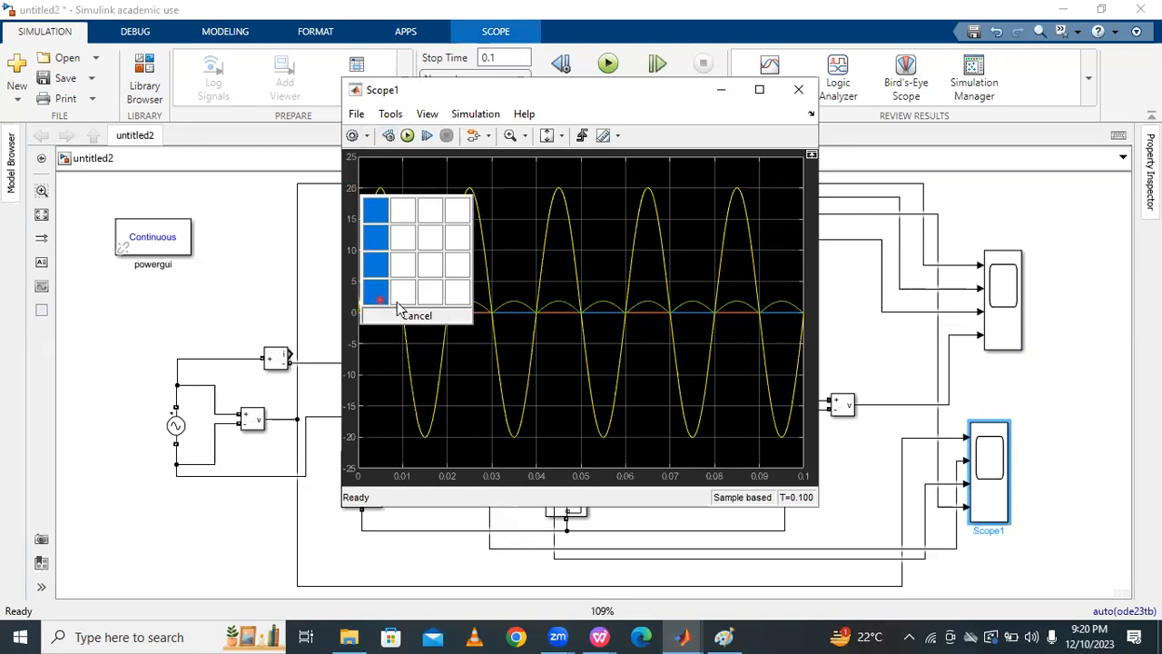
{"action": "left_click", "coordinate": [395, 301]}
{"action": "left_click", "coordinate": [587, 212]}
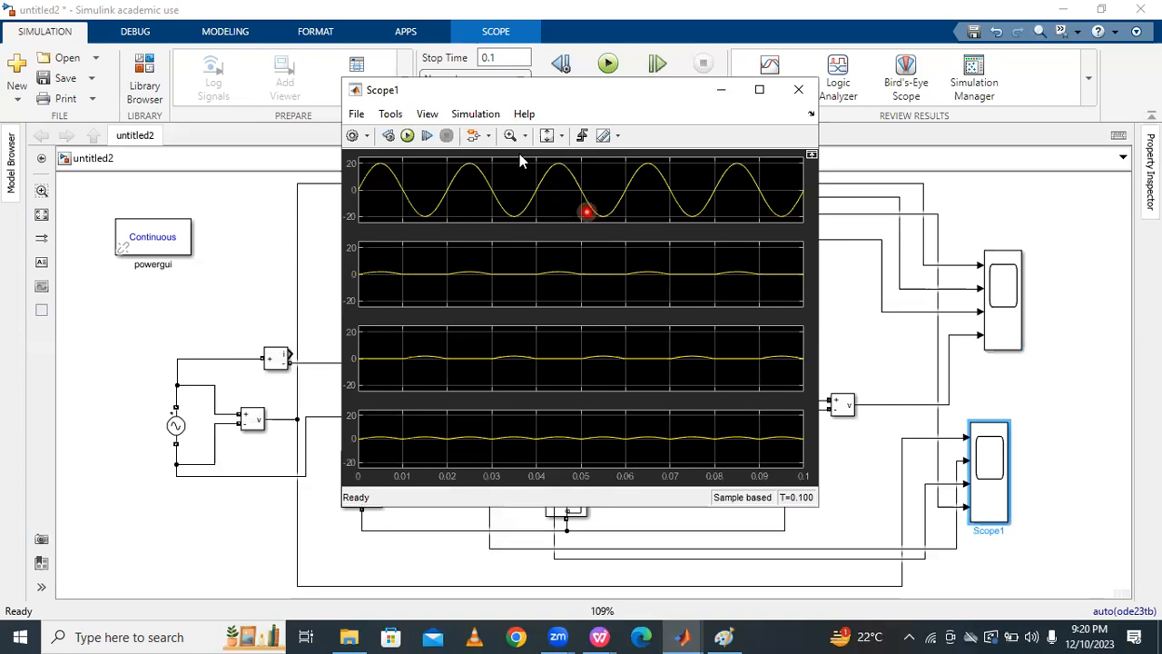
{"action": "left_click", "coordinate": [546, 140]}
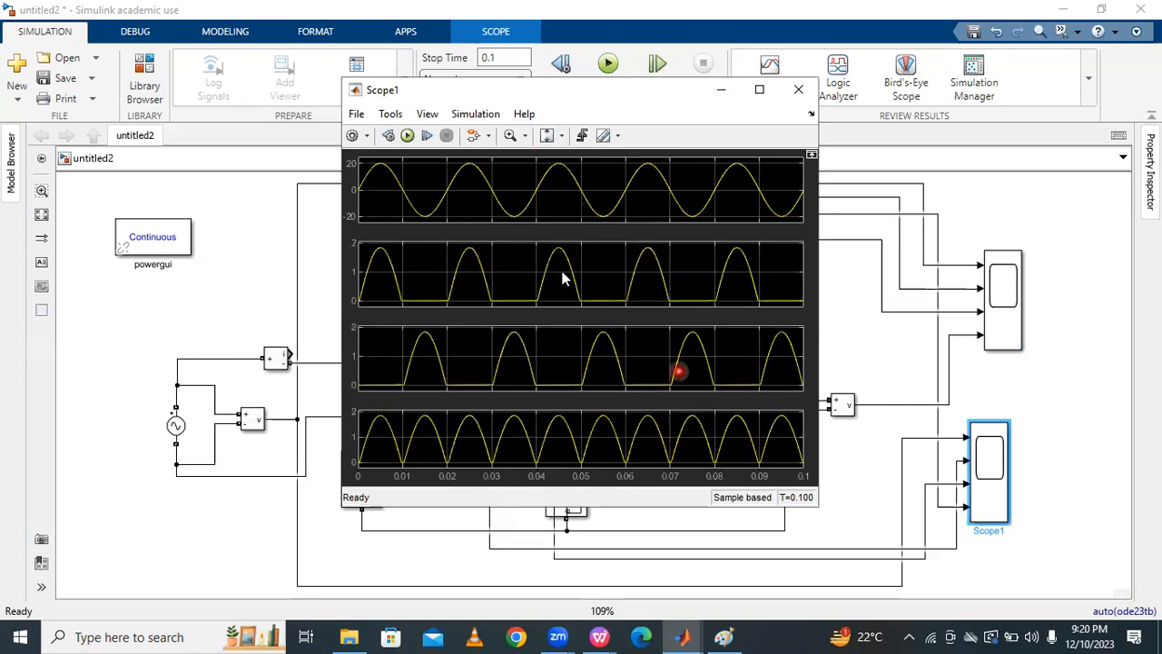
Style the lower scope with a white figure colour, white axes background and black axes lines
{"action": "left_click", "coordinate": [356, 179]}
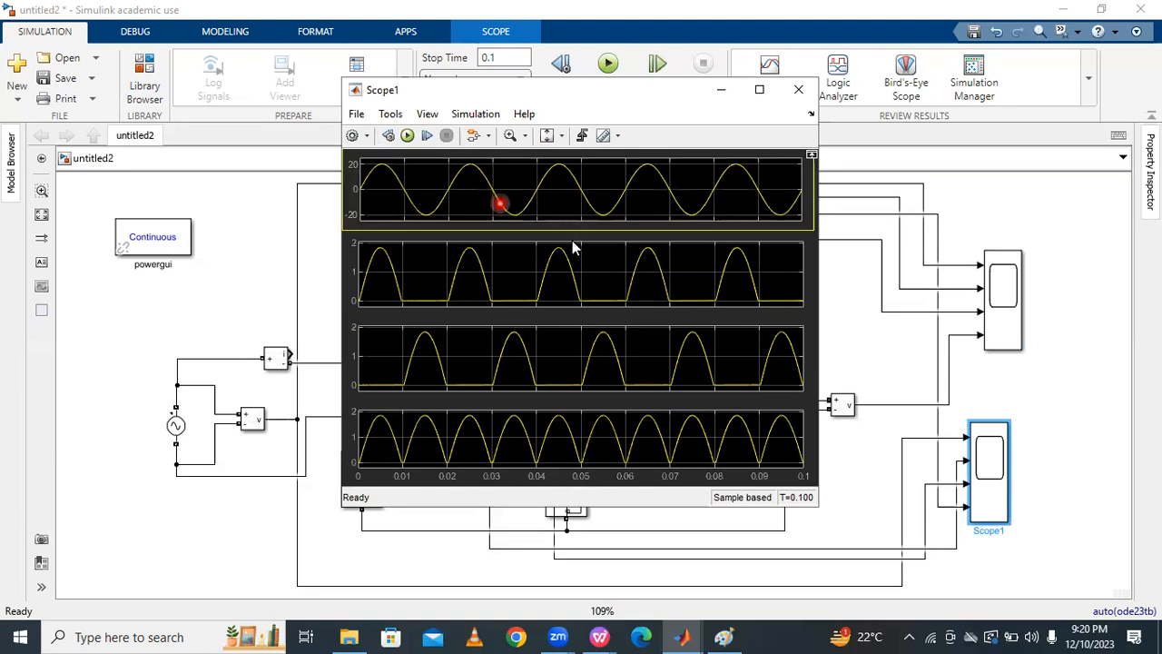
{"action": "left_click", "coordinate": [542, 201]}
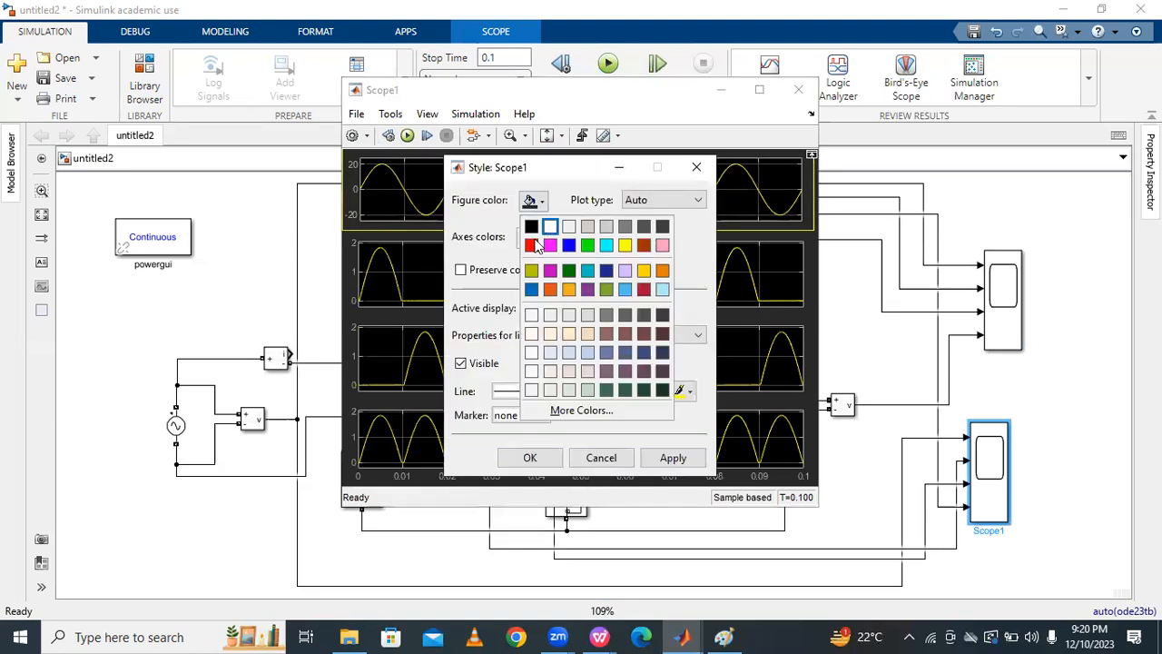
{"action": "left_click", "coordinate": [535, 245]}
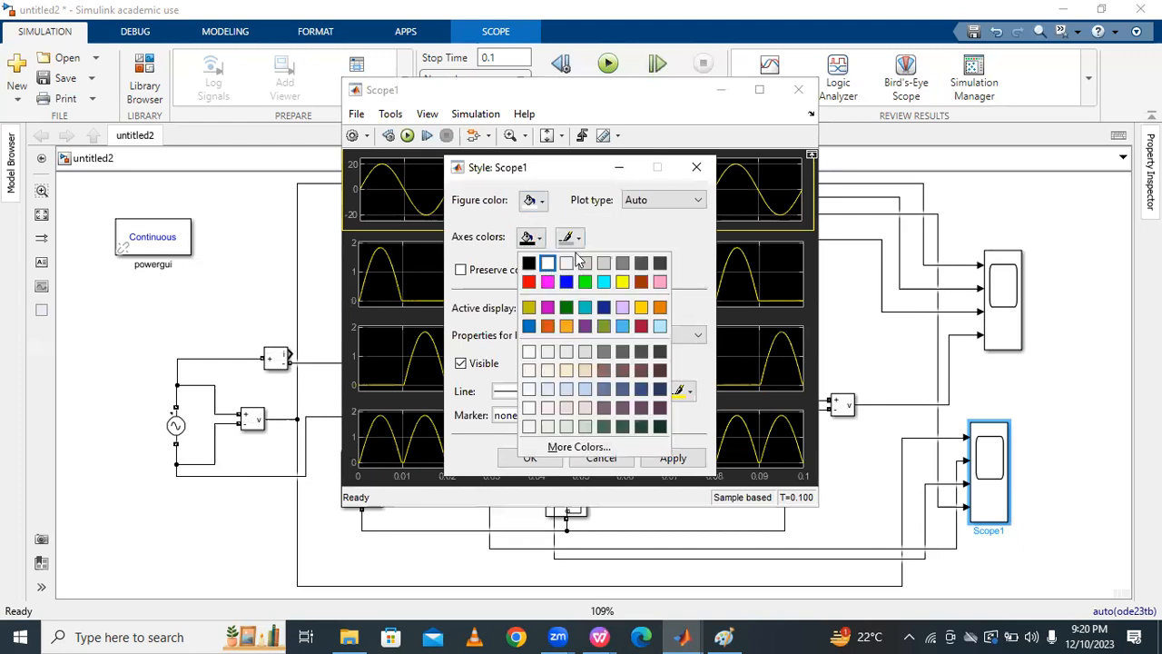
{"action": "left_click", "coordinate": [574, 242]}
{"action": "left_click", "coordinate": [572, 240]}
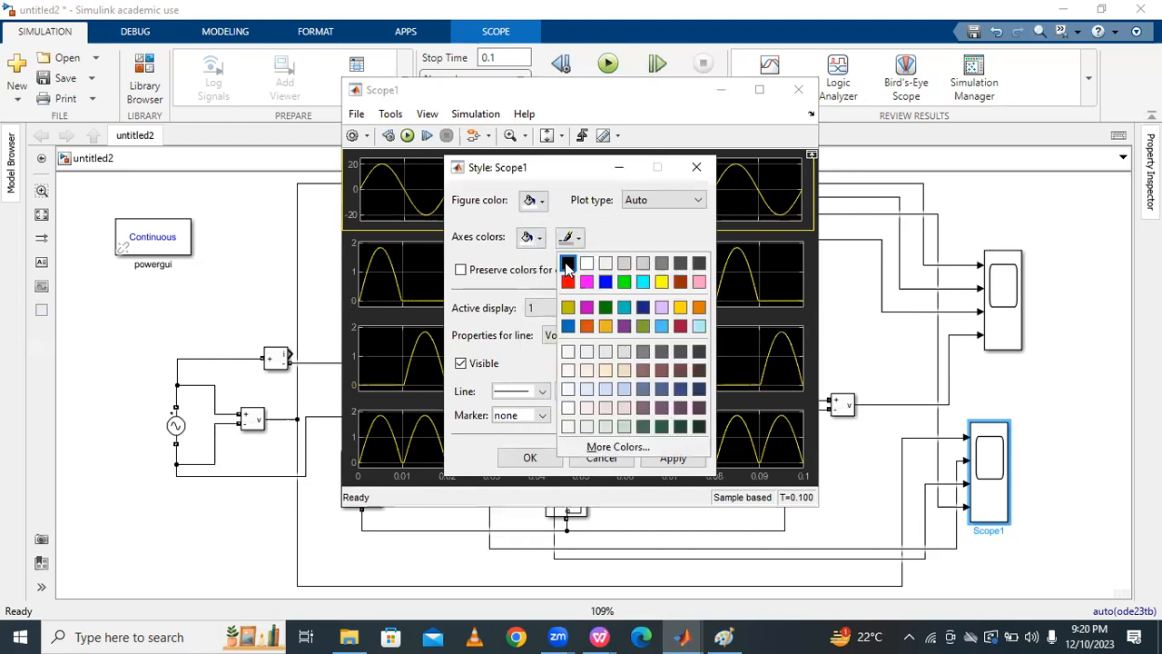
{"action": "left_click", "coordinate": [567, 263]}
{"action": "left_click", "coordinate": [527, 241]}
{"action": "left_click", "coordinate": [579, 237]}
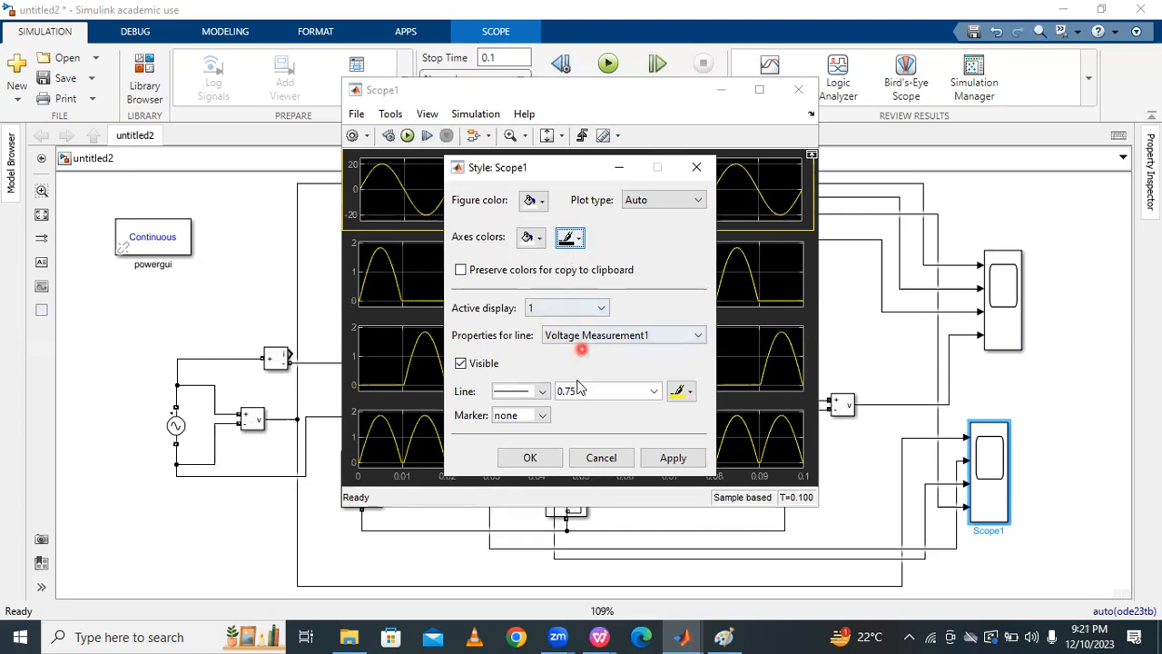
Set the first display's Voltage Measurement1 line to width 3.0 and red, then apply and close the style settings
{"action": "left_click", "coordinate": [650, 396]}
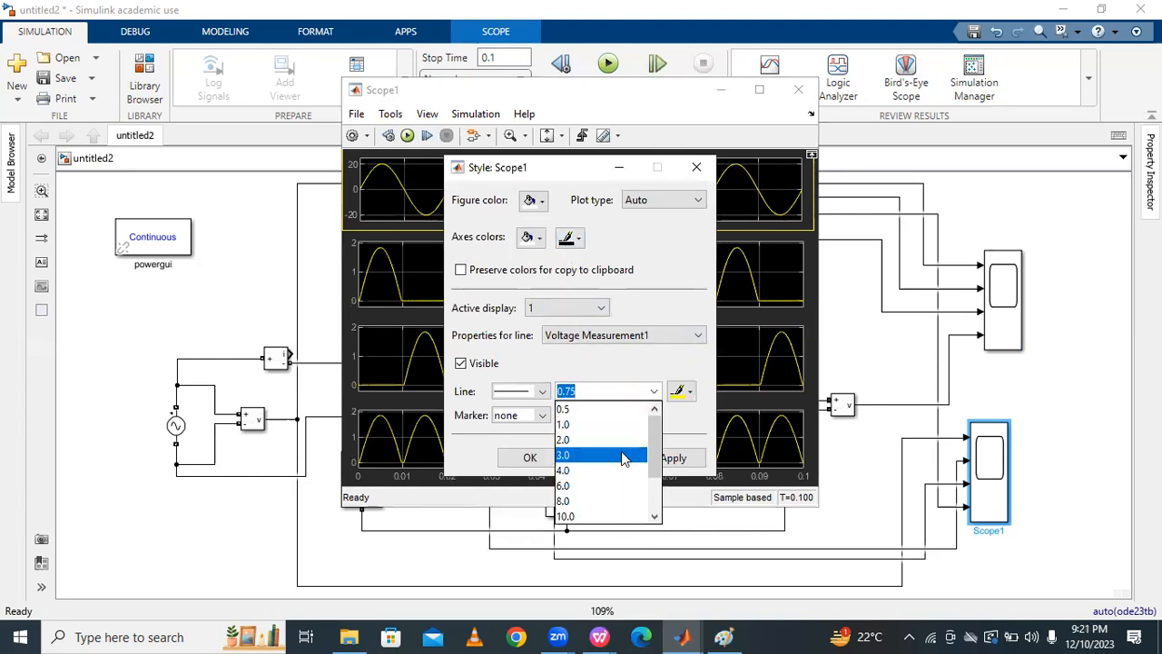
{"action": "left_click", "coordinate": [602, 452]}
{"action": "left_click", "coordinate": [694, 397]}
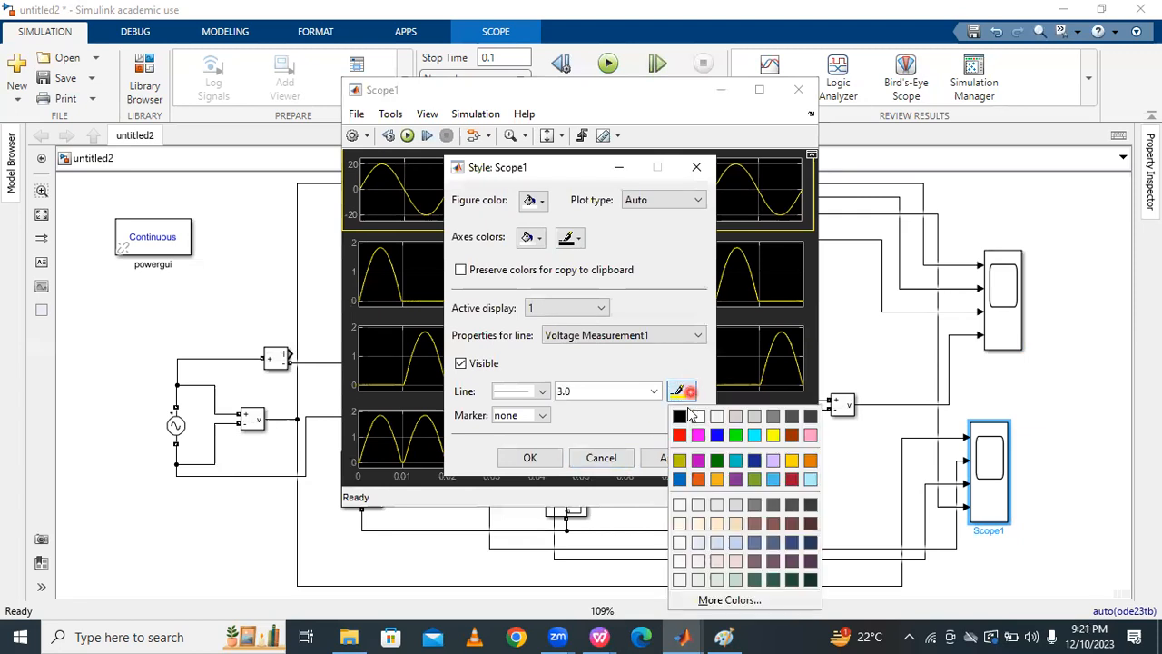
{"action": "left_click", "coordinate": [677, 420]}
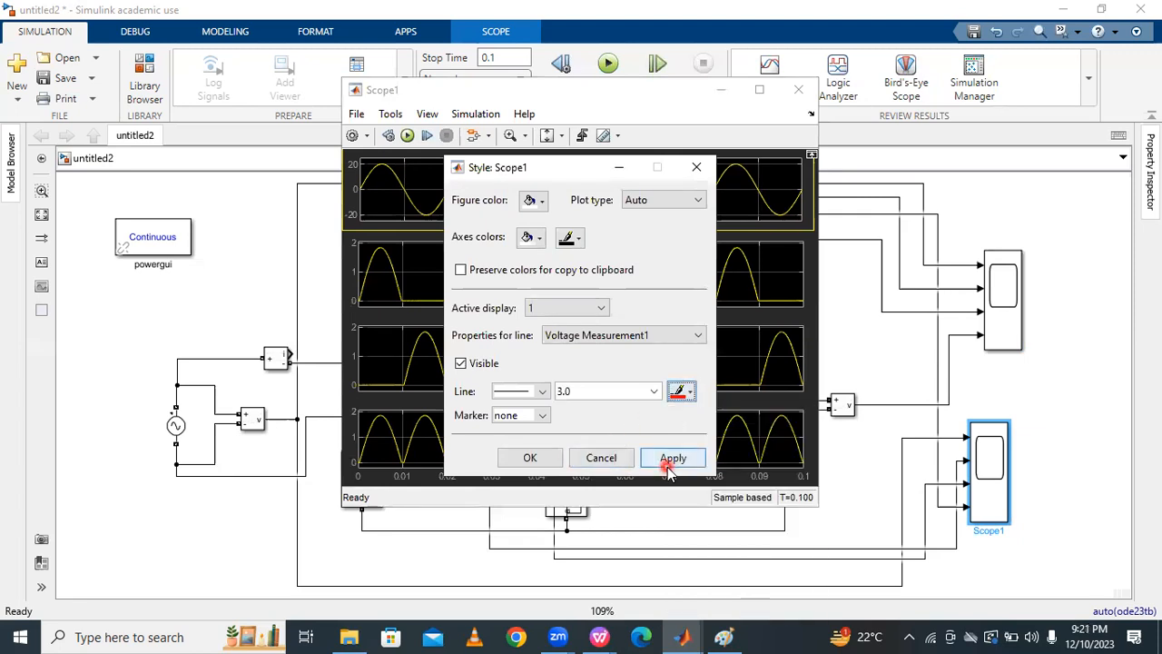
{"action": "left_click", "coordinate": [670, 459]}
{"action": "left_click", "coordinate": [530, 458]}
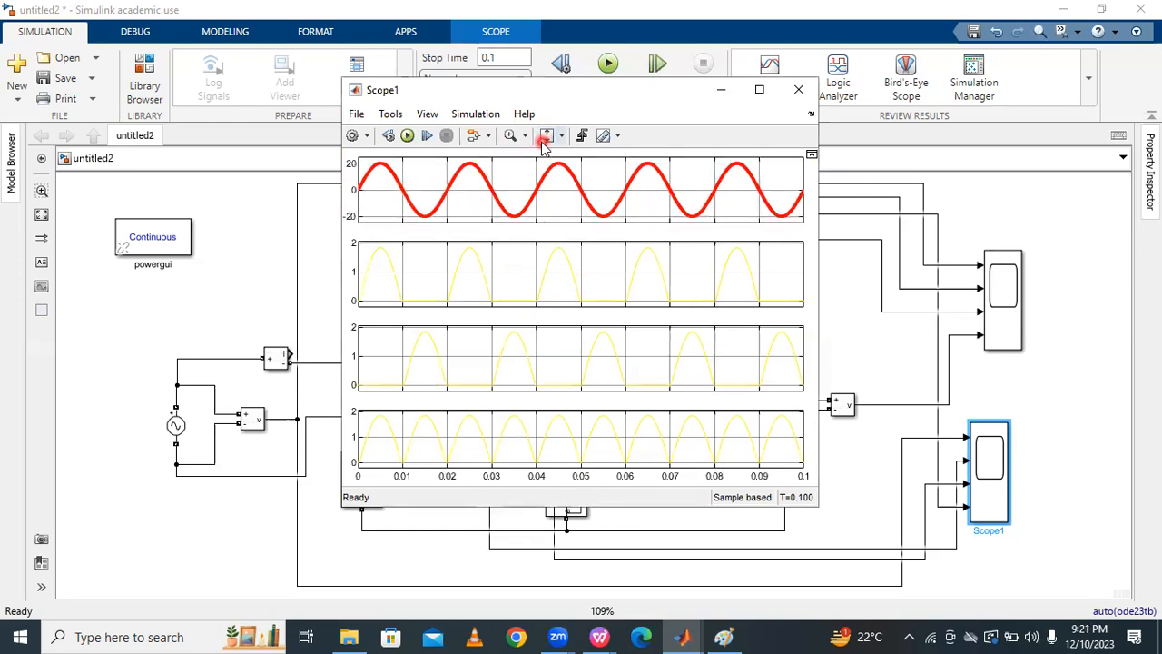
Set the second display's Current Measurement1 line to width 2.0 and magenta, and apply the style
{"action": "left_click", "coordinate": [367, 136]}
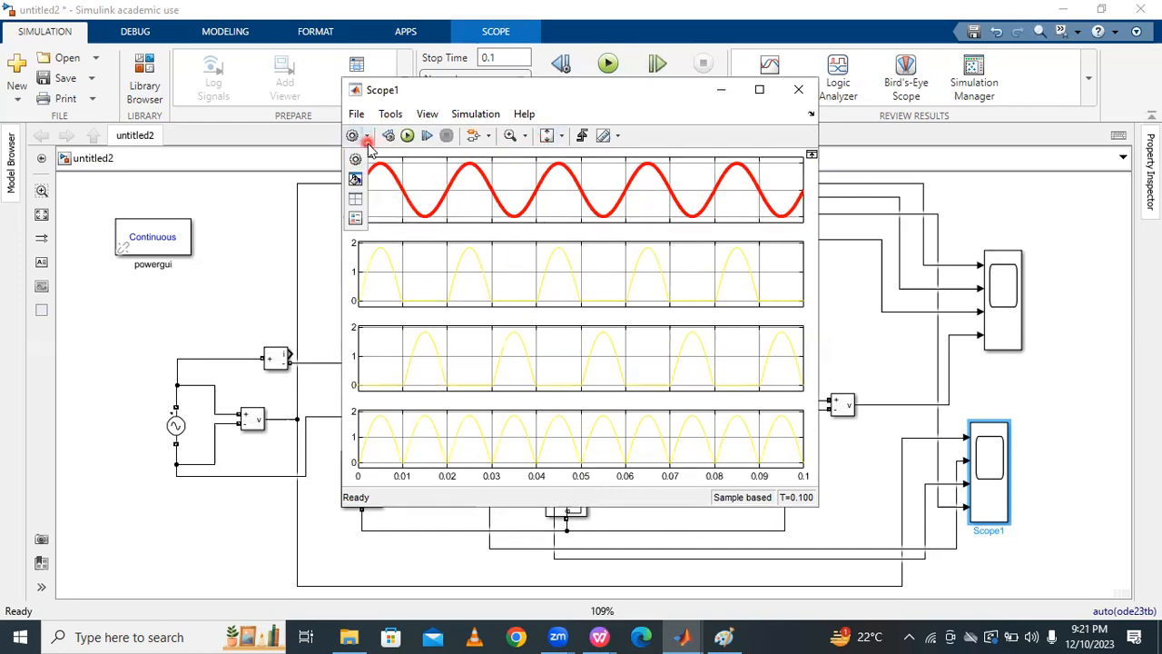
{"action": "left_click", "coordinate": [357, 178]}
{"action": "left_click", "coordinate": [586, 307]}
{"action": "left_click", "coordinate": [586, 340]}
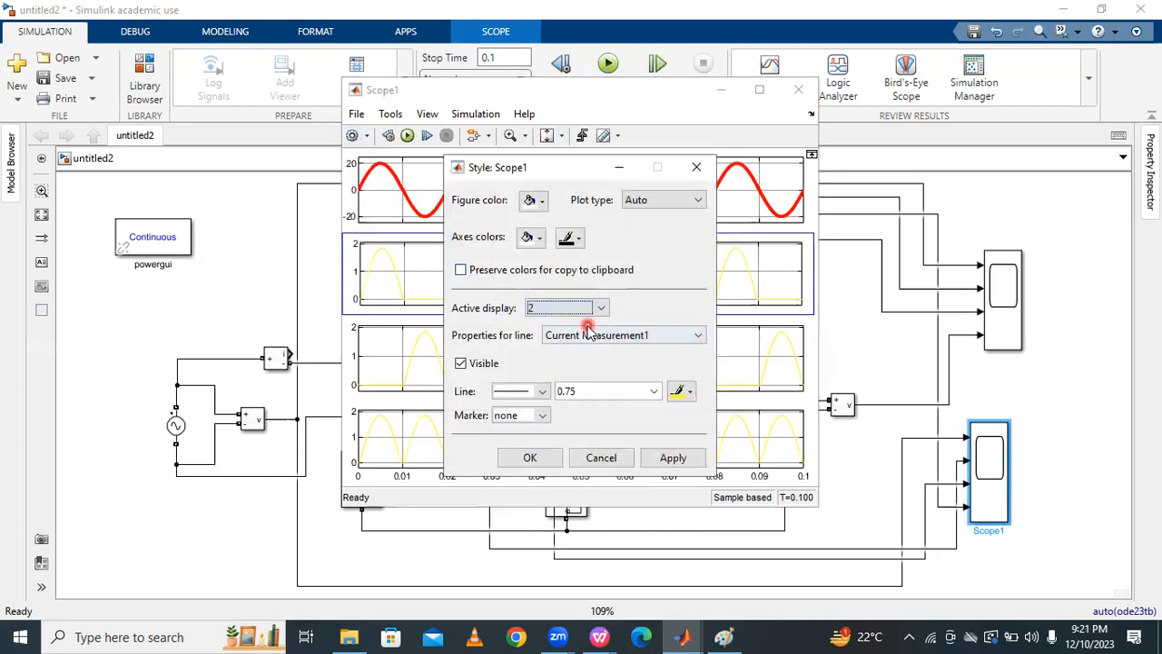
{"action": "left_click", "coordinate": [654, 391]}
{"action": "left_click", "coordinate": [618, 446]}
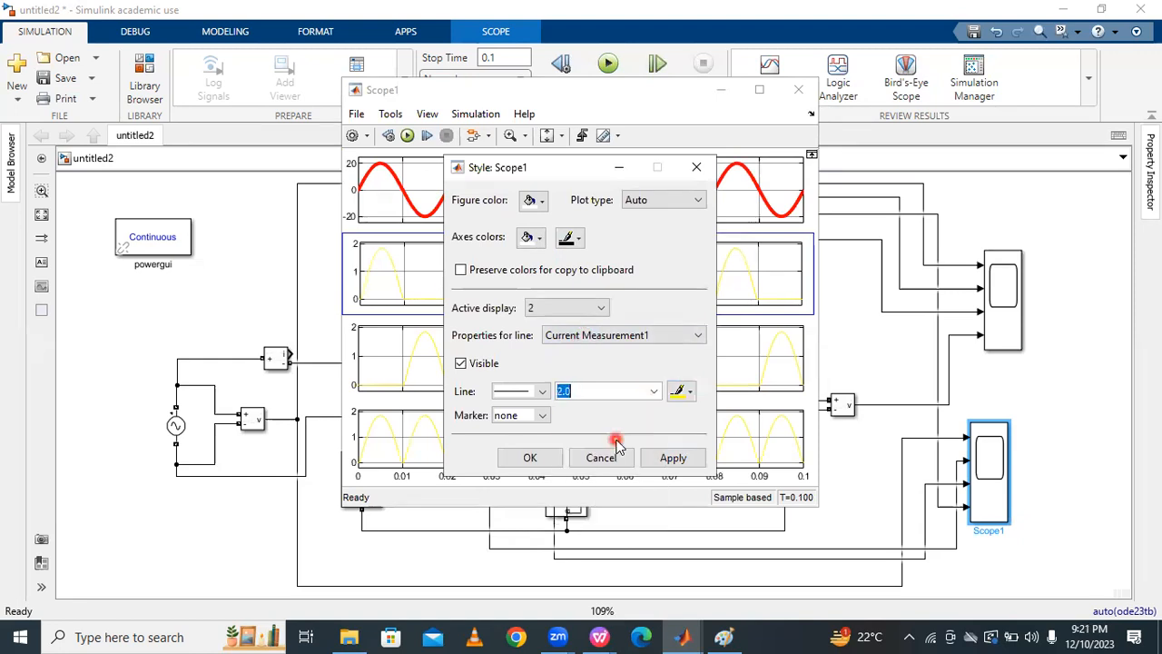
{"action": "left_click", "coordinate": [687, 391]}
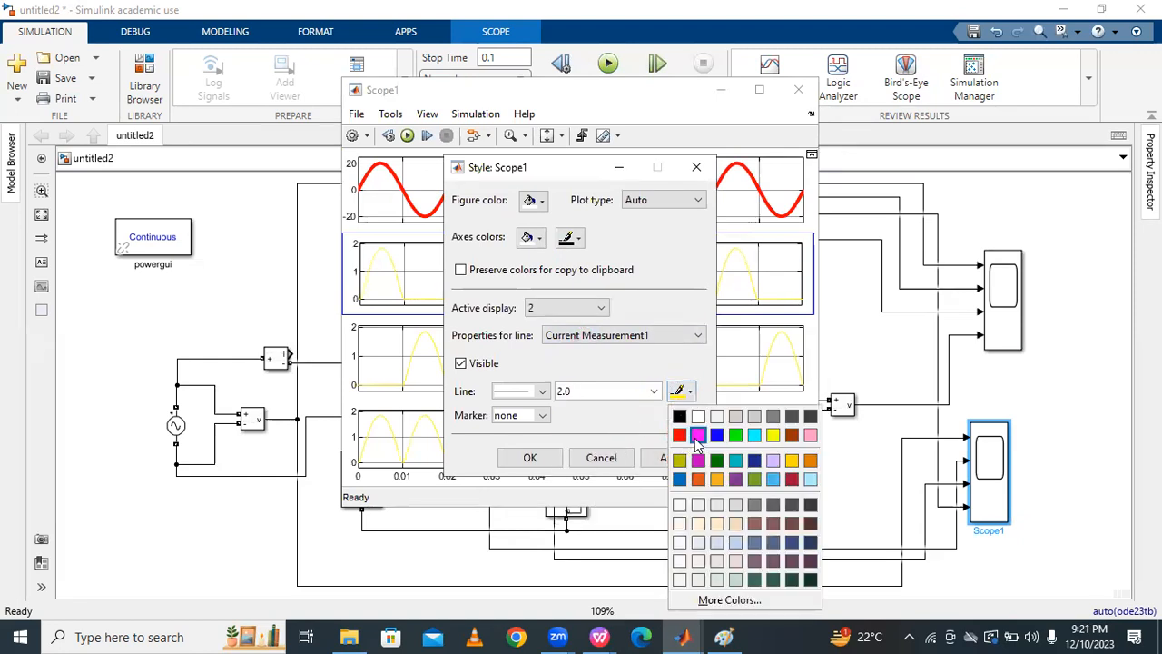
{"action": "left_click", "coordinate": [698, 435]}
{"action": "left_click", "coordinate": [688, 458]}
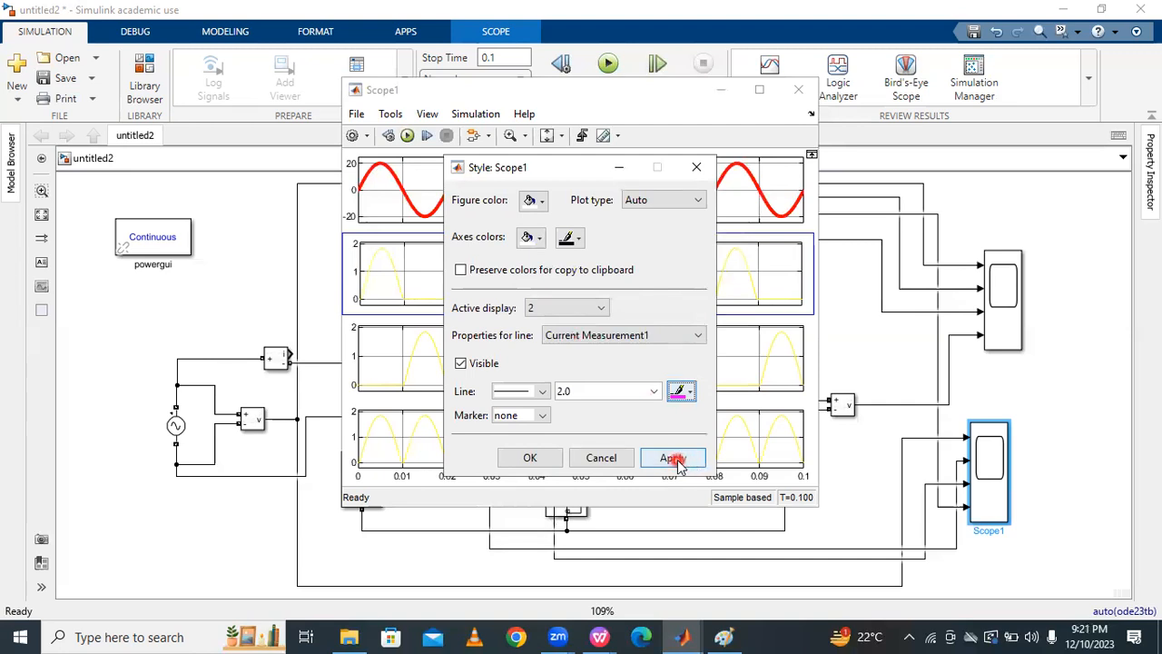
Set the third display's Current Measurement3 line to width 3.0 and blue, and apply the style
{"action": "left_click", "coordinate": [602, 310]}
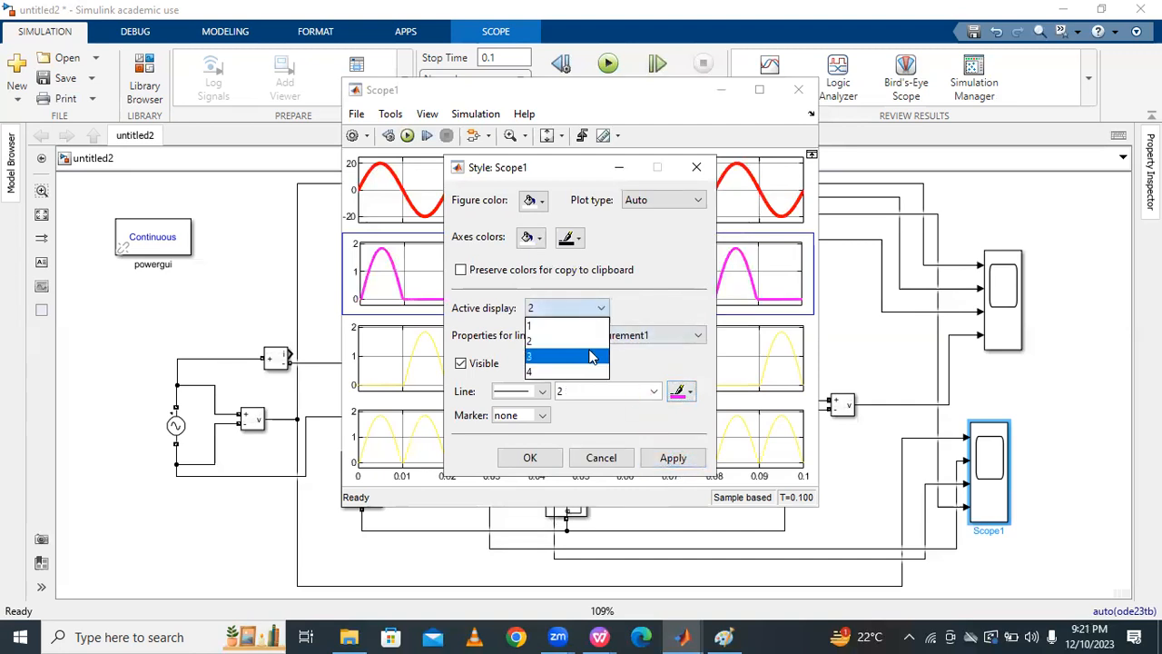
{"action": "left_click", "coordinate": [590, 355]}
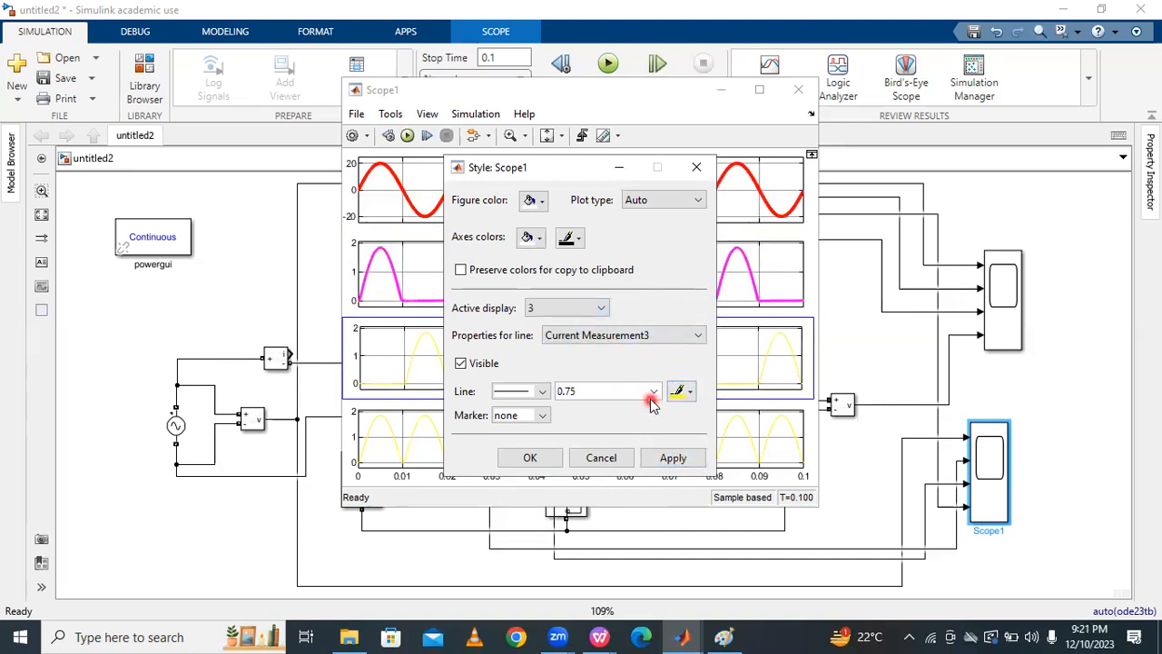
{"action": "left_click", "coordinate": [653, 392]}
{"action": "left_click", "coordinate": [629, 457]}
{"action": "left_click", "coordinate": [690, 391]}
{"action": "left_click", "coordinate": [717, 435]}
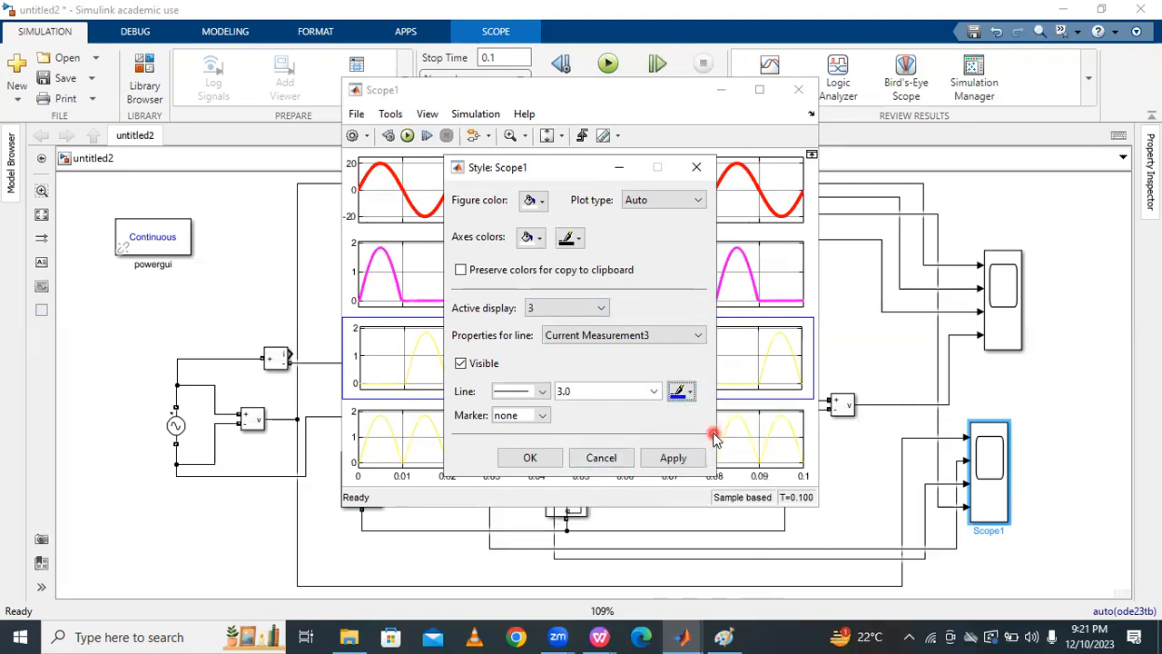
{"action": "left_click", "coordinate": [682, 459]}
Set the fourth display's Current Measurement2 line to width 3.0 and green, then apply and close the style settings
{"action": "left_click", "coordinate": [595, 308]}
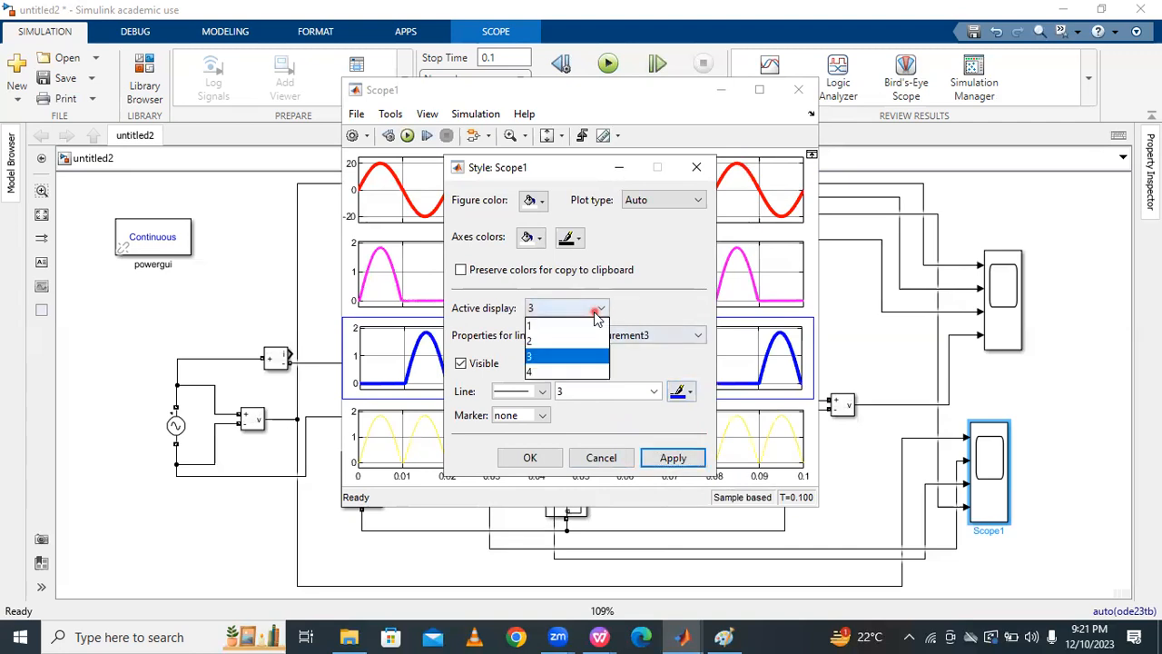
{"action": "left_click", "coordinate": [594, 376]}
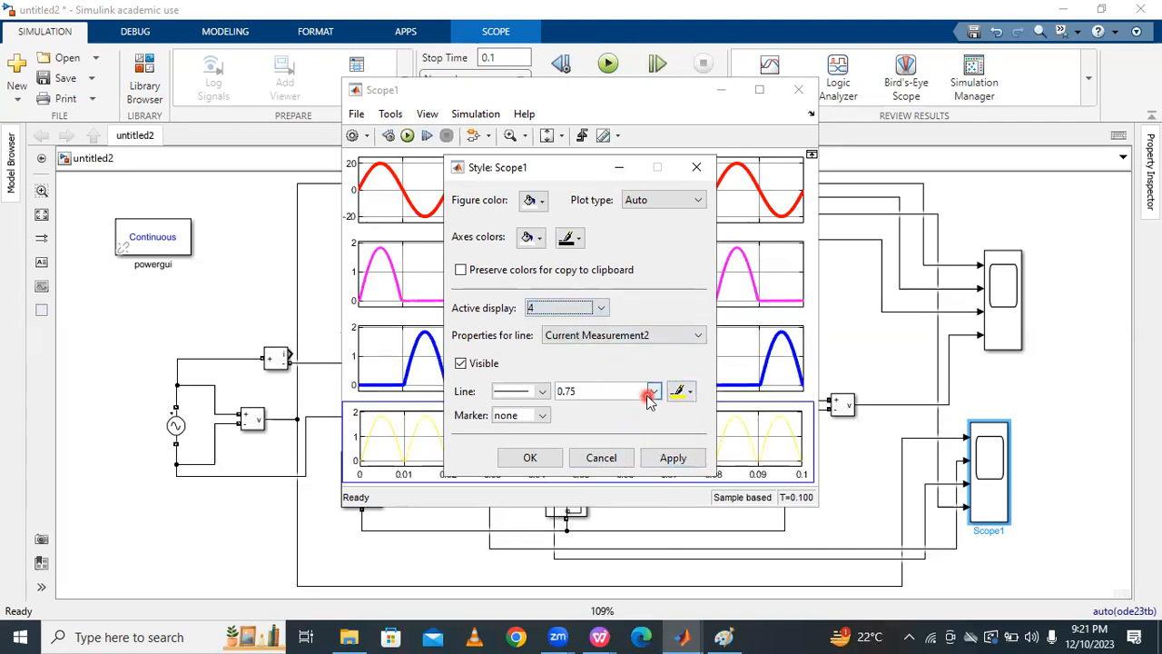
{"action": "left_click", "coordinate": [650, 392]}
{"action": "left_click", "coordinate": [625, 456]}
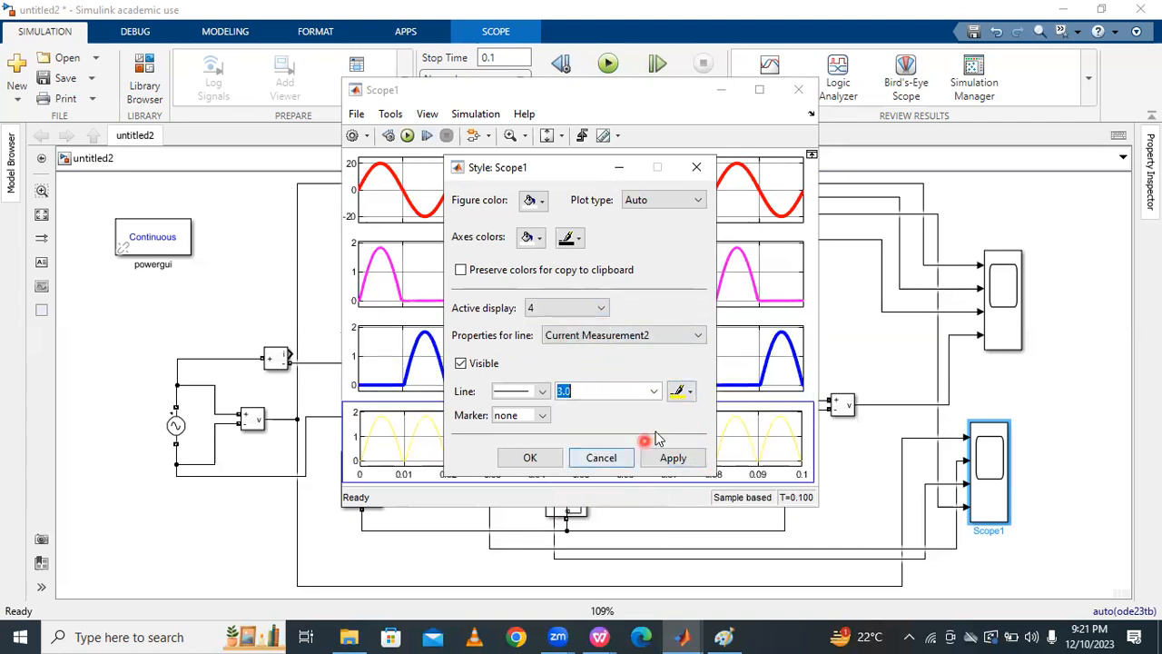
{"action": "left_click", "coordinate": [683, 392]}
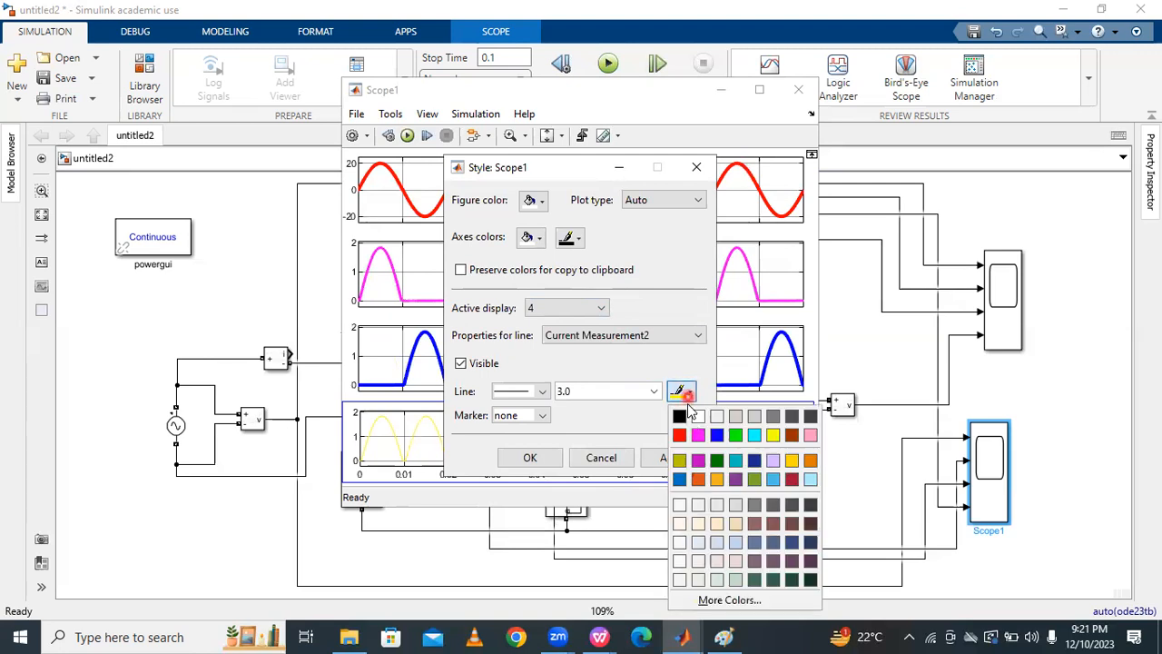
{"action": "left_click", "coordinate": [736, 435]}
{"action": "left_click", "coordinate": [673, 457]}
{"action": "left_click", "coordinate": [535, 460]}
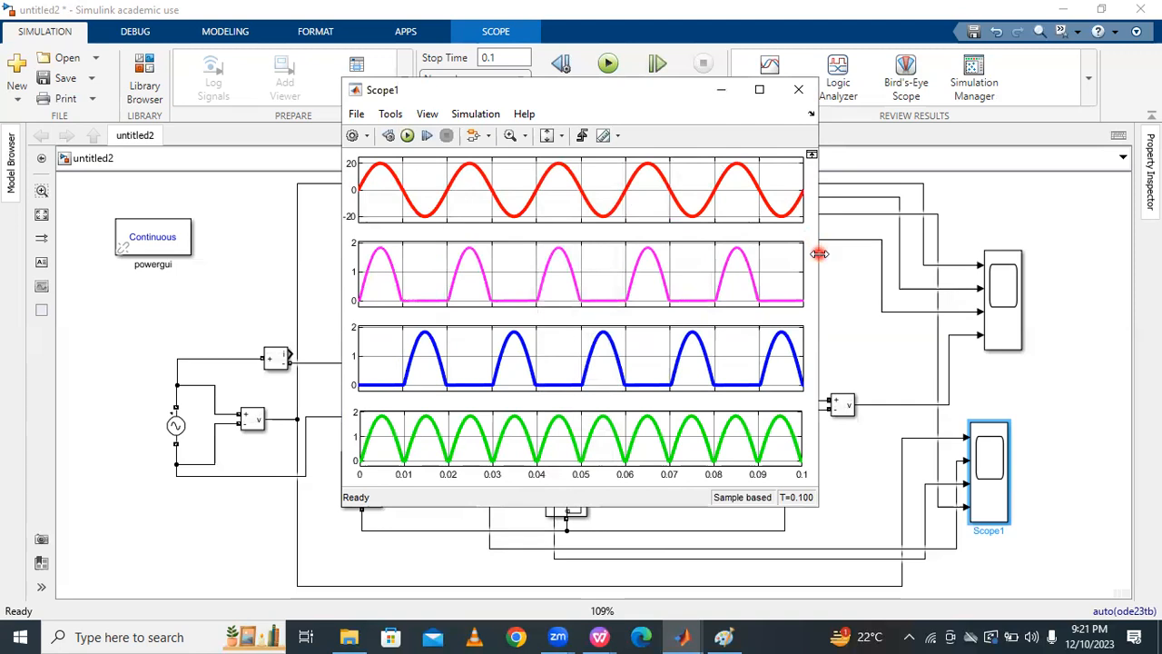
Widen the lower scope's window, move it clear of the source and first diode pair to view the waveforms, and close it
{"action": "left_click_drag", "start_coordinate": [819, 254], "coordinate": [908, 272]}
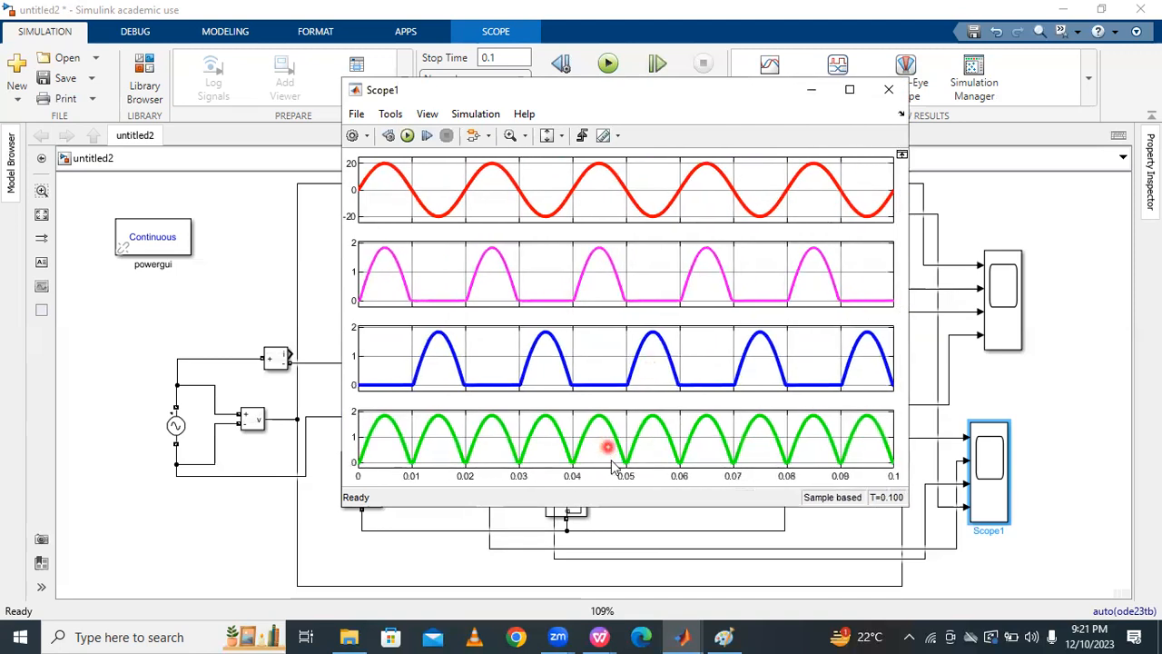
{"action": "left_click", "coordinate": [616, 513]}
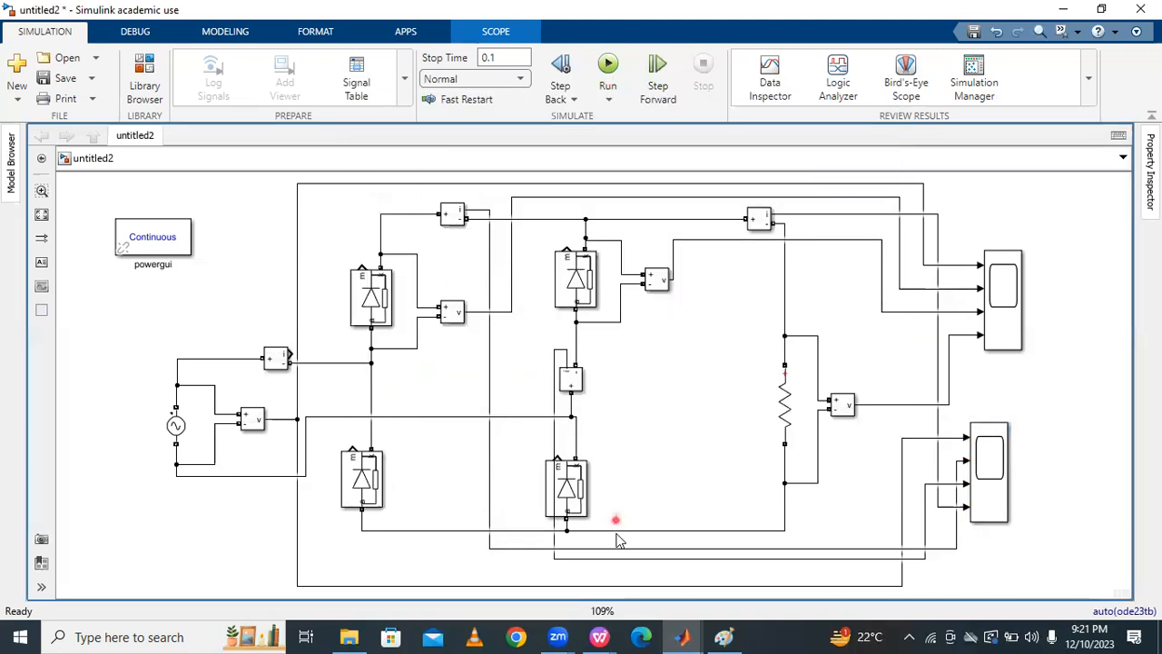
{"action": "left_click", "coordinate": [979, 486]}
{"action": "double_click", "coordinate": [979, 486]}
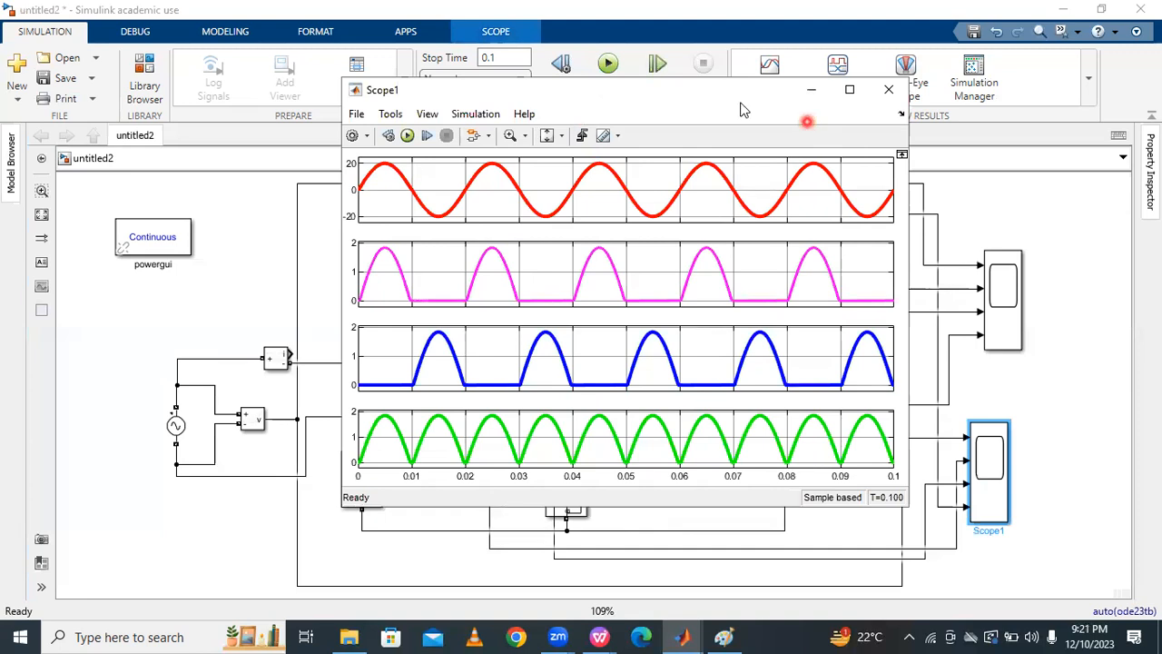
{"action": "left_click_drag", "start_coordinate": [716, 105], "coordinate": [858, 163]}
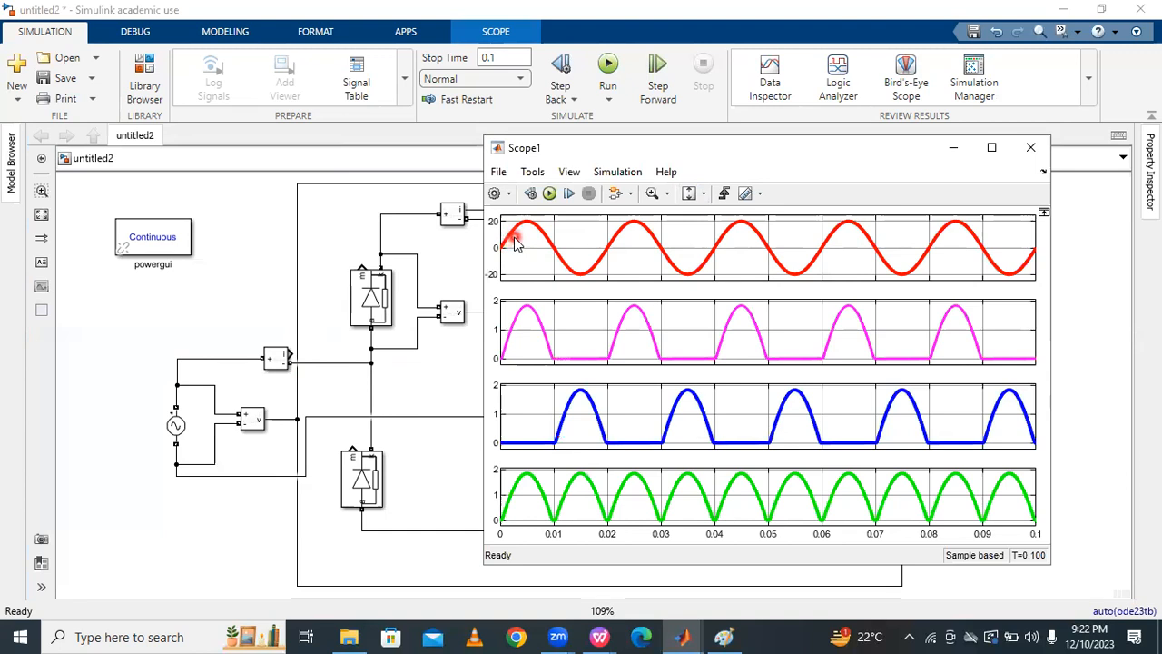
{"action": "left_click", "coordinate": [1031, 147]}
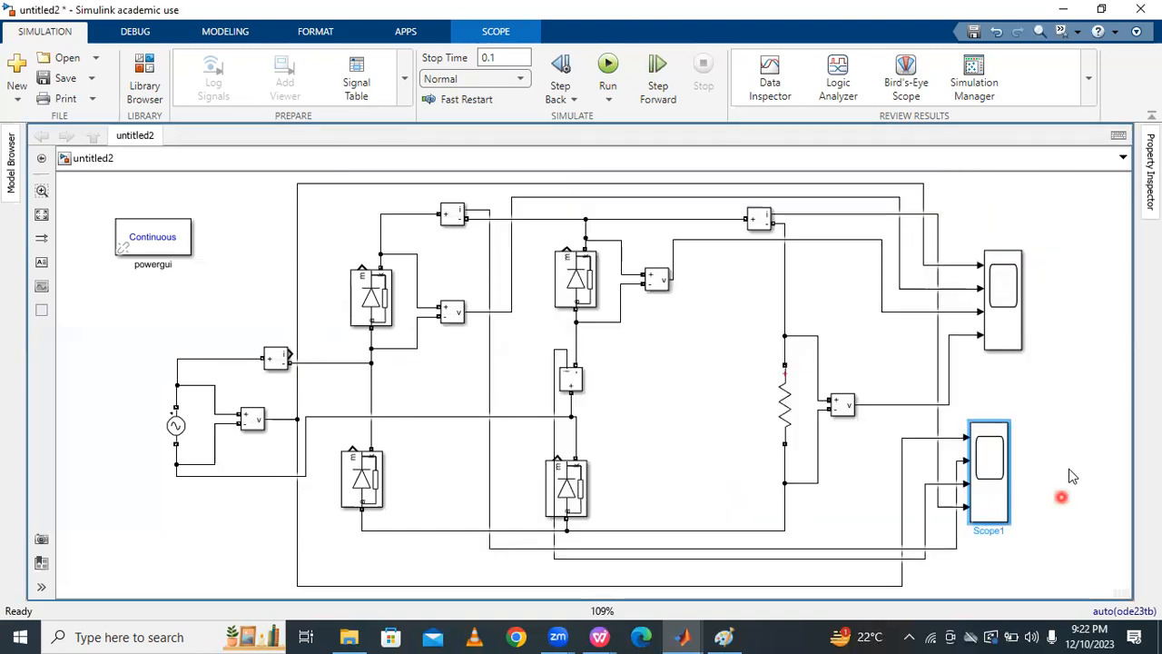
Reopen the lower scope and compare its source voltage, diode current and load current waveforms with the bridge circuit
{"action": "double_click", "coordinate": [998, 475]}
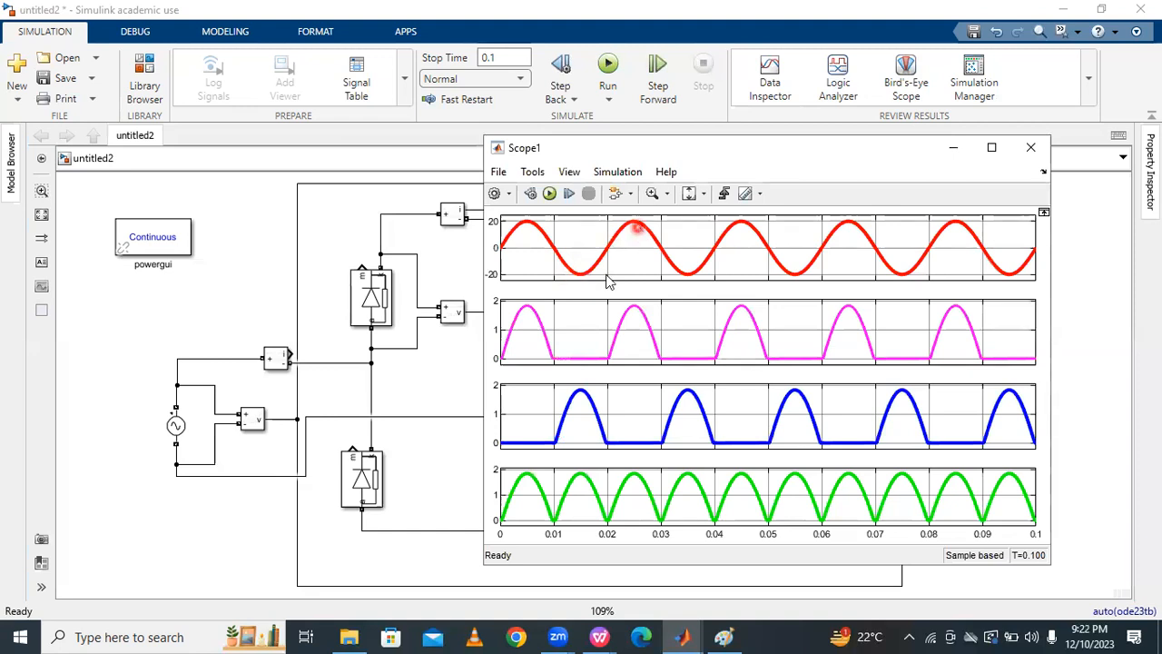
{"action": "left_click", "coordinate": [515, 364]}
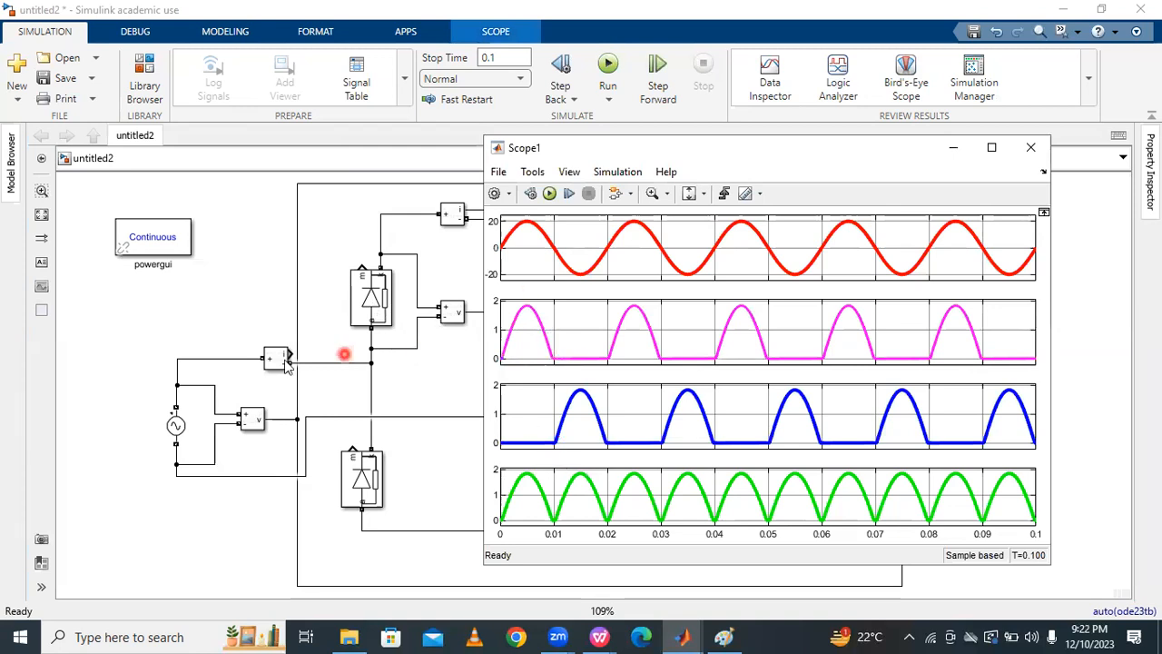
{"action": "left_click", "coordinate": [372, 305]}
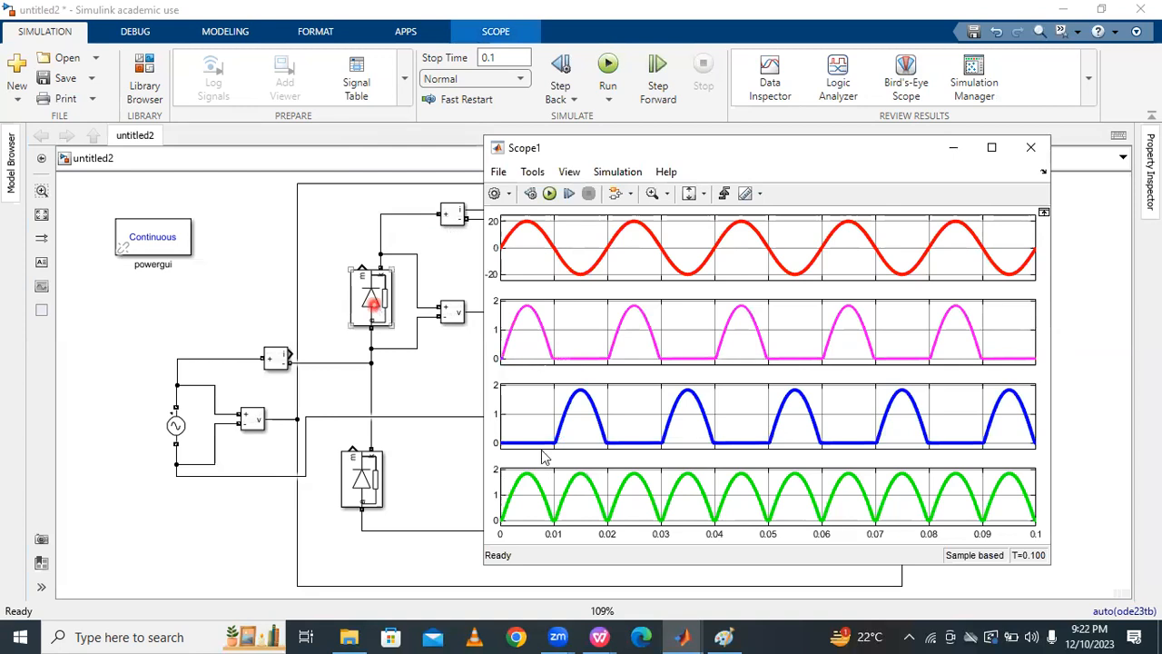
{"action": "left_click", "coordinate": [512, 359]}
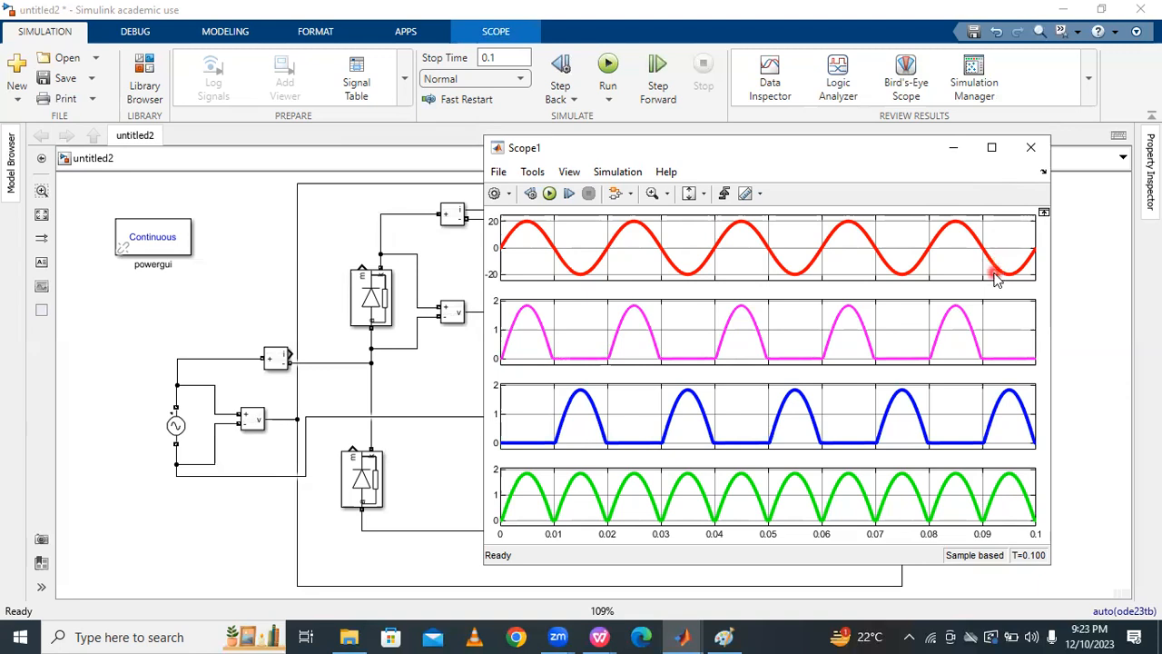
Inspect the AC Voltage Source parameters and the load resistor's branch type and resistance, closing each dialog
{"action": "left_click", "coordinate": [182, 429]}
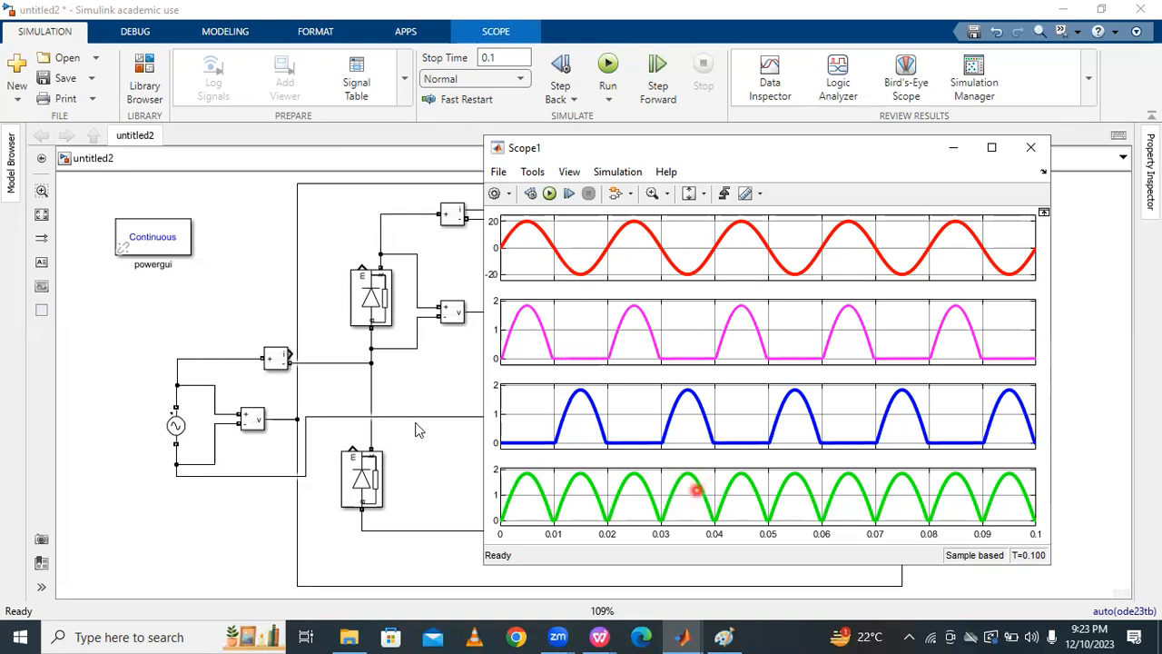
{"action": "double_click", "coordinate": [176, 425]}
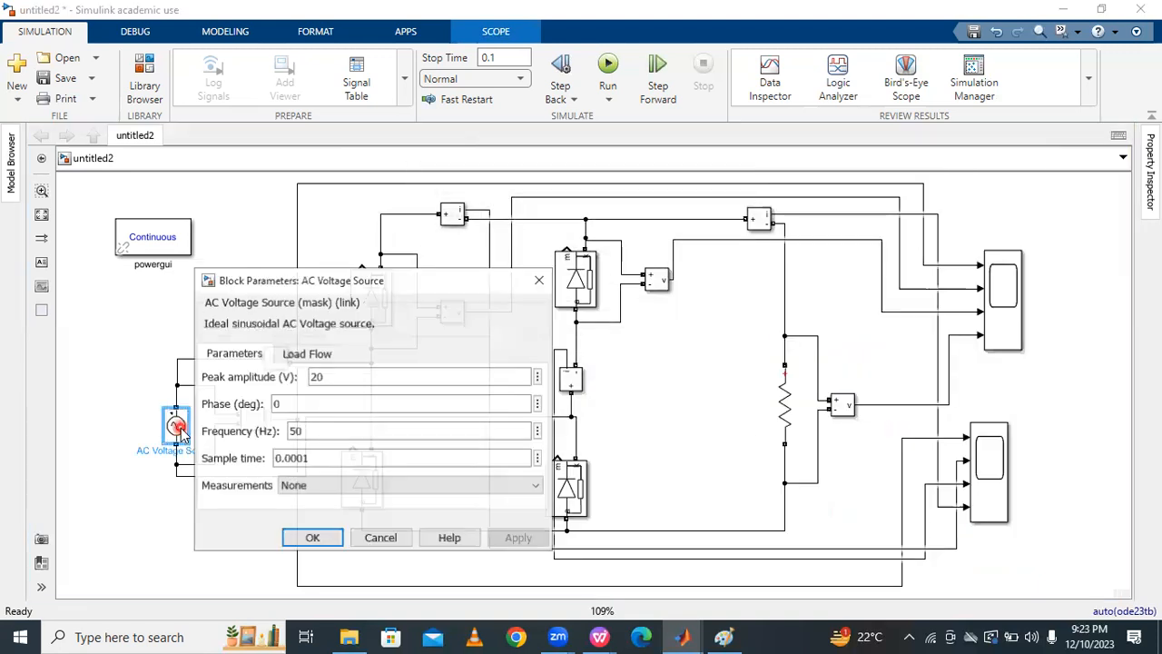
{"action": "left_click", "coordinate": [539, 279]}
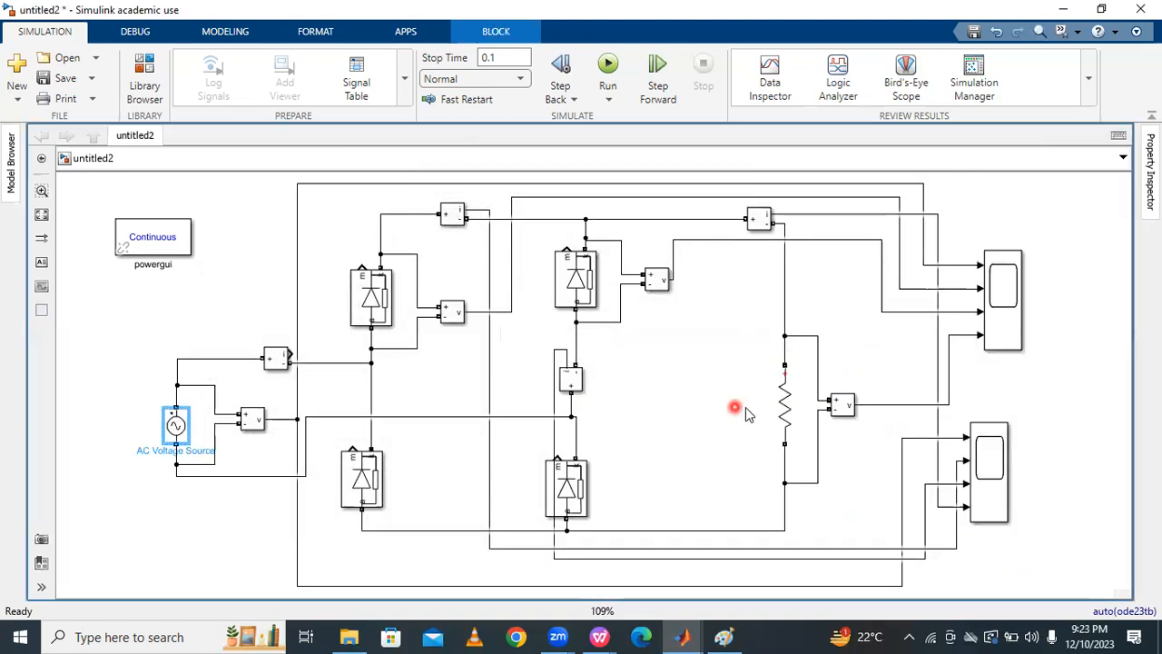
{"action": "double_click", "coordinate": [773, 419]}
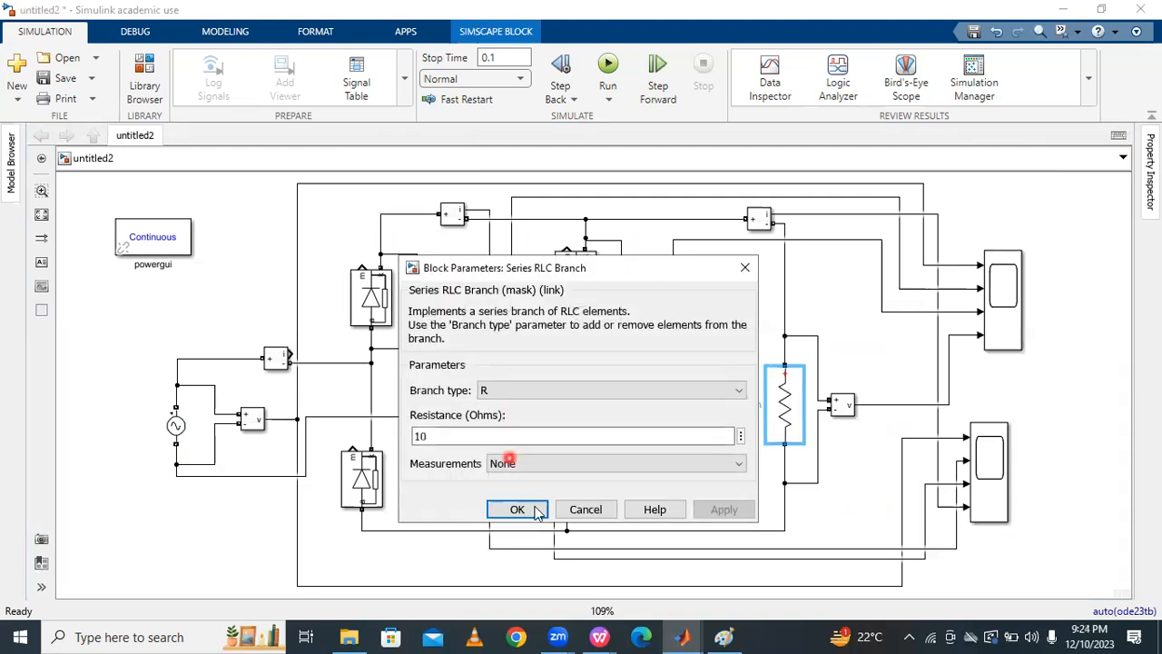
{"action": "left_click", "coordinate": [527, 514]}
Reopen the lower scope to review the load current waveform, and close it
{"action": "left_click", "coordinate": [983, 489]}
{"action": "double_click", "coordinate": [982, 489]}
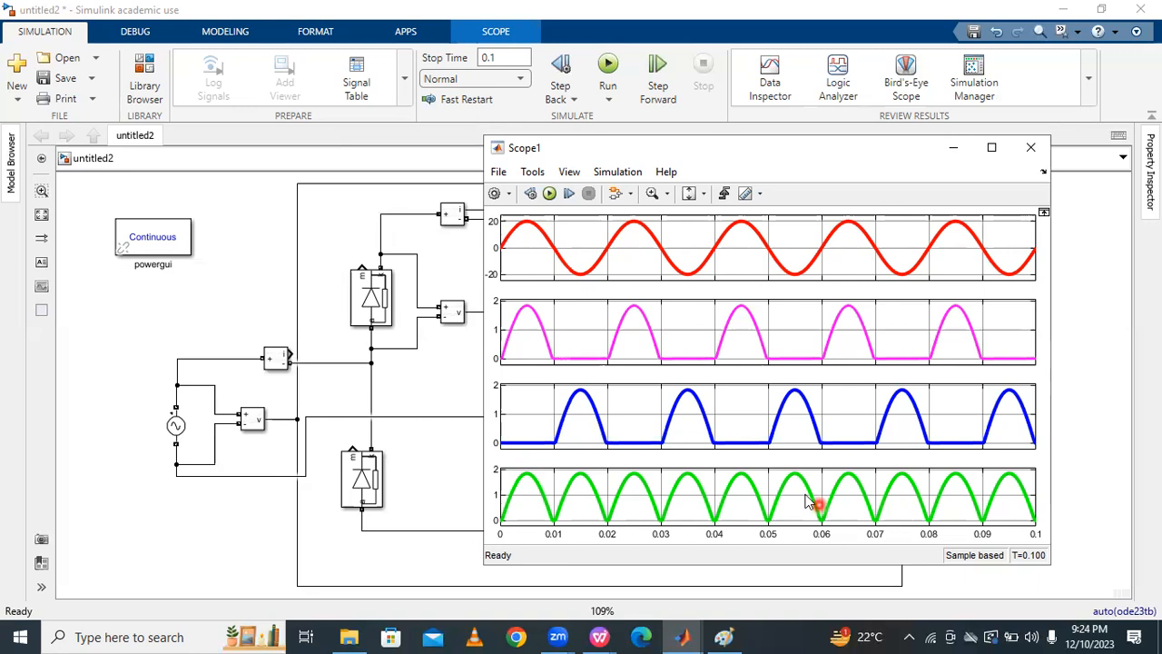
{"action": "left_click", "coordinate": [1031, 148]}
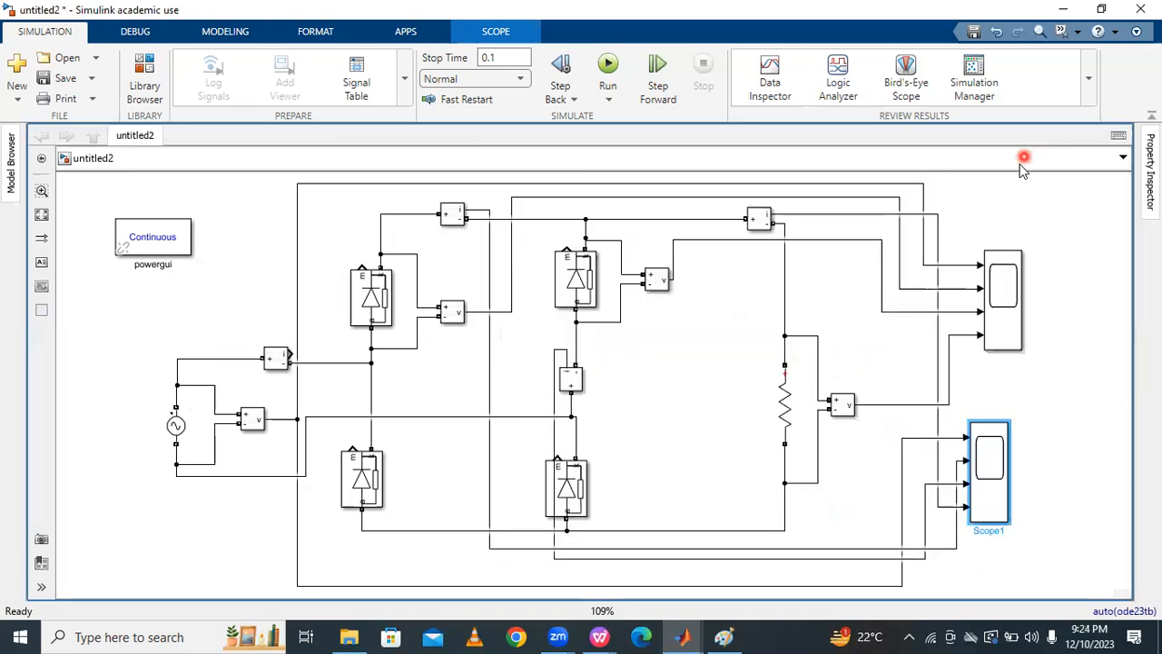
{"action": "left_click", "coordinate": [1090, 418]}
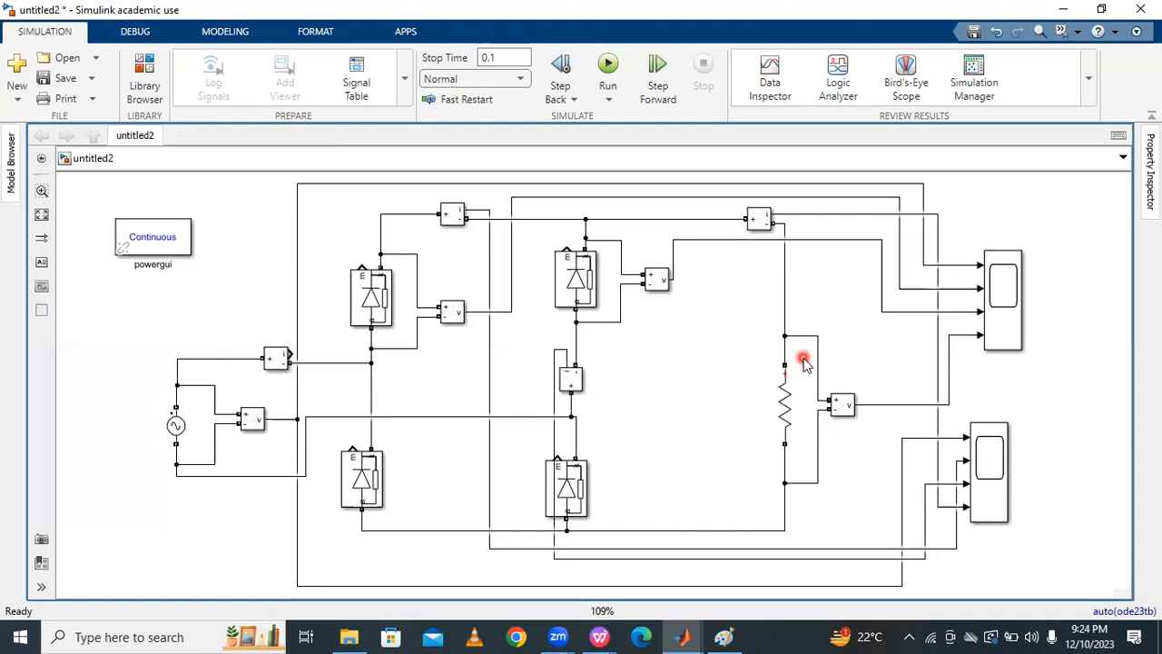
{"action": "left_click", "coordinate": [594, 262]}
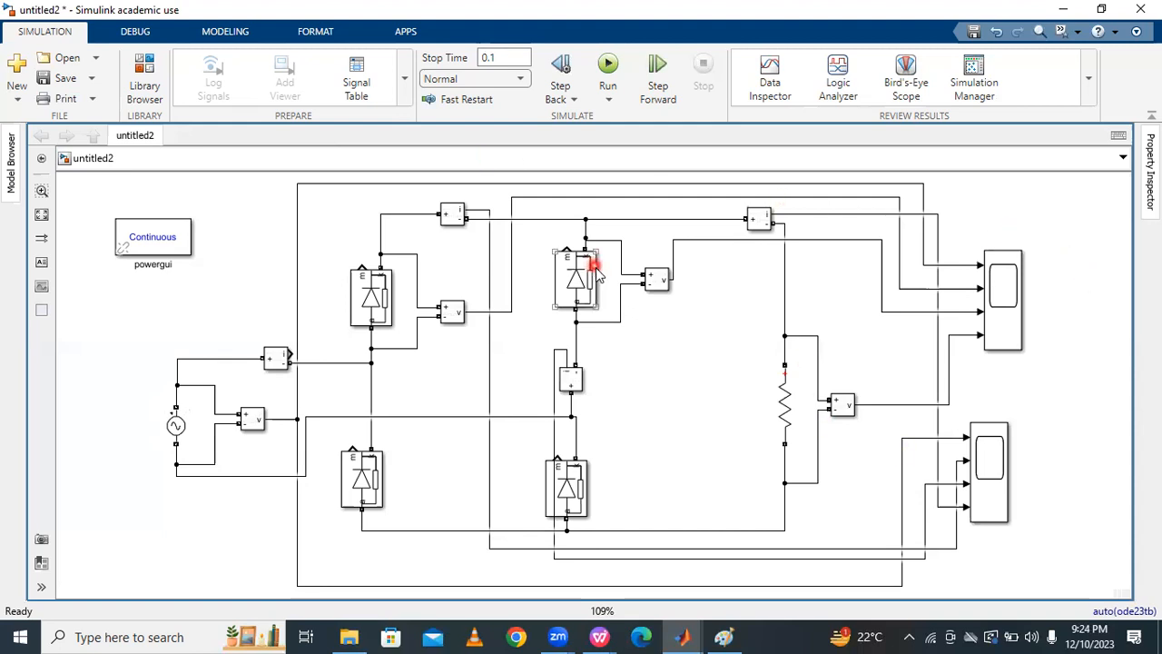
{"action": "scroll", "coordinate": [594, 262], "scroll_direction": "down", "scroll_amount": 1}
{"action": "left_click", "coordinate": [1033, 219]}
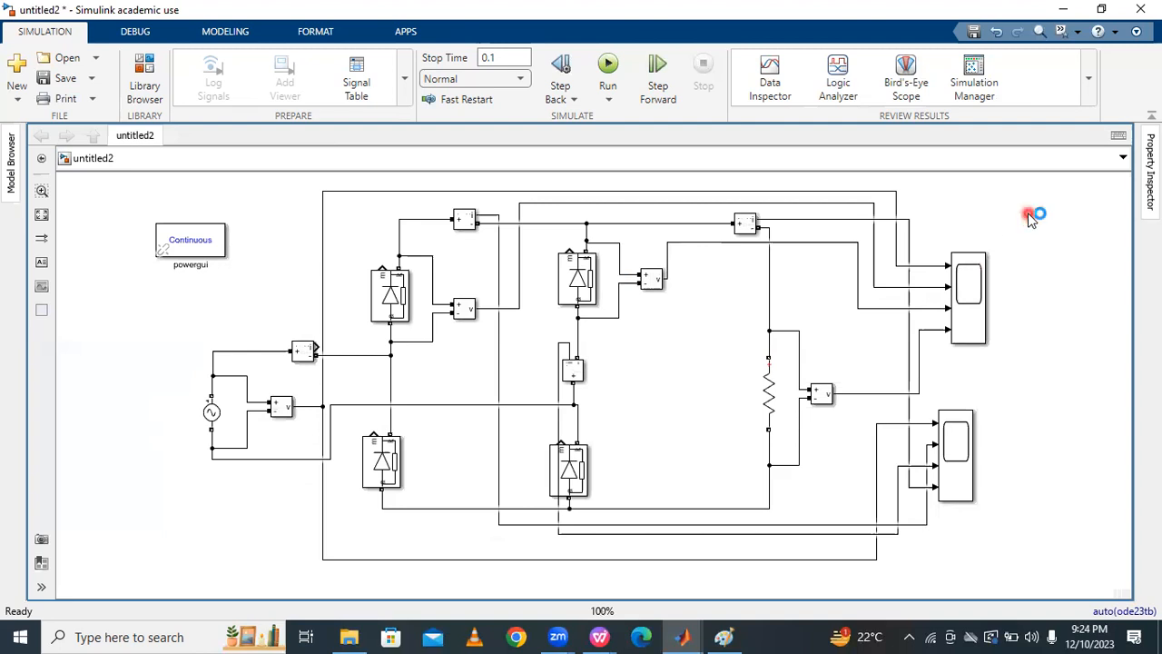
{"action": "double_click", "coordinate": [1032, 218]}
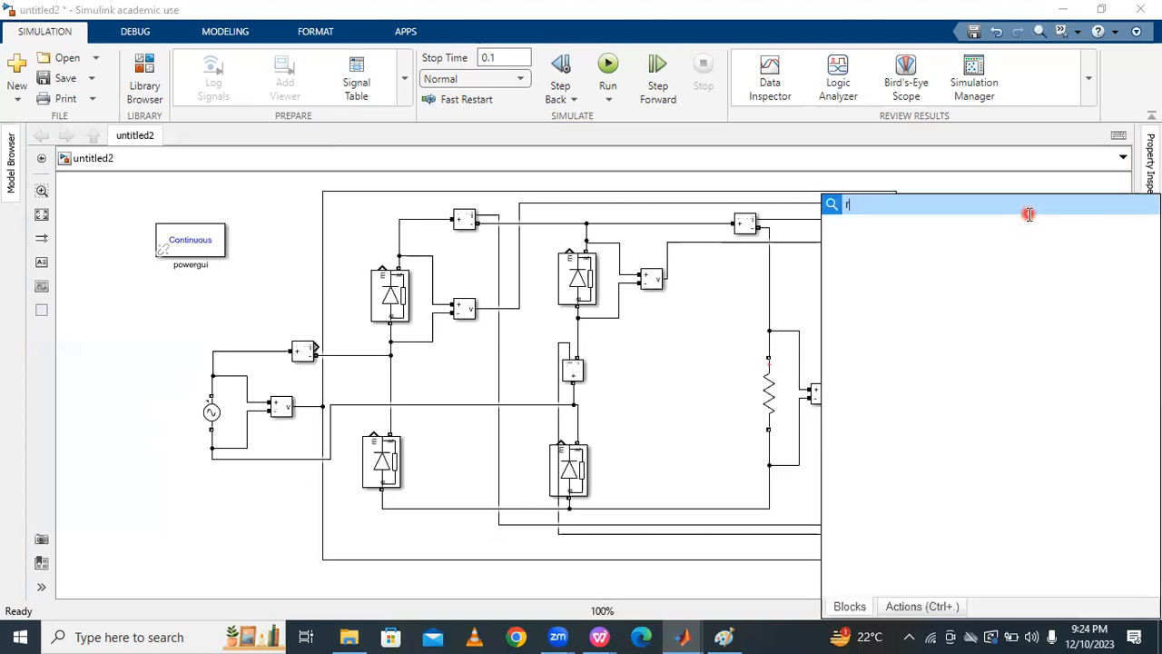
{"action": "type", "text": "rms"}
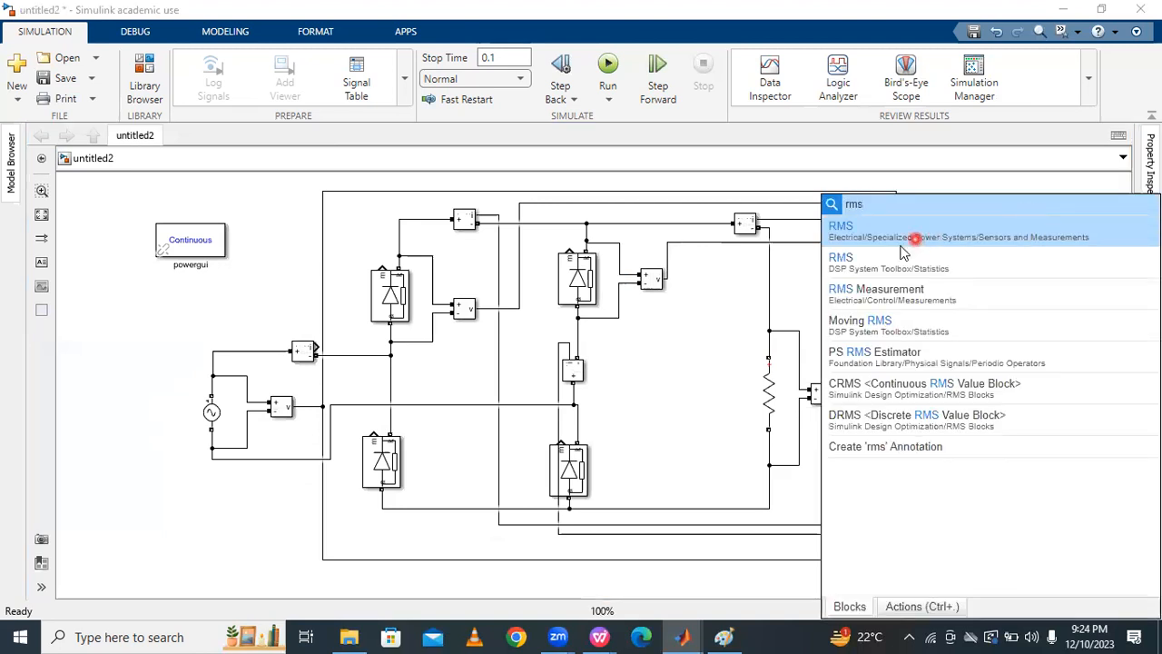
{"action": "left_click", "coordinate": [874, 263]}
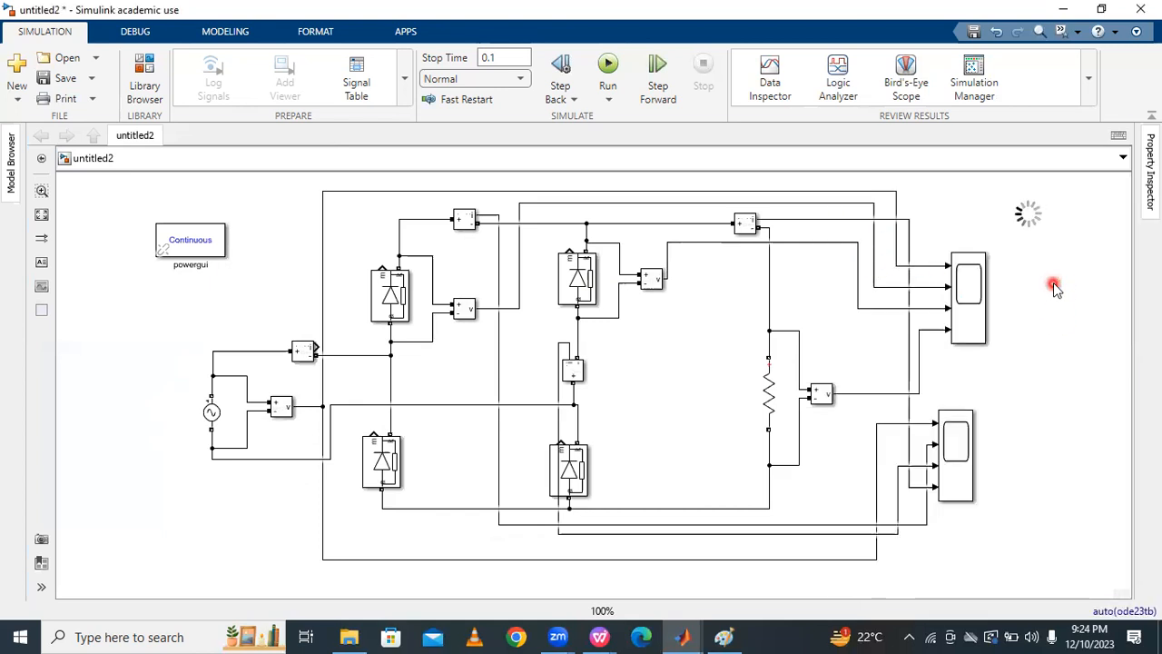
{"action": "double_click", "coordinate": [1036, 216]}
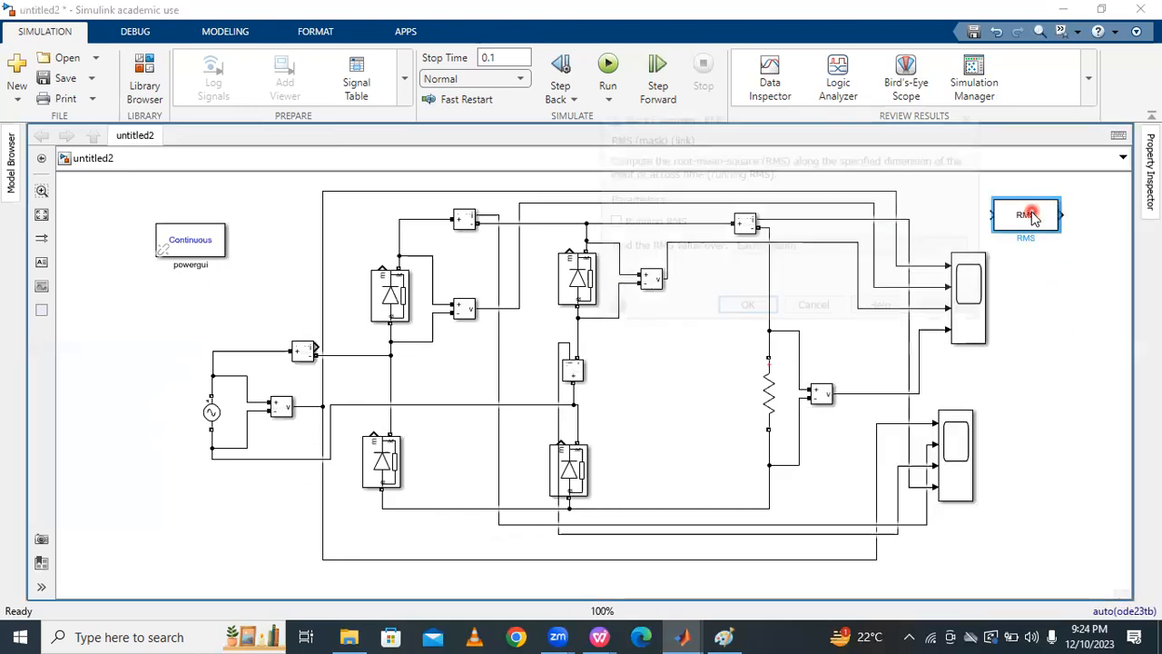
{"action": "left_click", "coordinate": [973, 118]}
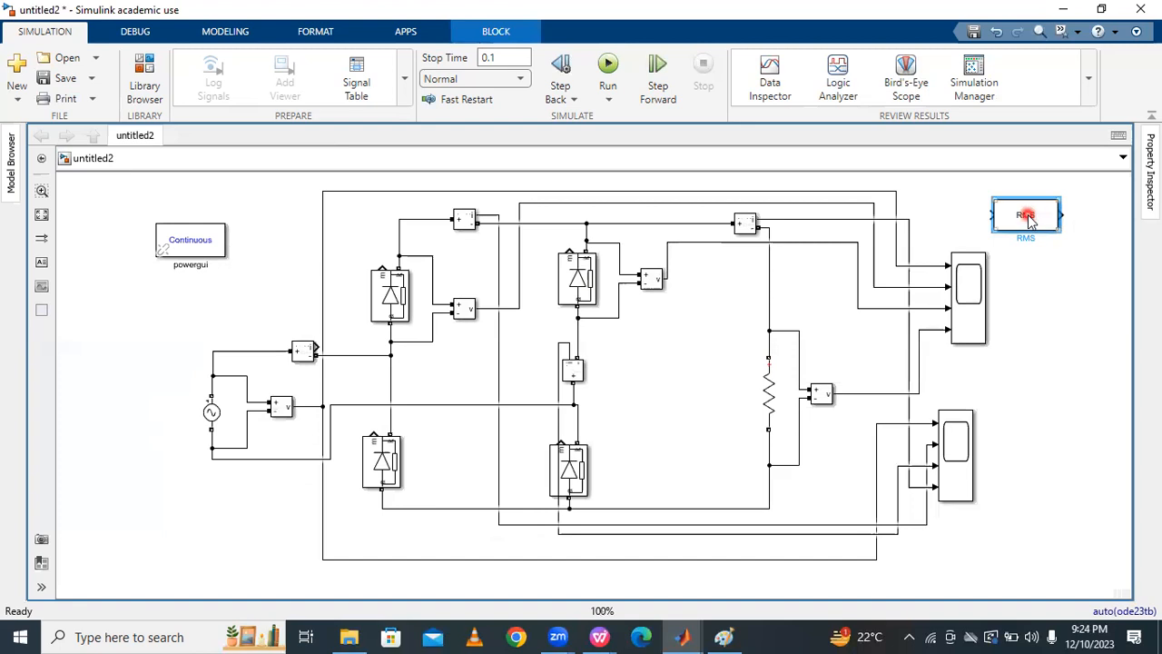
{"action": "key", "text": "Delete"}
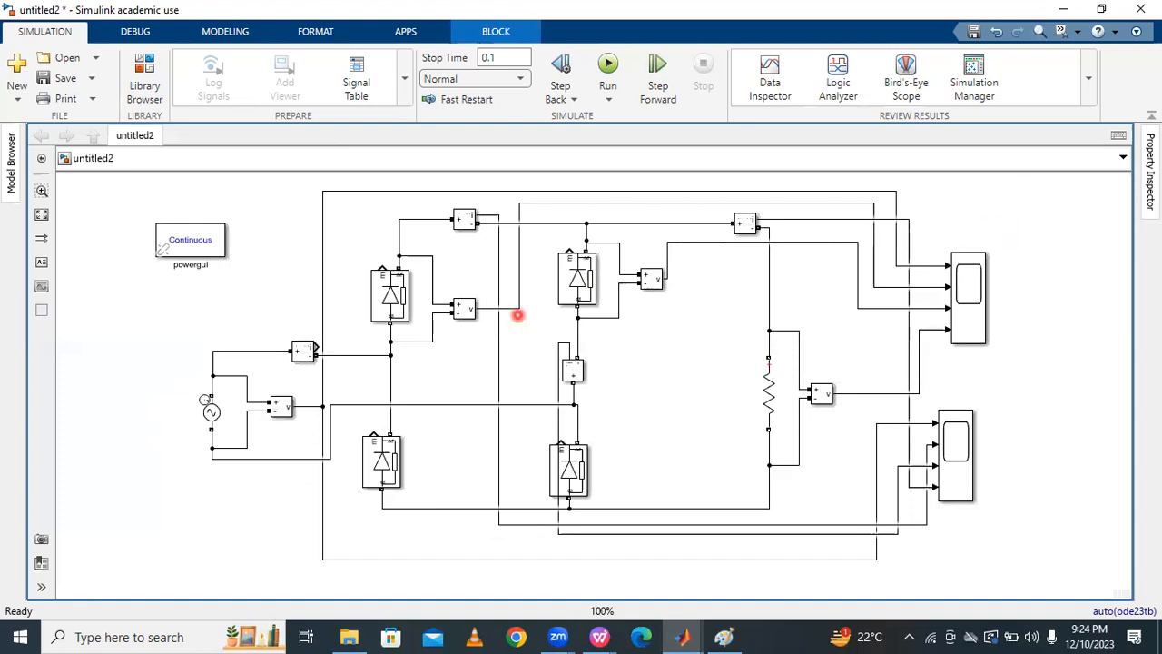
Check the AC Voltage Source's peak amplitude and frequency settings, and close its parameters
{"action": "double_click", "coordinate": [211, 416]}
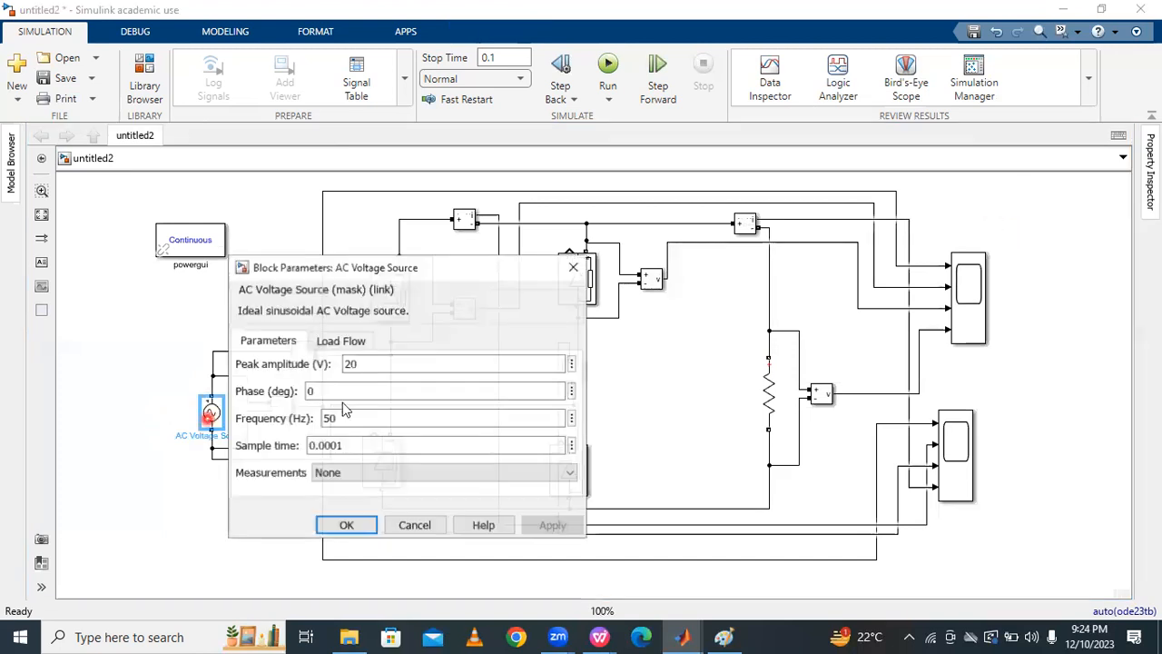
{"action": "left_click", "coordinate": [435, 363]}
{"action": "left_click", "coordinate": [1028, 247]}
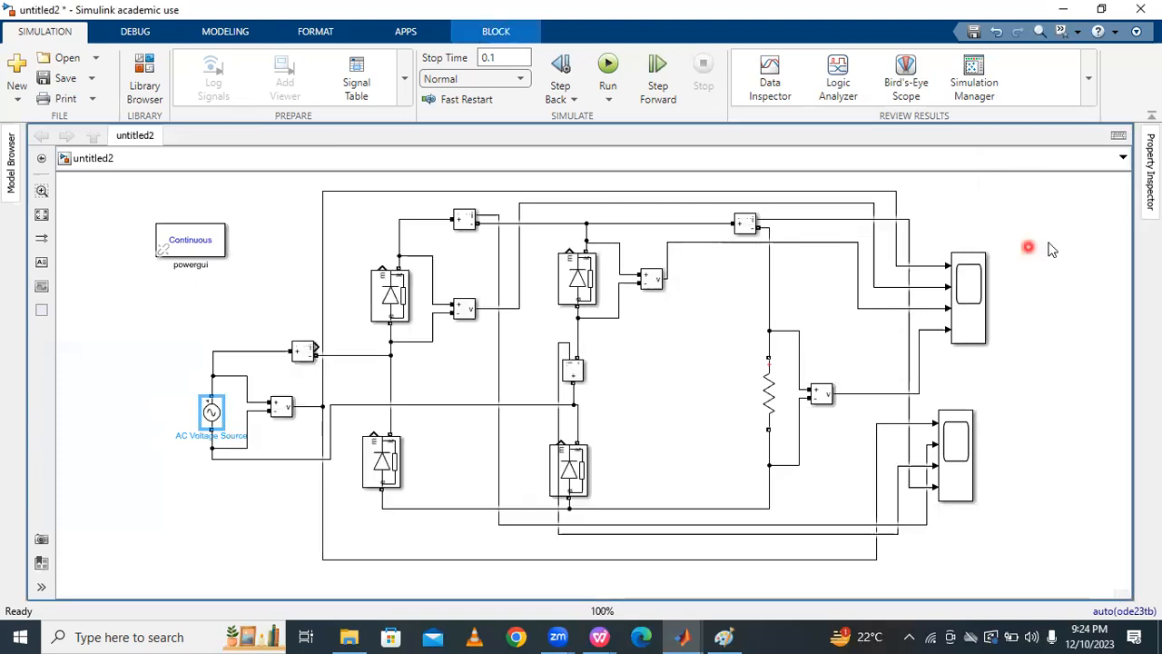
Add the RMS block from Electrical/Specialized Power Systems/Sensors and Measurements to the empty area beside the upper scope
{"action": "left_click", "coordinate": [1064, 236]}
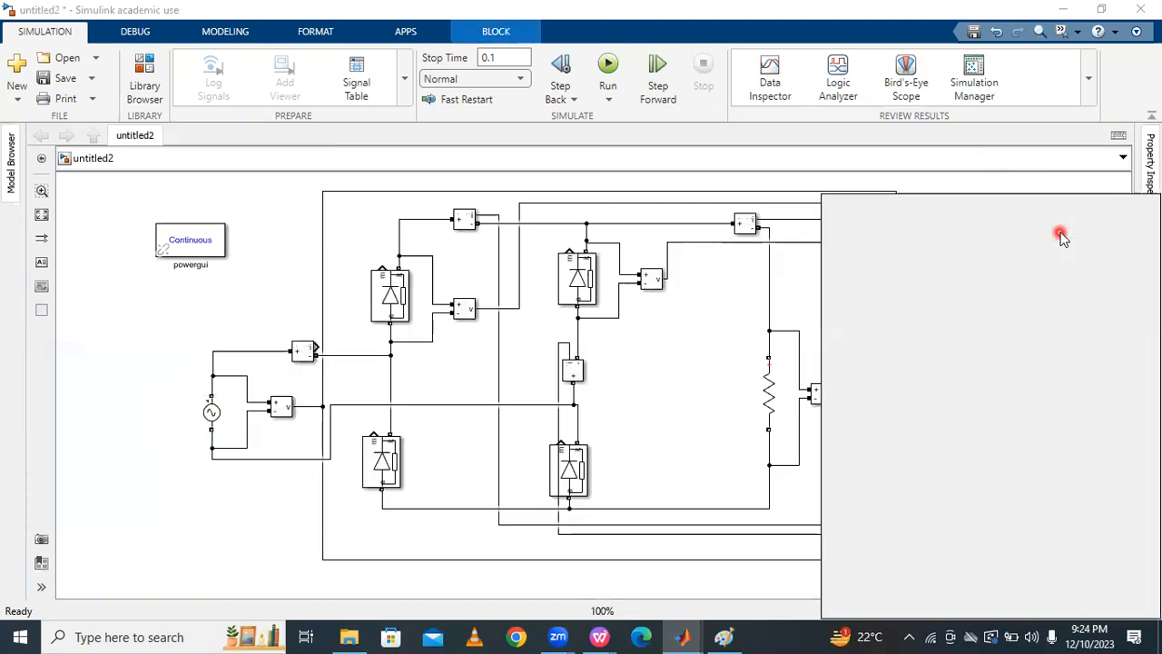
{"action": "type", "text": "rms"}
{"action": "left_click", "coordinate": [936, 263]}
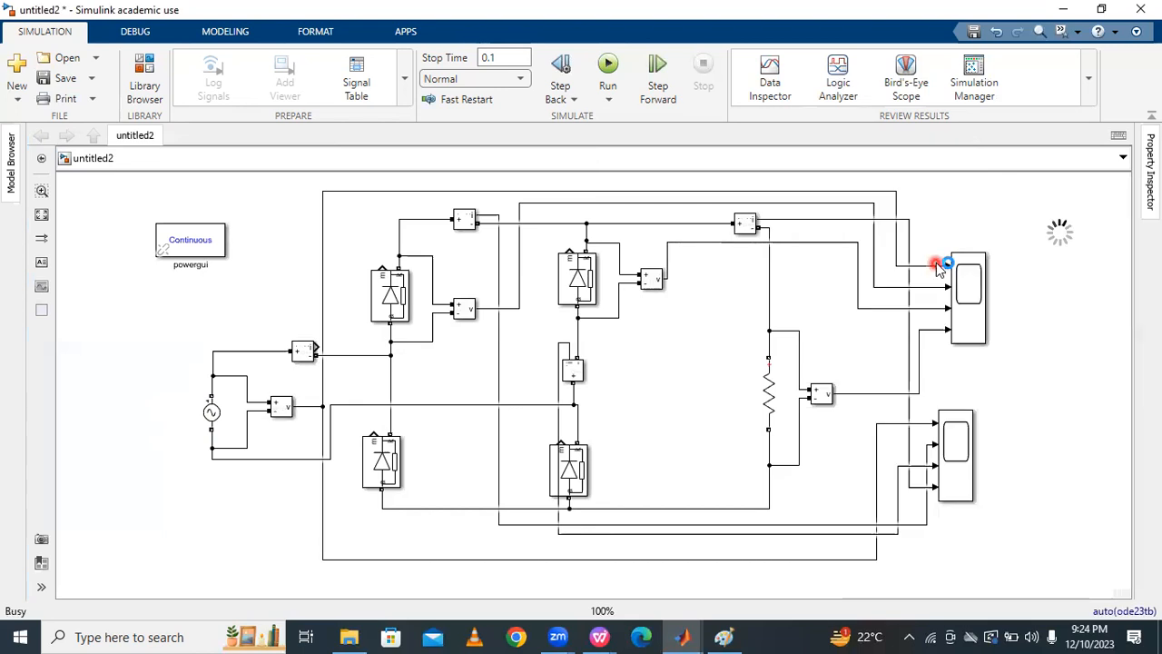
{"action": "left_click", "coordinate": [1075, 282]}
Set the RMS block's fundamental frequency to 50 Hz and its initial RMS value to 0, and confirm
{"action": "double_click", "coordinate": [1072, 236]}
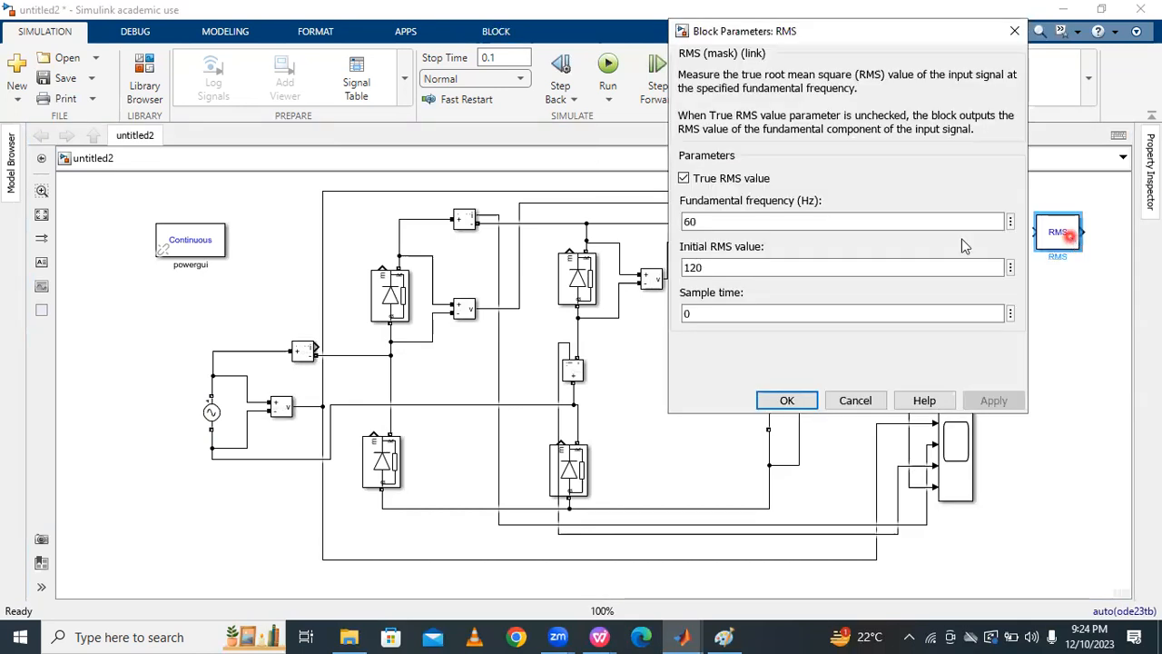
{"action": "left_click", "coordinate": [736, 227]}
{"action": "double_click", "coordinate": [737, 227]}
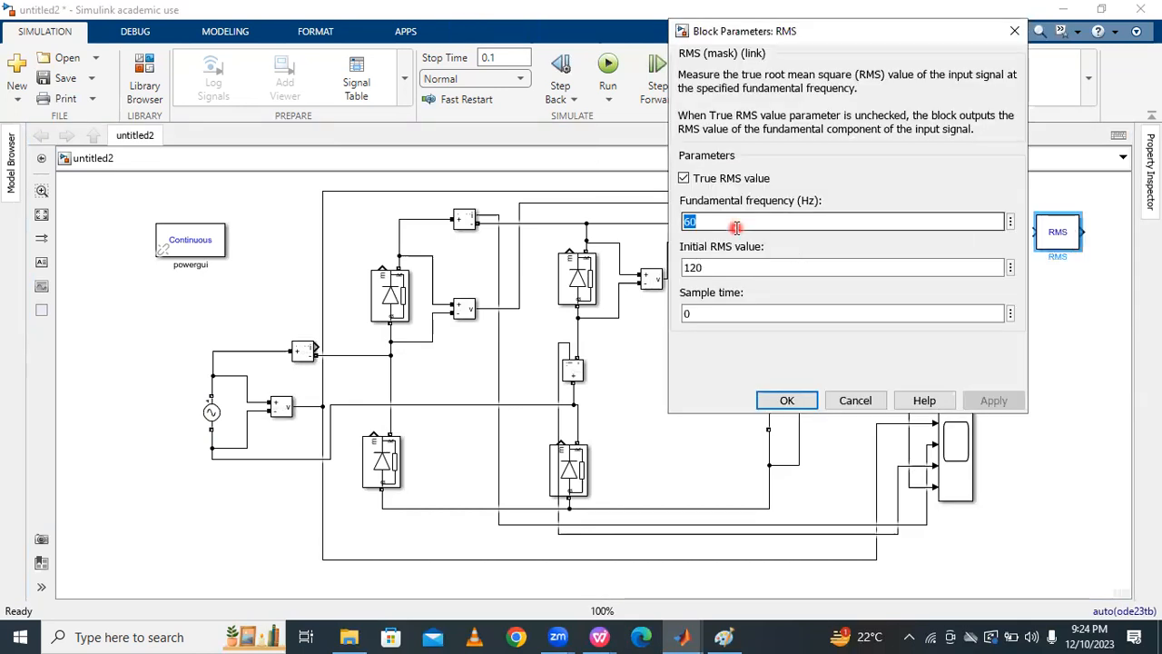
{"action": "type", "text": "50"}
{"action": "double_click", "coordinate": [696, 267]}
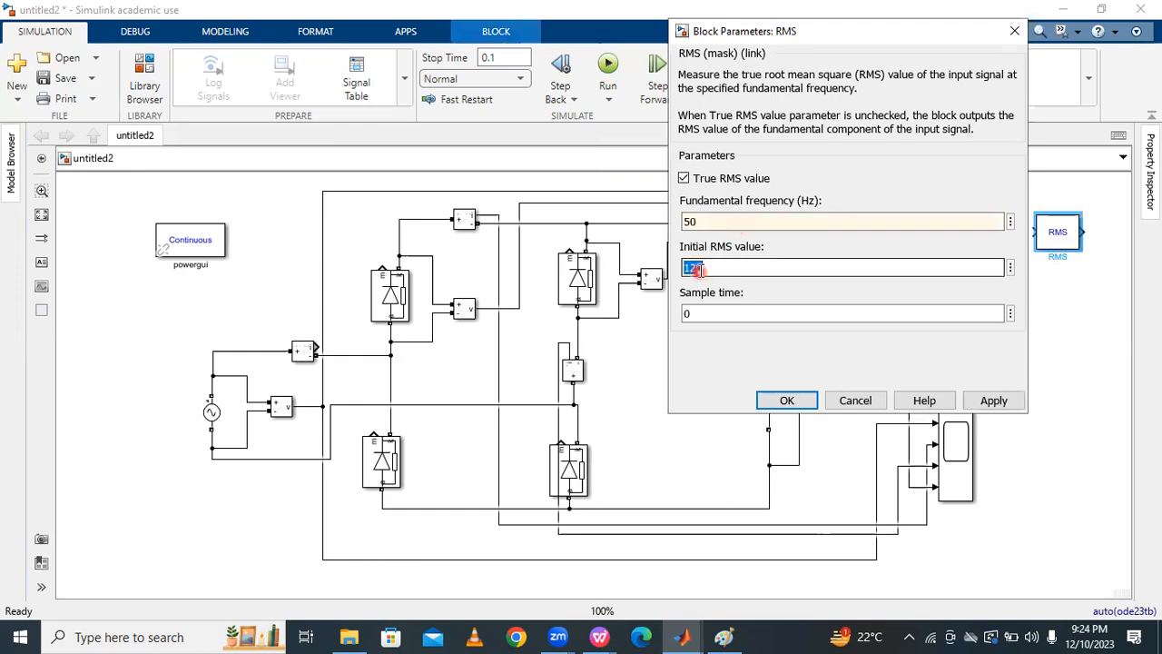
{"action": "type", "text": "0"}
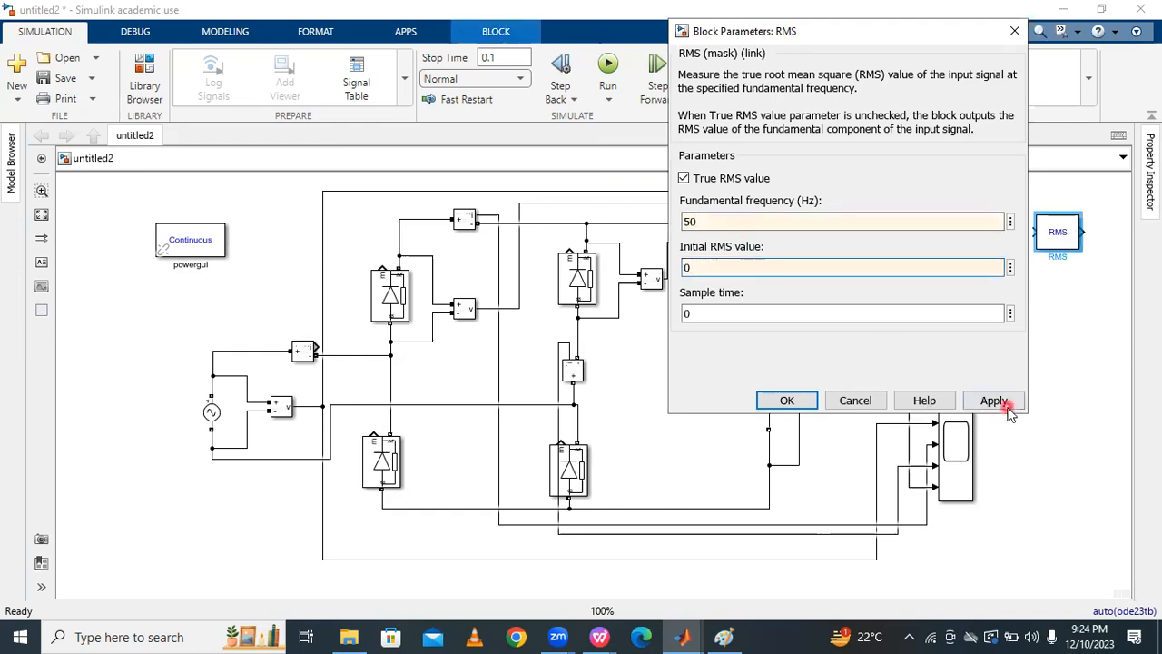
{"action": "left_click", "coordinate": [791, 404]}
Move the RMS block to the free space between the upper and lower scopes, level with the load
{"action": "left_click", "coordinate": [1067, 235]}
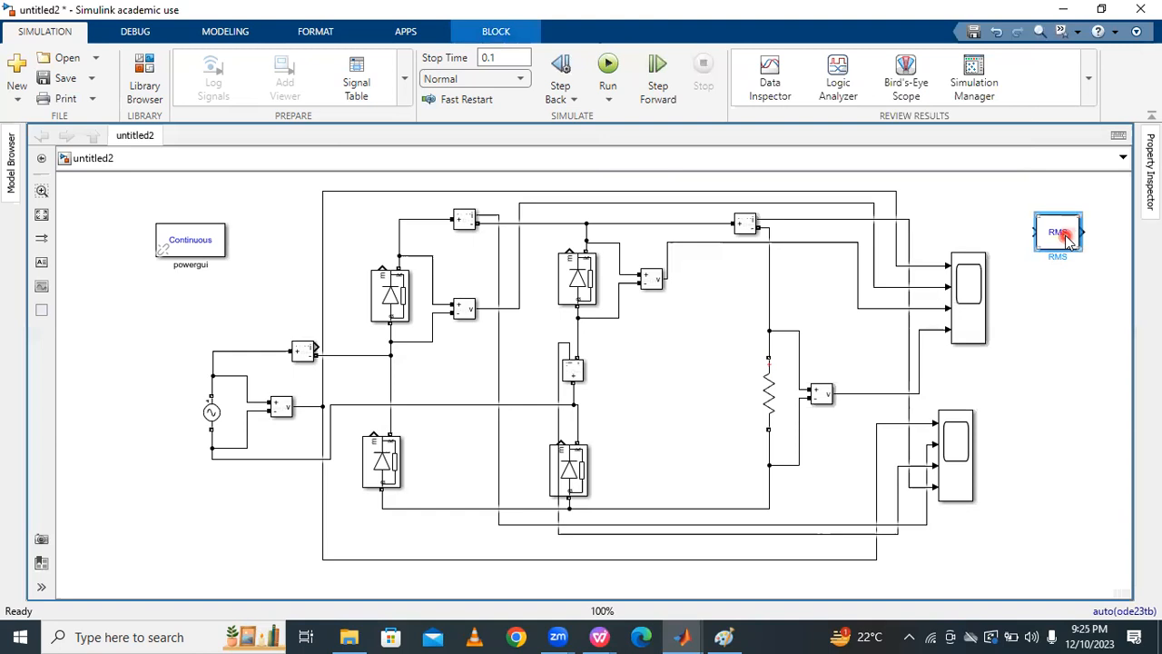
{"action": "left_click_drag", "start_coordinate": [1065, 236], "coordinate": [1001, 227]}
{"action": "left_click", "coordinate": [1079, 353]}
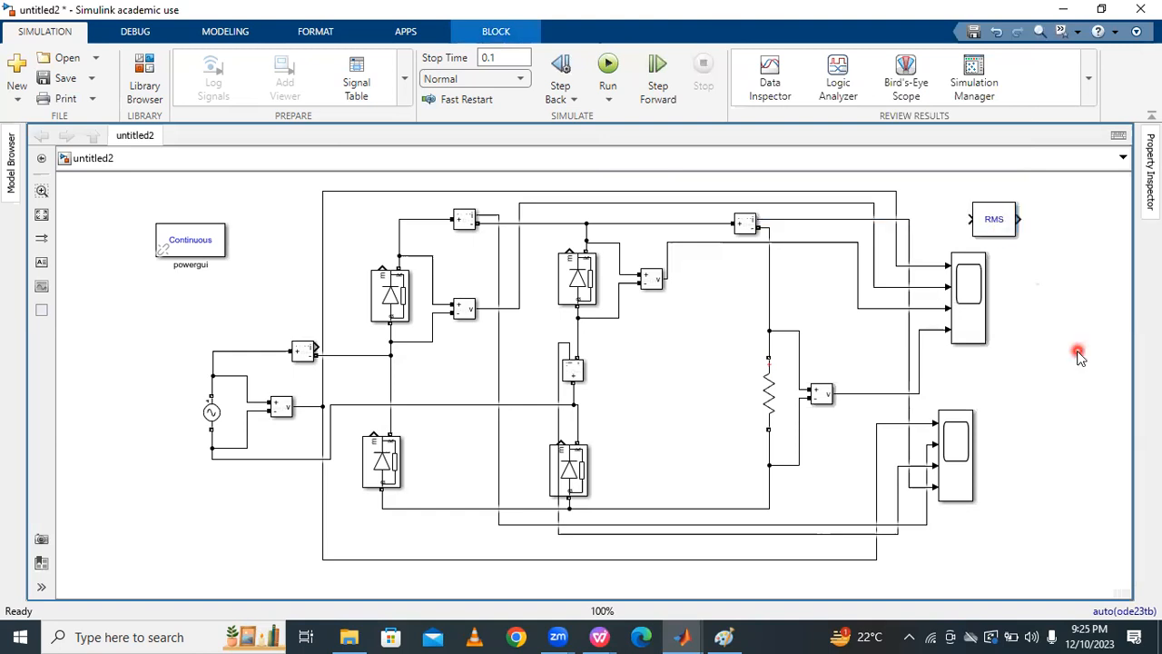
{"action": "left_click", "coordinate": [1024, 292]}
{"action": "left_click", "coordinate": [996, 222]}
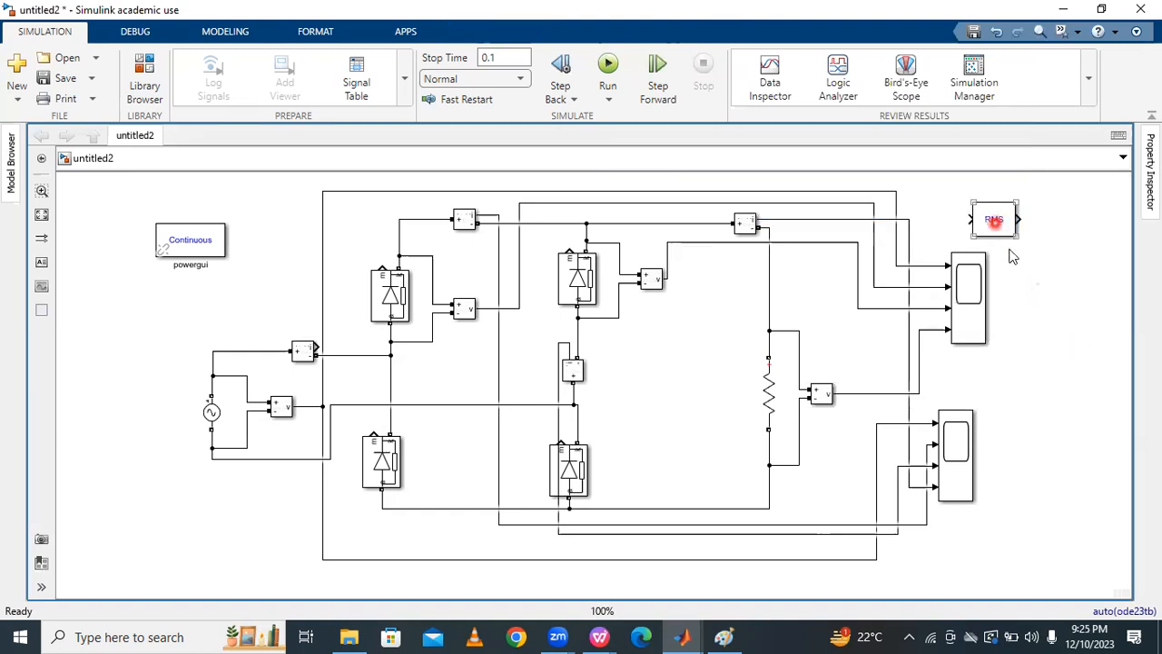
{"action": "left_click_drag", "start_coordinate": [995, 222], "coordinate": [974, 391]}
Connect the RMS block's input to the load voltage measurement signal that feeds the upper scope's fourth input
{"action": "left_click", "coordinate": [919, 359]}
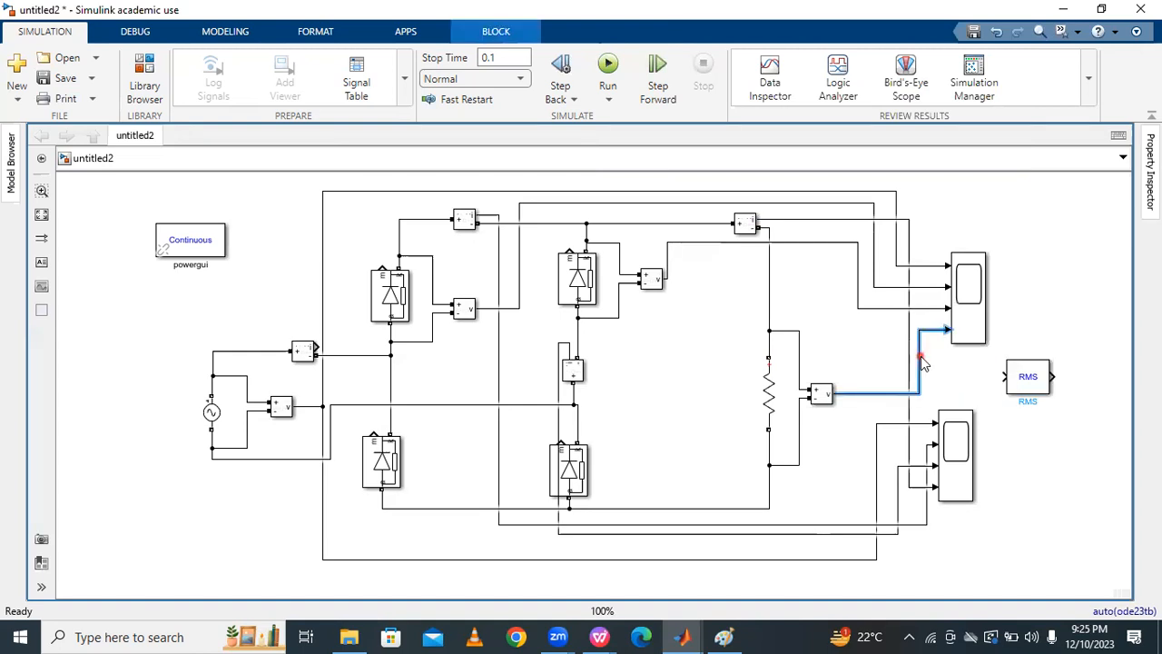
{"action": "left_click", "coordinate": [783, 397]}
{"action": "left_click", "coordinate": [1017, 383]}
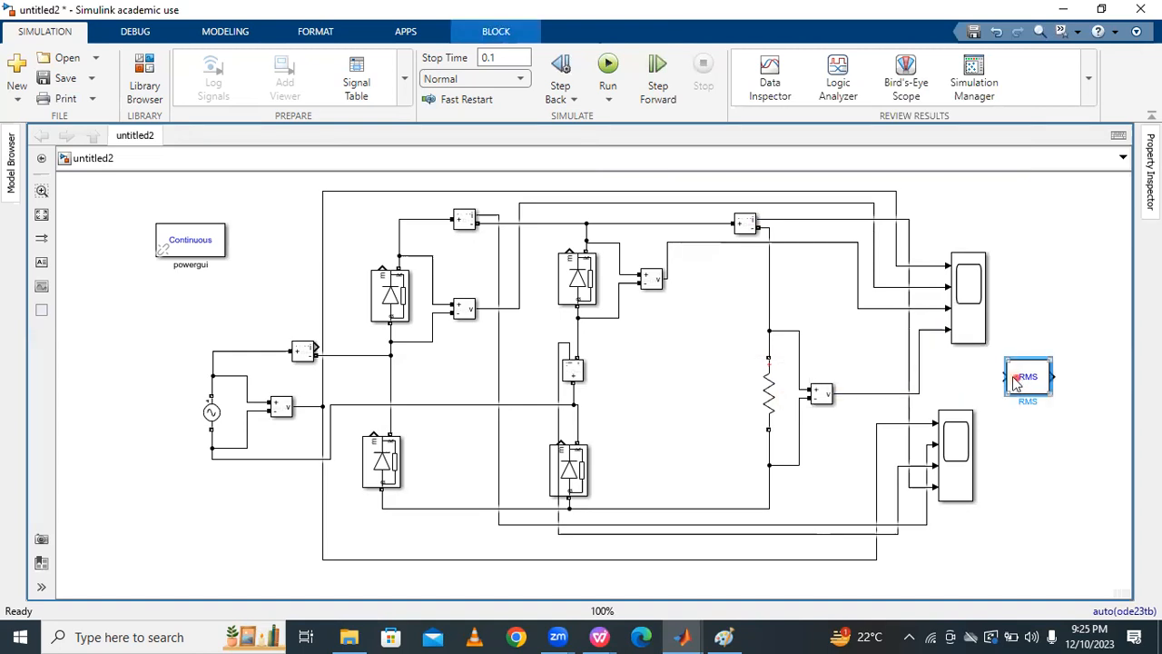
{"action": "left_click_drag", "start_coordinate": [1015, 383], "coordinate": [920, 376]}
{"action": "left_click", "coordinate": [1046, 290]}
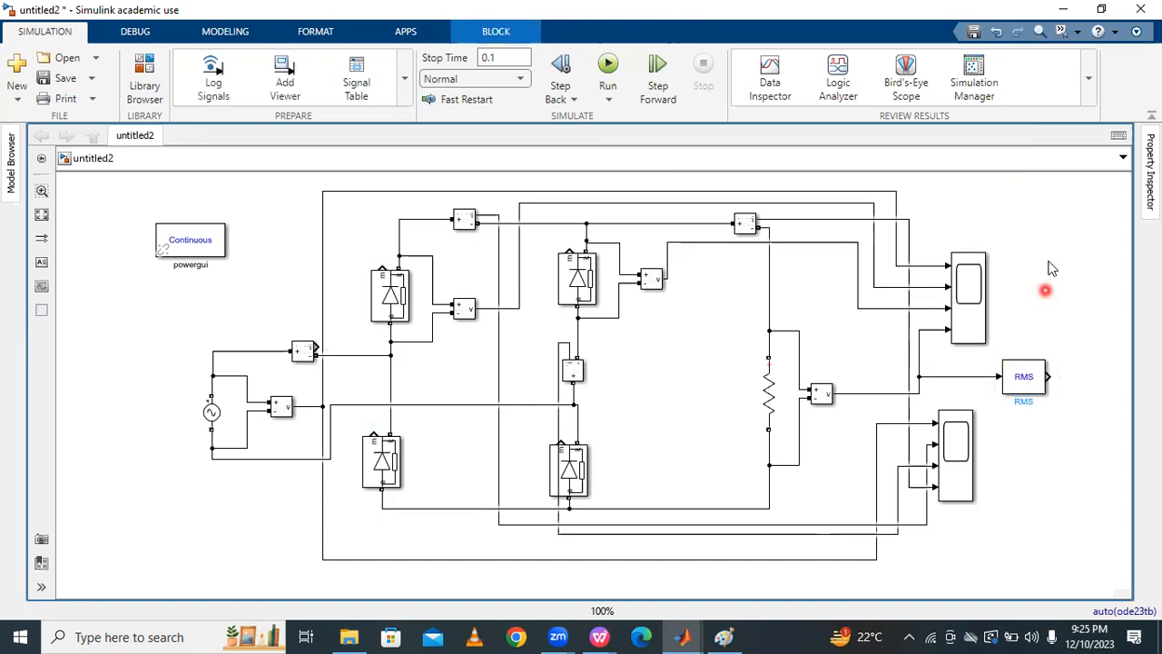
Add a Display block, connect it to the RMS block's output, and fit the whole diagram in view
{"action": "left_click", "coordinate": [1051, 264]}
{"action": "double_click", "coordinate": [1051, 264]}
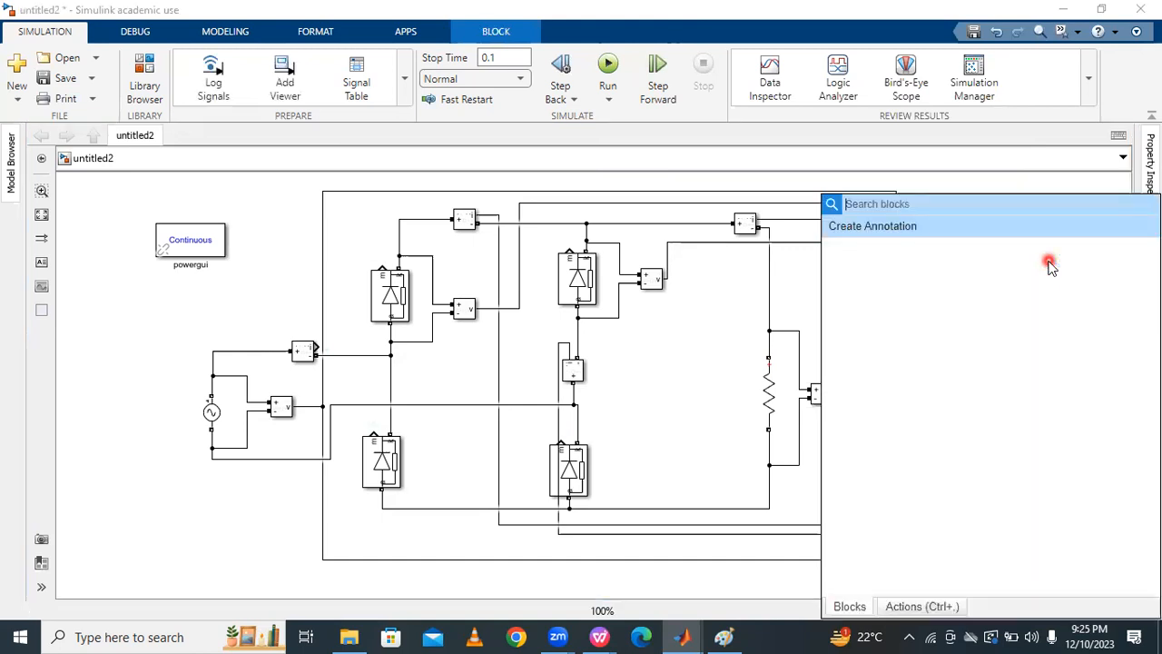
{"action": "type", "text": "dis"}
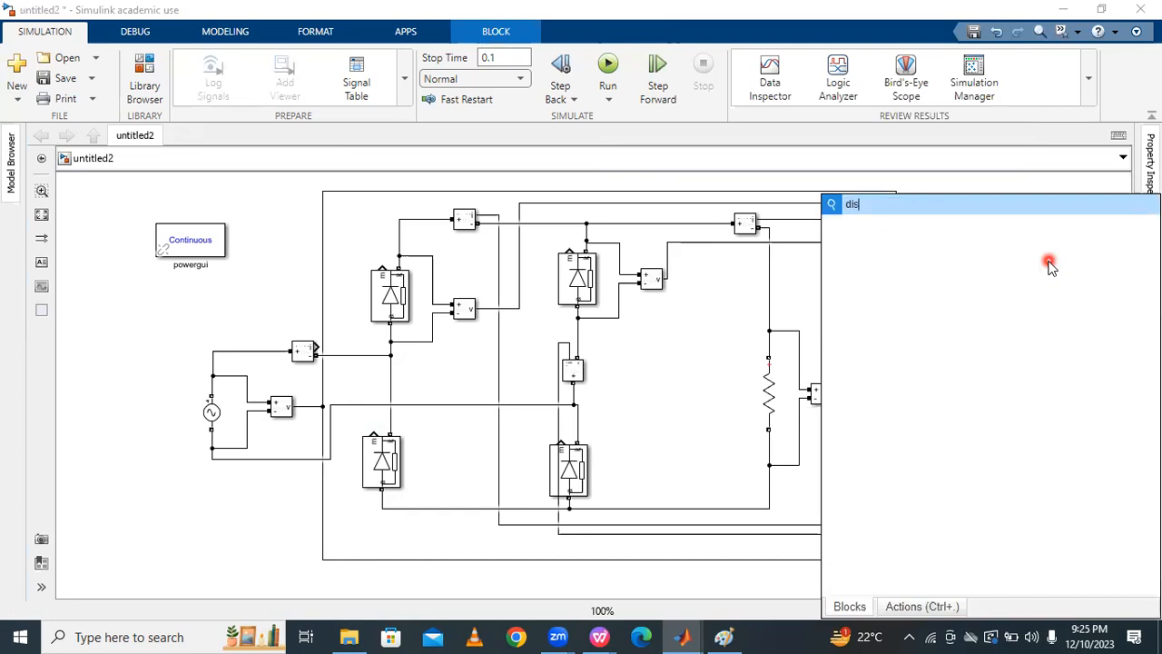
{"action": "type", "text": "p"}
{"action": "left_click", "coordinate": [904, 251]}
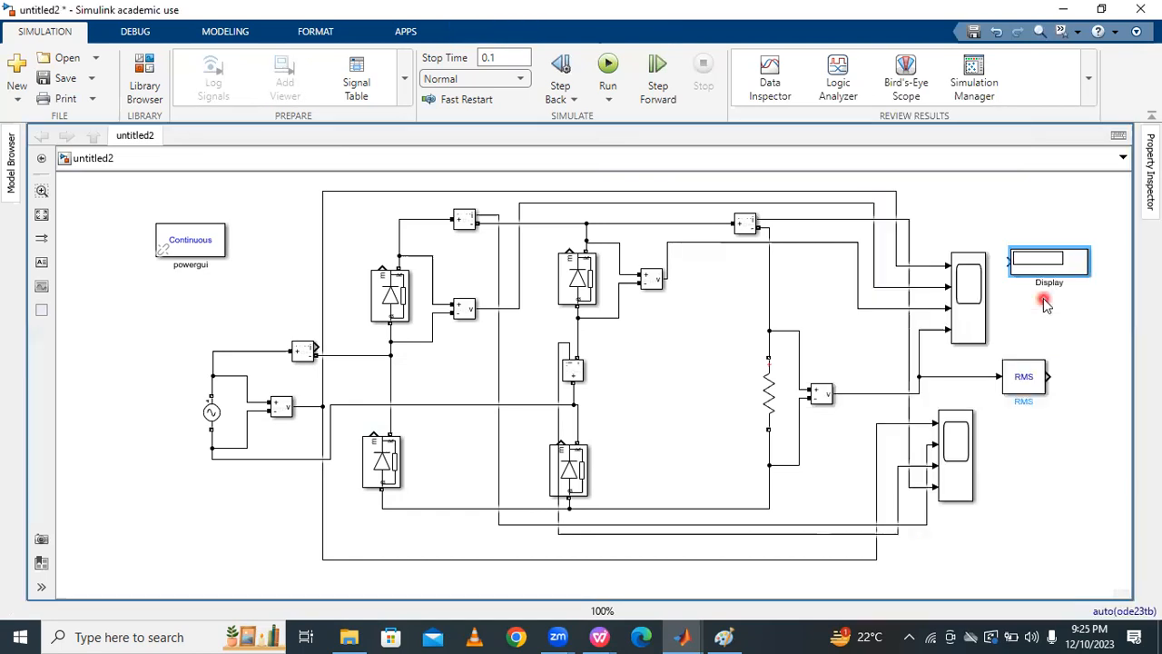
{"action": "left_click_drag", "start_coordinate": [1044, 277], "coordinate": [1094, 383]}
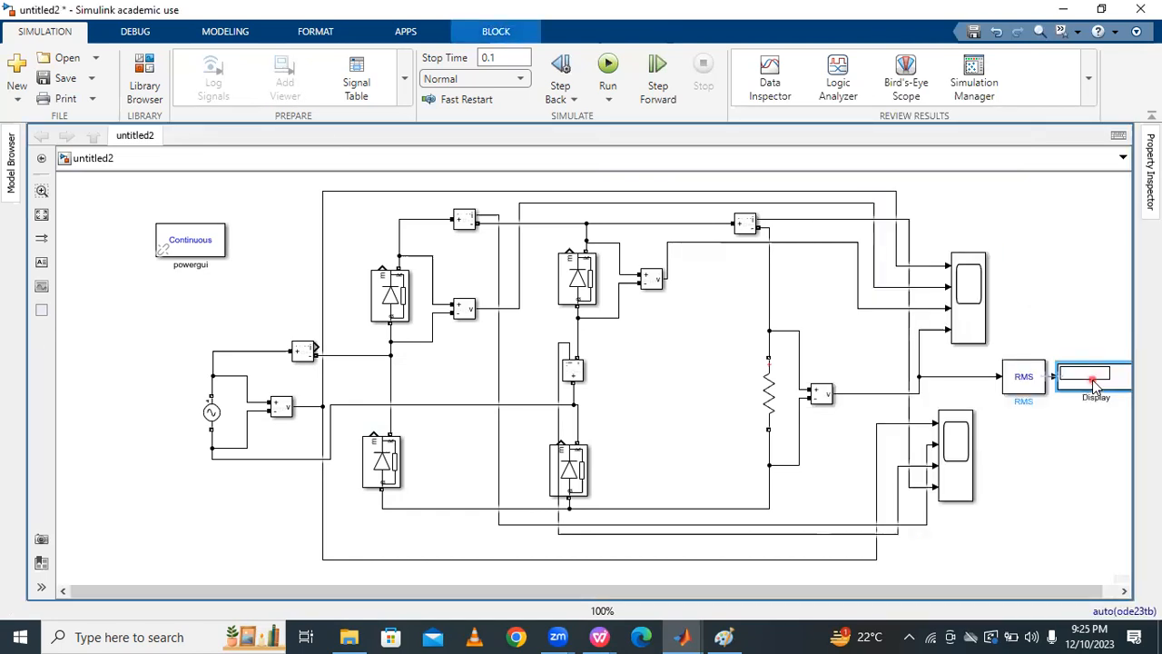
{"action": "left_click", "coordinate": [413, 172]}
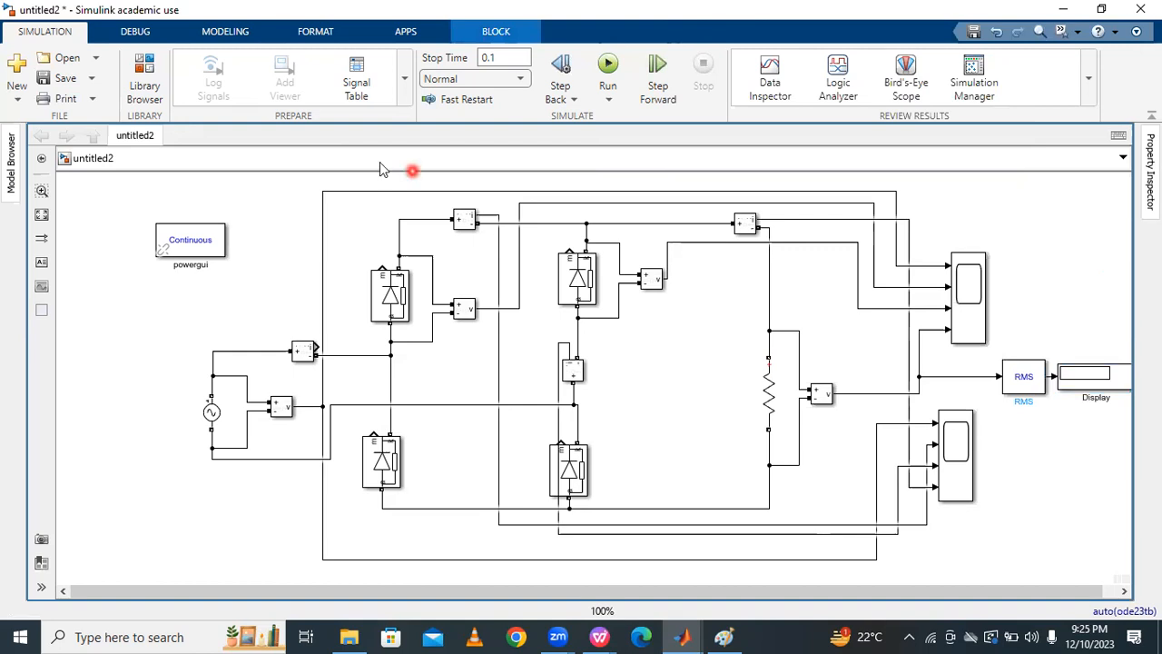
{"action": "left_click", "coordinate": [41, 216]}
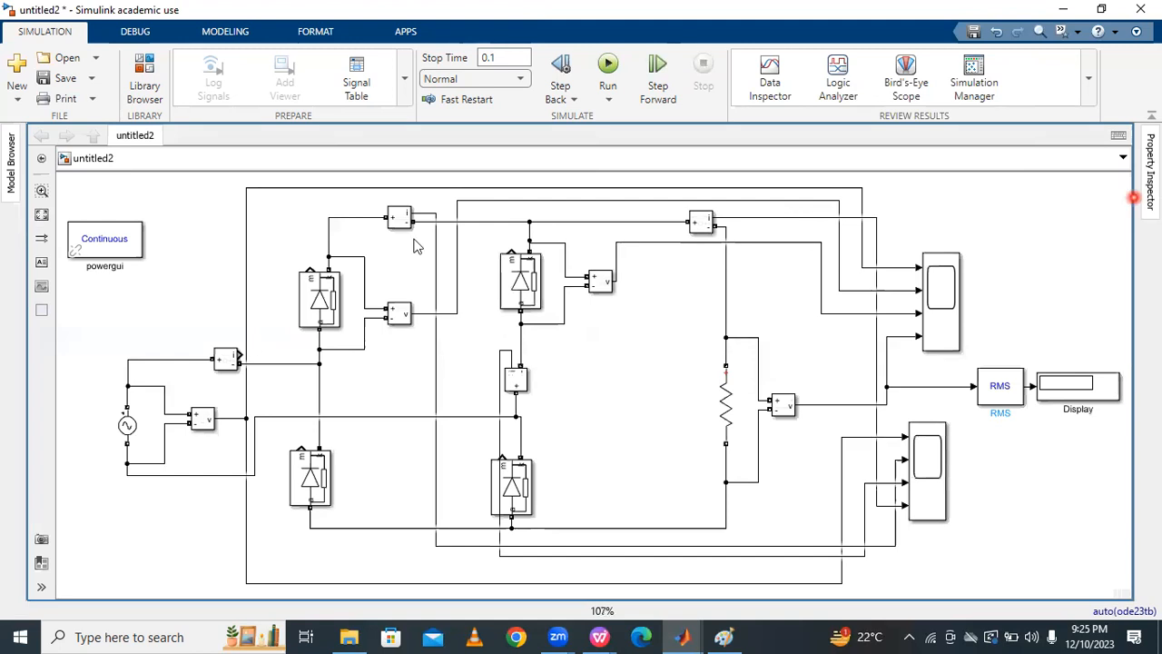
Trace the load current measurement signal from its sensor to the lower scope's fourth input
{"action": "left_click", "coordinate": [996, 327]}
{"action": "left_click", "coordinate": [1076, 387]}
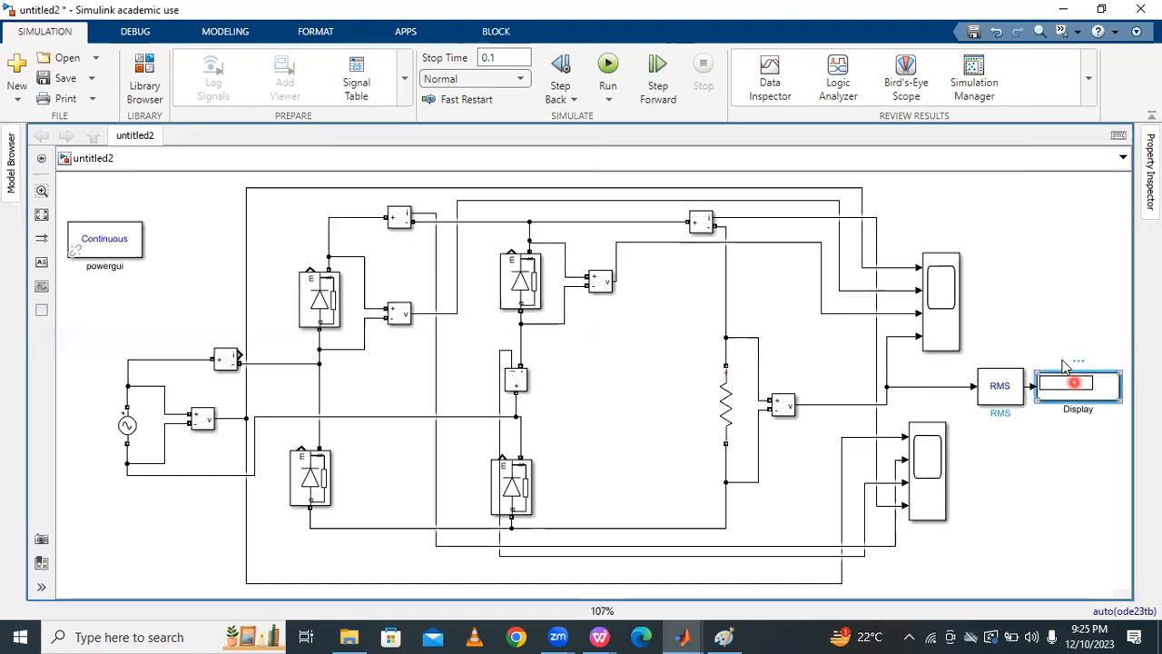
{"action": "left_click", "coordinate": [936, 477]}
{"action": "left_click", "coordinate": [902, 548]}
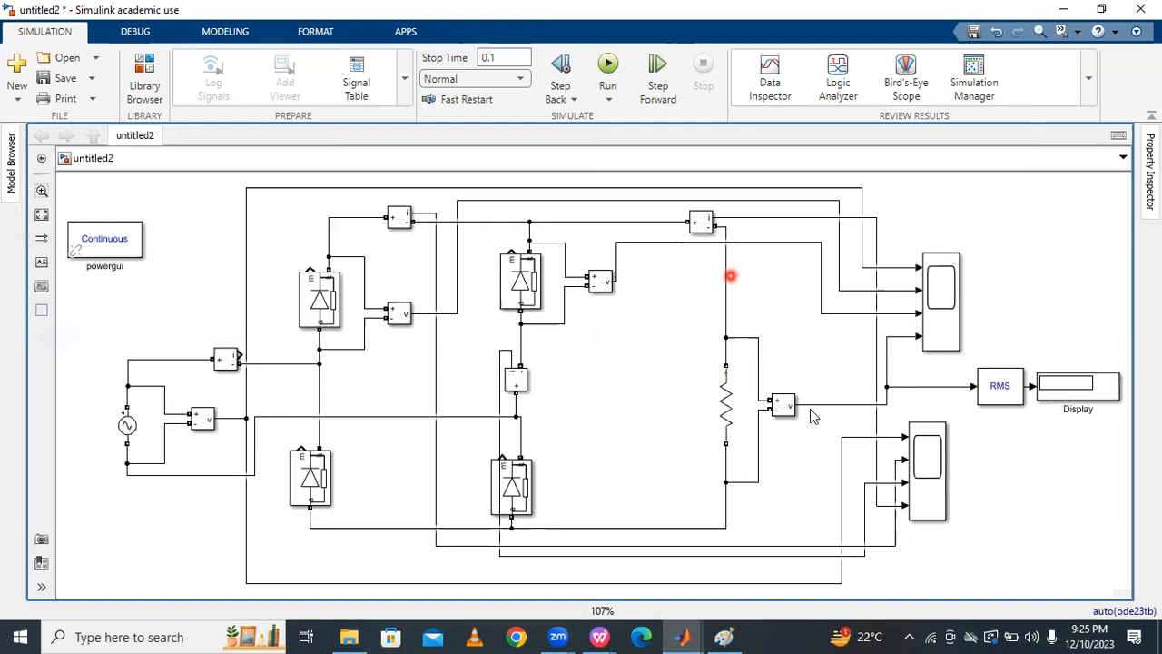
{"action": "left_click", "coordinate": [897, 541]}
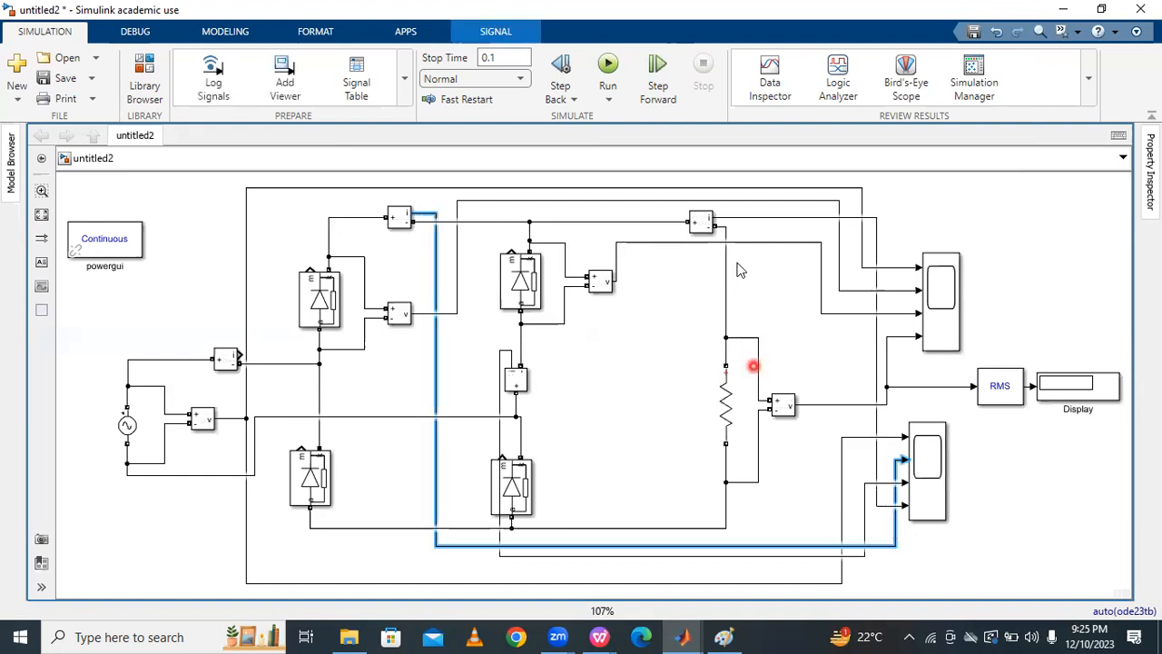
{"action": "left_click", "coordinate": [738, 220]}
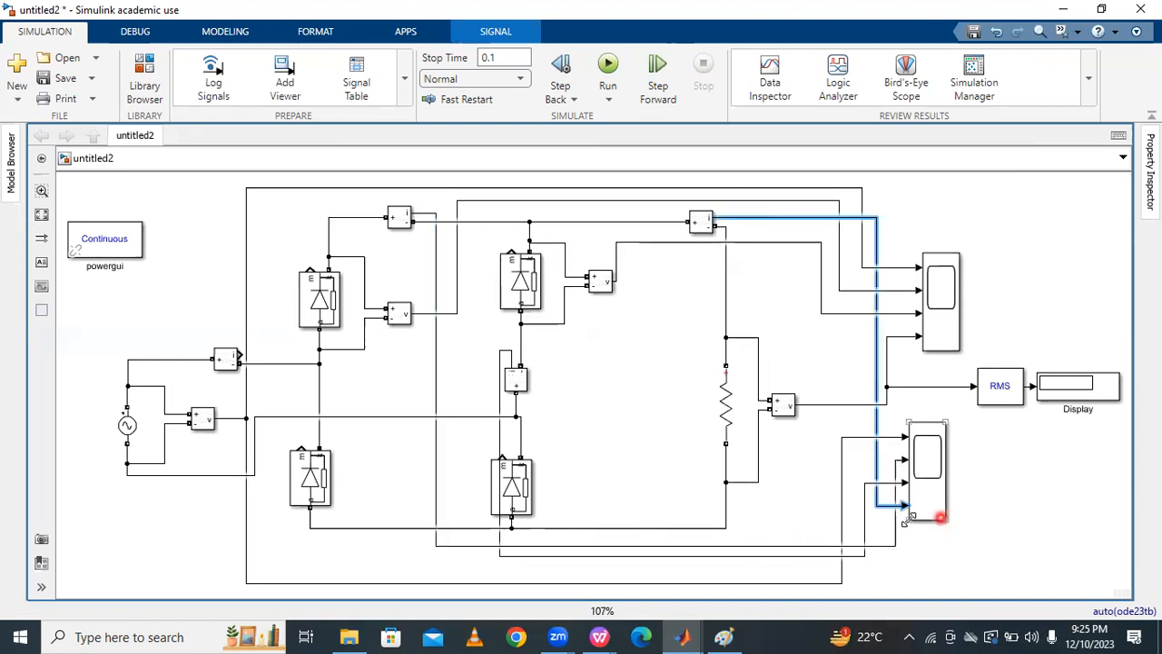
{"action": "left_click", "coordinate": [1029, 483]}
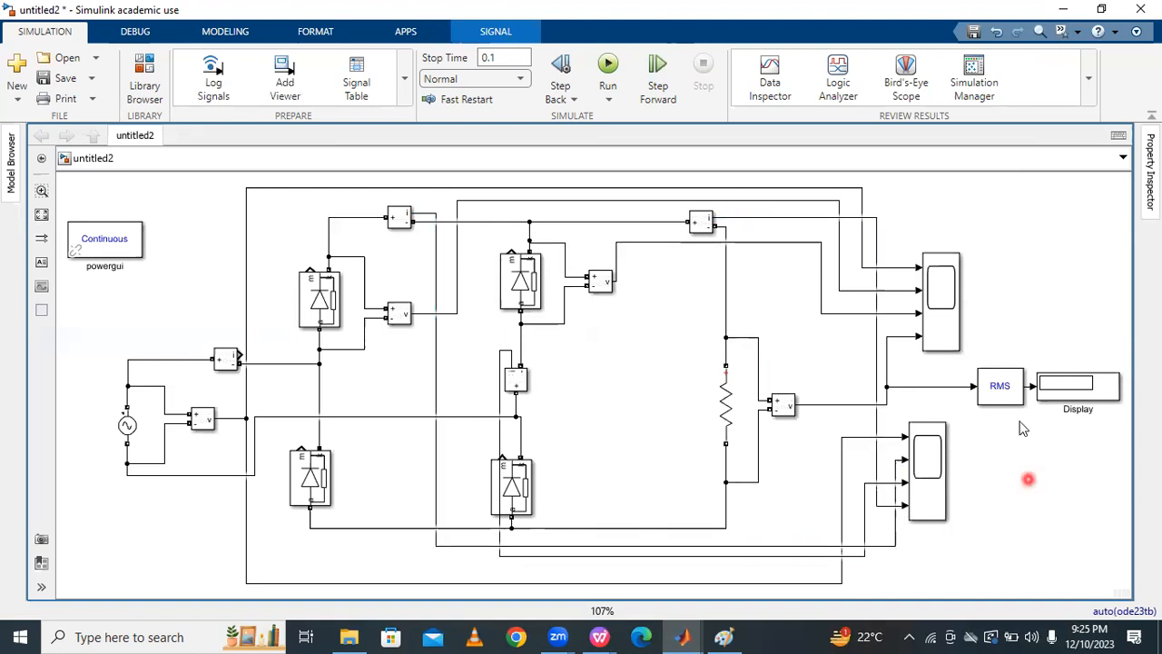
Duplicate the RMS and Display blocks beside the lower scope and connect the copied RMS block's input to the load current signal
{"action": "left_click_drag", "start_coordinate": [988, 319], "coordinate": [1068, 499]}
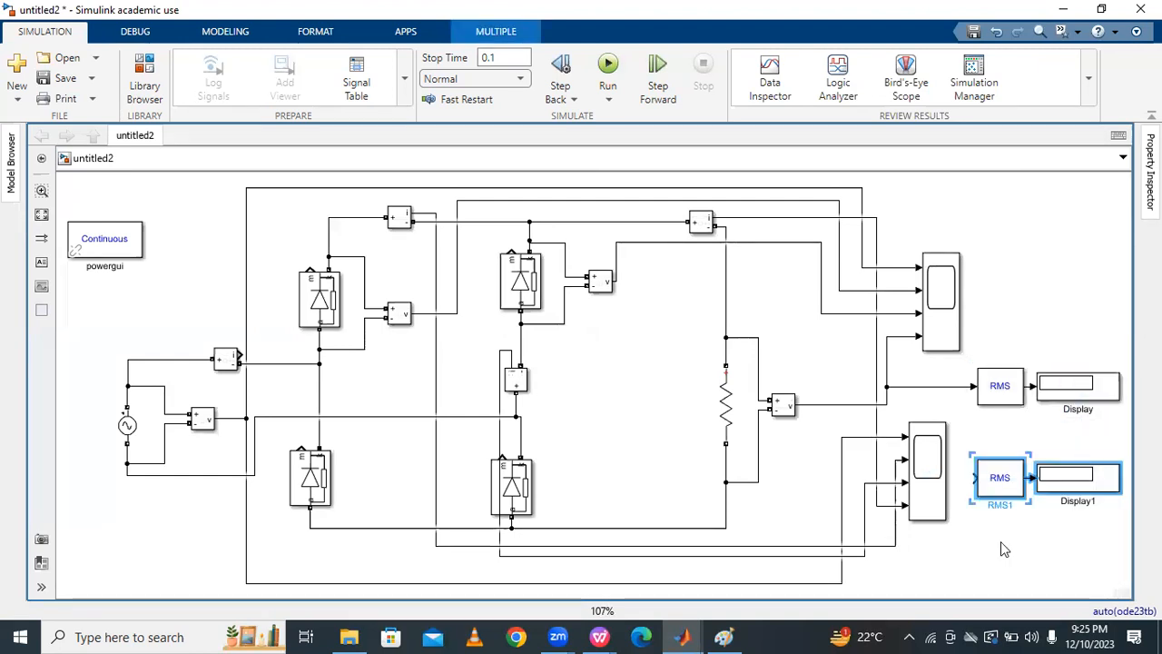
{"action": "mouse_move", "coordinate": [968, 478]}
{"action": "left_mouse_down"}
{"action": "mouse_move", "coordinate": [958, 434]}
{"action": "mouse_move", "coordinate": [876, 418]}
{"action": "left_mouse_up"}
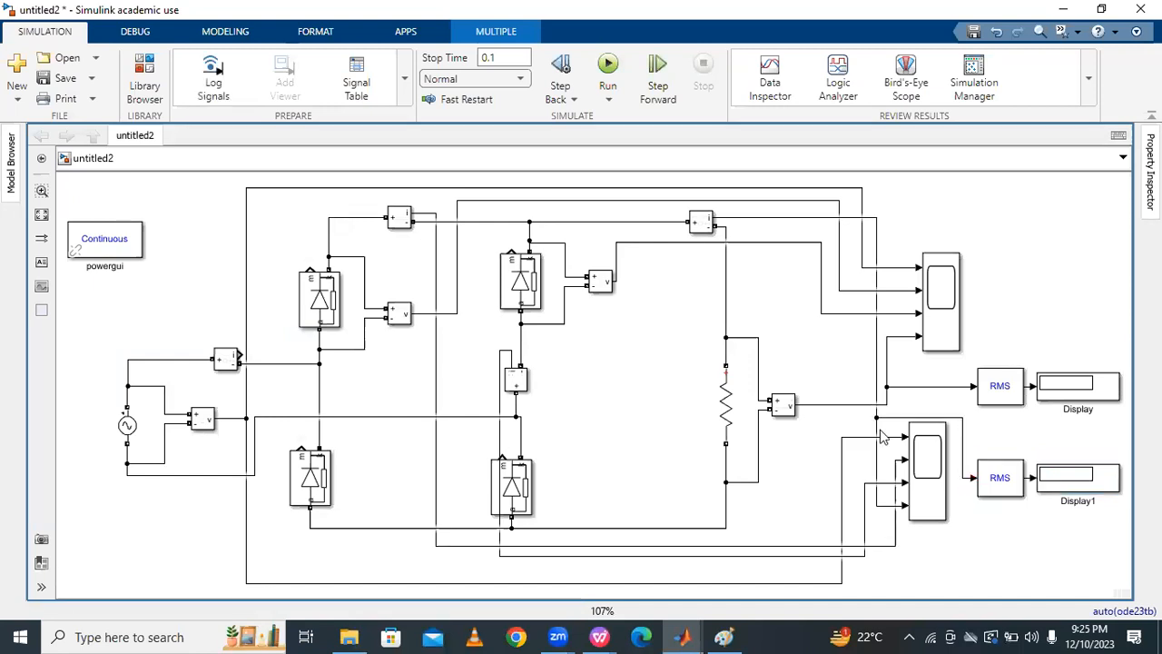
{"action": "left_click", "coordinate": [877, 434]}
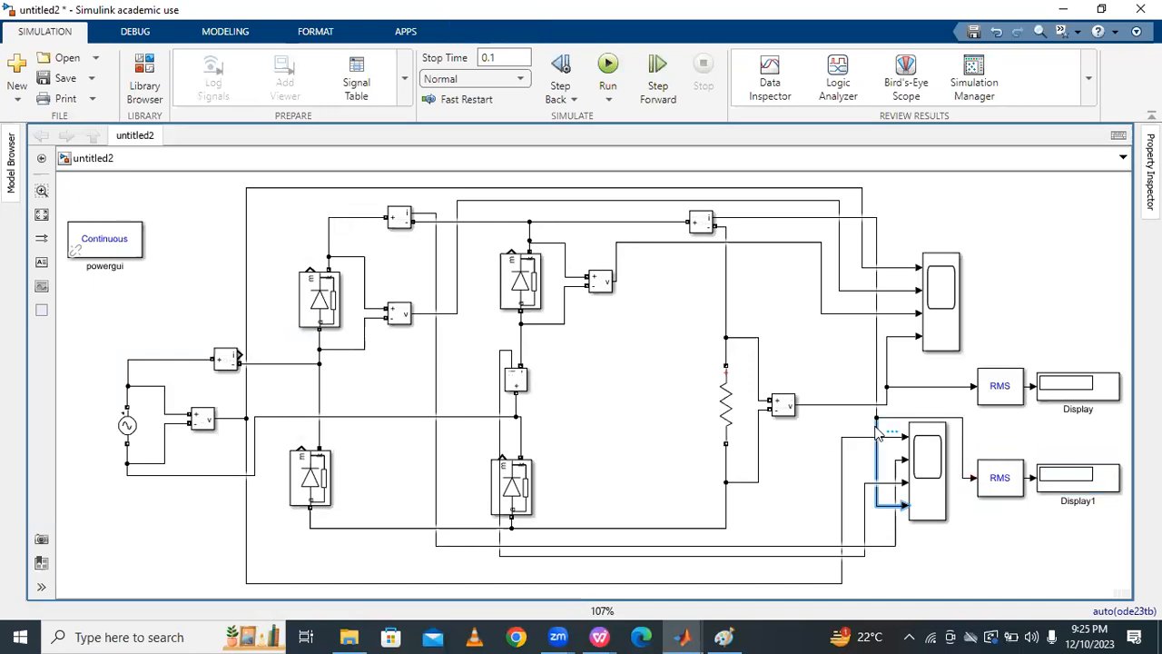
{"action": "left_click", "coordinate": [877, 420]}
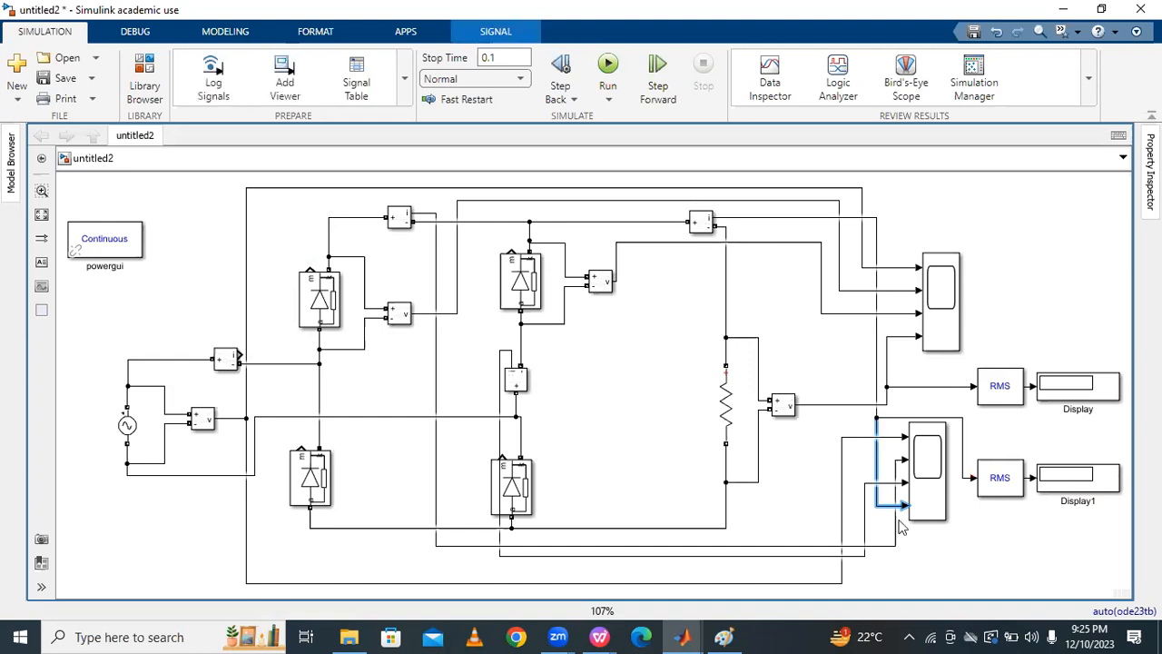
{"action": "left_click", "coordinate": [1008, 524]}
Check the copied RMS block's parameters, close them unchanged, and run the simulation
{"action": "left_click", "coordinate": [1003, 483]}
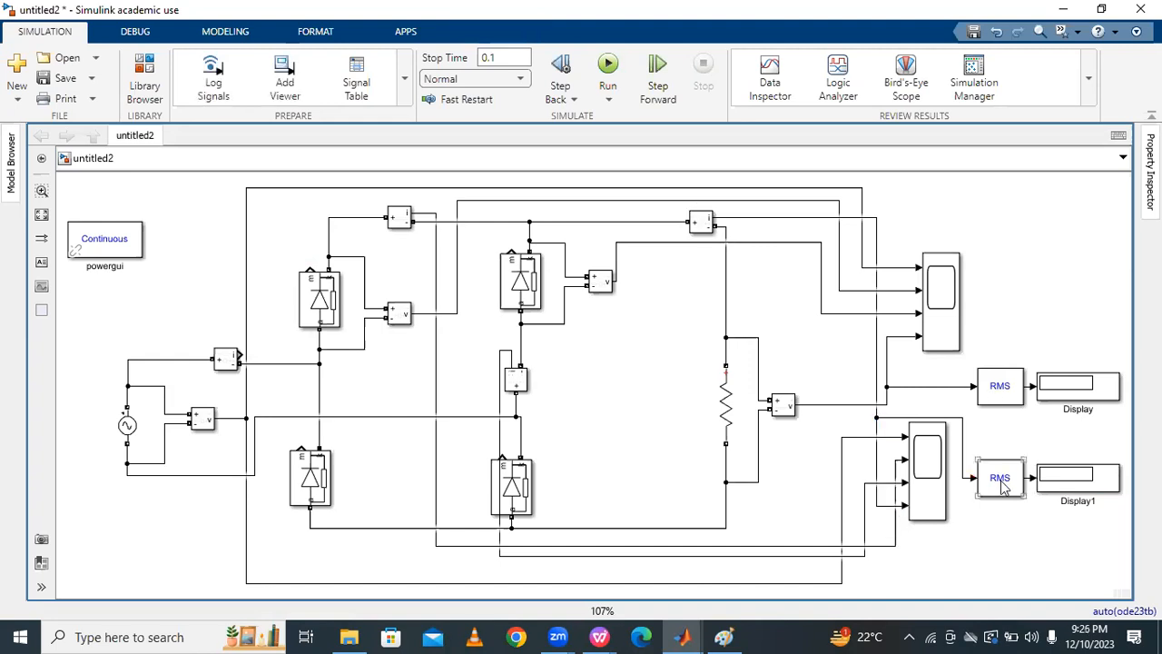
{"action": "double_click", "coordinate": [1004, 486]}
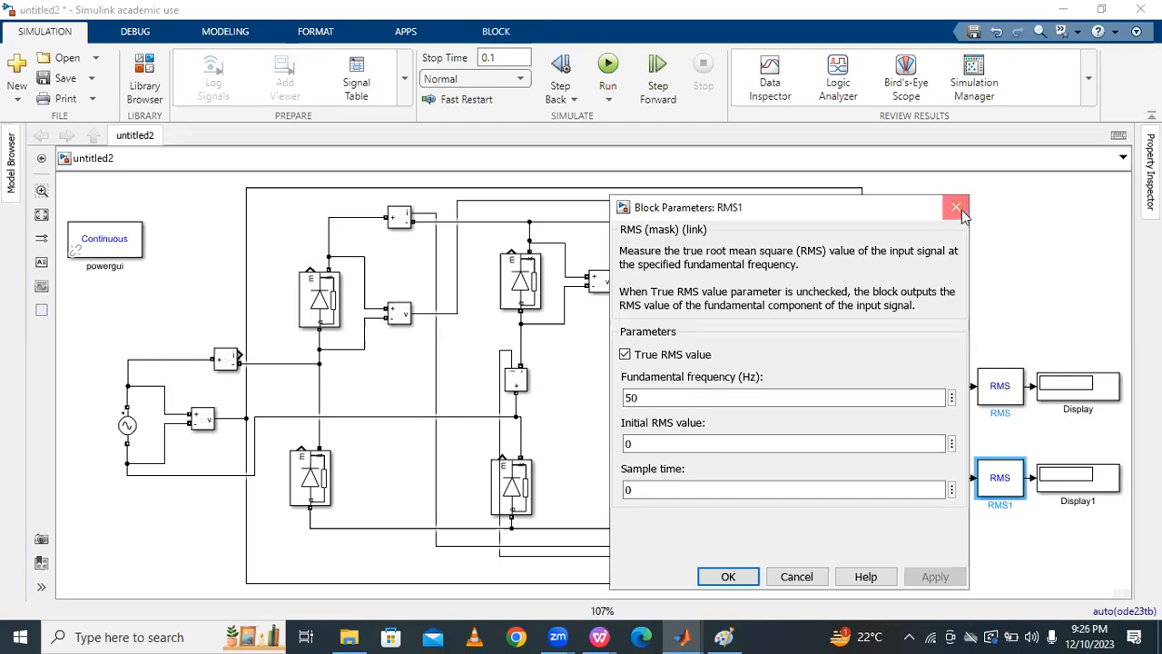
{"action": "left_click", "coordinate": [1021, 284]}
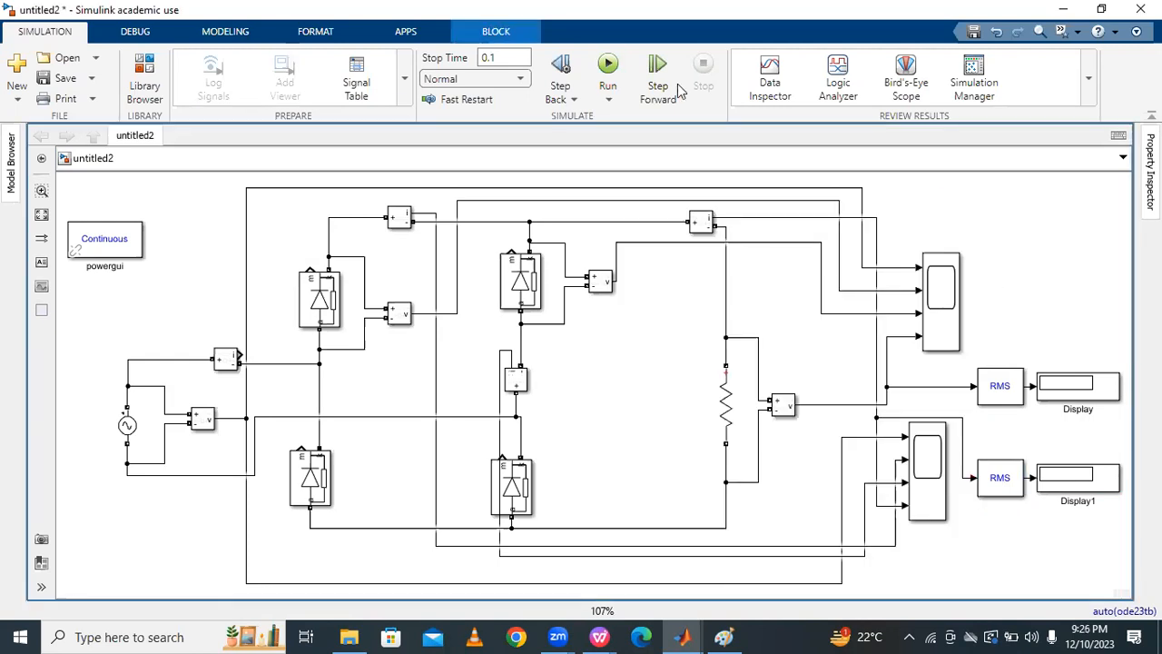
{"action": "left_click", "coordinate": [608, 68]}
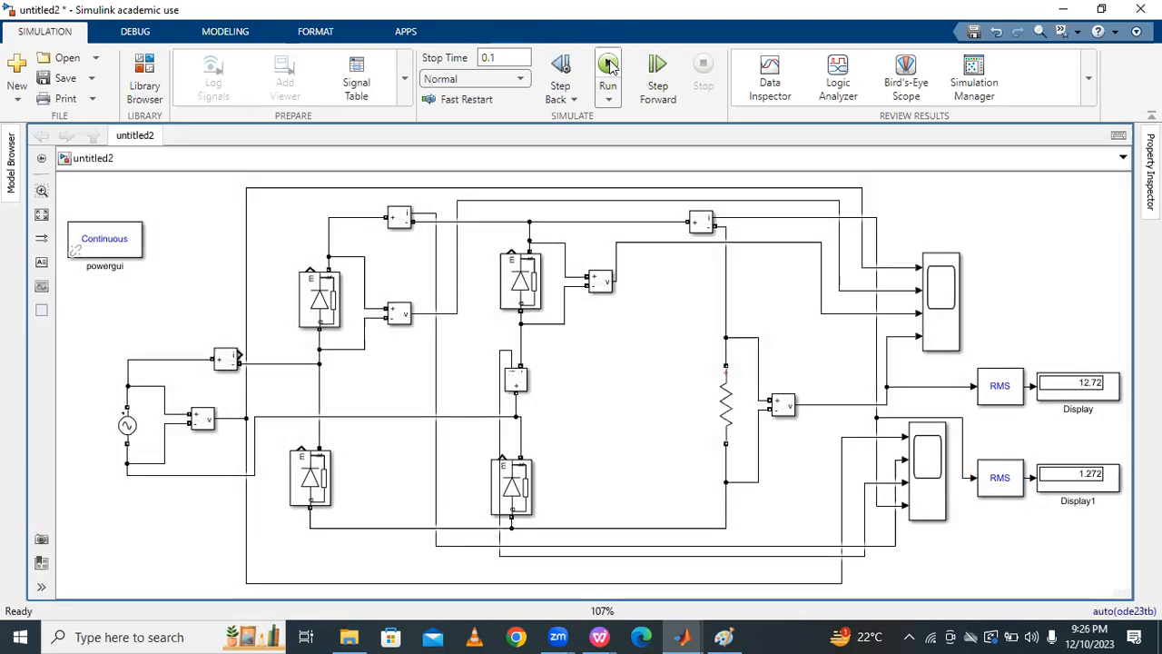
{"action": "left_click", "coordinate": [608, 67]}
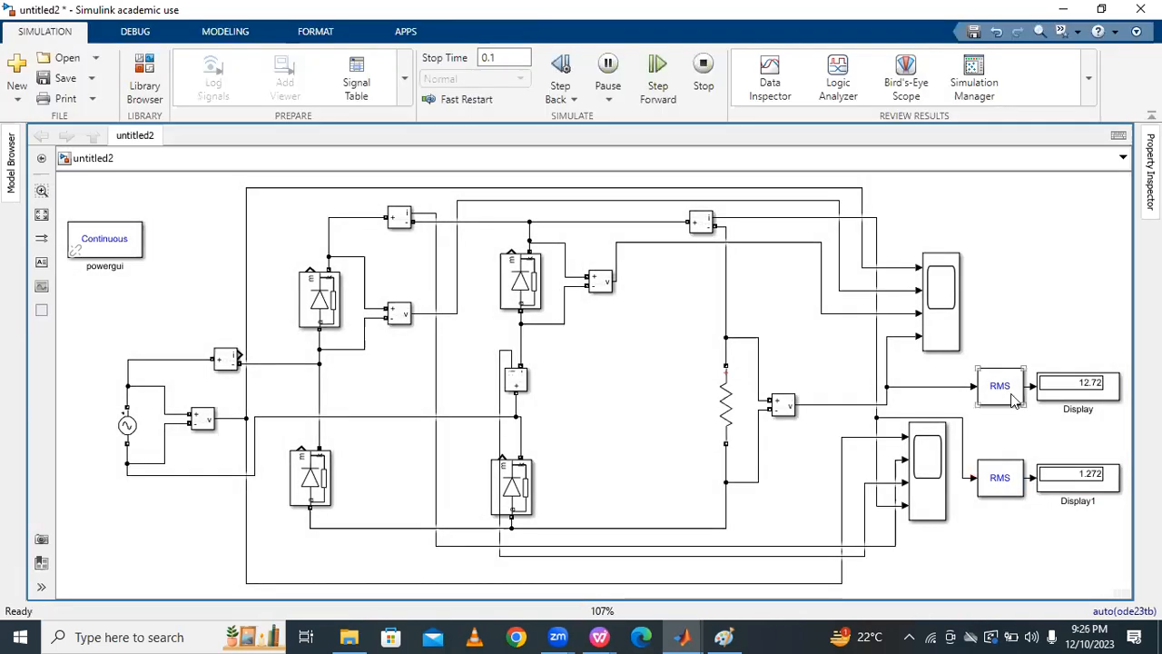
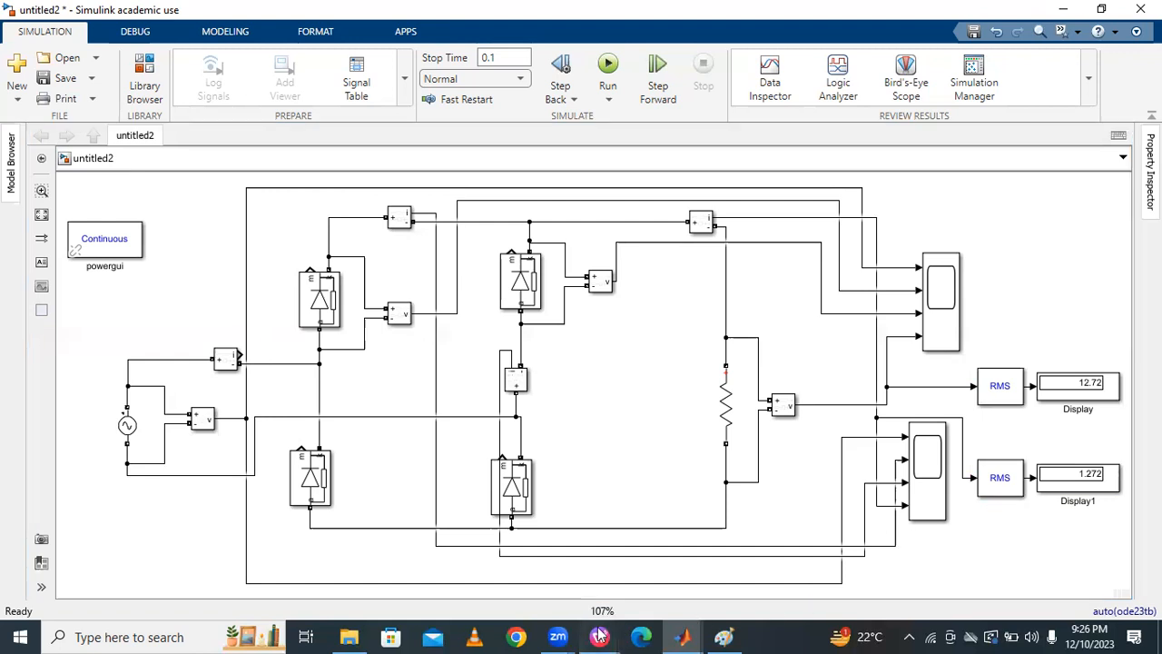
Switch to the diode bridge presentation in WPS Office, review slide 7's full-wave RMS voltage and current formulas, and return to the Simulink model
{"action": "mouse_move", "coordinate": [595, 627]}
{"action": "left_click", "coordinate": [509, 559]}
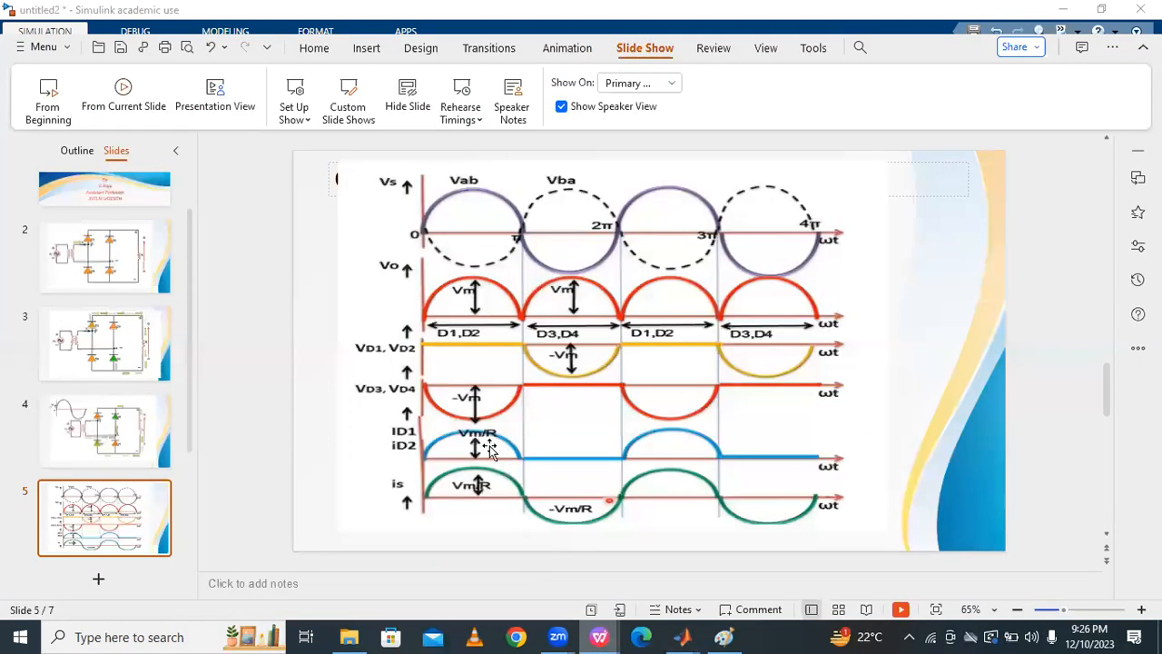
{"action": "scroll", "coordinate": [228, 473], "scroll_direction": "down", "scroll_amount": 2}
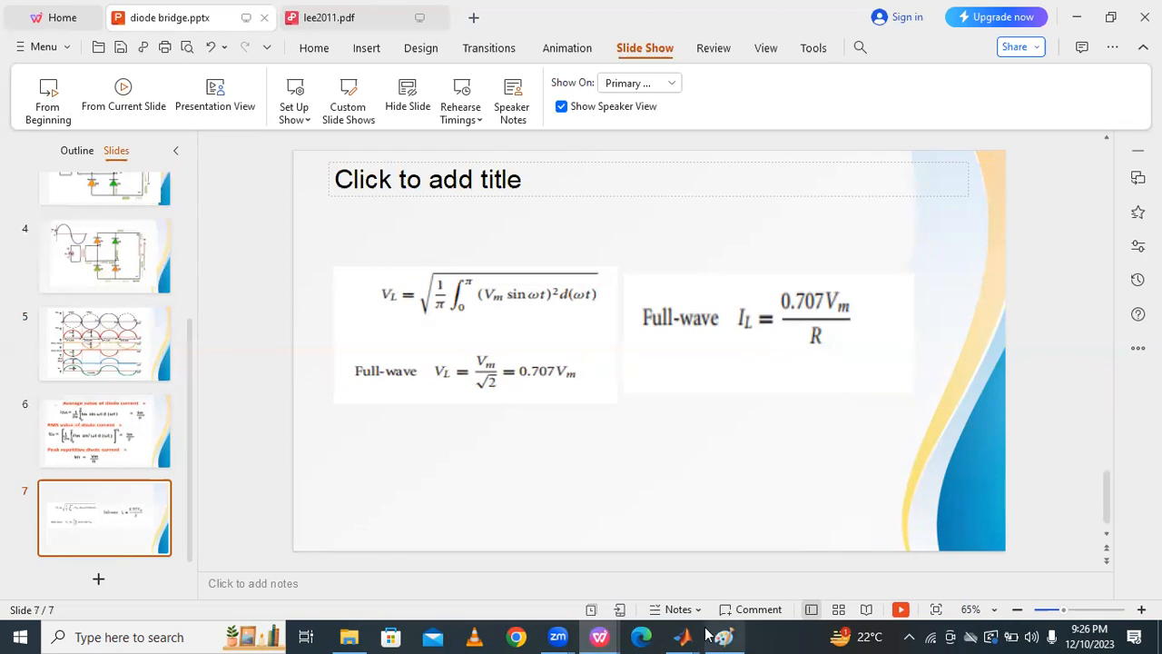
{"action": "mouse_move", "coordinate": [682, 636]}
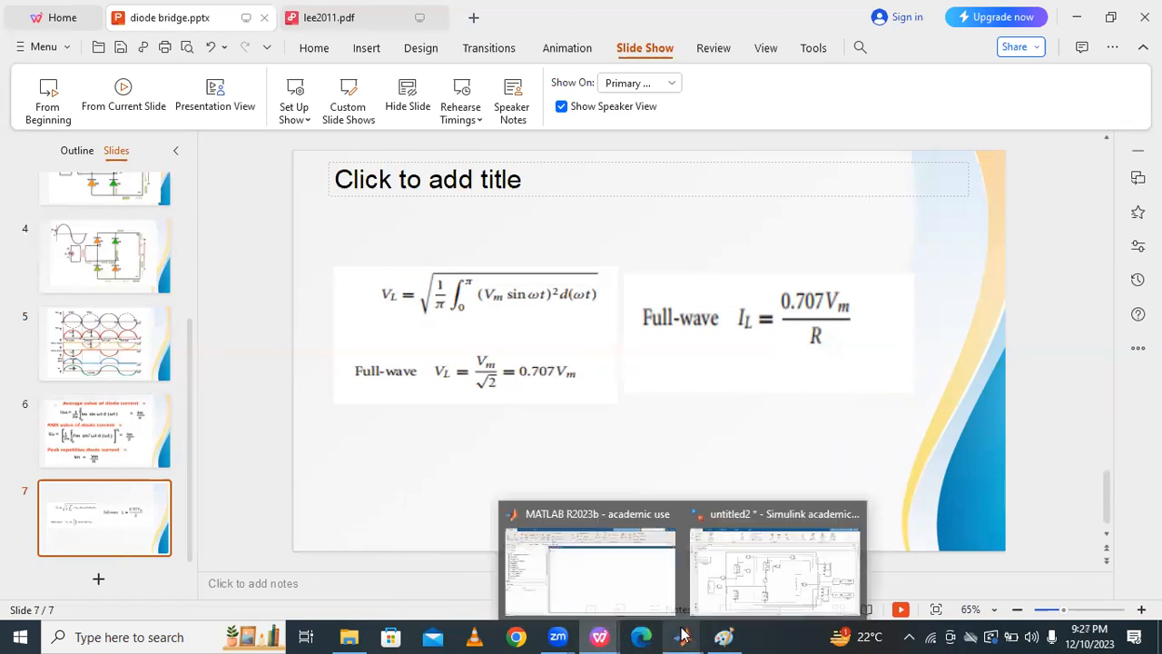
{"action": "left_click", "coordinate": [768, 581]}
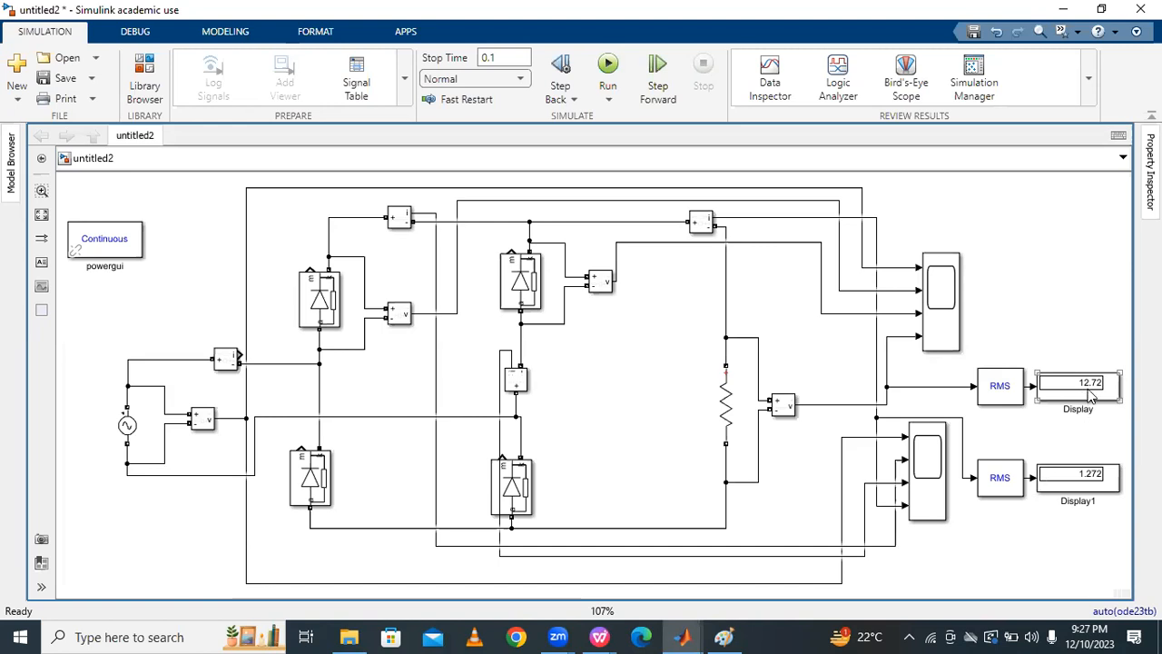
Check the load branch's resistance in its block parameters and close them without changes
{"action": "double_click", "coordinate": [735, 406]}
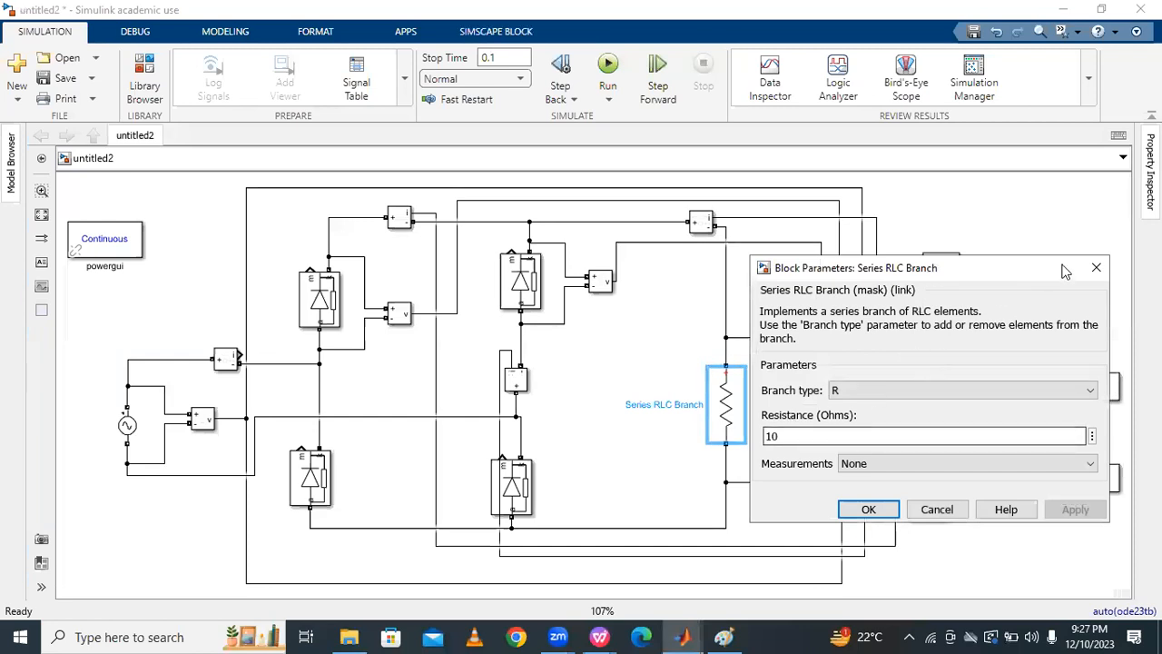
{"action": "left_click", "coordinate": [1096, 268]}
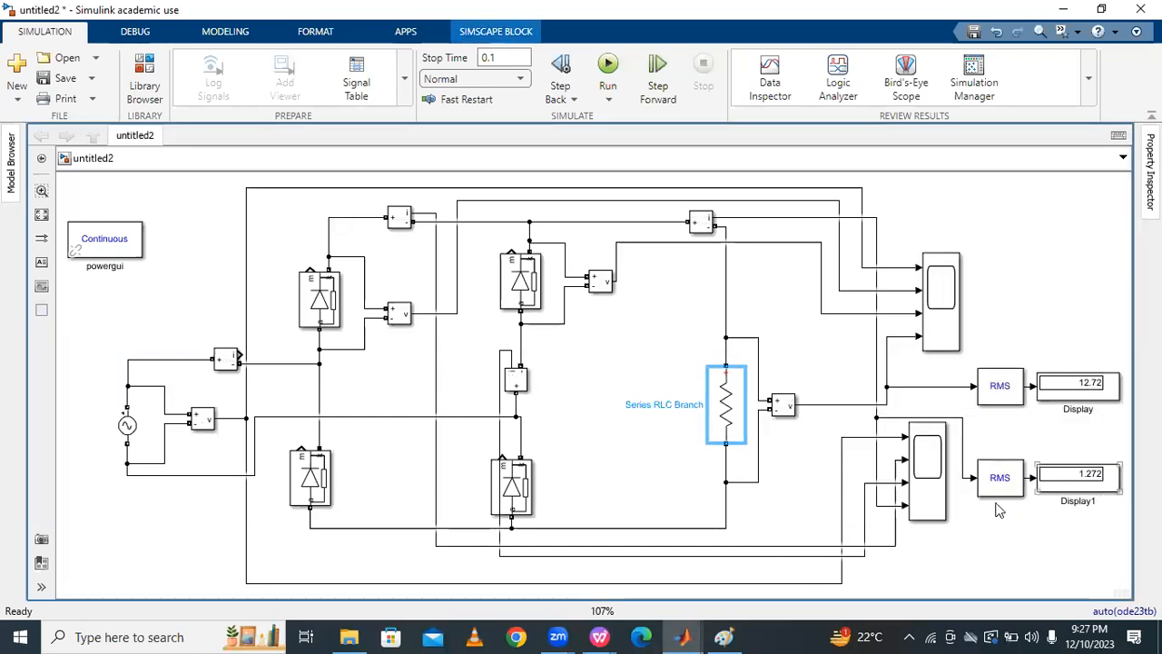
{"action": "left_click", "coordinate": [806, 454]}
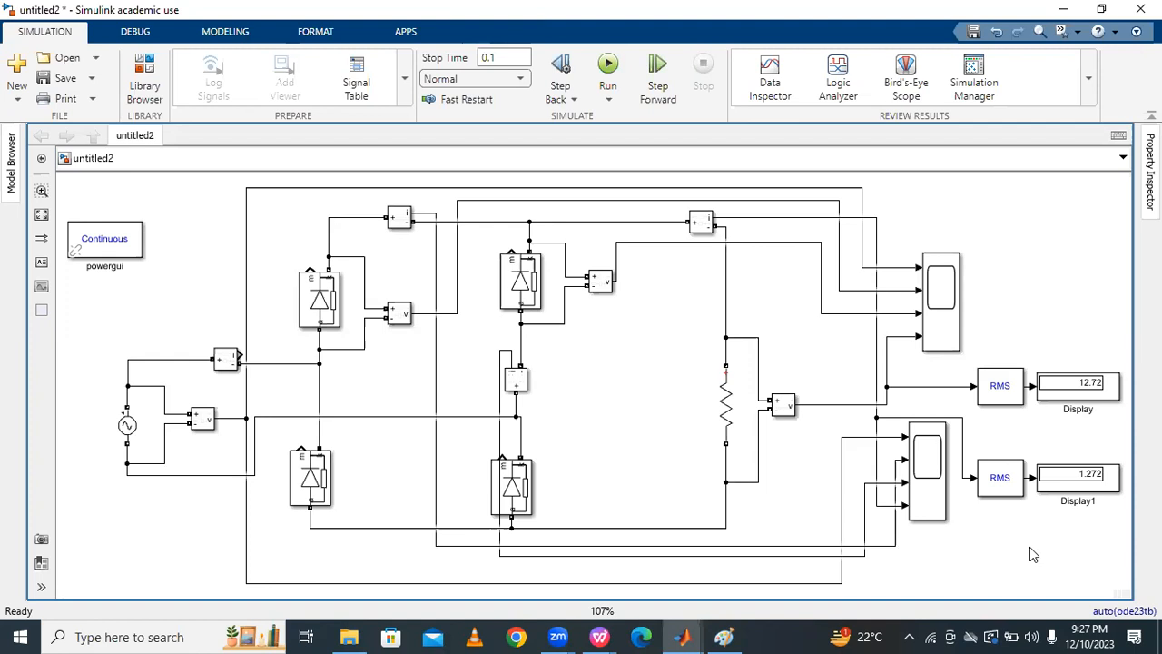
Open the upper scope, examine the load voltage waveform's ripple without a capacitor, and close the scope
{"action": "left_click", "coordinate": [942, 317]}
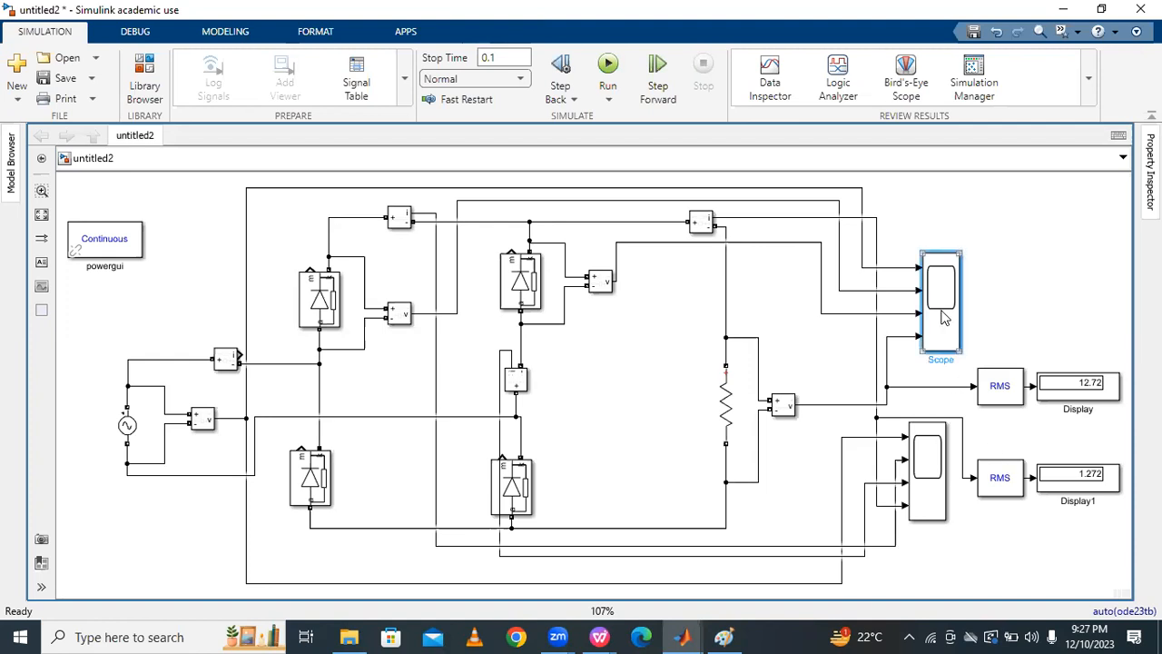
{"action": "double_click", "coordinate": [942, 316]}
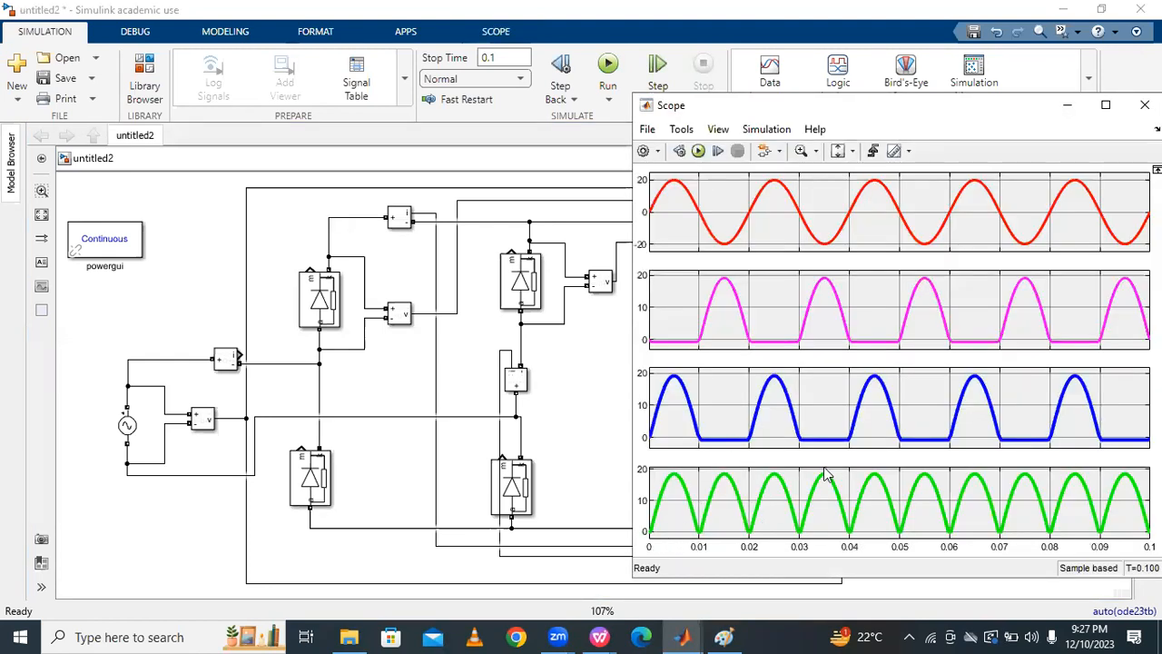
{"action": "left_click", "coordinate": [742, 536]}
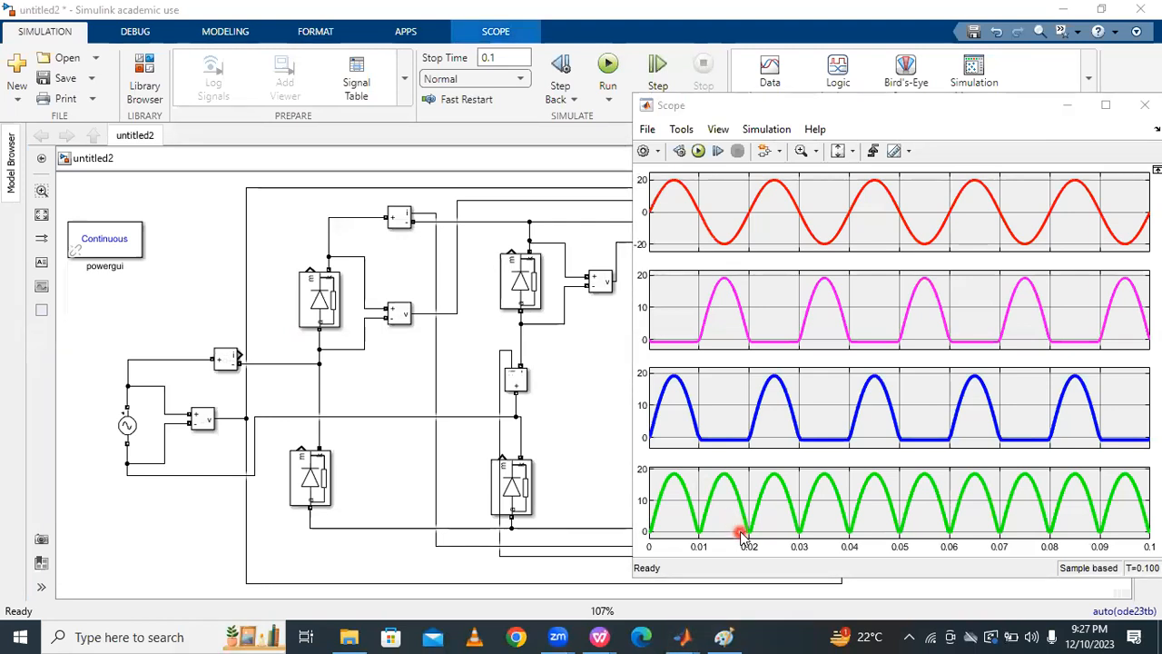
{"action": "left_click", "coordinate": [1142, 106]}
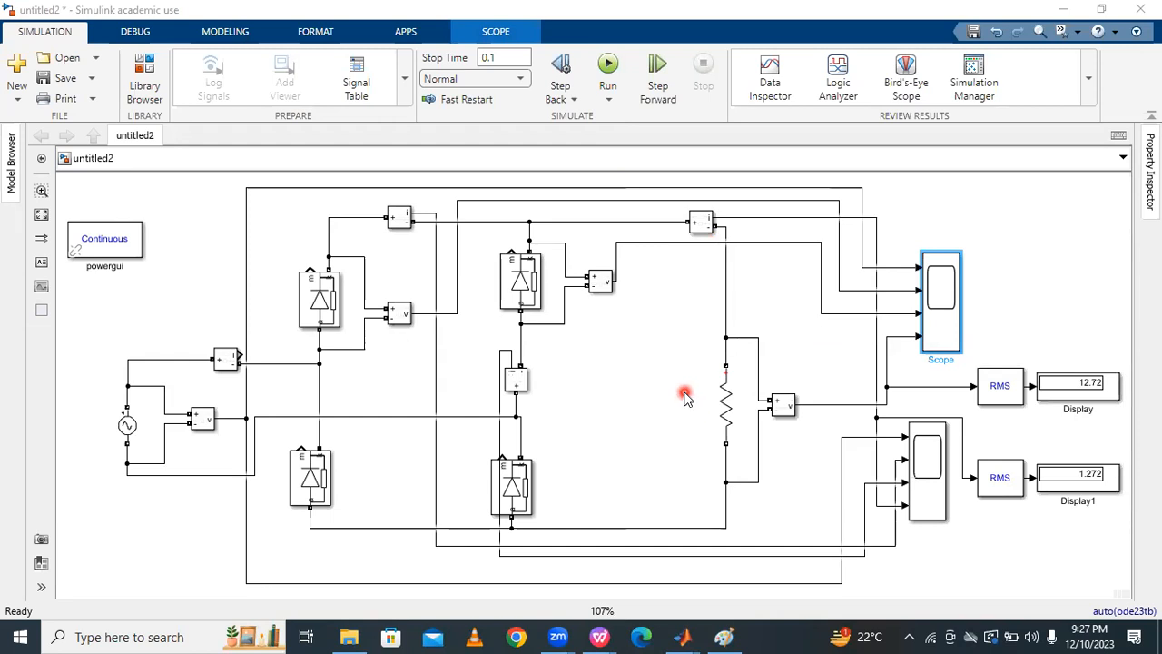
Copy the load resistor into the space beside the load, set the copy's branch type to C with 1e-6 F capacitance, and confirm
{"action": "left_click", "coordinate": [726, 395]}
{"action": "left_click_drag", "start_coordinate": [725, 395], "coordinate": [643, 396]}
{"action": "double_click", "coordinate": [644, 404]}
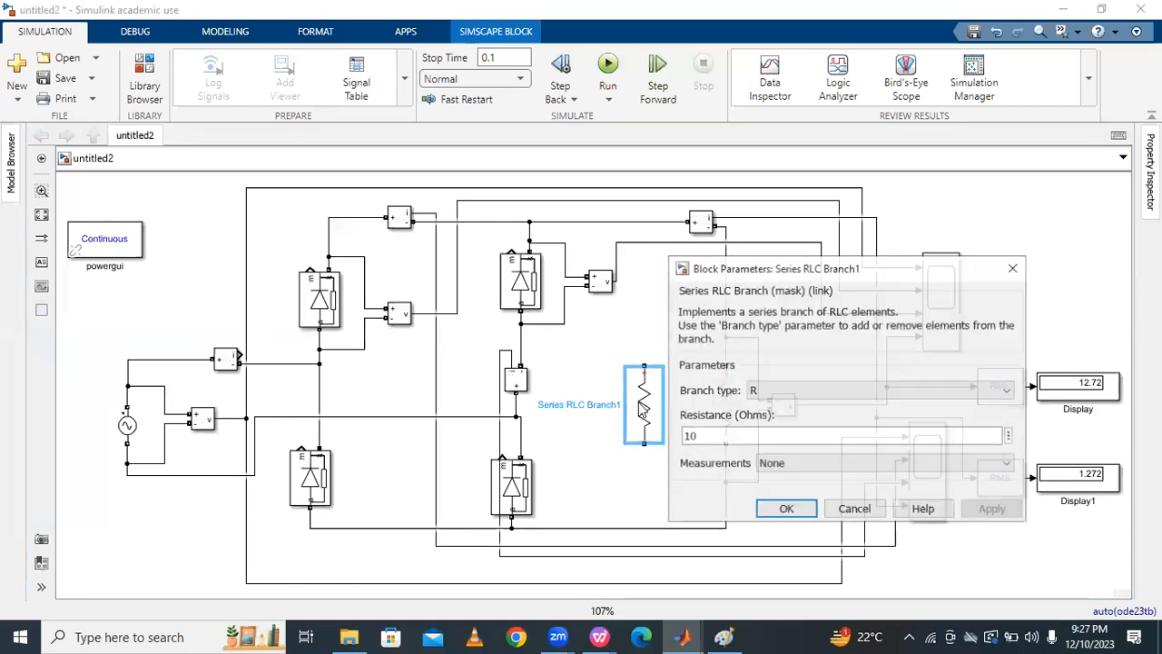
{"action": "left_click", "coordinate": [795, 389]}
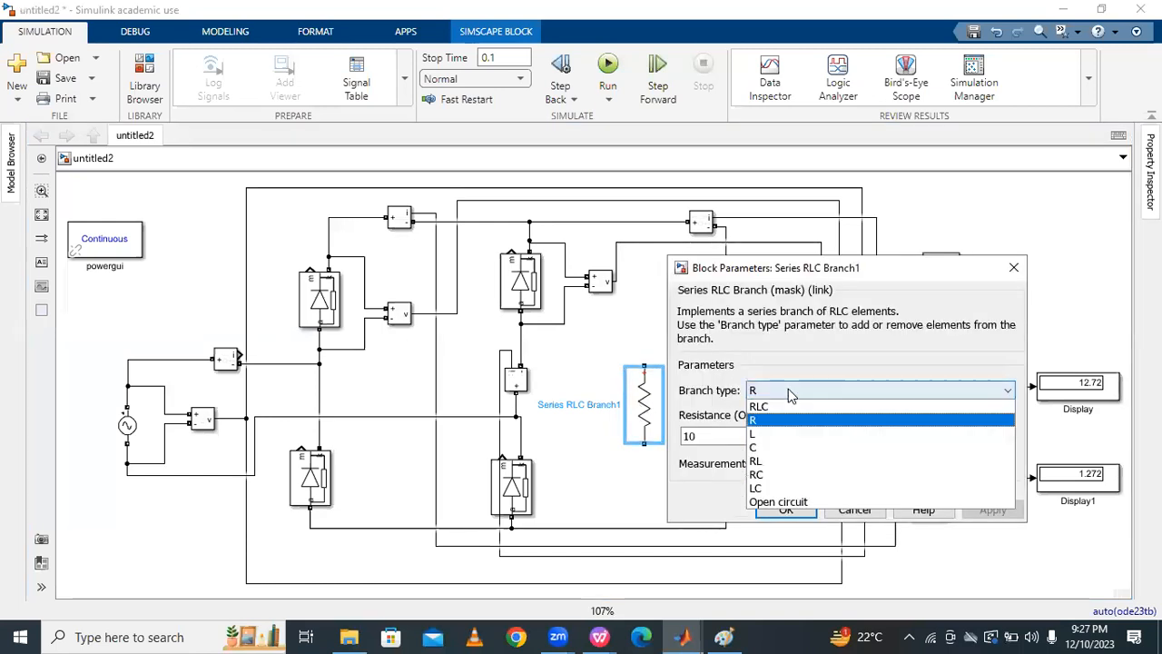
{"action": "left_click", "coordinate": [754, 447]}
{"action": "left_click", "coordinate": [692, 439]}
{"action": "left_click", "coordinate": [993, 531]}
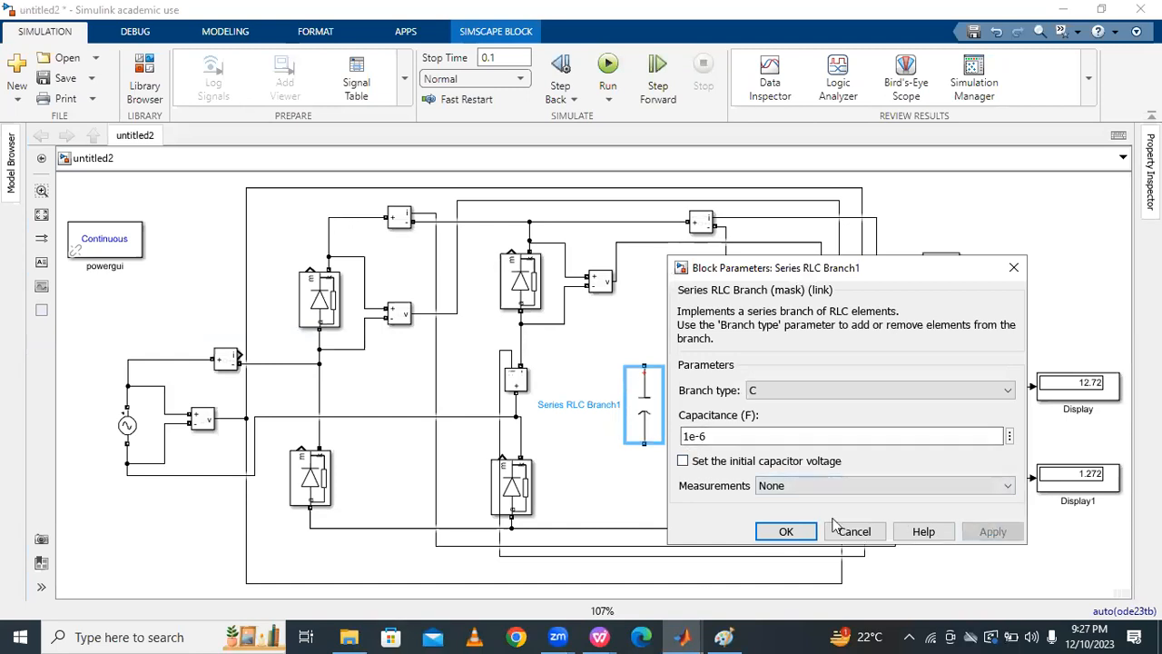
{"action": "left_click", "coordinate": [790, 531]}
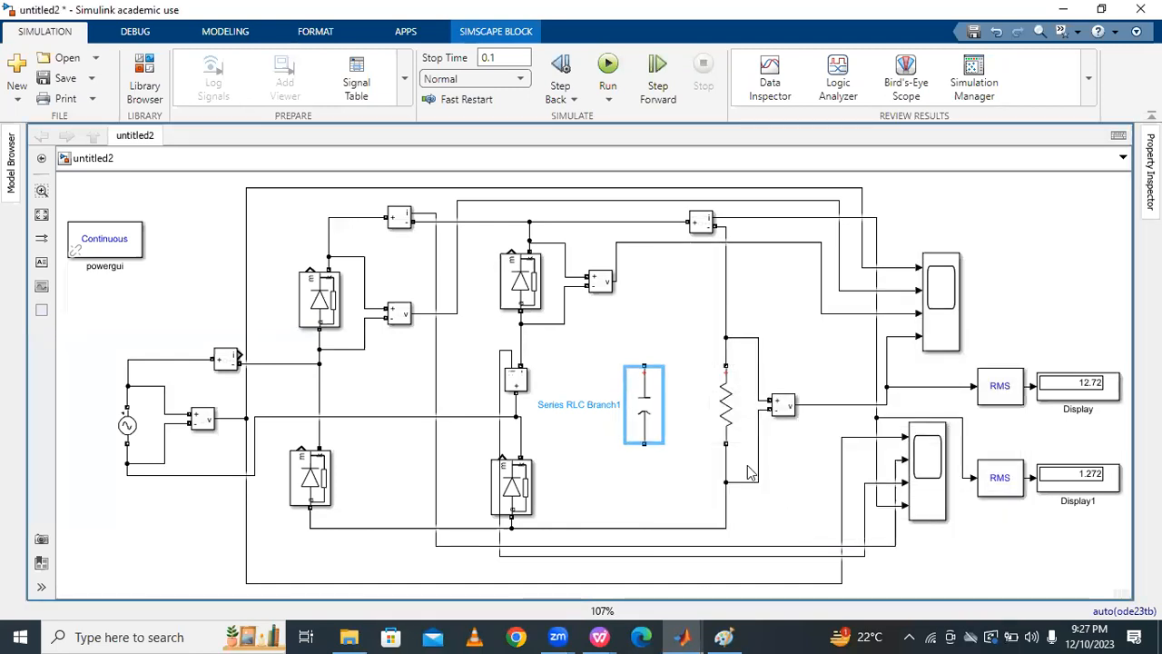
Wire the capacitor in parallel with the load between the rectifier's positive and negative output lines
{"action": "left_click", "coordinate": [682, 344]}
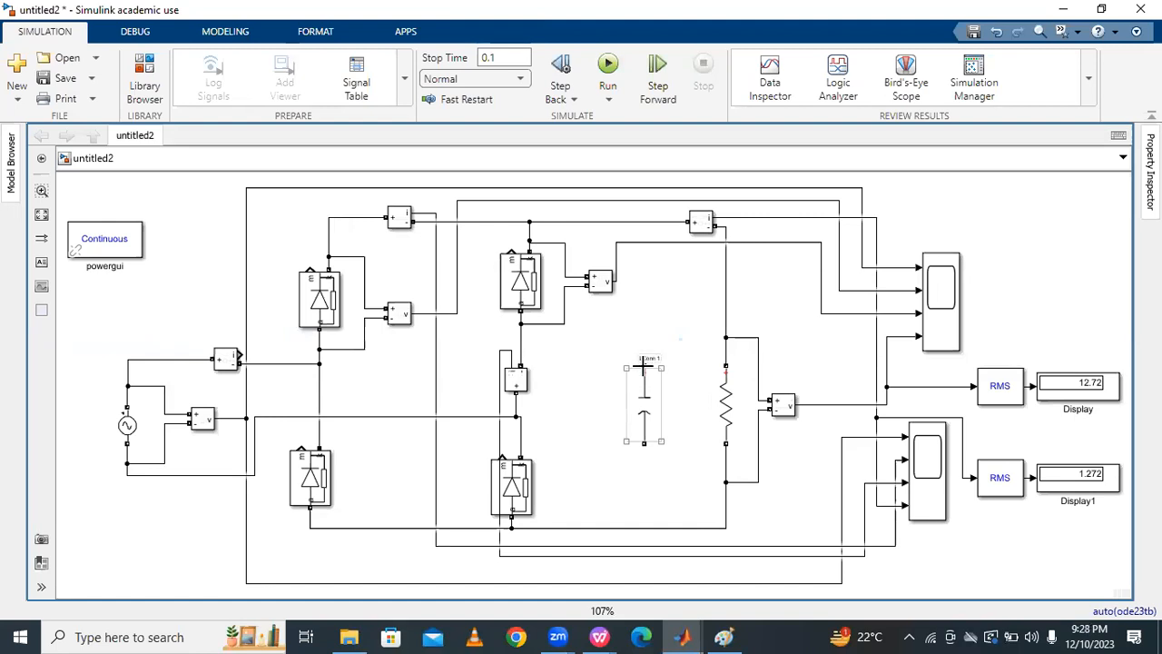
{"action": "mouse_move", "coordinate": [644, 365]}
{"action": "left_mouse_down"}
{"action": "mouse_move", "coordinate": [655, 261]}
{"action": "mouse_move", "coordinate": [644, 222]}
{"action": "left_mouse_up"}
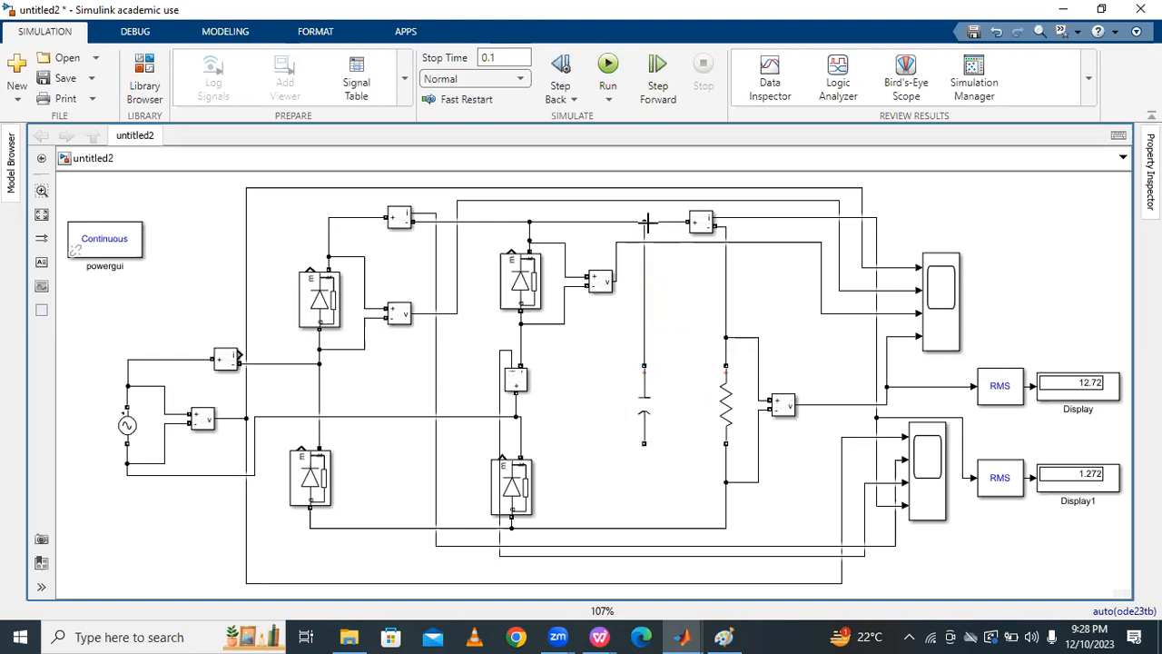
{"action": "left_click_drag", "start_coordinate": [644, 443], "coordinate": [644, 527]}
Run the simulation with the filter capacitor, examine the load voltage in the upper scope, and close the scope
{"action": "left_click", "coordinate": [609, 68]}
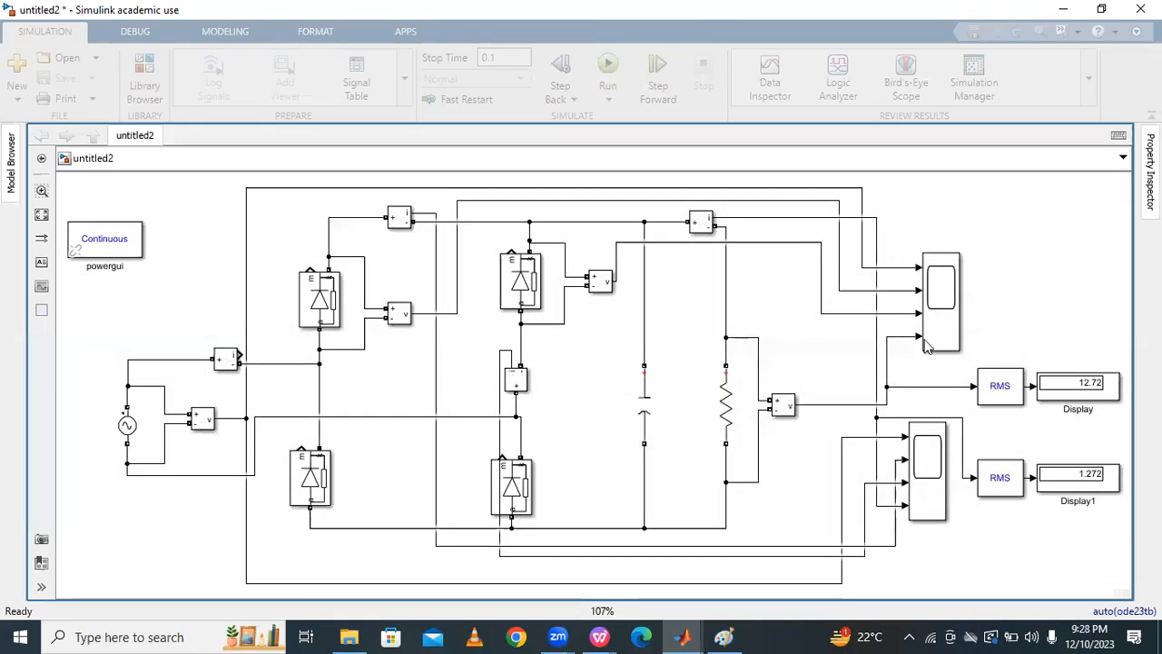
{"action": "double_click", "coordinate": [940, 323]}
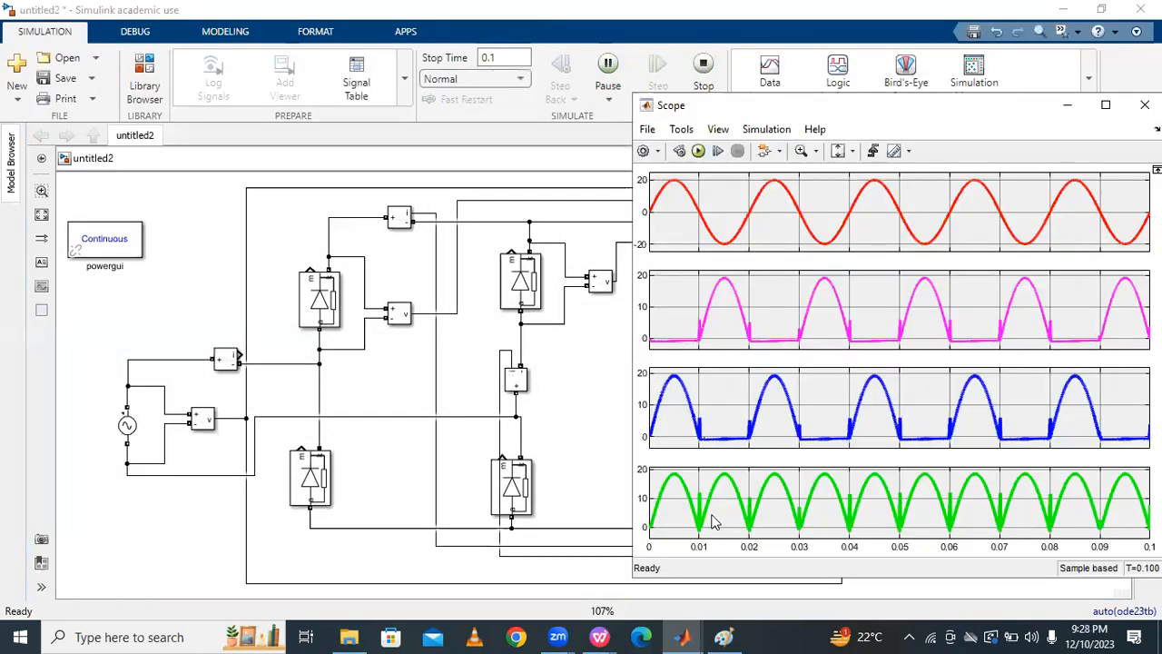
{"action": "left_click", "coordinate": [1145, 104]}
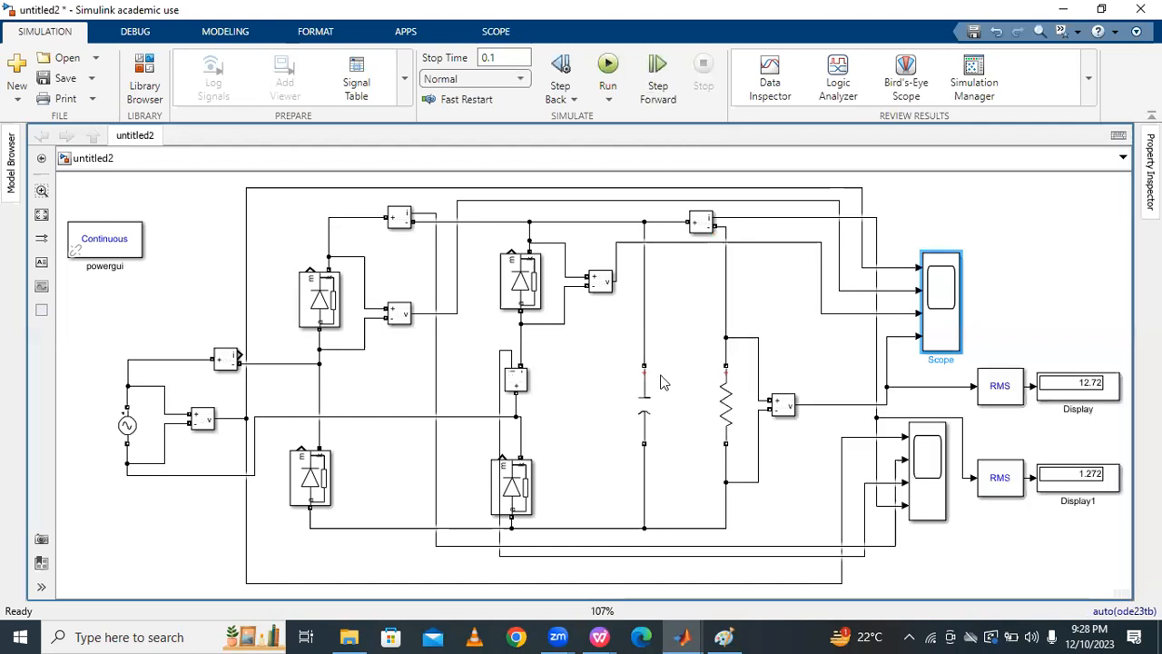
Set the load resistor's resistance to 100 ohms and apply the change
{"action": "double_click", "coordinate": [726, 407]}
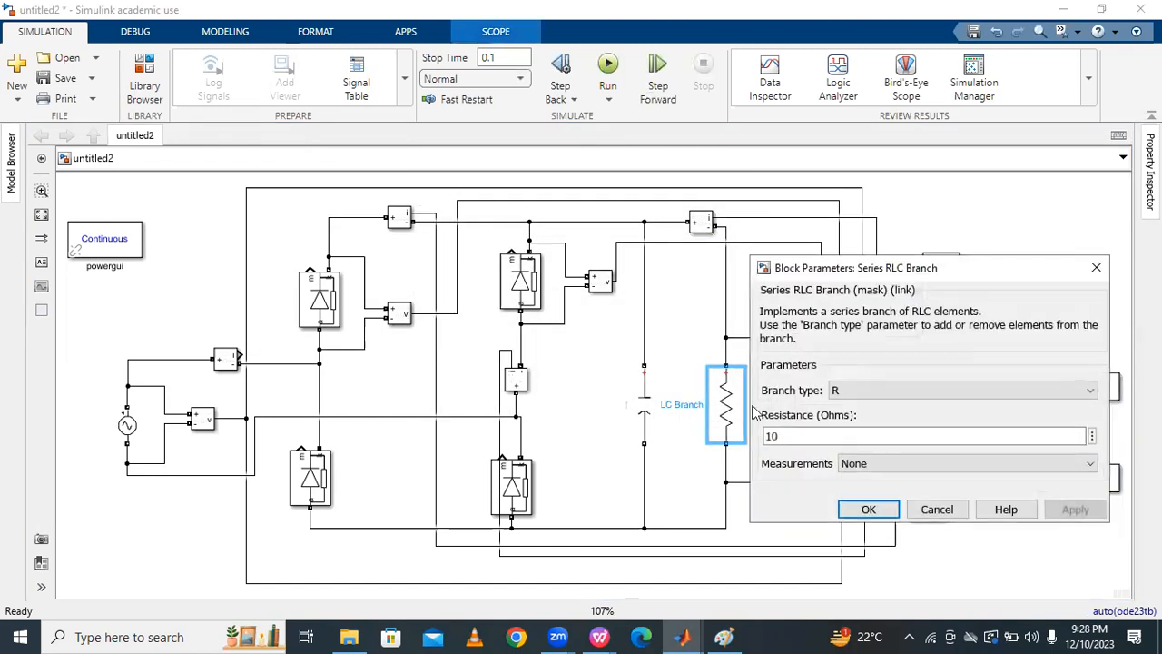
{"action": "double_click", "coordinate": [798, 435]}
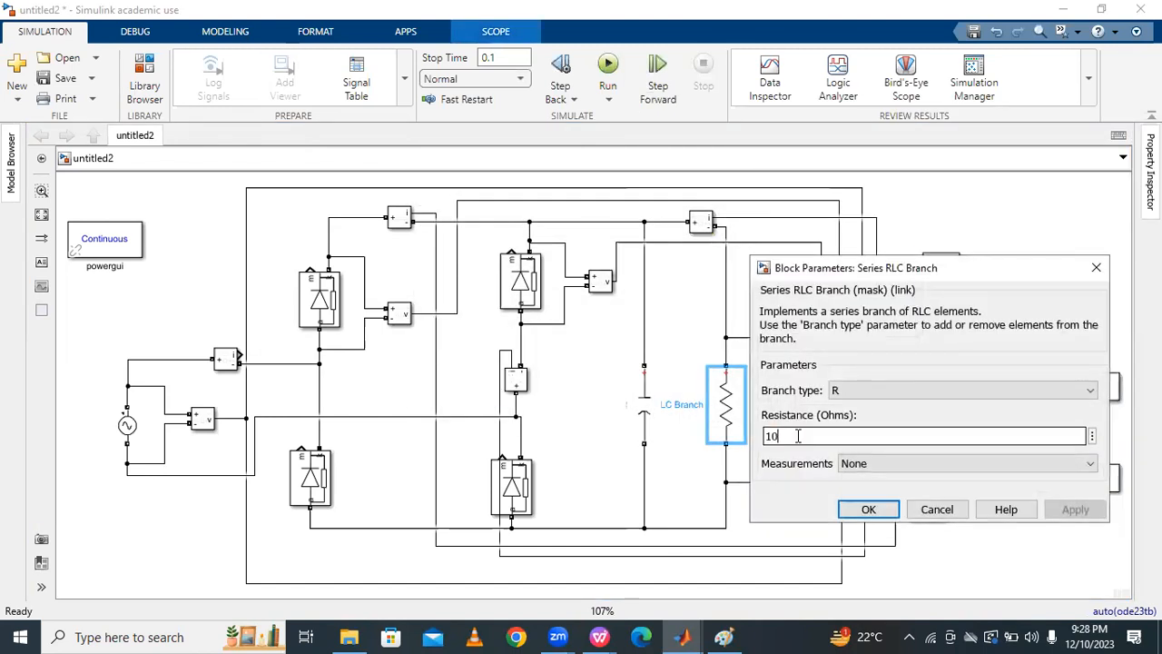
{"action": "type", "text": "0"}
{"action": "left_click", "coordinate": [1074, 510]}
{"action": "key", "text": "Return"}
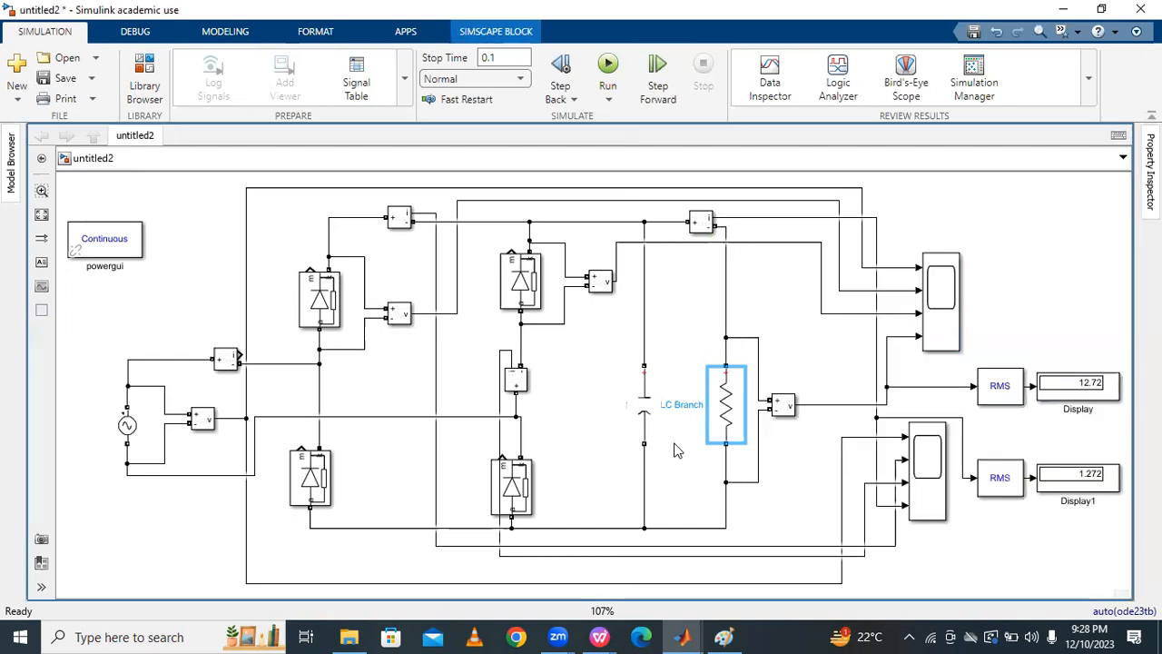
{"action": "left_click", "coordinate": [672, 383]}
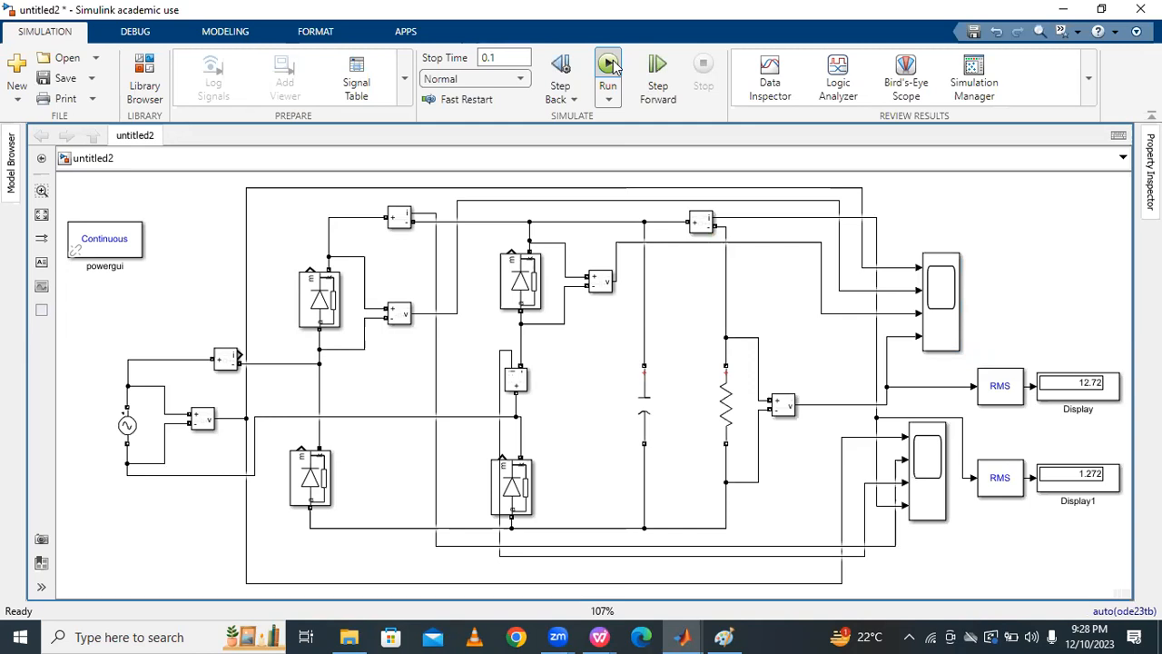
Run the simulation with the 100 ohm load and inspect the waveforms in the upper scope
{"action": "left_click", "coordinate": [607, 65]}
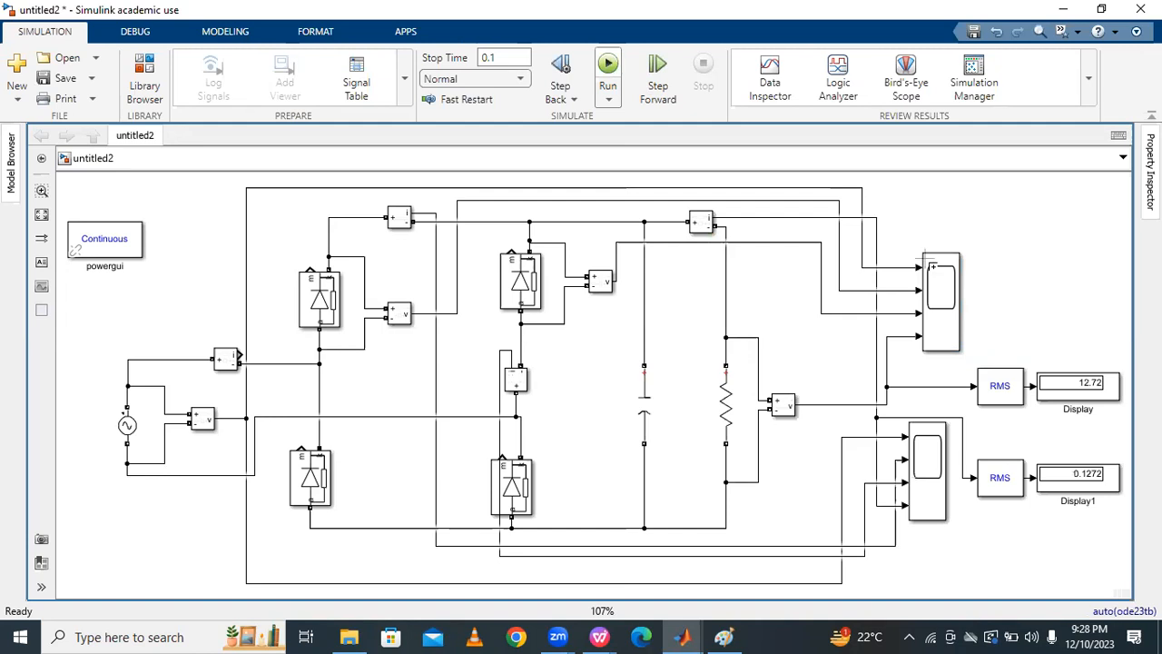
{"action": "left_click", "coordinate": [934, 289]}
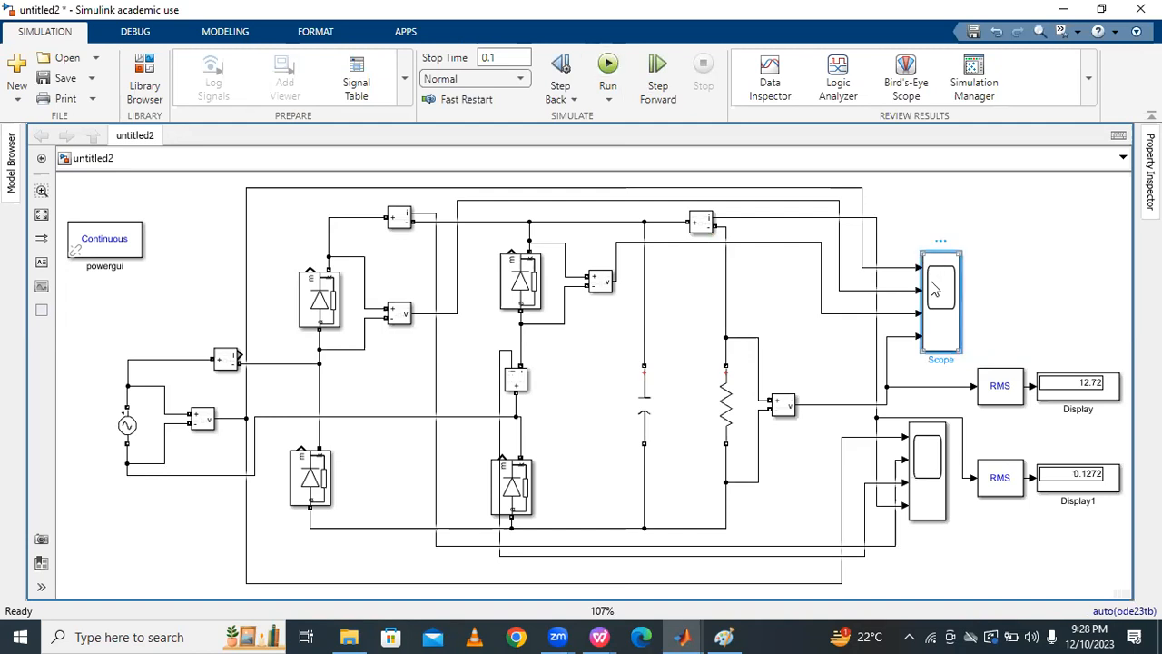
{"action": "double_click", "coordinate": [934, 289]}
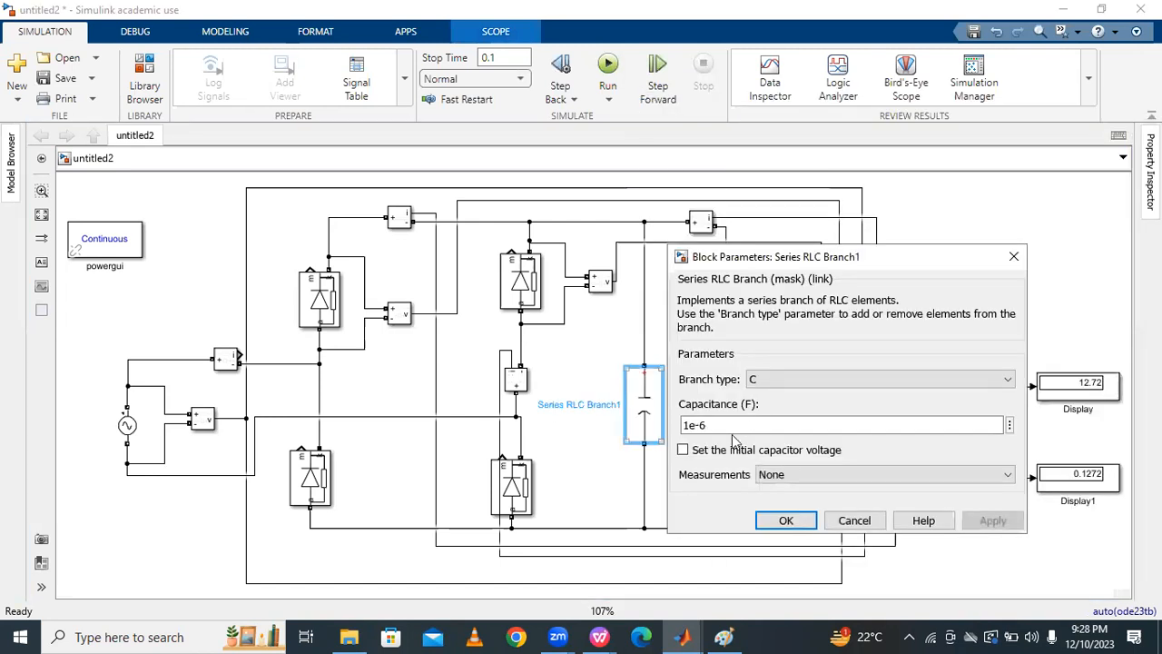
Set the filter capacitor's capacitance to 1e-3 F, apply it, and confirm
{"action": "double_click", "coordinate": [729, 429]}
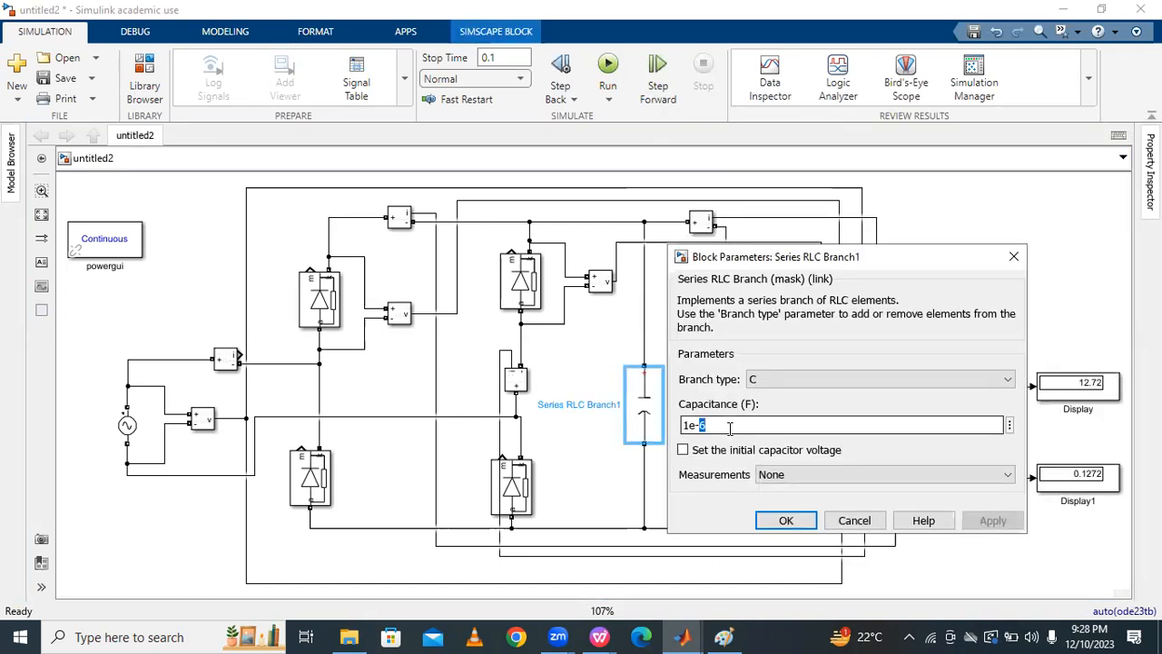
{"action": "key", "text": "BackSpace"}
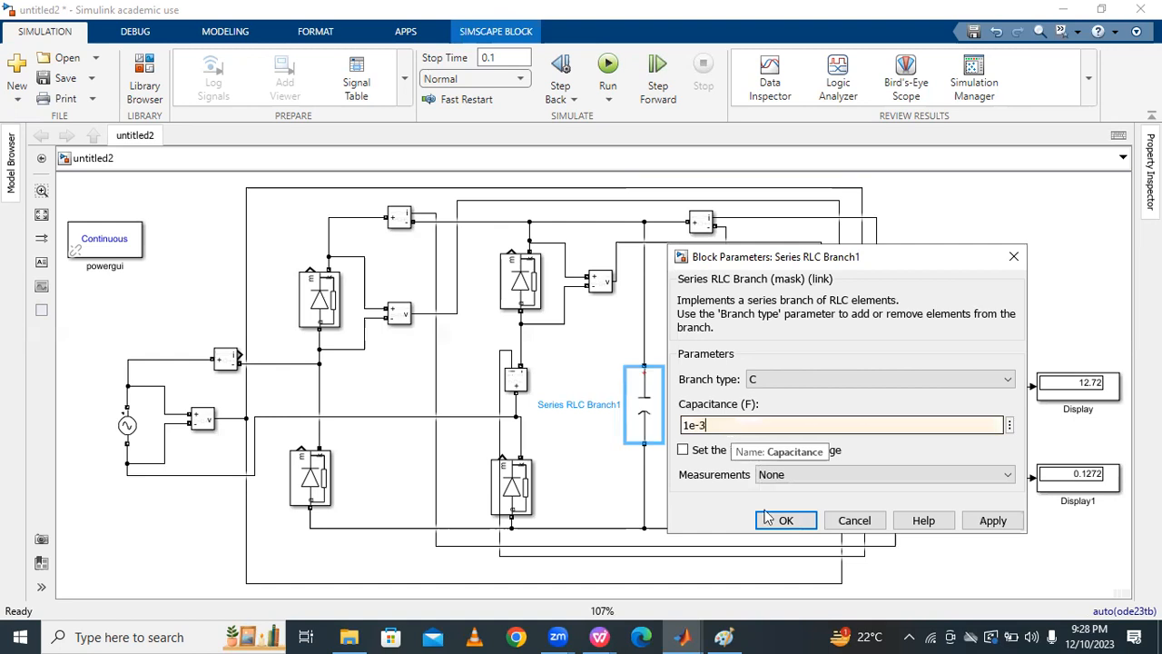
{"action": "left_click", "coordinate": [991, 520]}
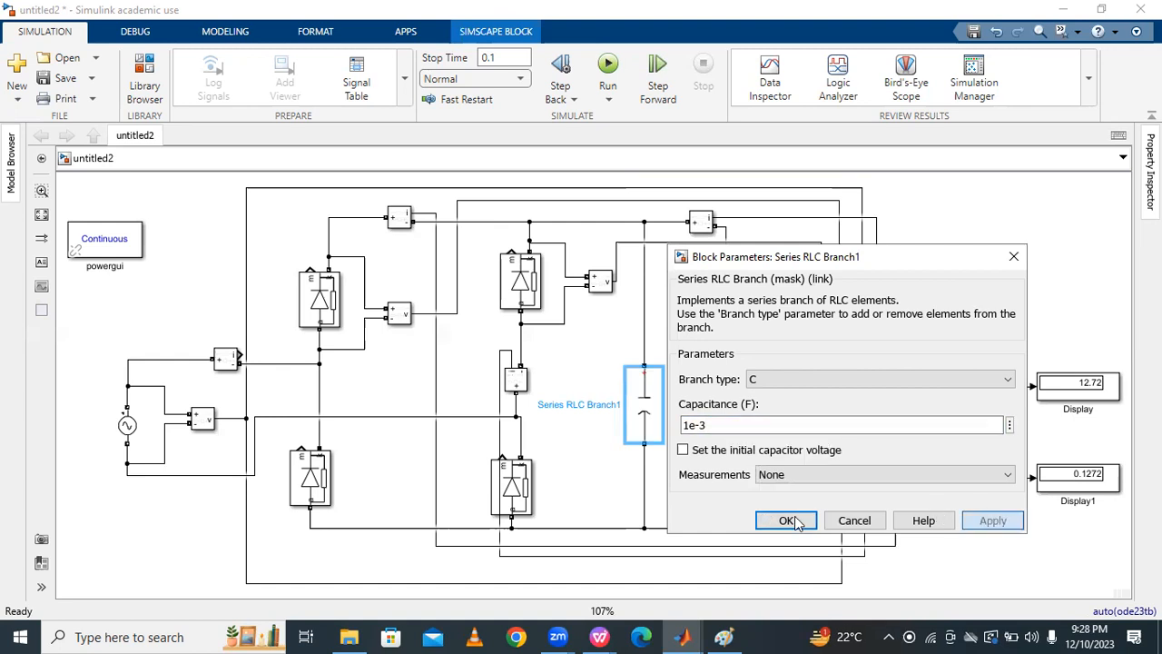
{"action": "left_click", "coordinate": [786, 521]}
Run the simulation with the 1e-3 F capacitor, open the upper scope, and move its window clear of the RMS displays
{"action": "left_click", "coordinate": [608, 80]}
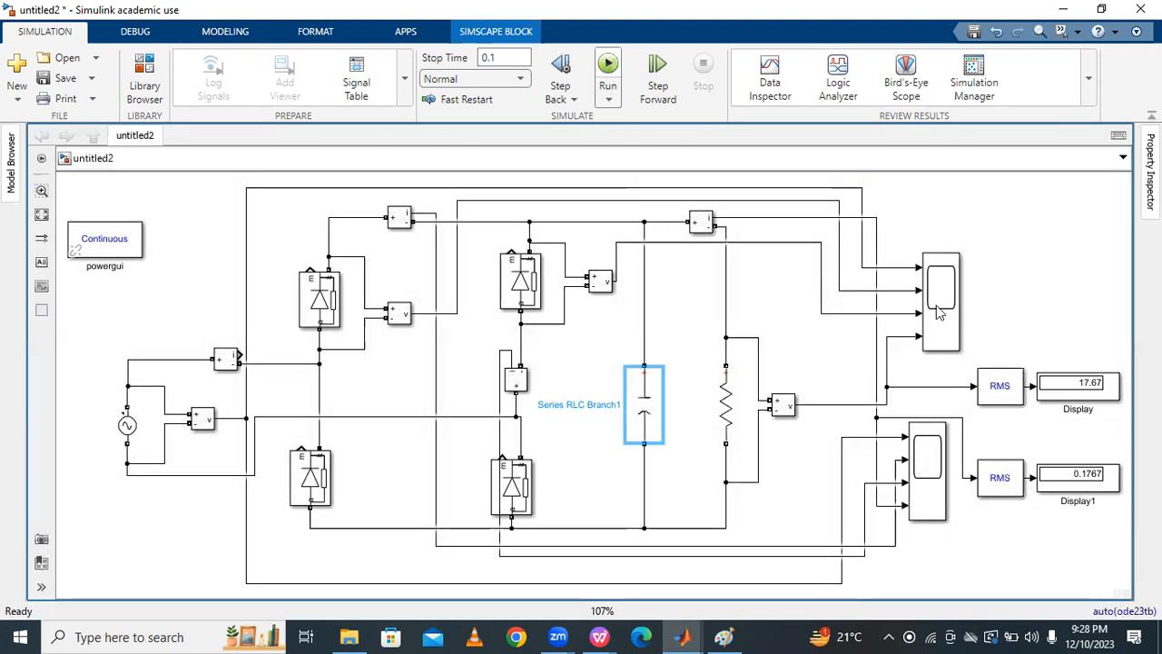
{"action": "double_click", "coordinate": [937, 305]}
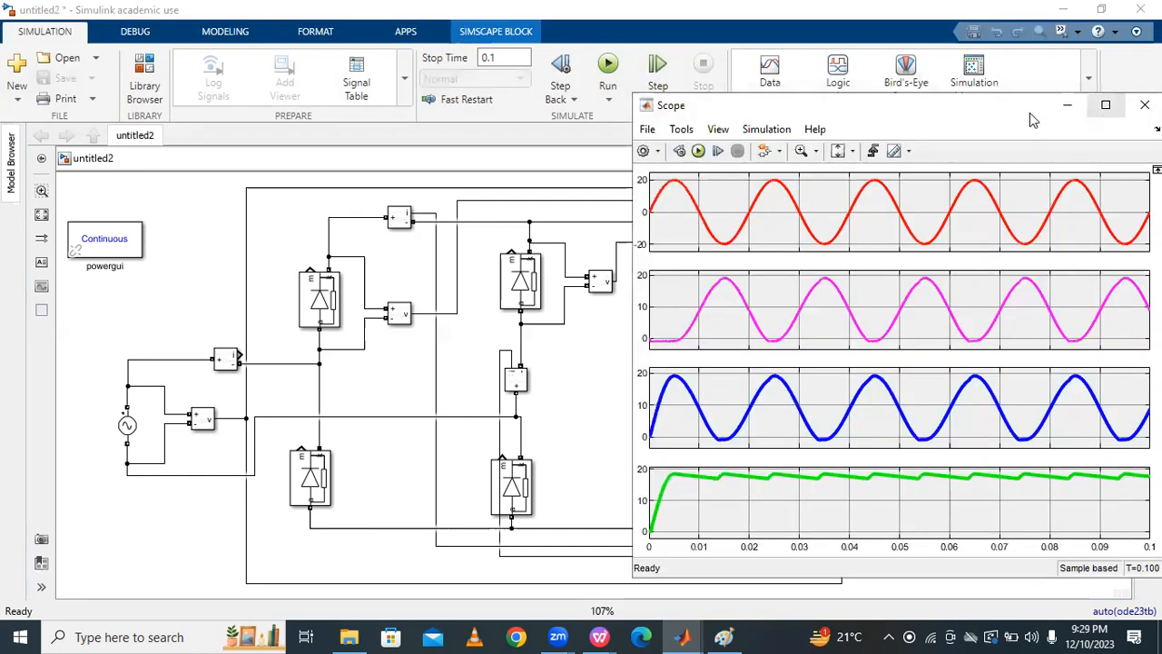
{"action": "left_click_drag", "start_coordinate": [1030, 113], "coordinate": [810, 110]}
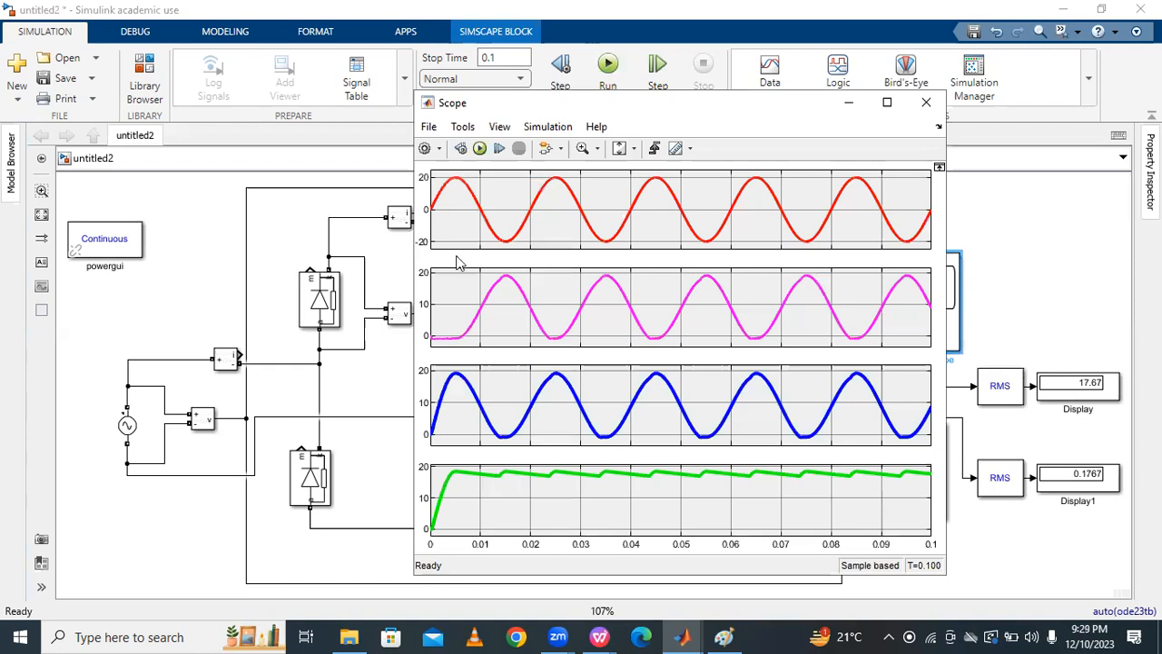
Examine the ripple of the filtered load voltage in the upper scope's fourth plot and close the scope
{"action": "left_click", "coordinate": [473, 475]}
{"action": "left_click", "coordinate": [572, 477]}
{"action": "left_click", "coordinate": [747, 498]}
{"action": "left_click", "coordinate": [441, 498]}
{"action": "left_click", "coordinate": [682, 496]}
{"action": "left_click", "coordinate": [844, 482]}
{"action": "left_click", "coordinate": [627, 455]}
{"action": "left_click", "coordinate": [724, 515]}
{"action": "left_click", "coordinate": [787, 423]}
{"action": "left_click", "coordinate": [618, 151]}
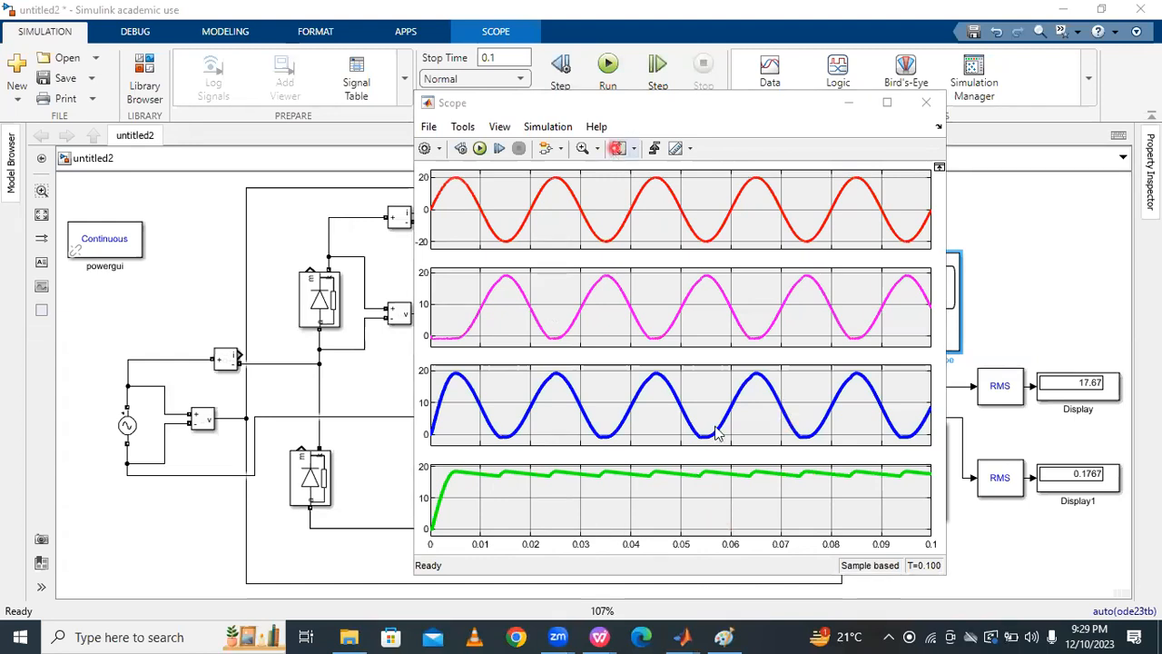
{"action": "left_click", "coordinate": [601, 505]}
{"action": "left_click", "coordinate": [537, 502]}
{"action": "left_click", "coordinate": [749, 514]}
{"action": "left_click", "coordinate": [930, 515]}
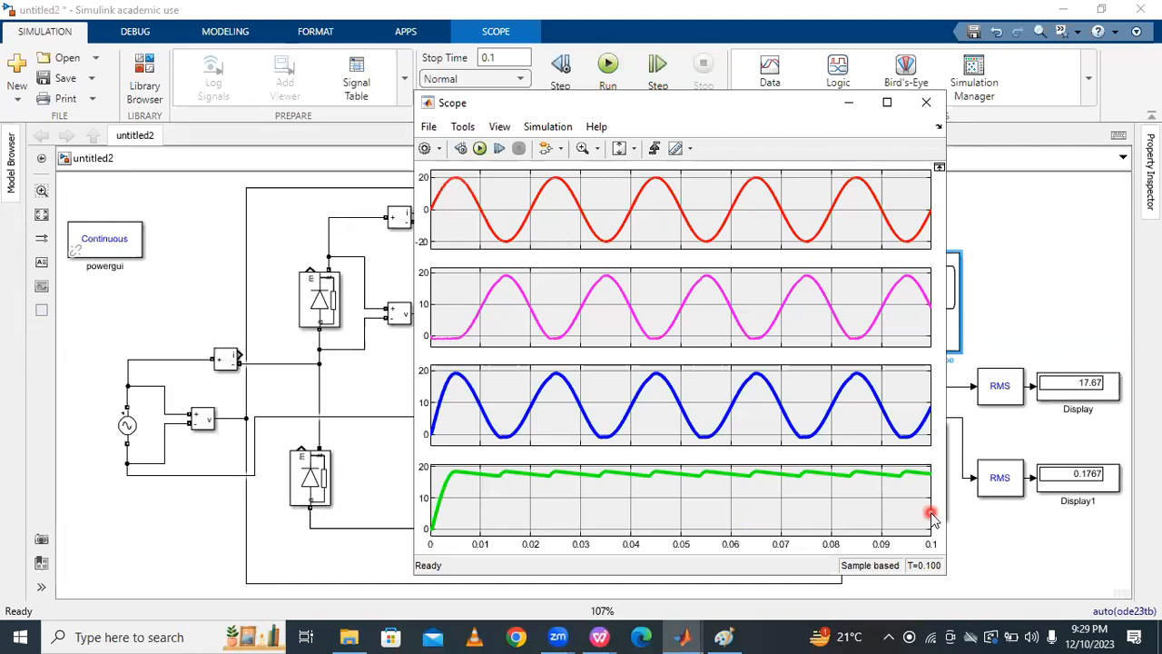
{"action": "left_click", "coordinate": [881, 497]}
{"action": "left_click", "coordinate": [947, 103]}
{"action": "left_click", "coordinate": [938, 105]}
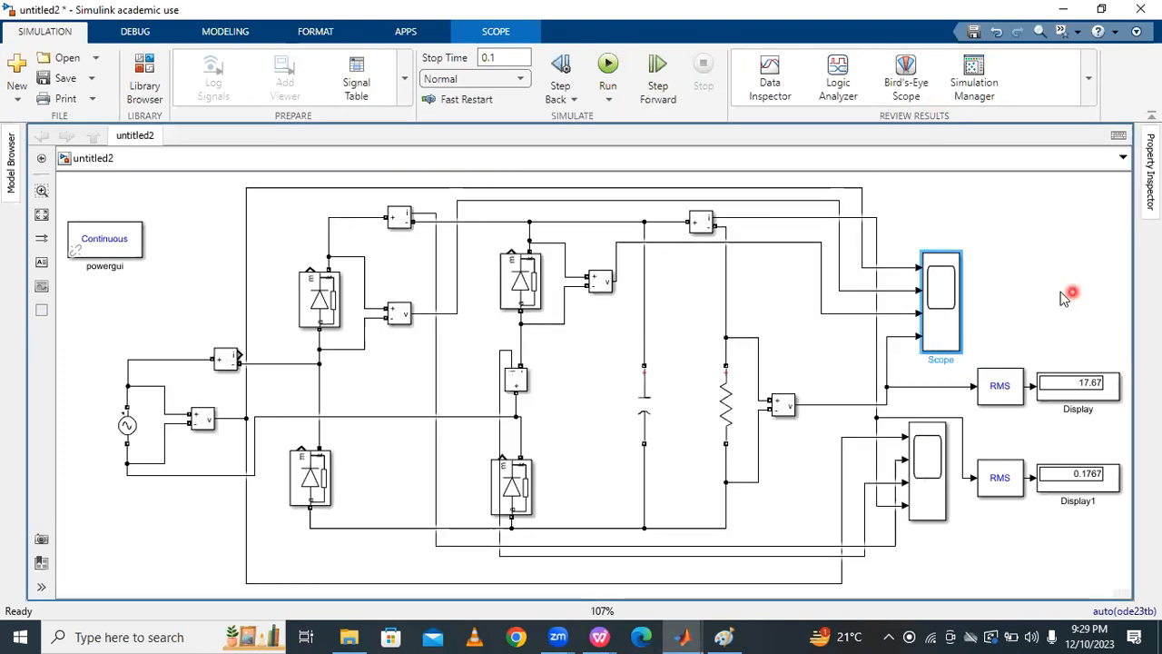
Review the parameters of the load resistor and the filter capacitor, closing both dialogs without editing
{"action": "left_click", "coordinate": [1028, 477]}
{"action": "left_click", "coordinate": [928, 476]}
{"action": "left_click", "coordinate": [725, 402]}
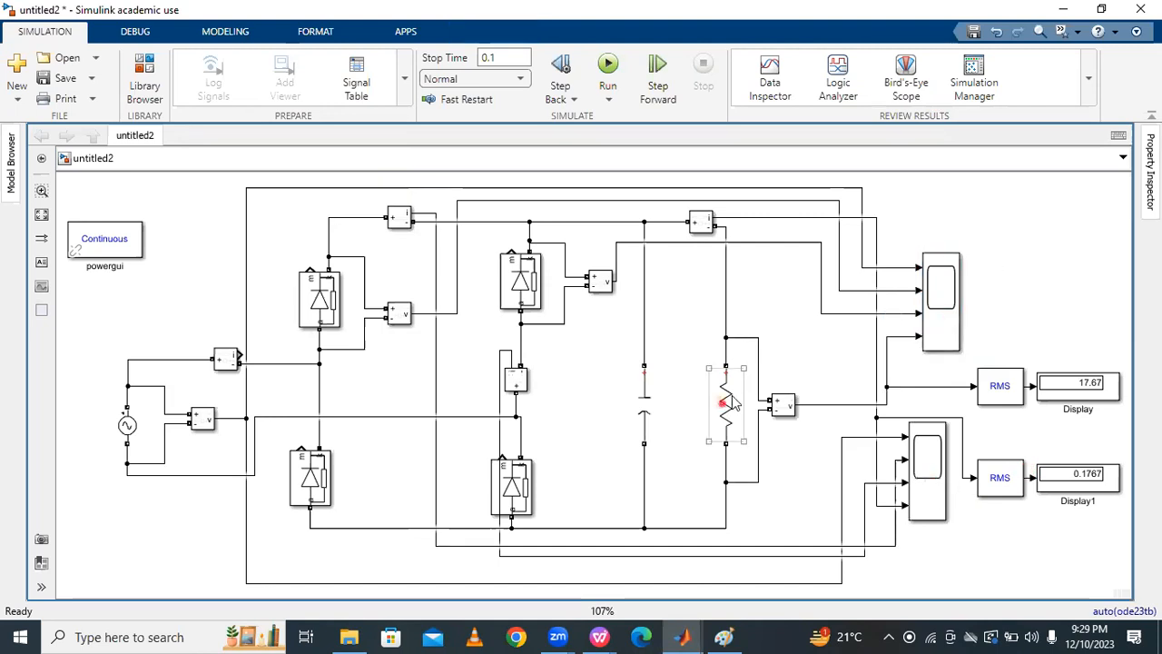
{"action": "double_click", "coordinate": [732, 402]}
{"action": "left_click", "coordinate": [1099, 269]}
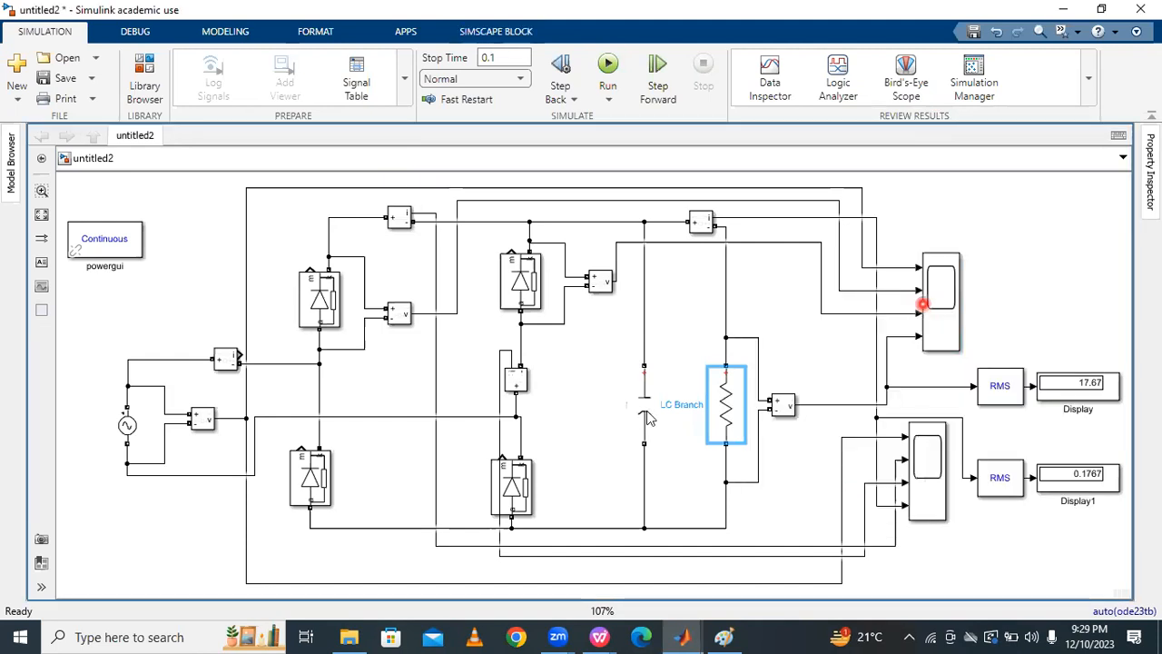
{"action": "left_click", "coordinate": [645, 413]}
{"action": "double_click", "coordinate": [646, 413]}
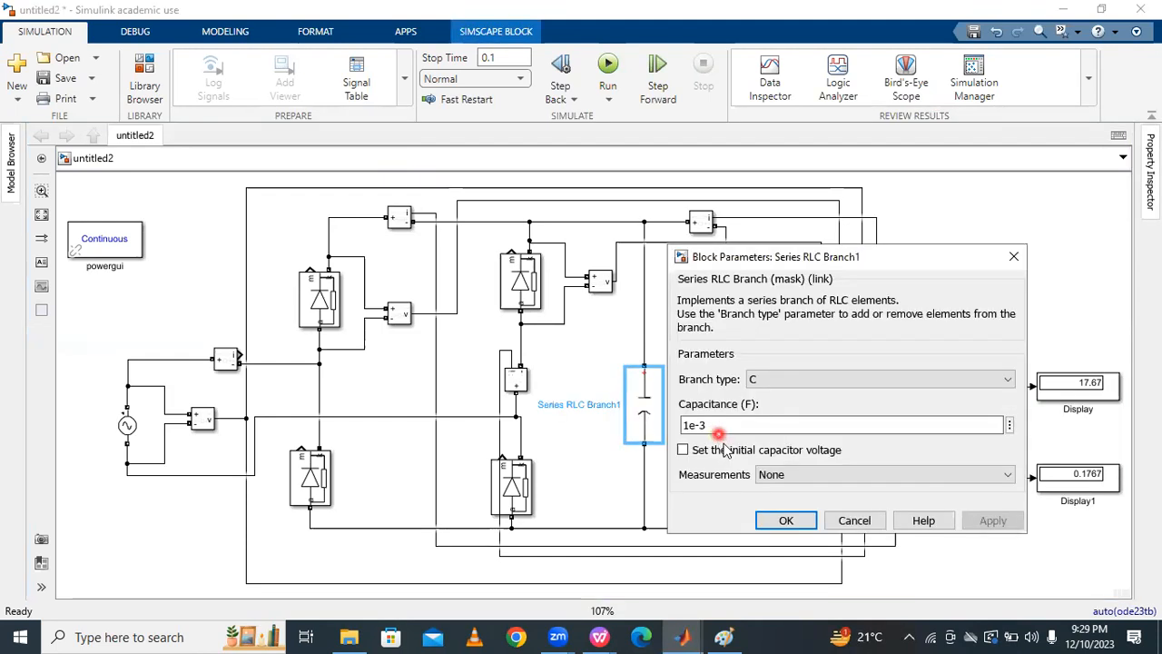
{"action": "left_click", "coordinate": [1021, 259]}
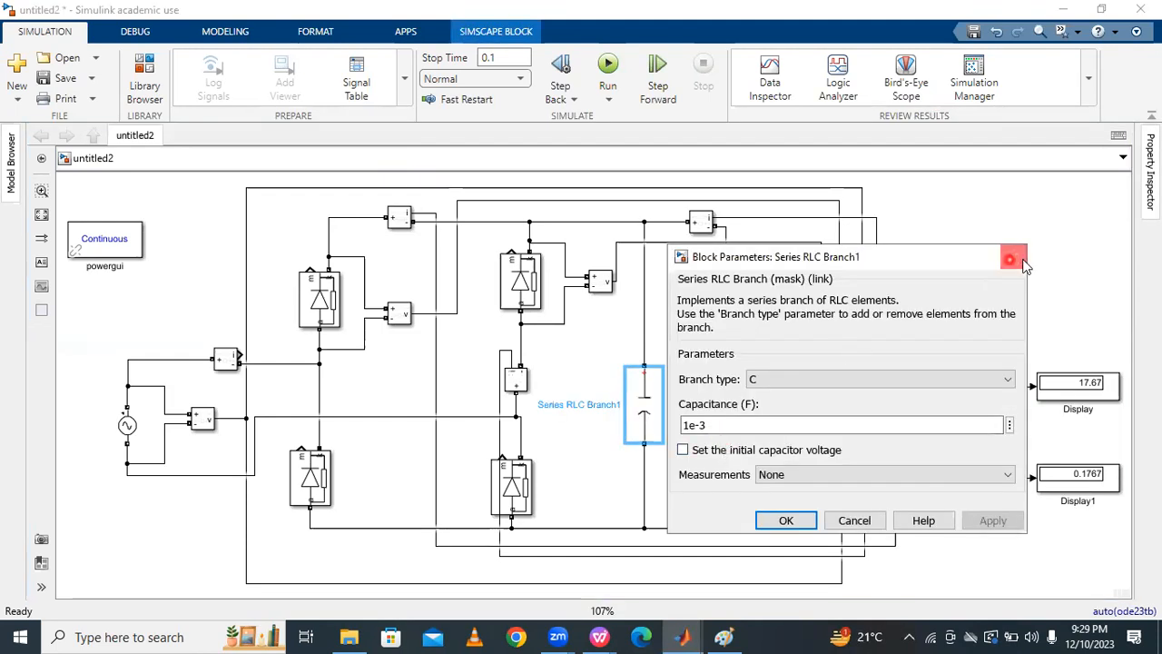
{"action": "left_click", "coordinate": [989, 302]}
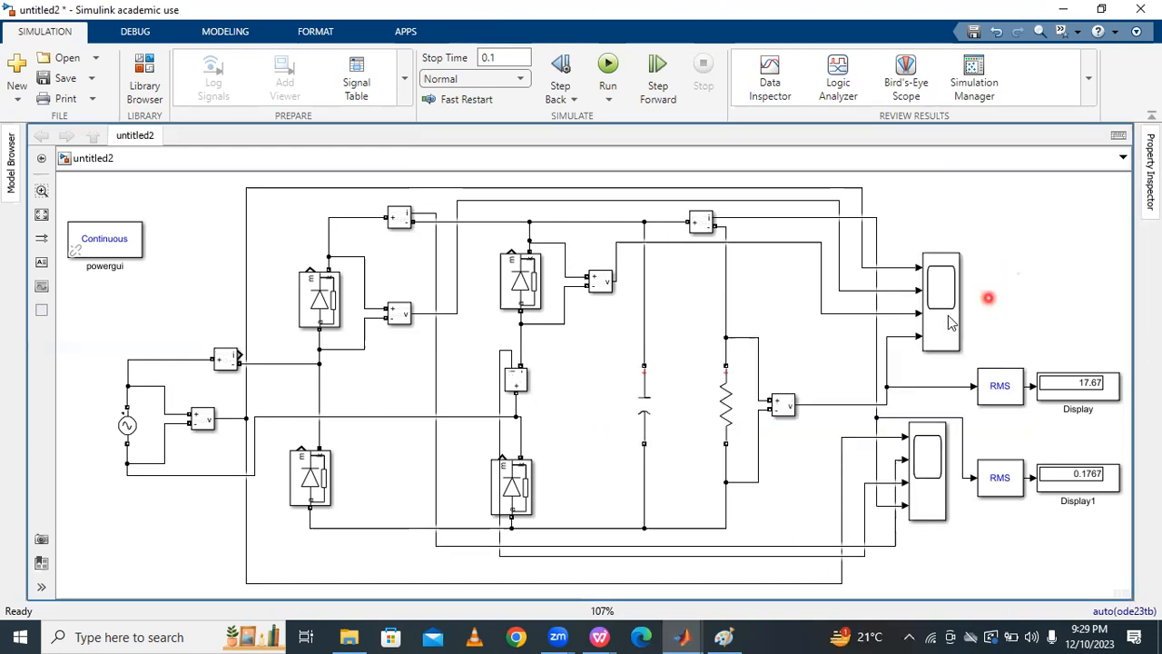
Examine the voltage waveforms in the upper scope and the current waveforms in the lower scope, closing each one
{"action": "double_click", "coordinate": [947, 317]}
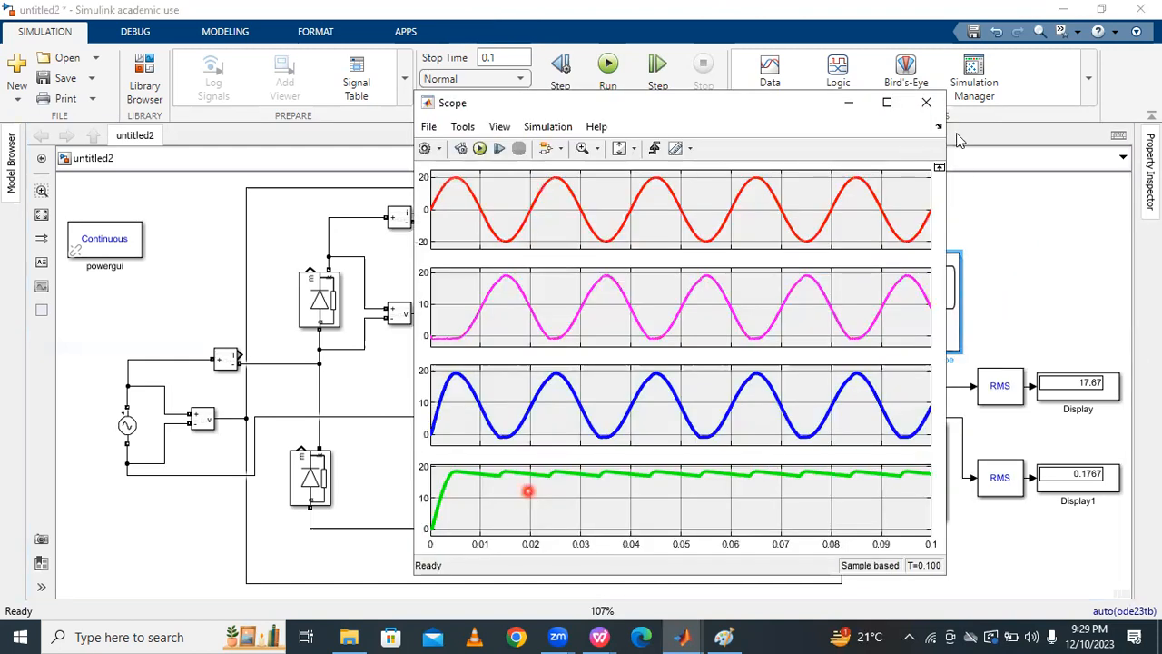
{"action": "left_click", "coordinate": [1081, 239]}
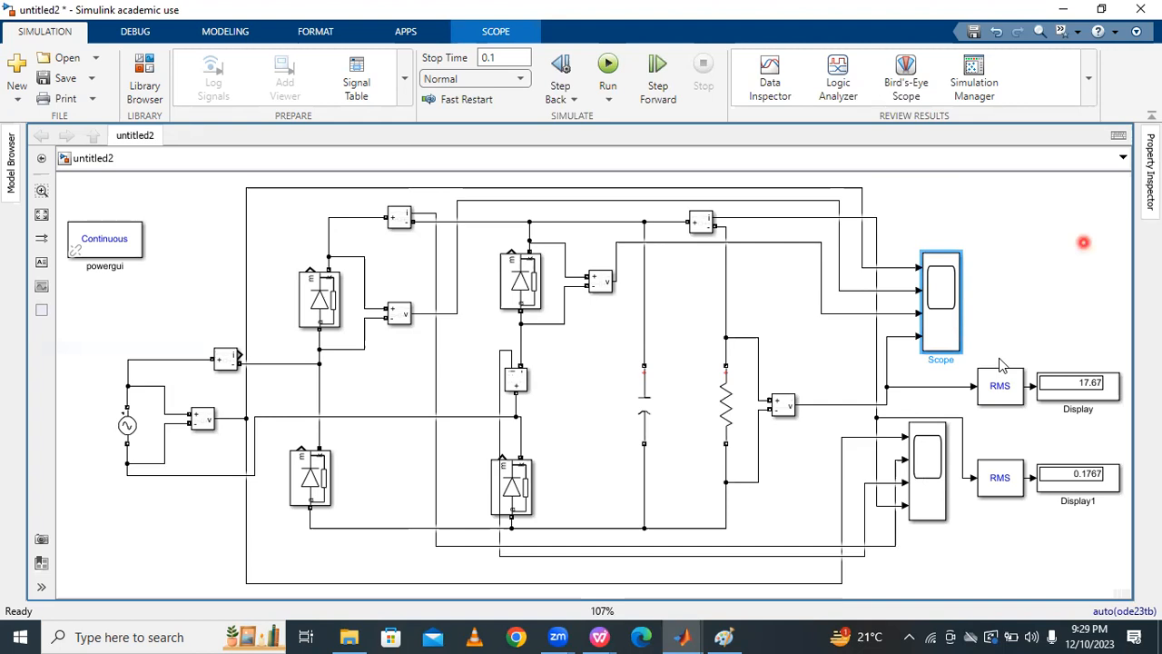
{"action": "double_click", "coordinate": [917, 491]}
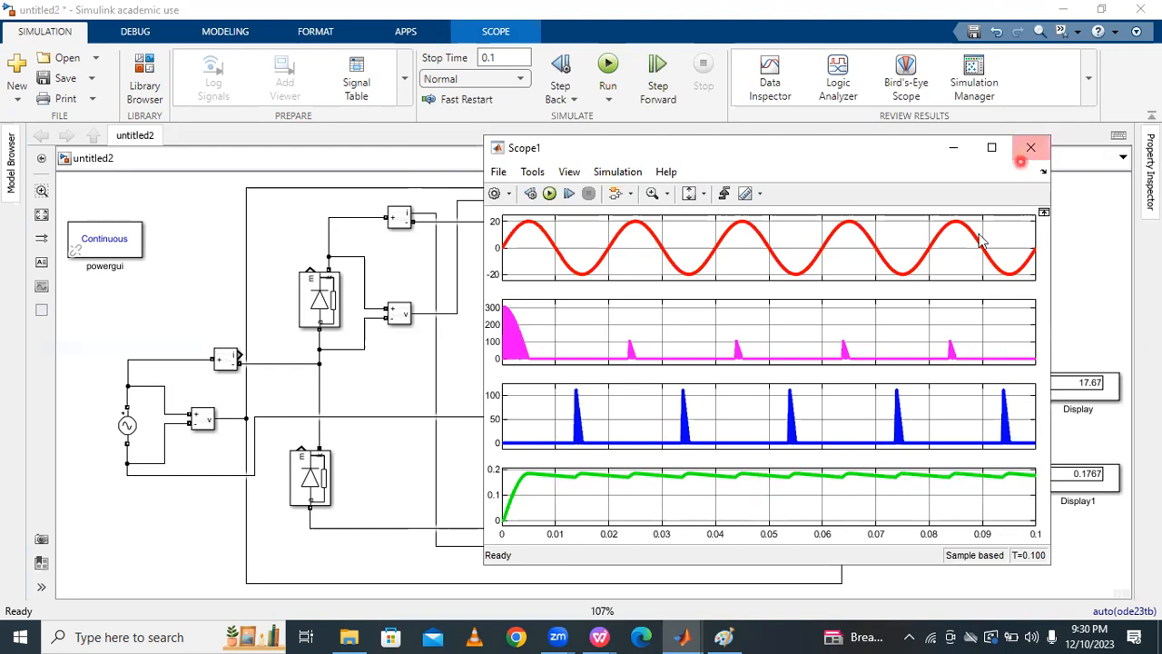
{"action": "left_click", "coordinate": [1030, 149]}
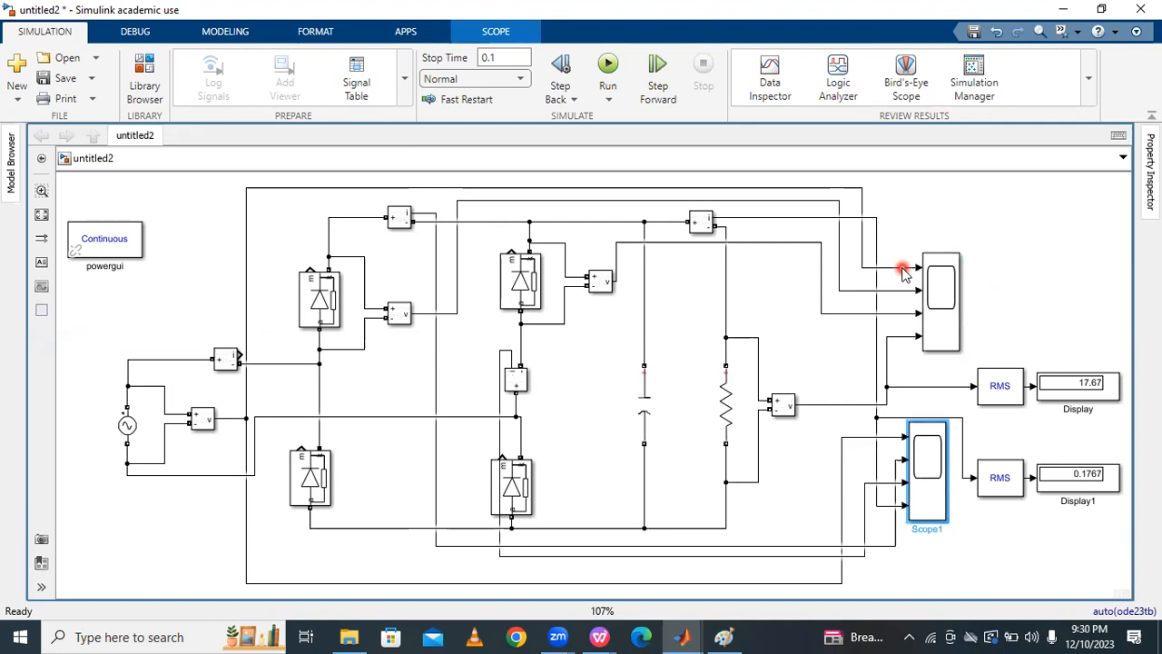
{"action": "left_click", "coordinate": [781, 83]}
{"action": "left_click", "coordinate": [812, 29]}
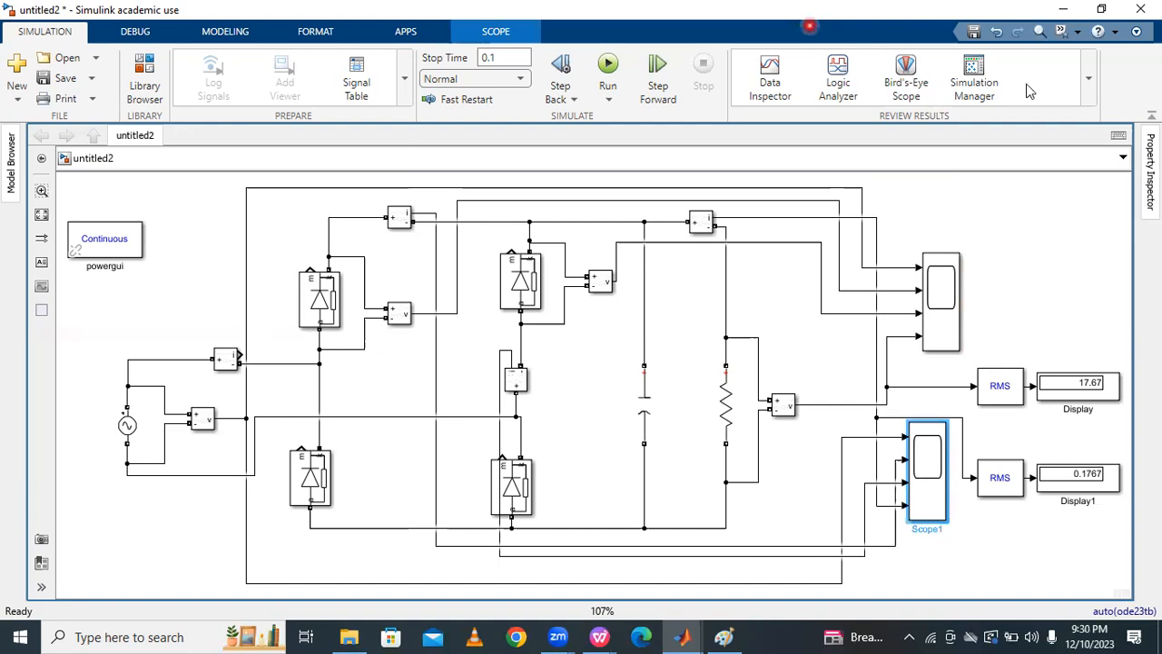